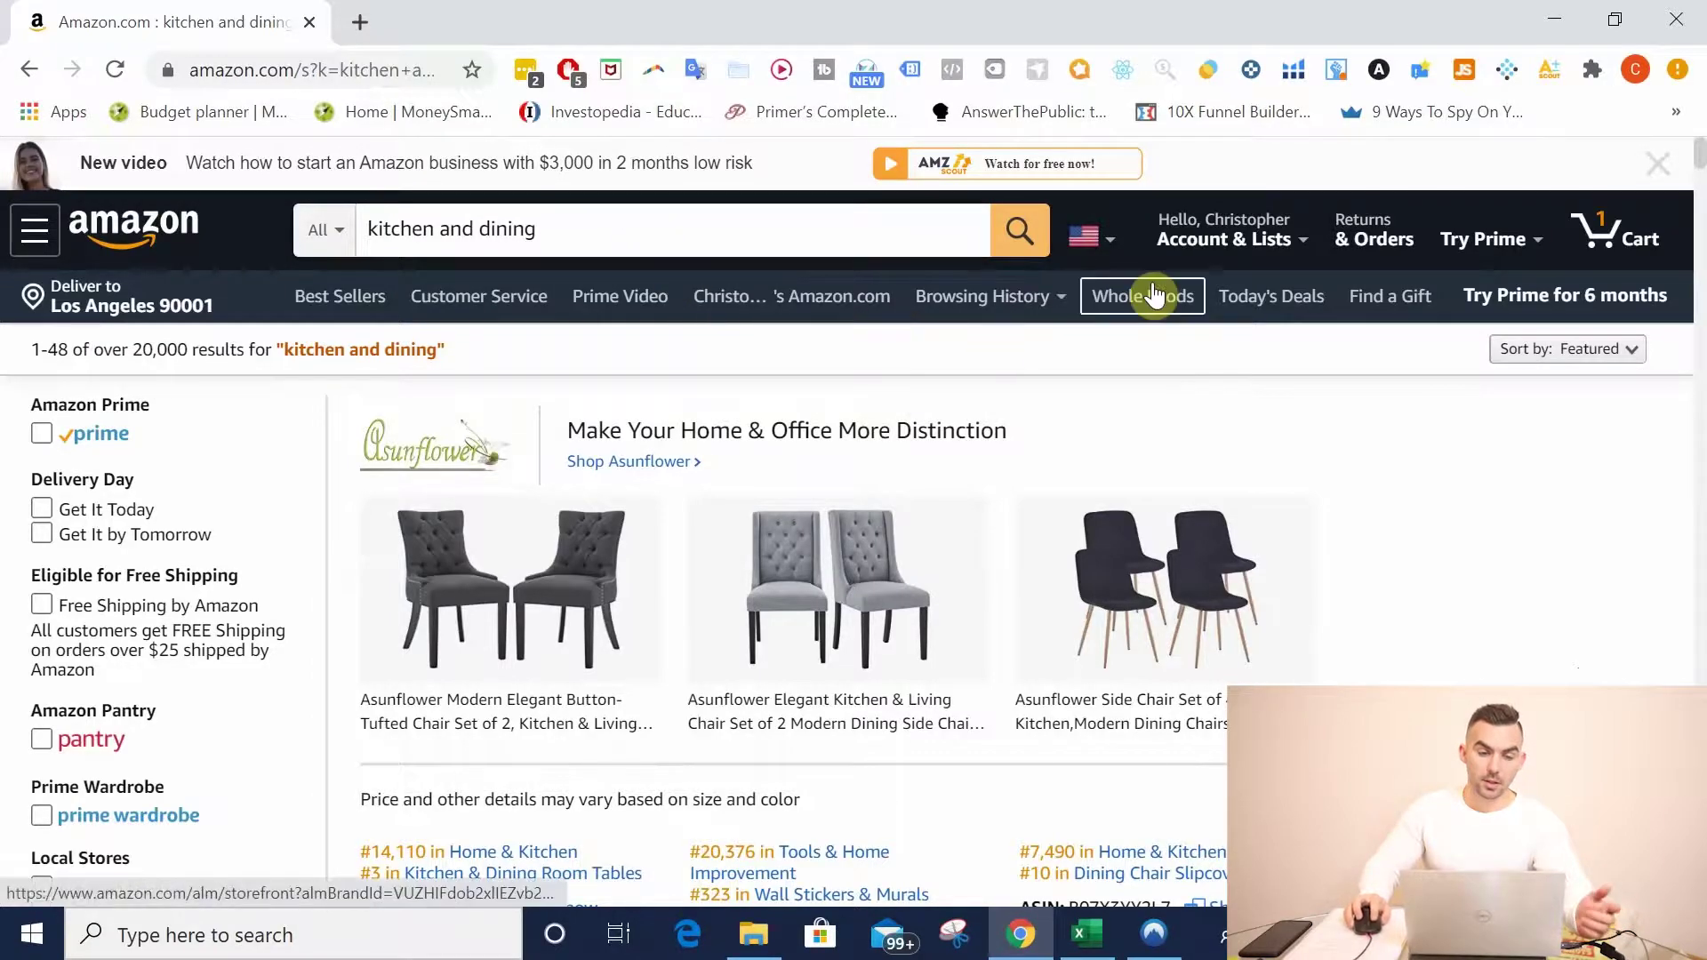
Step: Run the Jungle Scout extension on the kitchen and dining results and sort the products by monthly revenue, highest first
click(1475, 69)
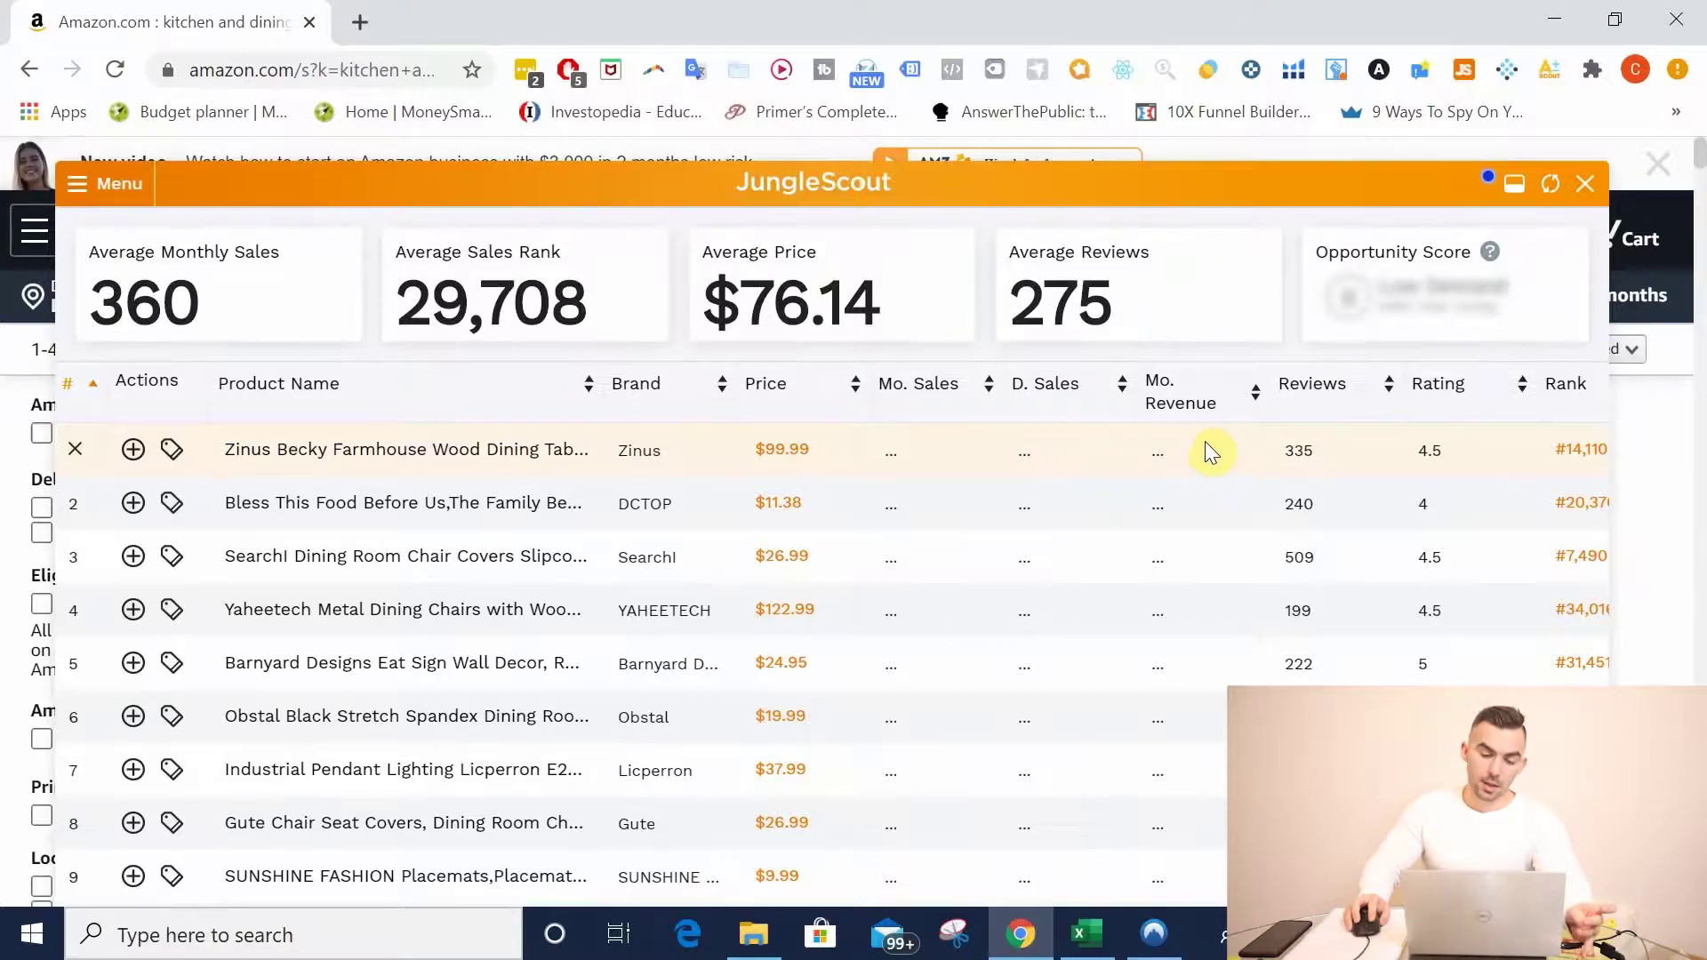
click(1202, 407)
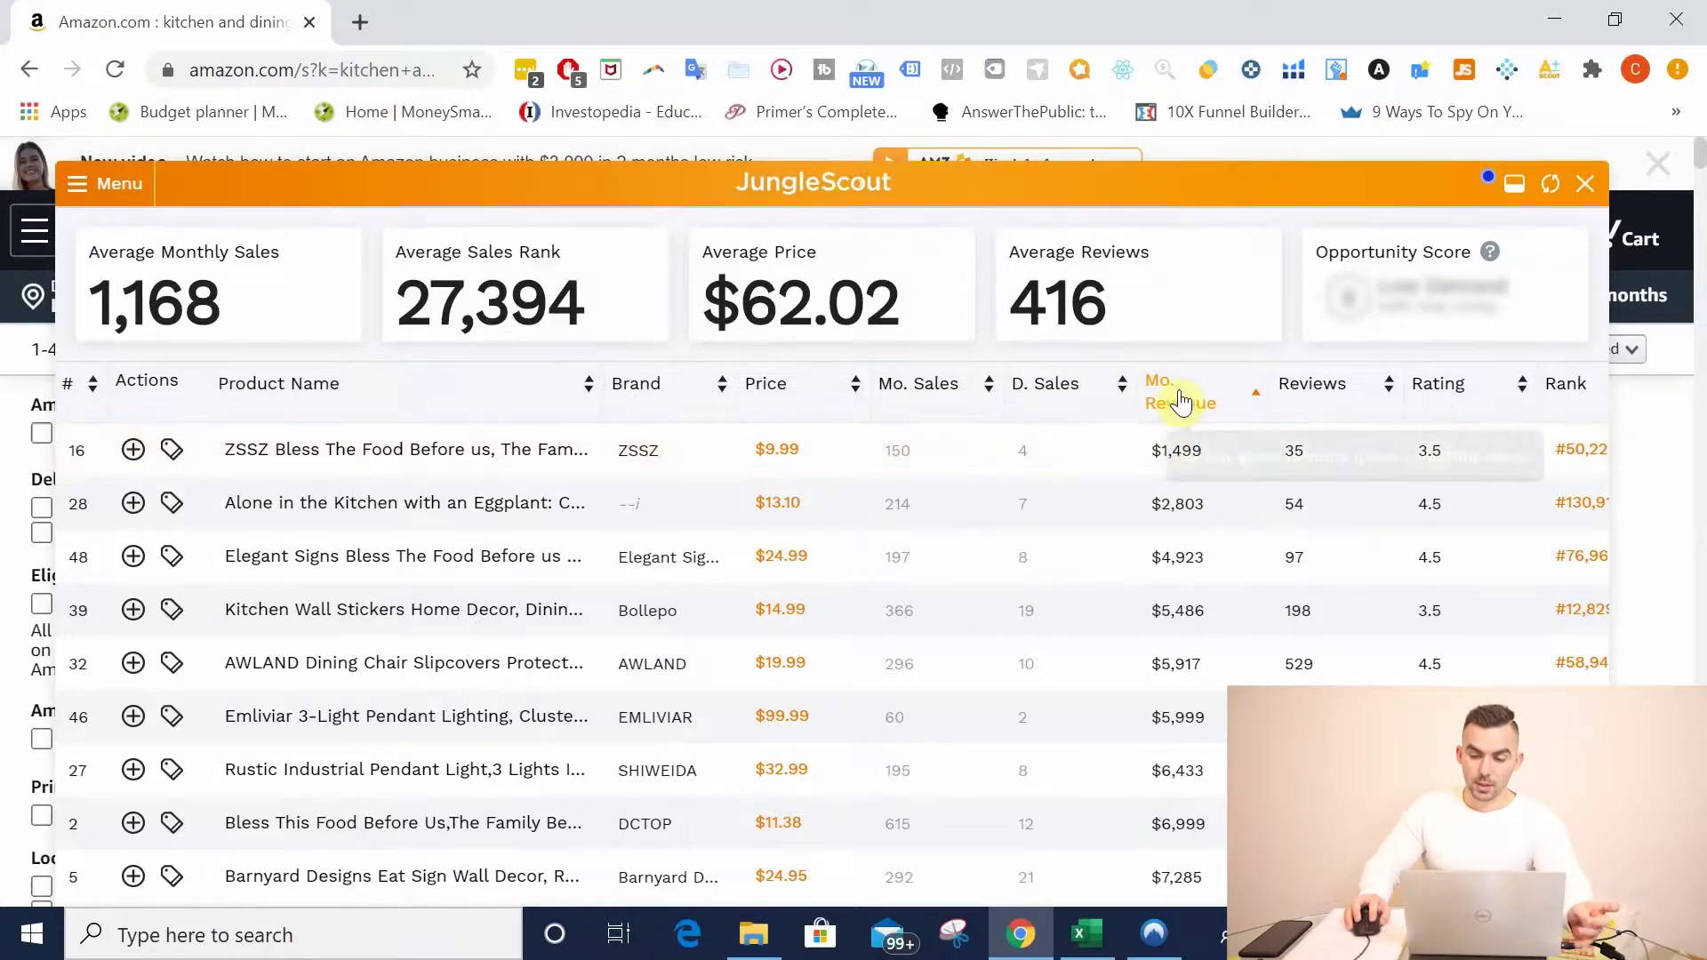
click(1183, 397)
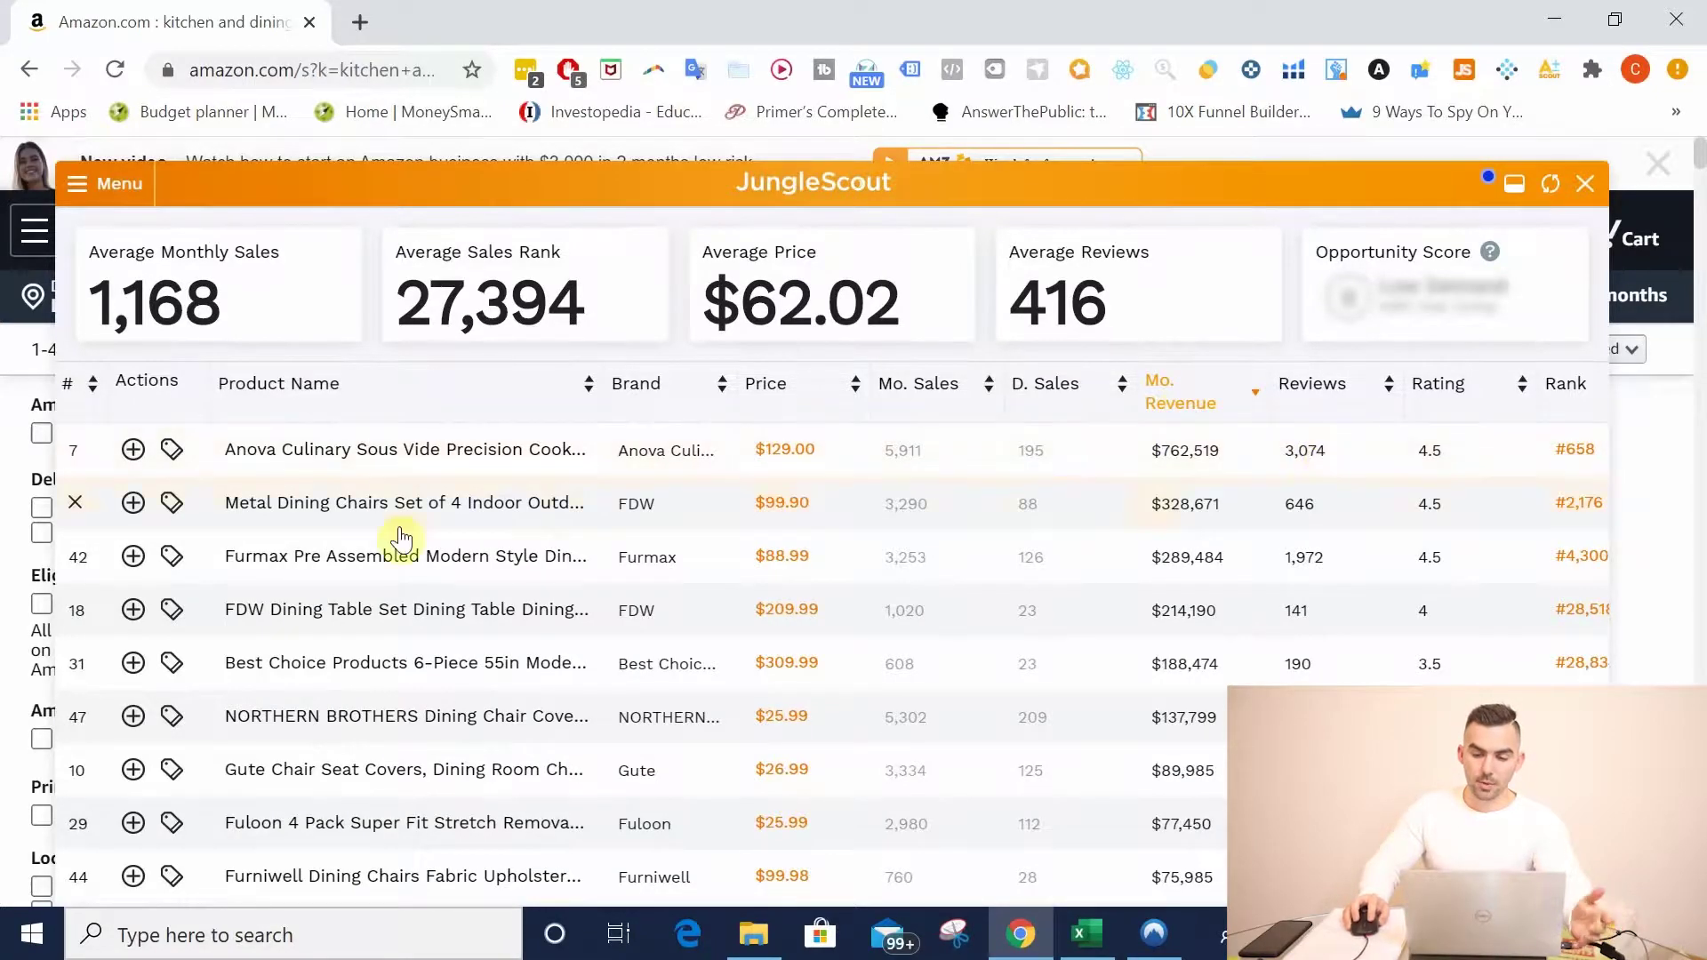
Step: Open the Anova Culinary cooker, FDW metal dining chairs and Furmax dining chairs listings in separate new tabs
right_click(411, 461)
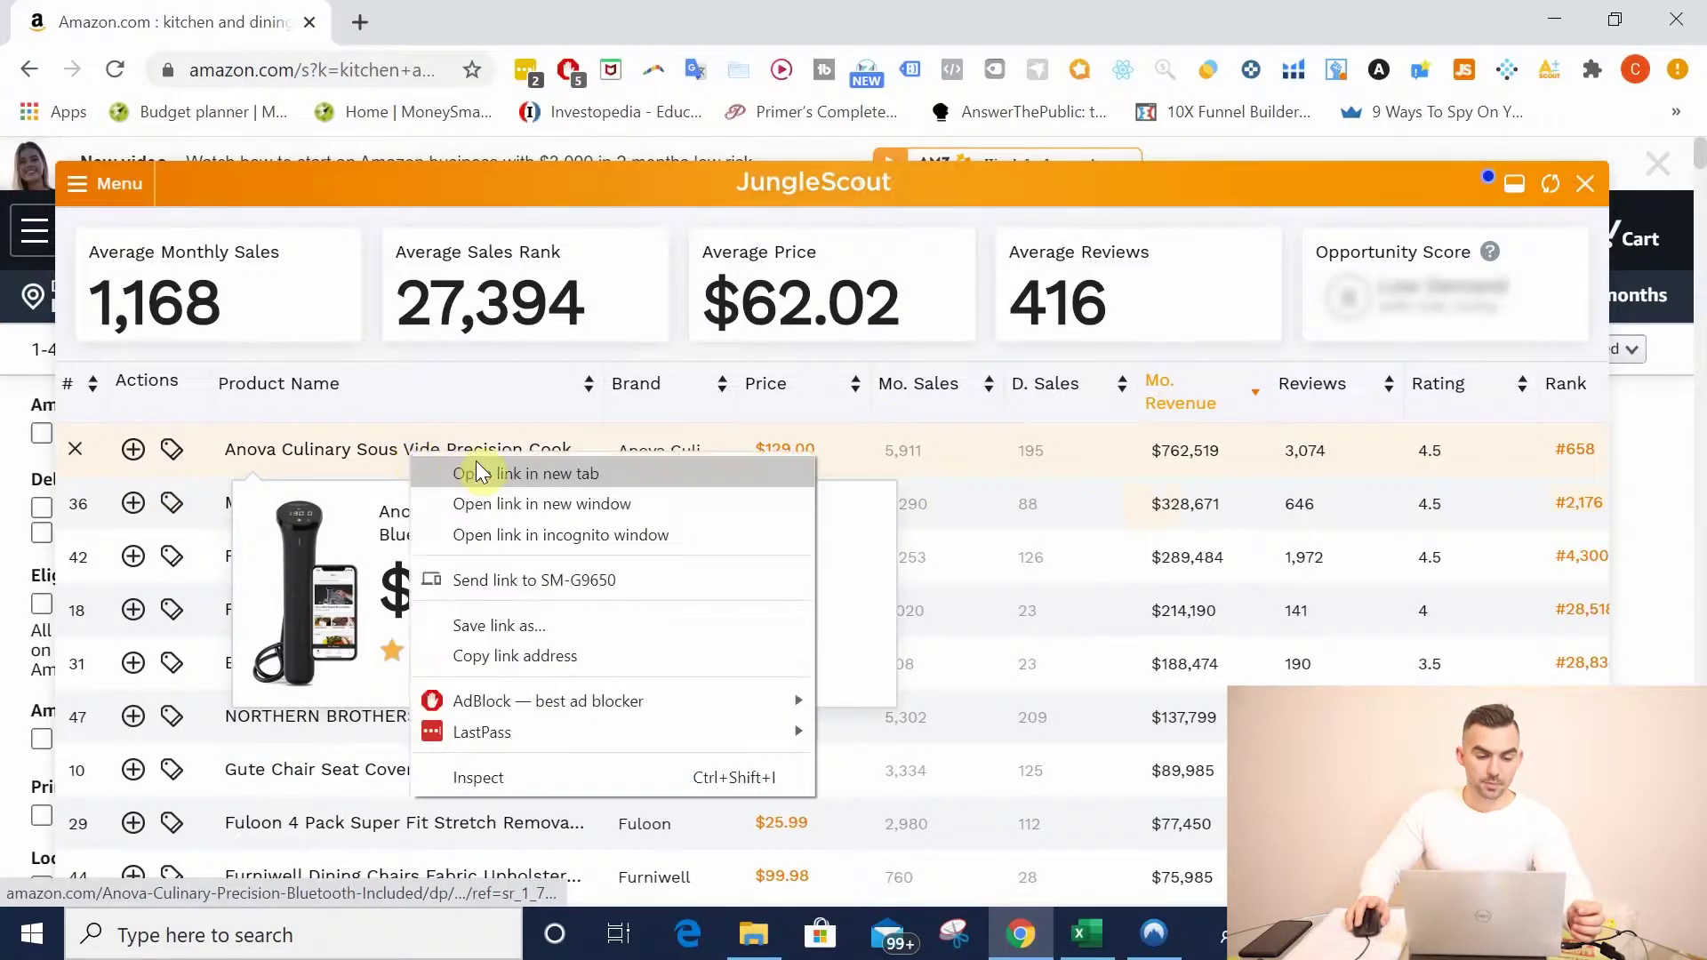
click(484, 471)
mouse_move(419, 523)
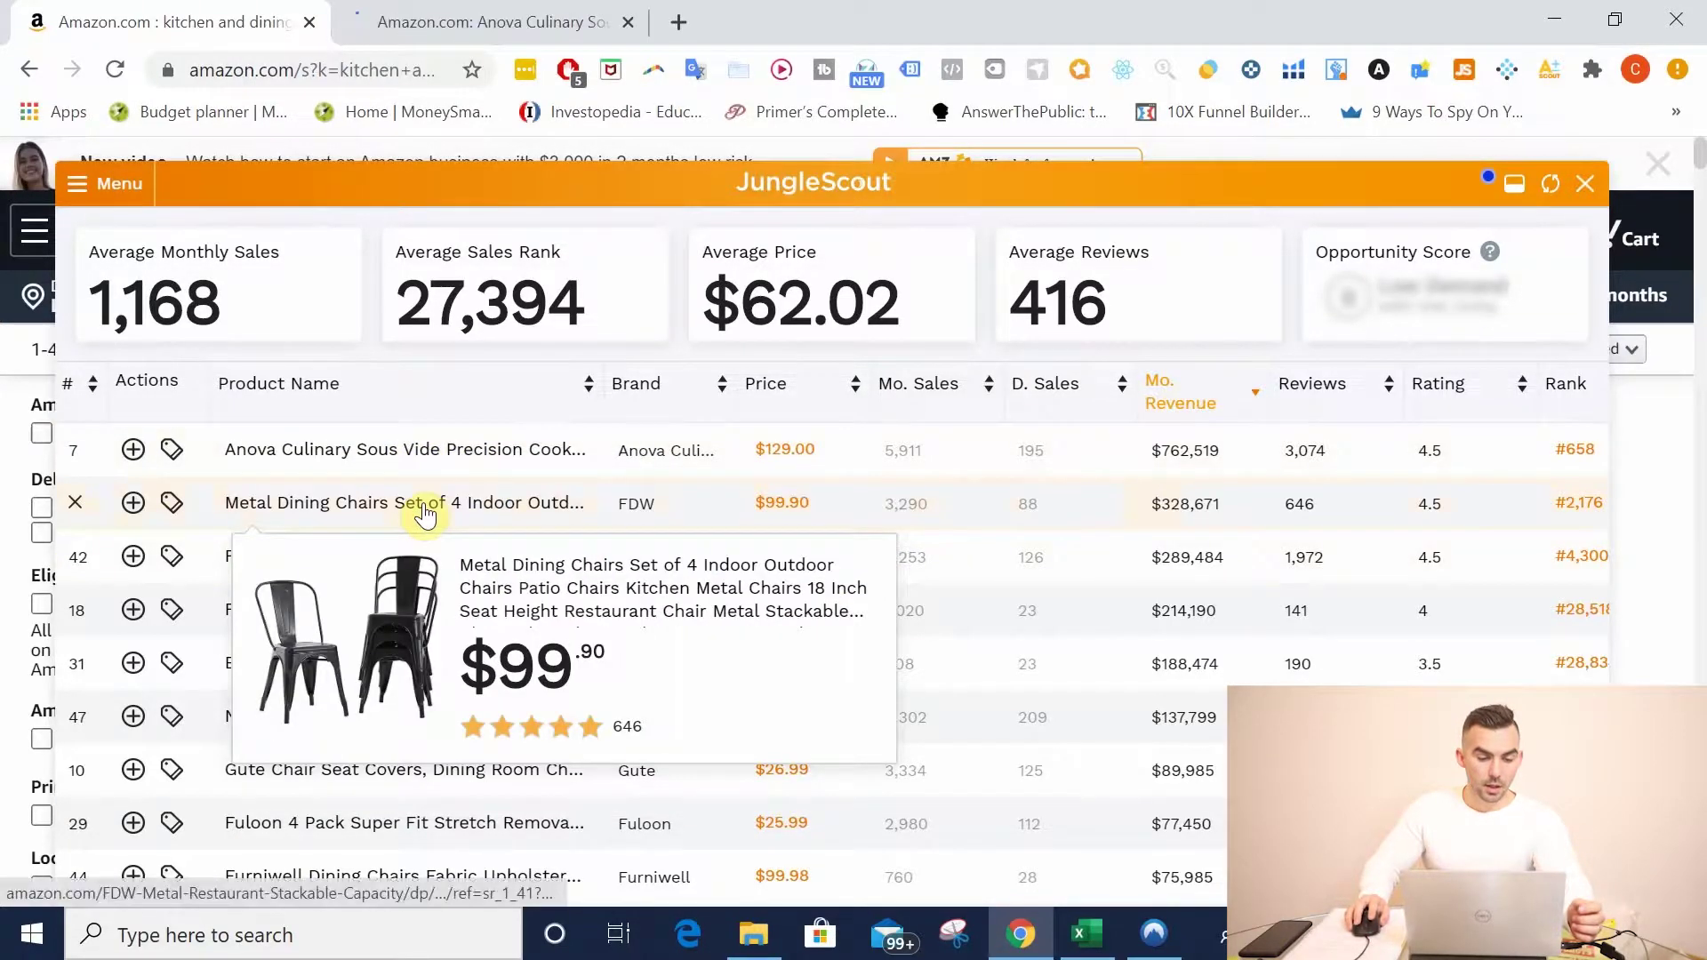
right_click(442, 515)
click(516, 526)
mouse_move(383, 558)
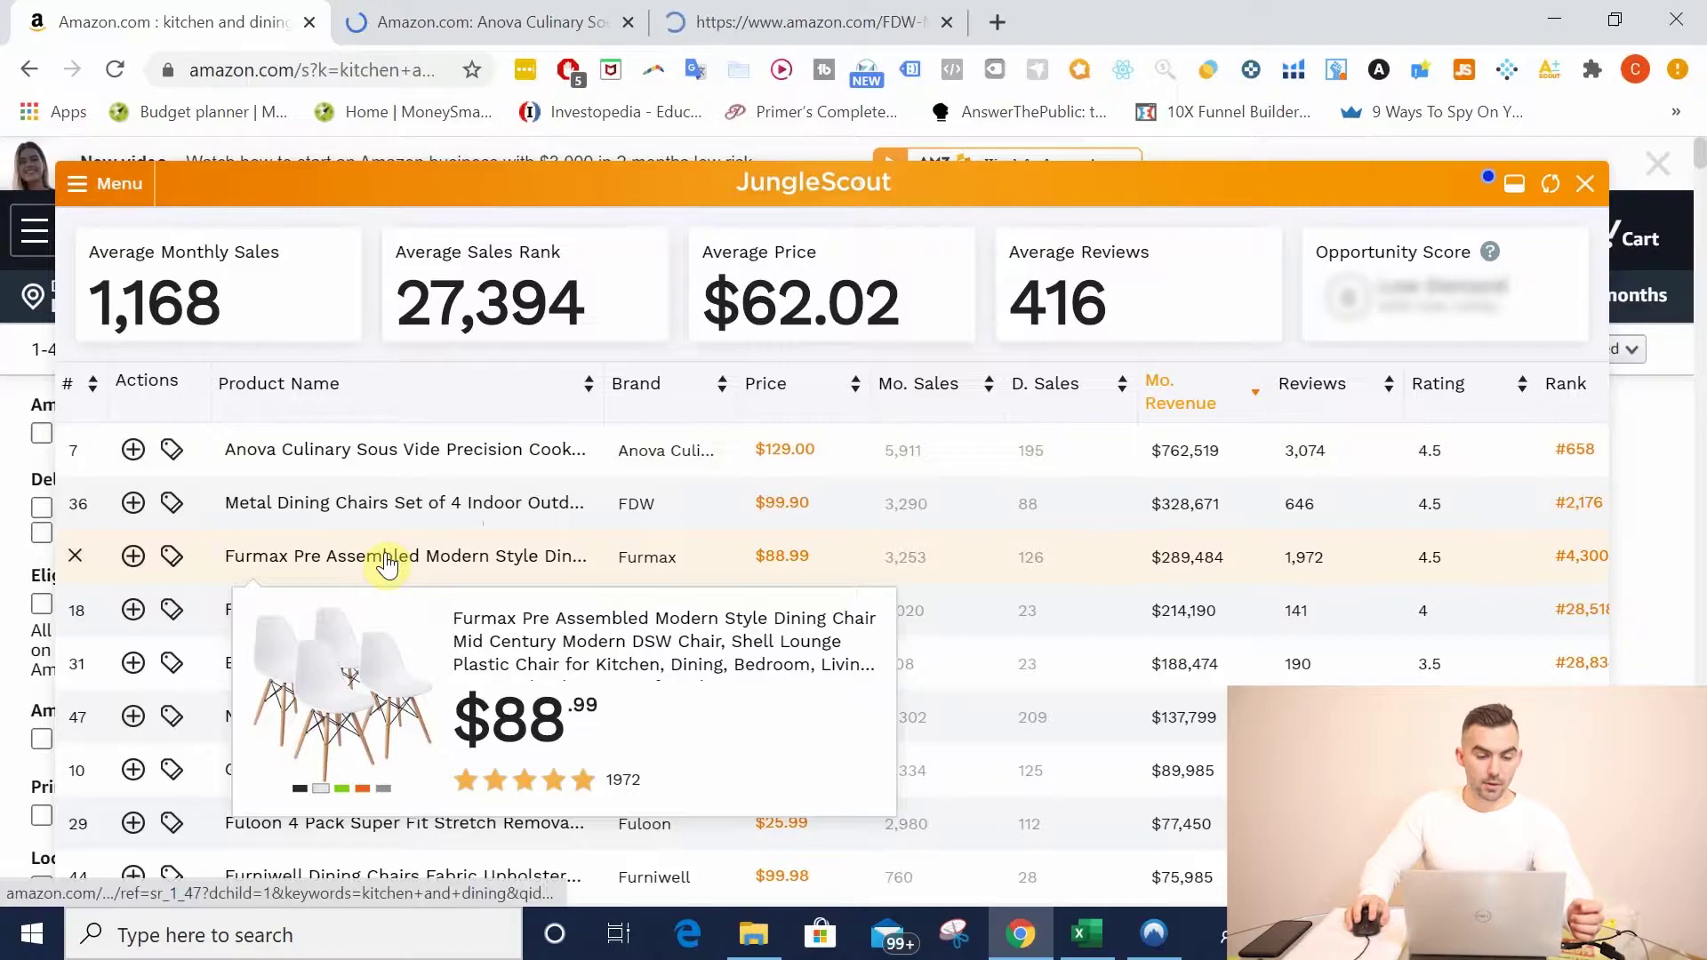
right_click(385, 562)
click(458, 571)
Step: Open the Best Choice Products 6-Piece dining set listing in a new tab
mouse_move(357, 614)
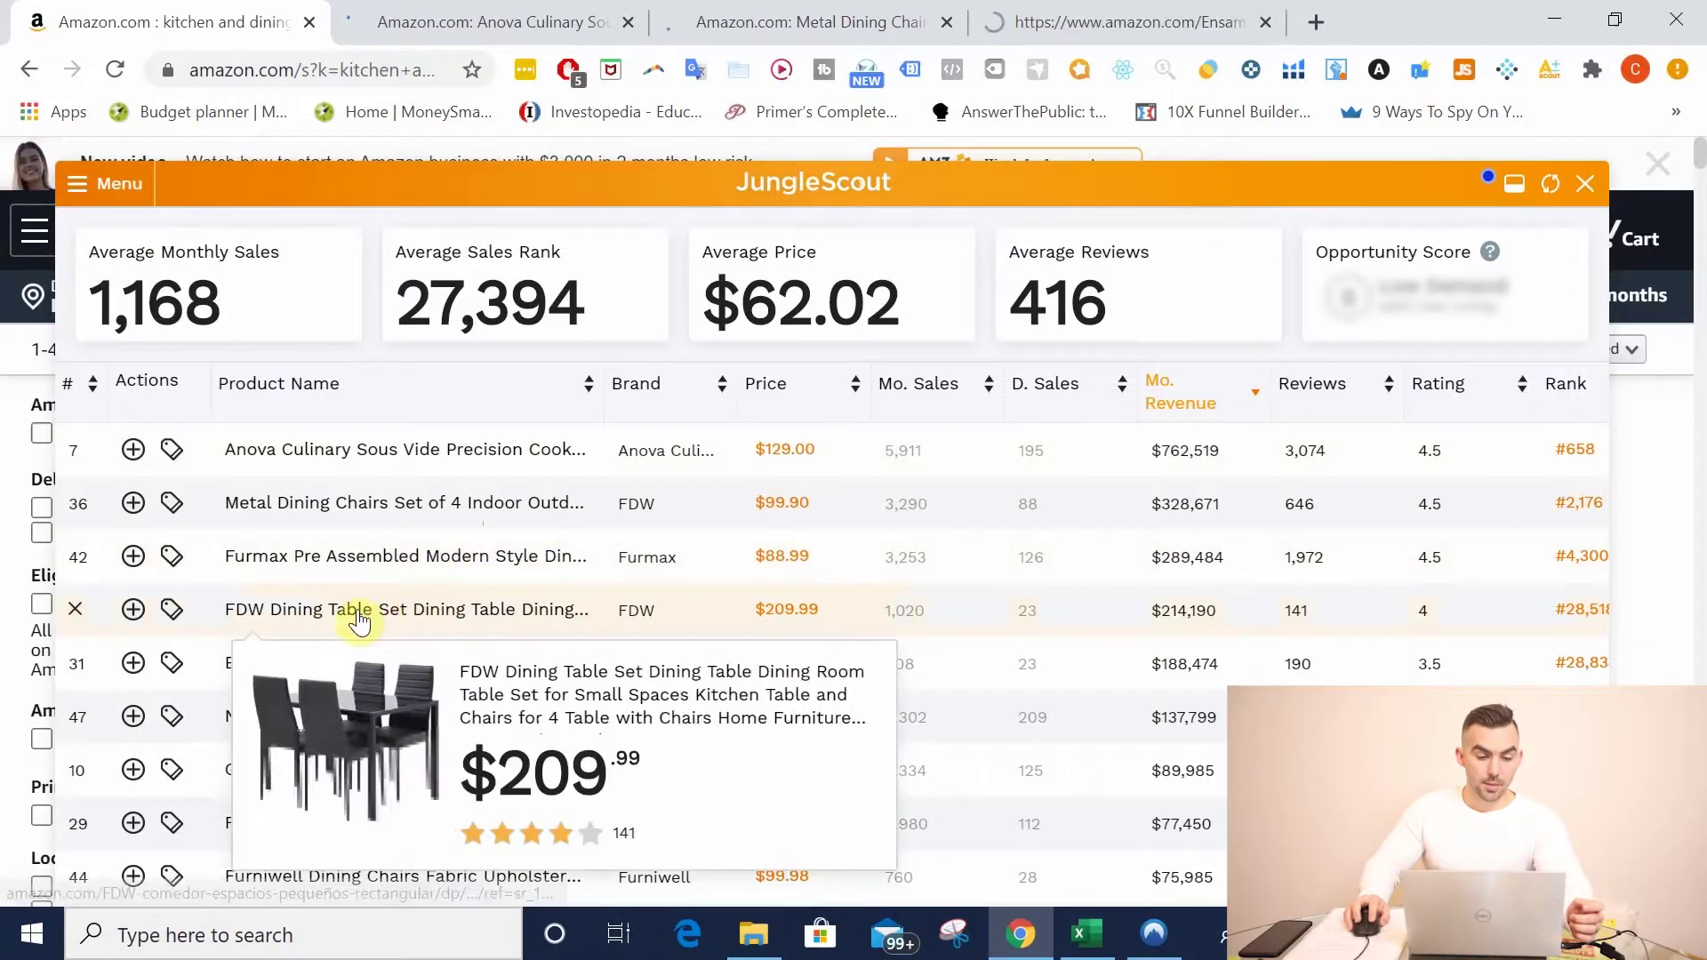
mouse_move(372, 670)
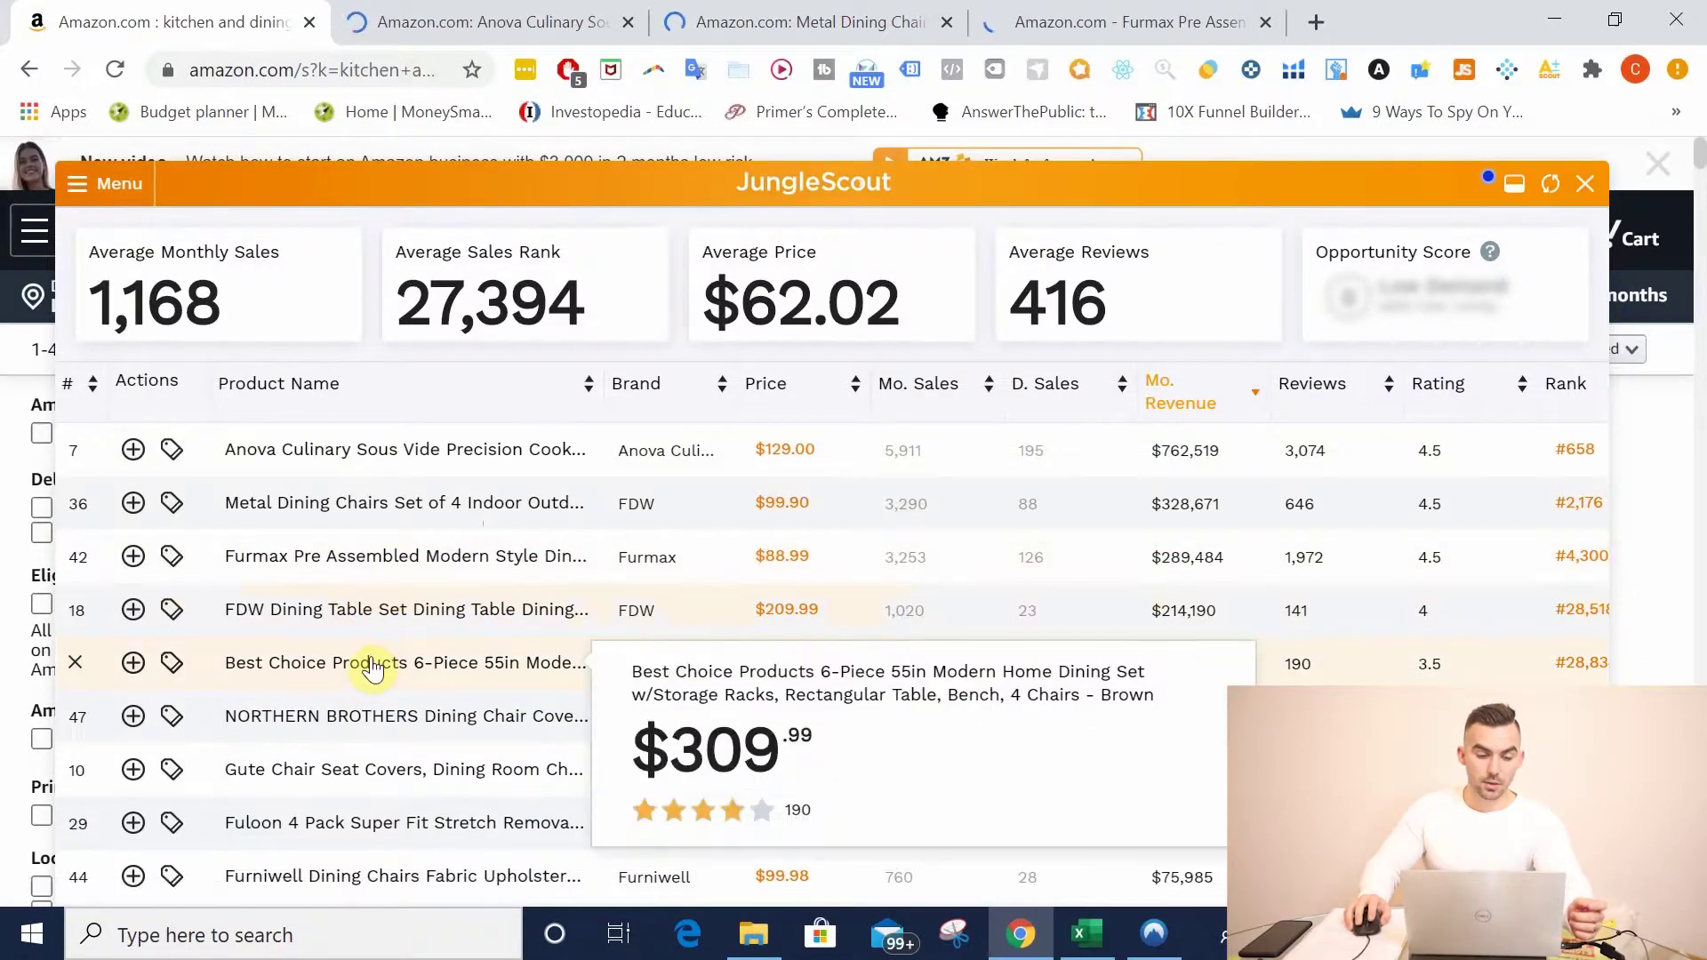
mouse_move(350, 720)
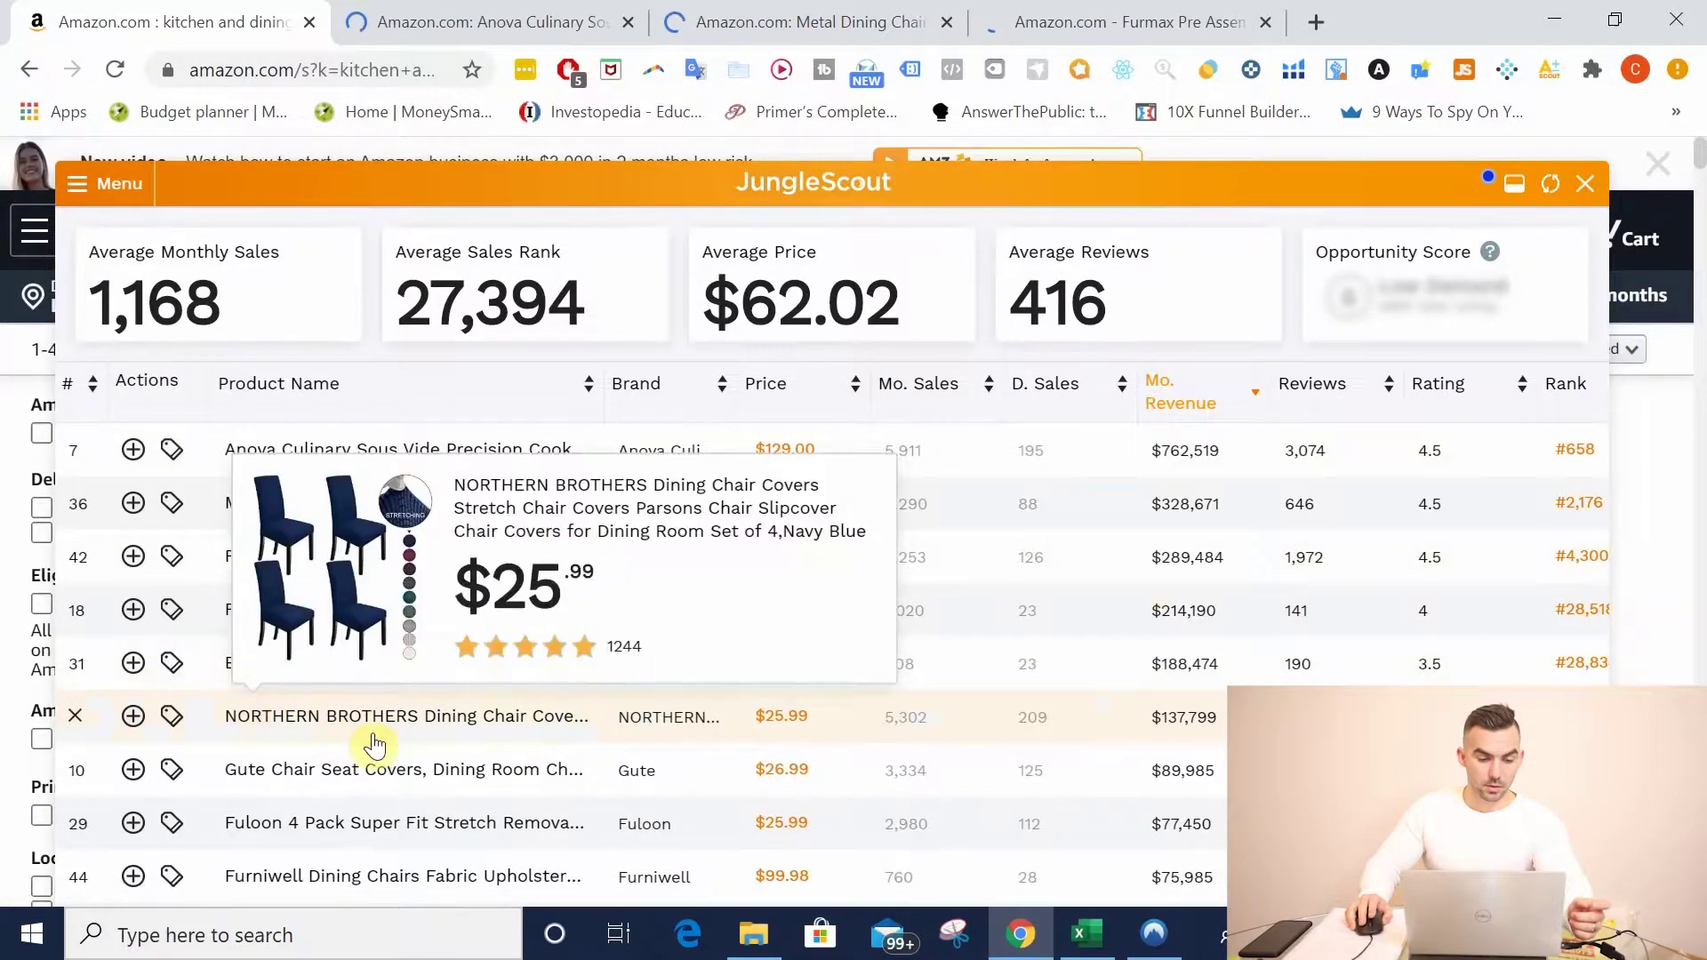
right_click(318, 665)
click(471, 342)
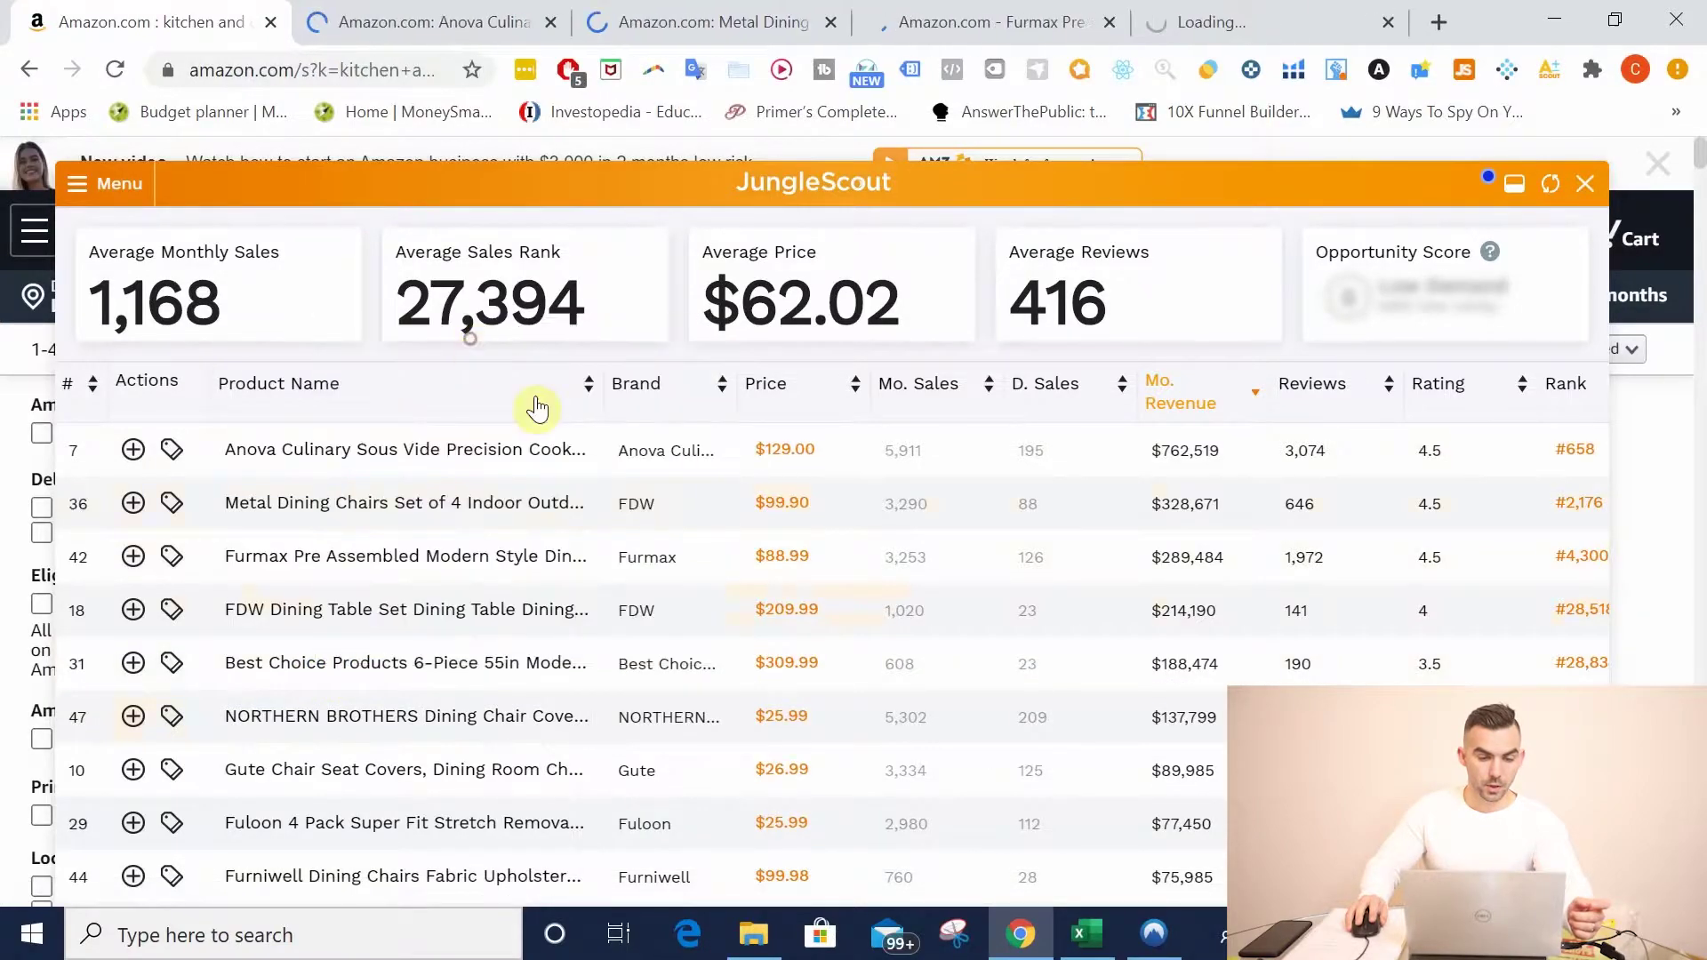
Step: Examine the Anova Culinary cooker's listing and product images, rechecking the monthly revenue table in between
click(420, 27)
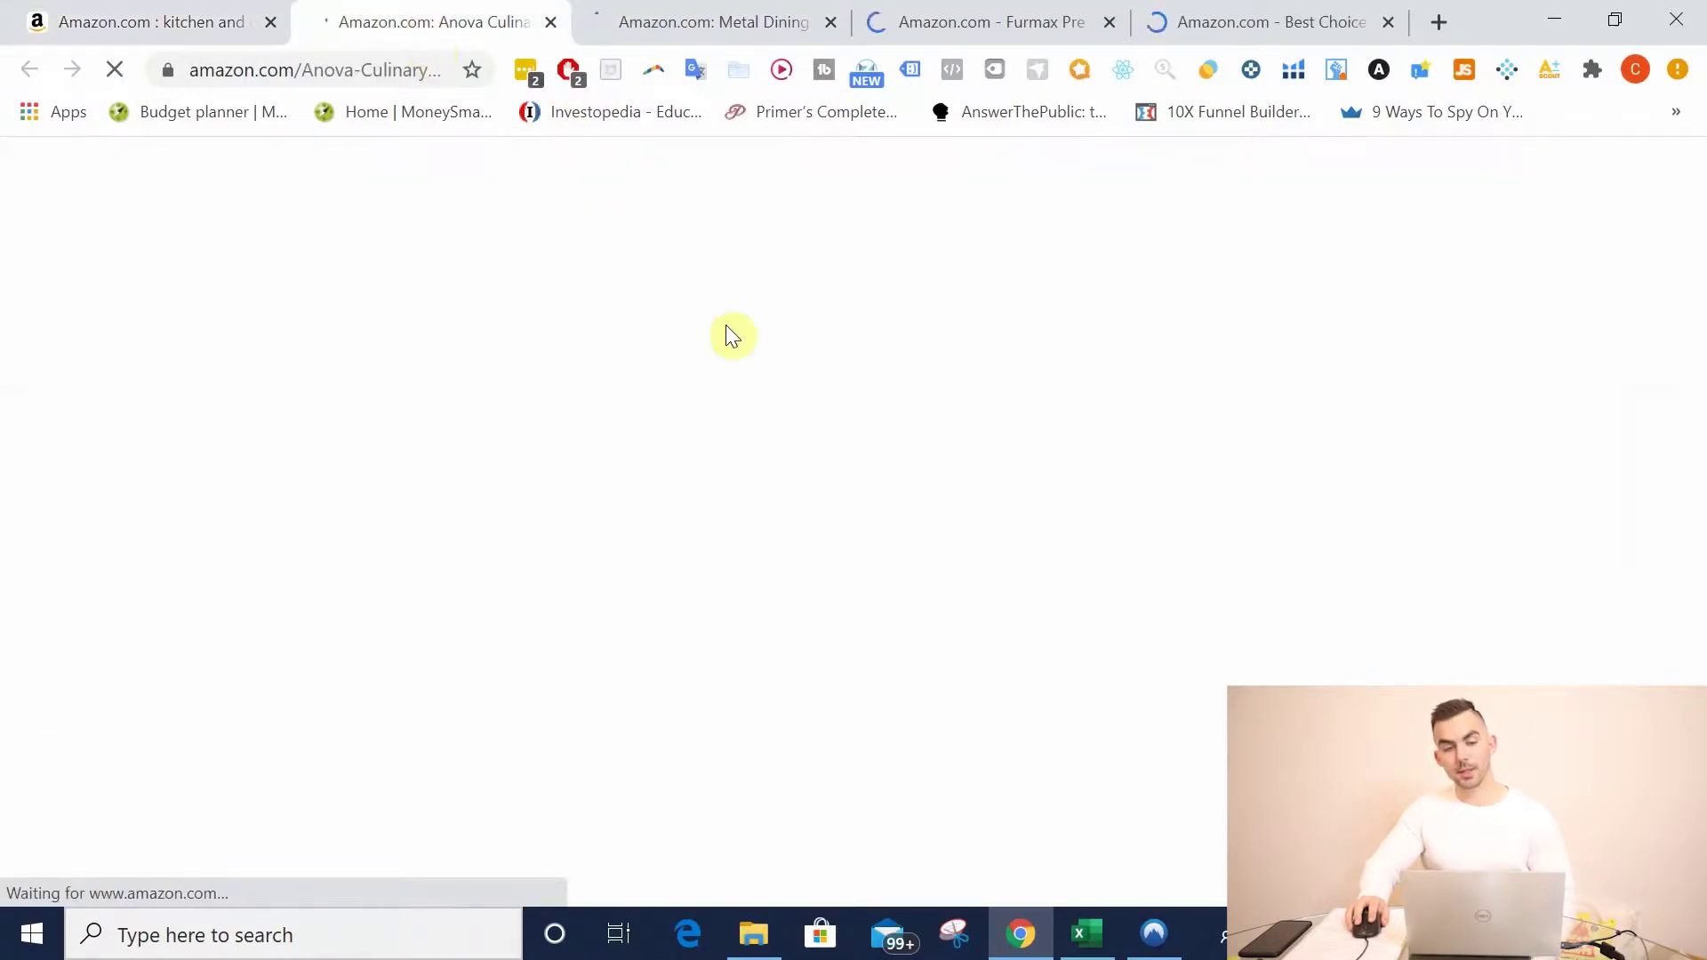
scroll(835, 445, down, 4)
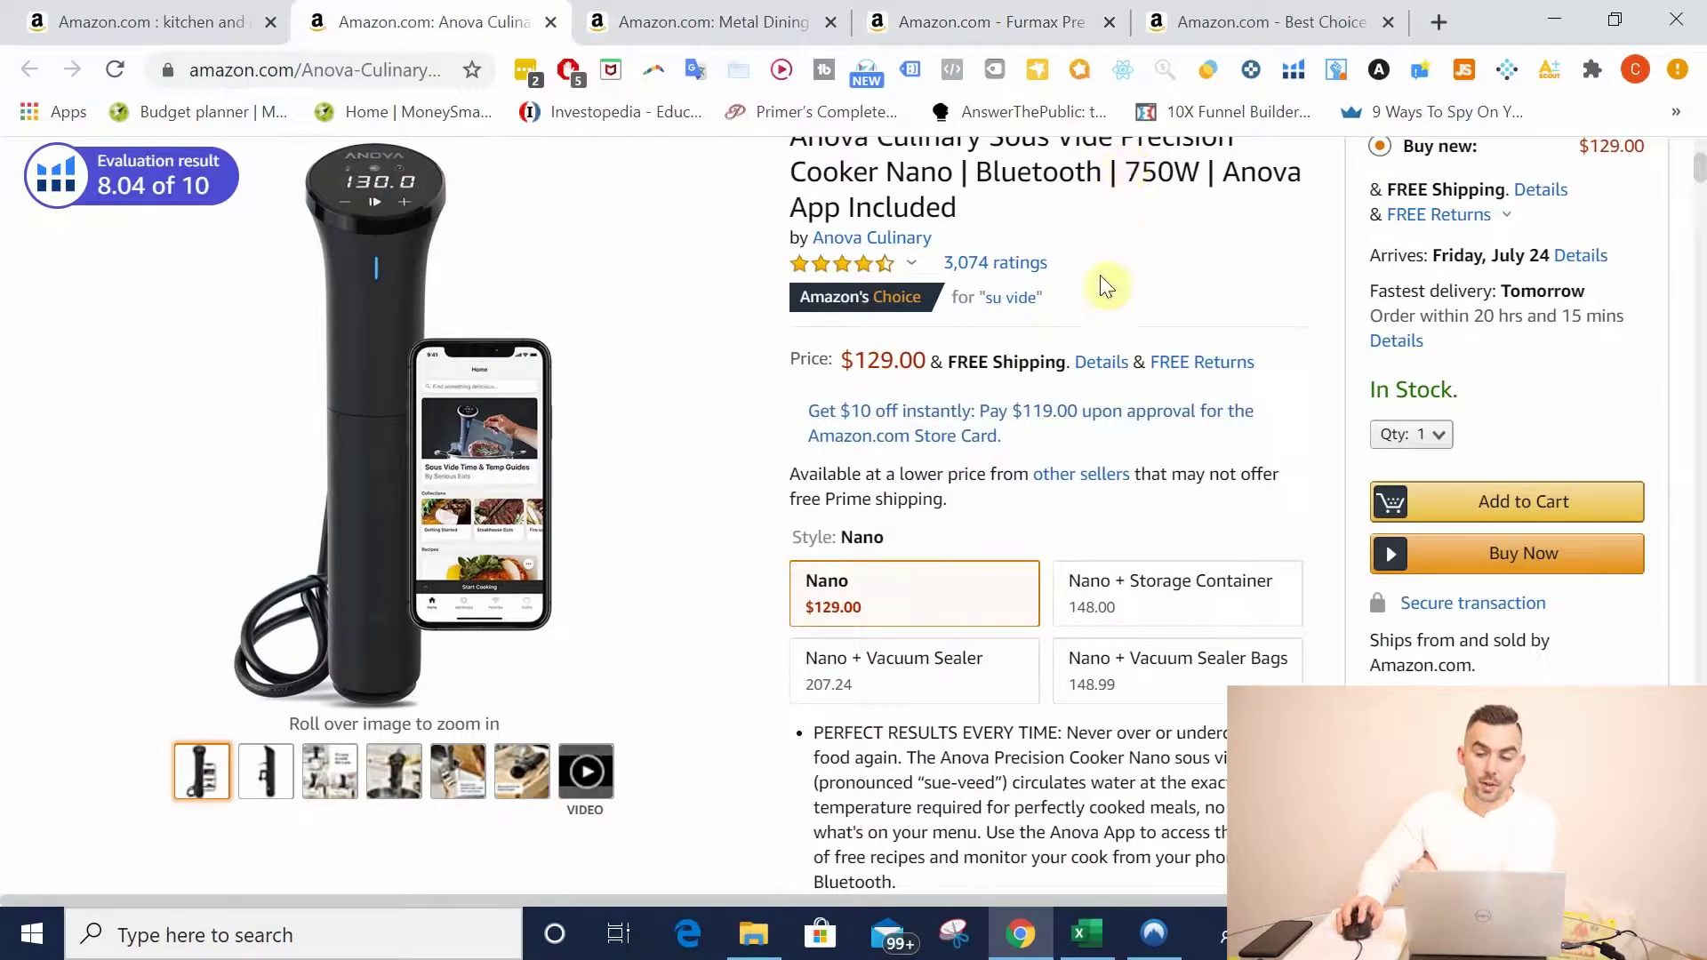
click(151, 21)
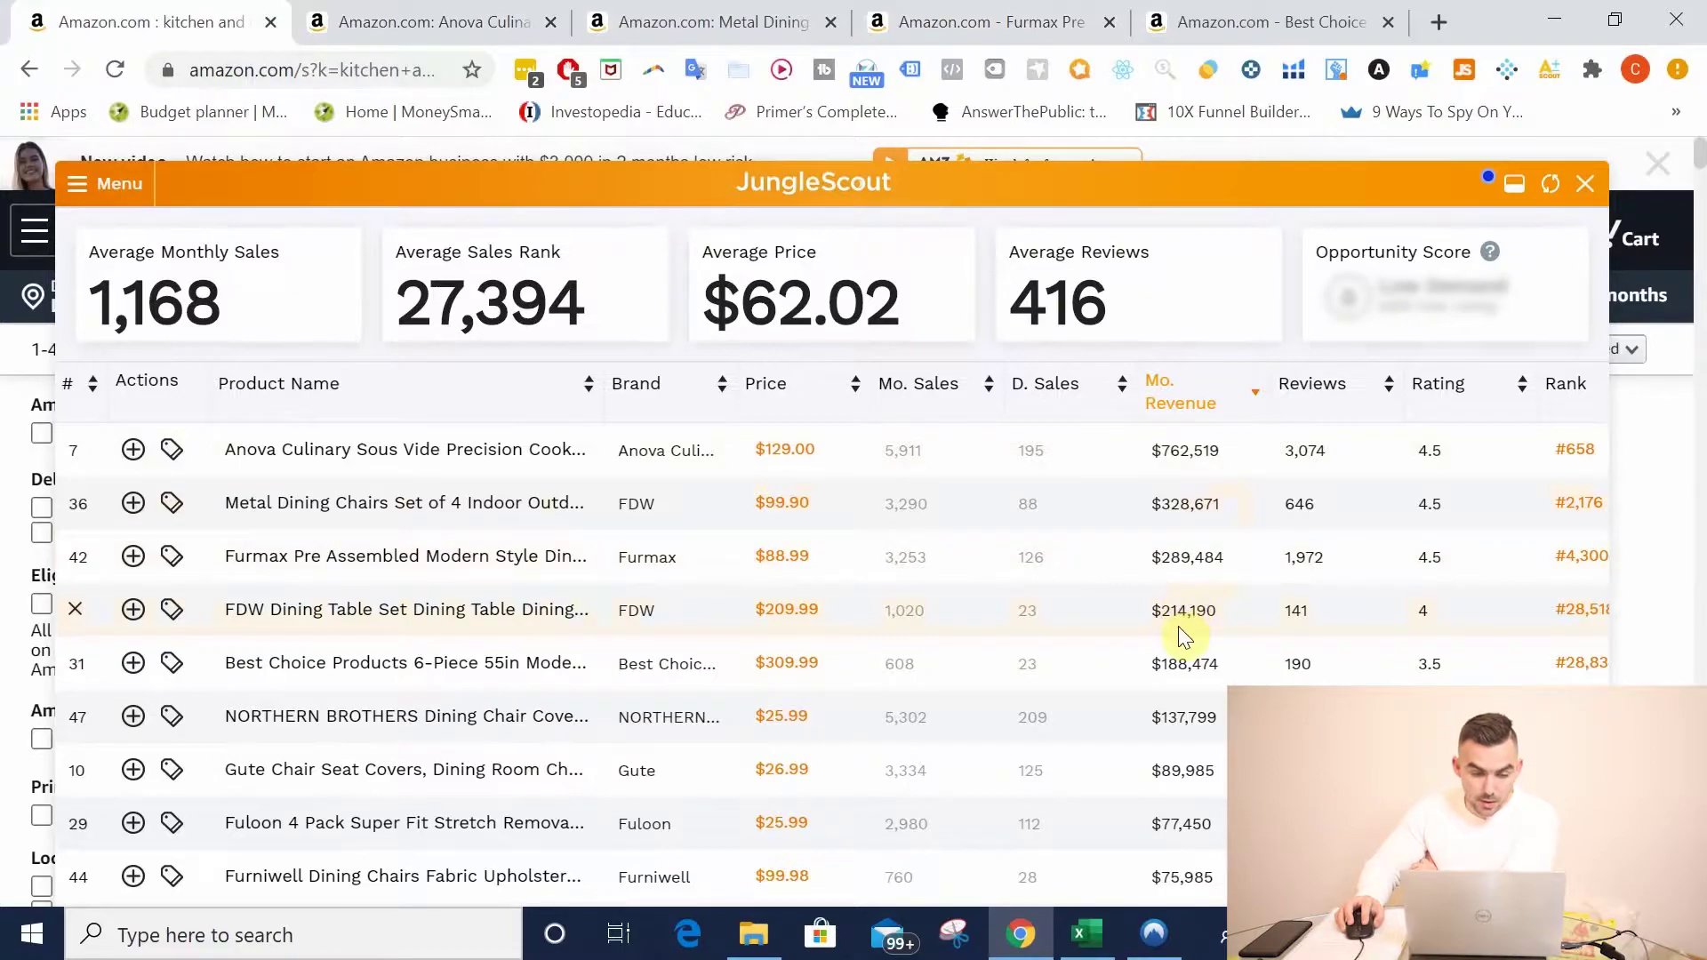
click(458, 29)
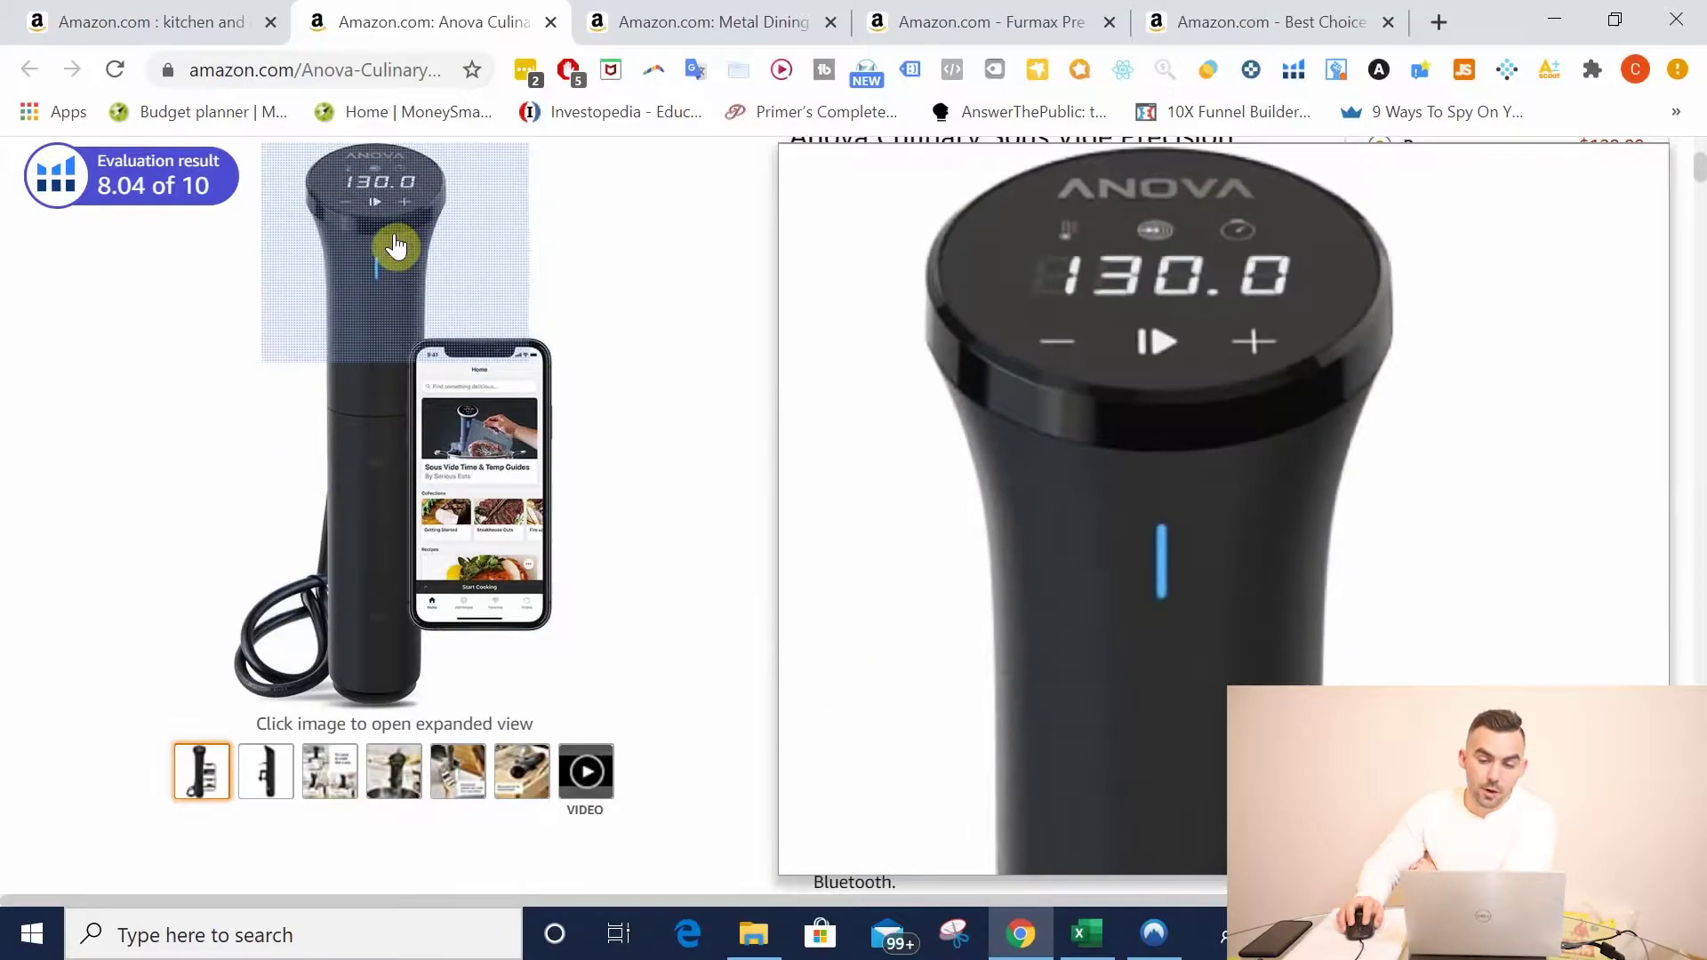
mouse_move(265, 792)
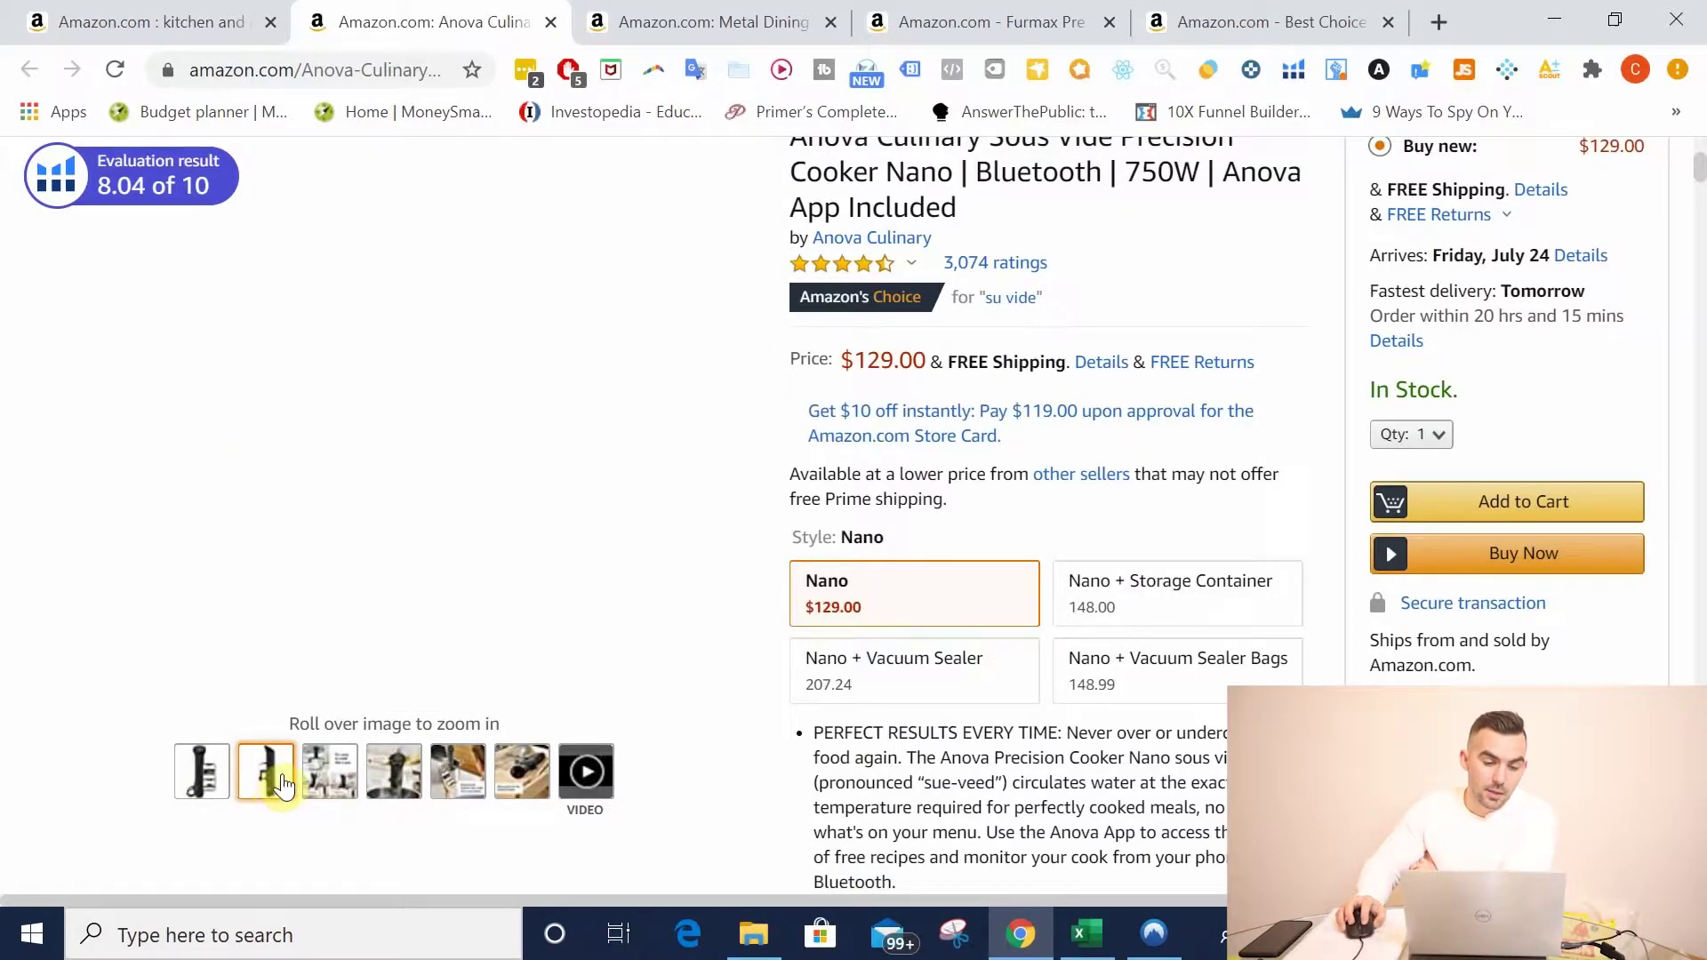
mouse_move(324, 781)
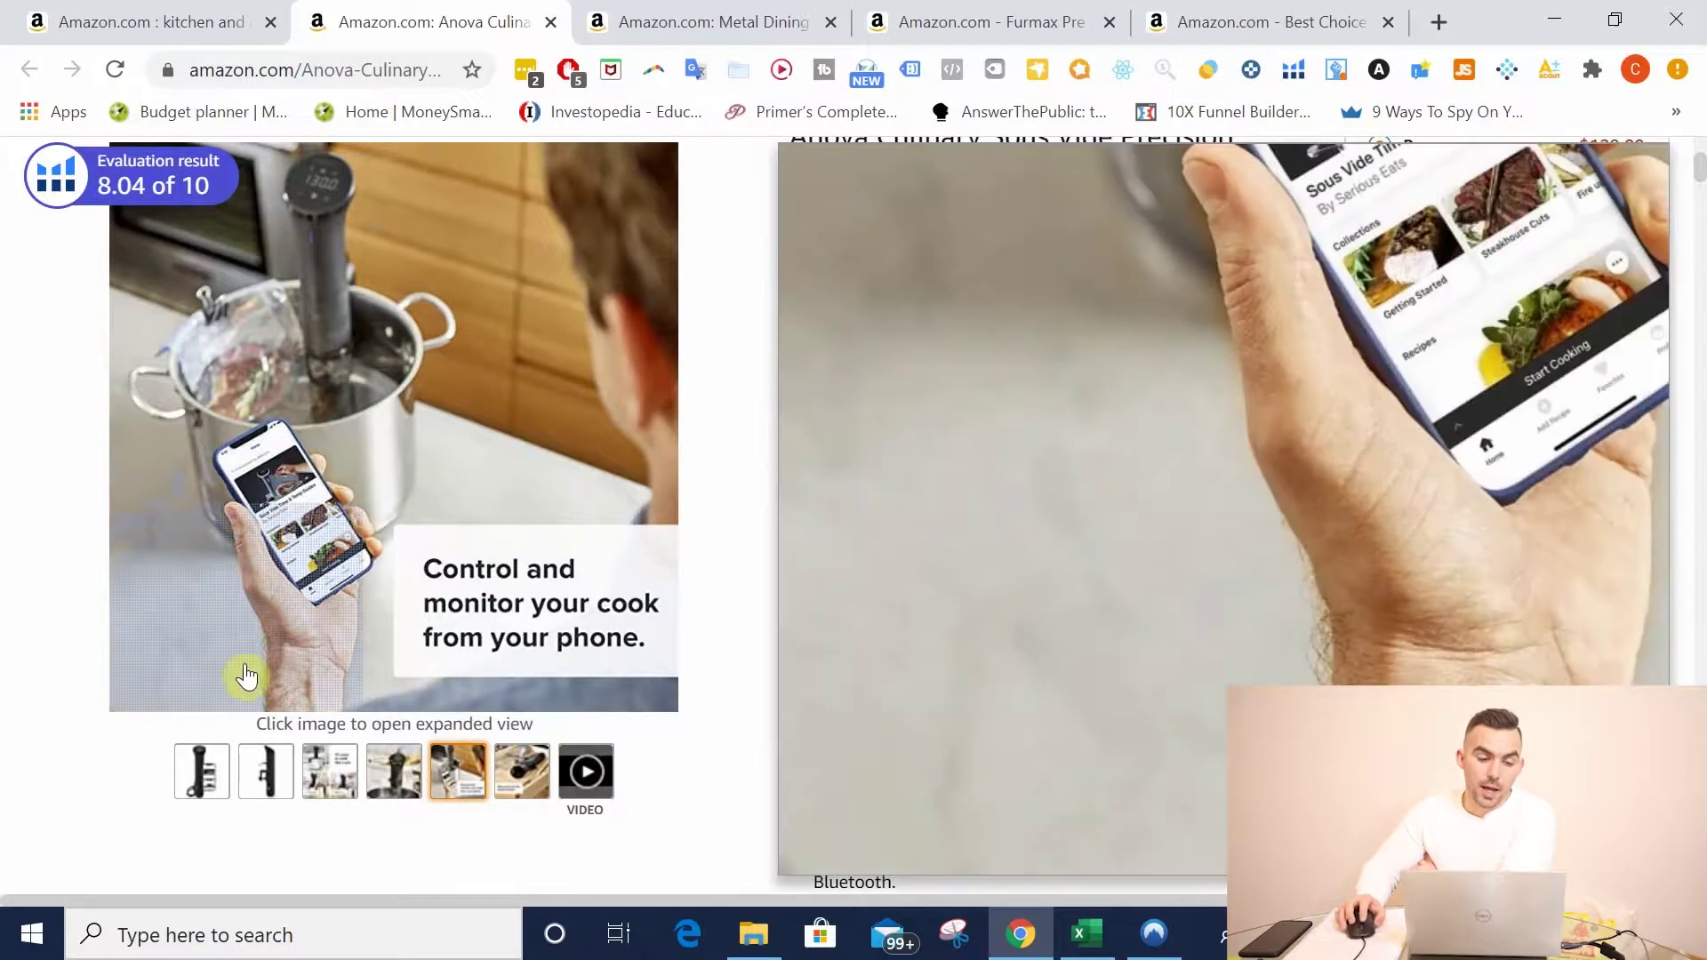
Step: Play the Anova Precision Cooker Nano product video, skim ahead through it, and close the video viewer
click(585, 770)
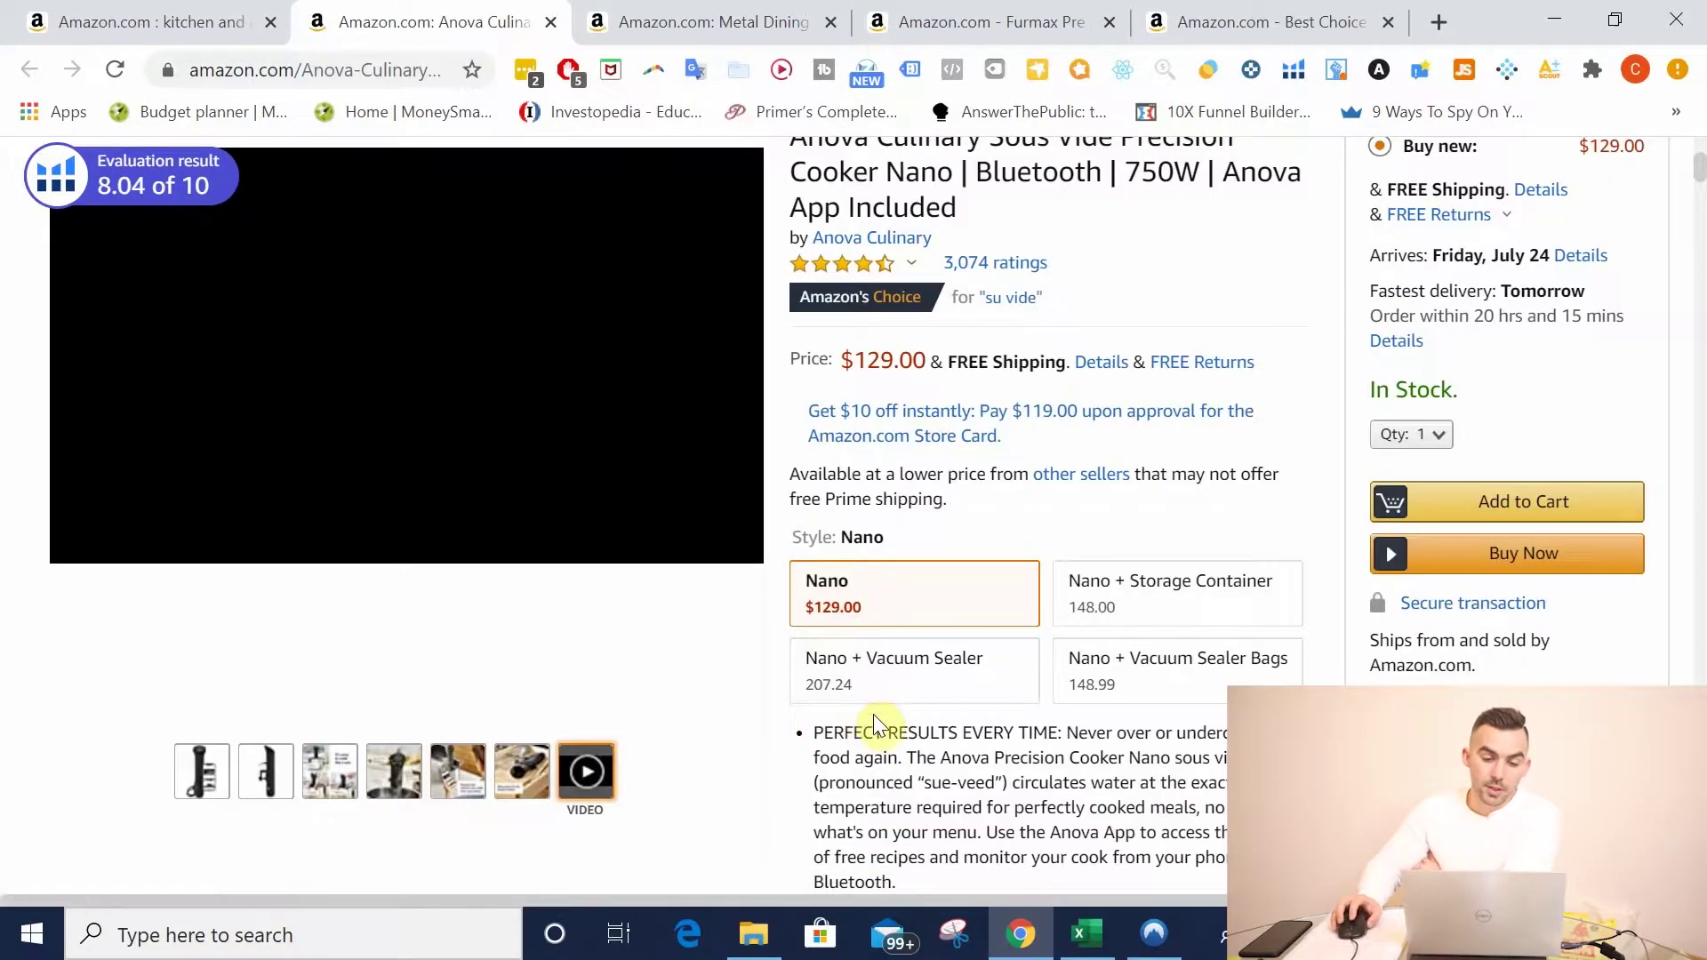
scroll(872, 712, up, 1)
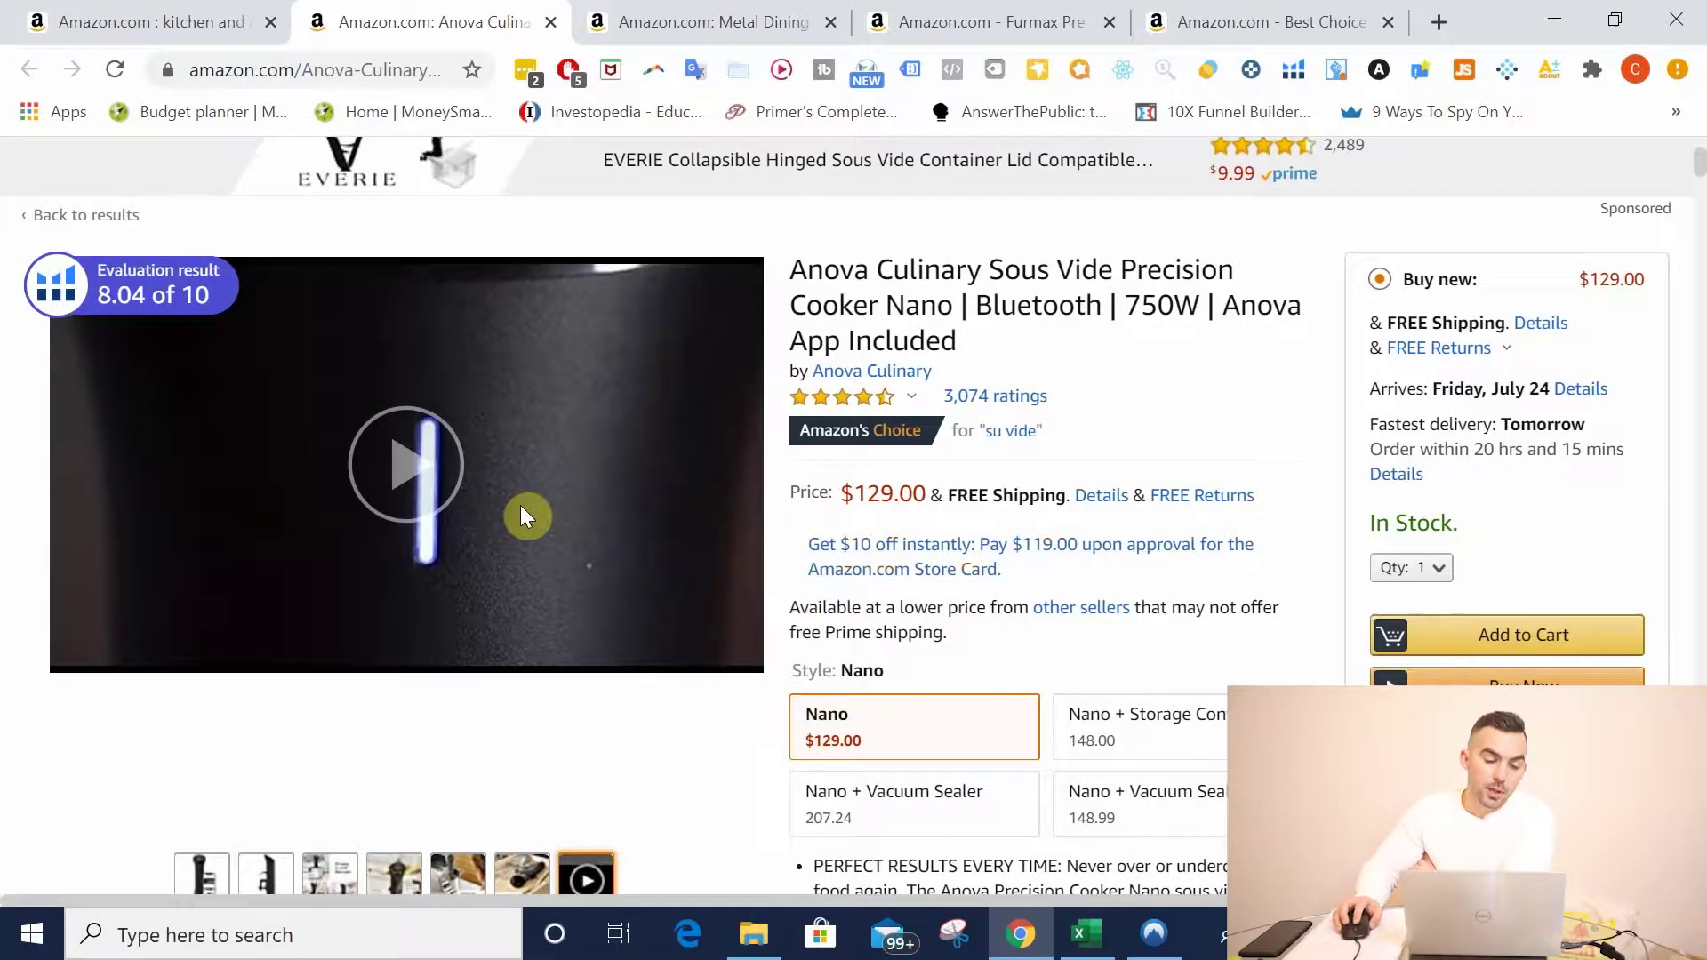
scroll(522, 508, down, 1)
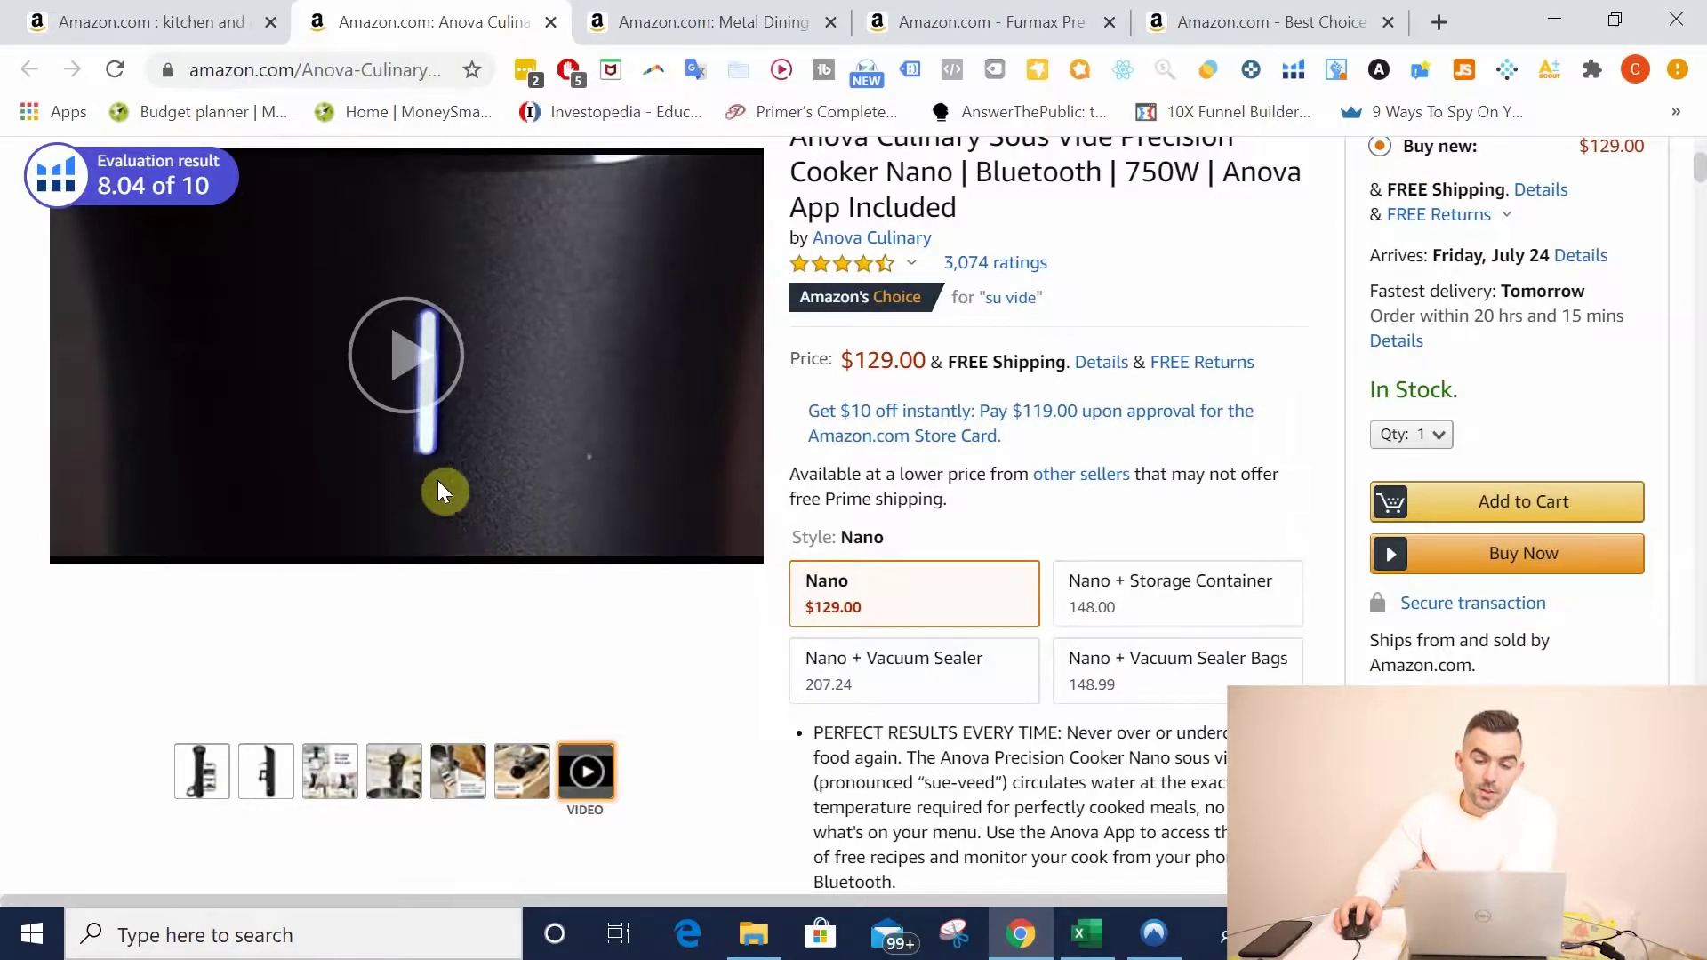
click(409, 358)
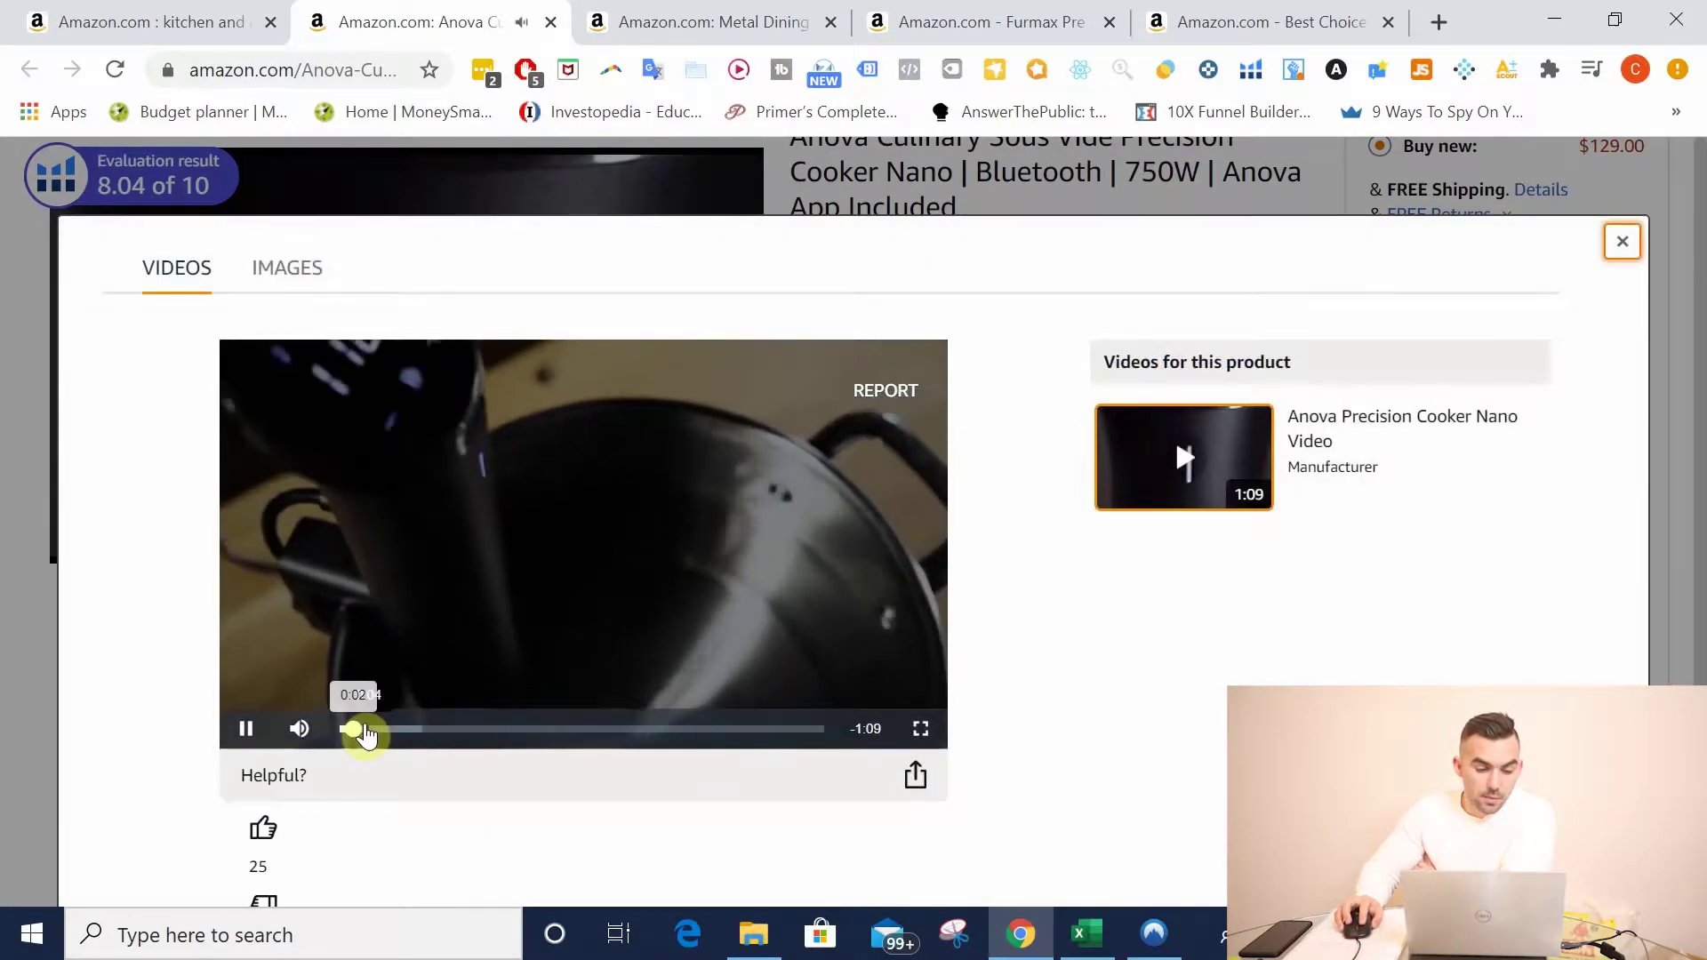
click(365, 729)
click(431, 729)
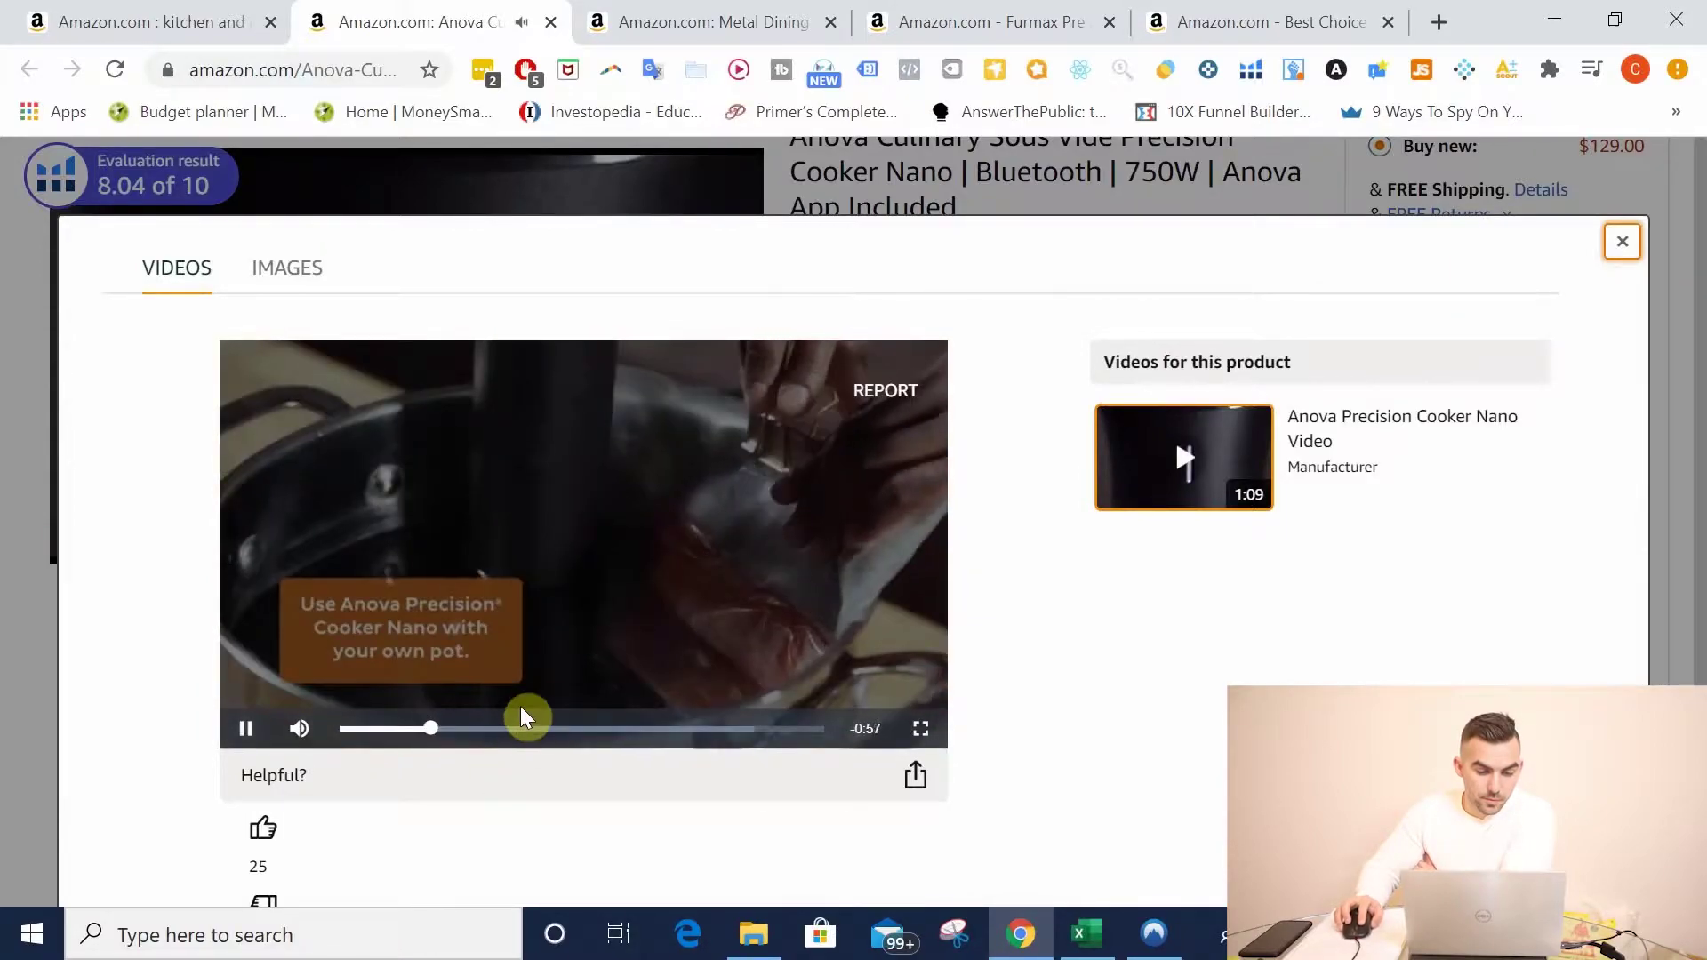
click(622, 740)
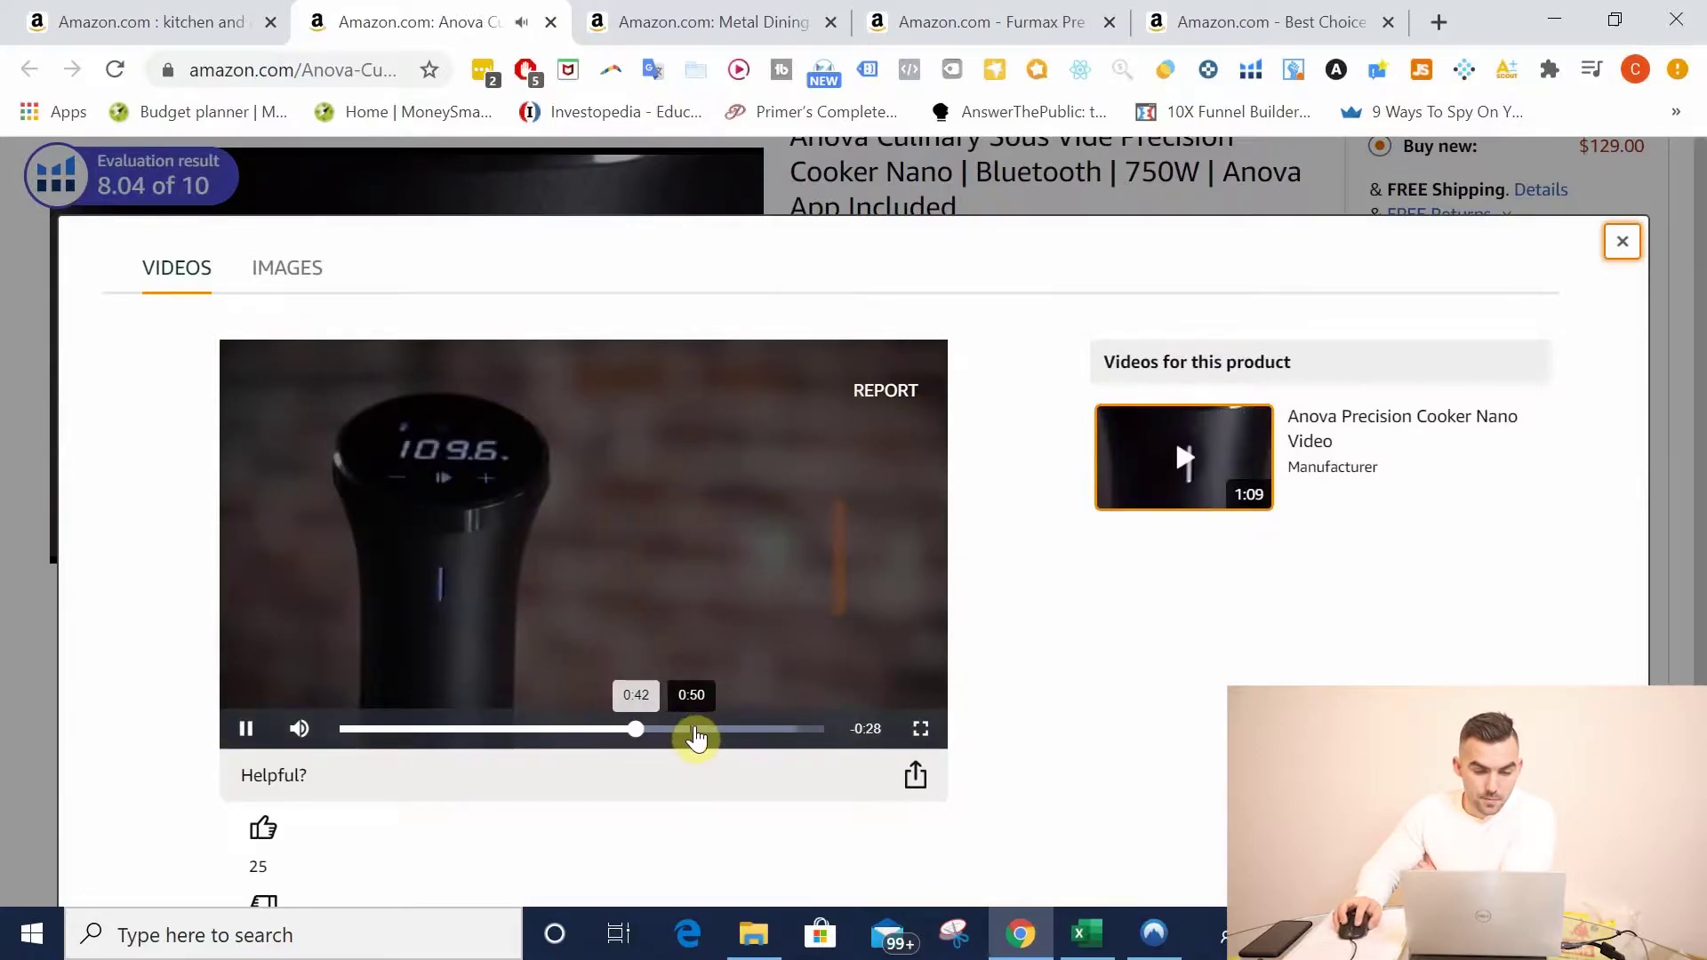
click(724, 734)
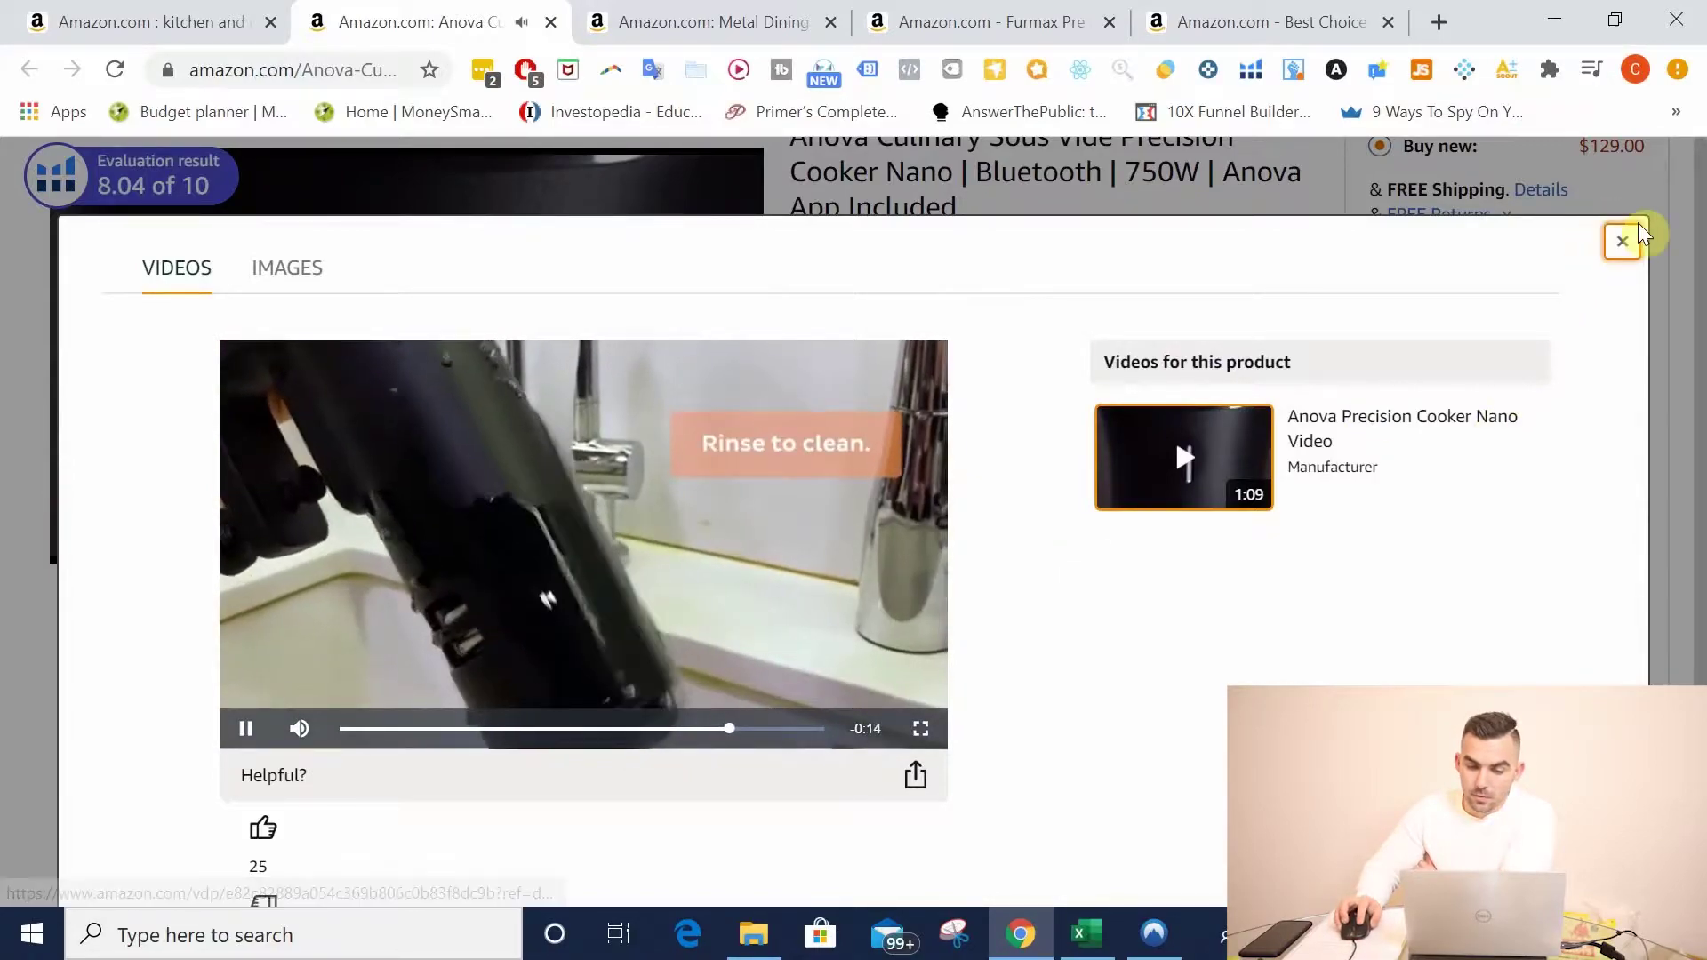
click(1622, 241)
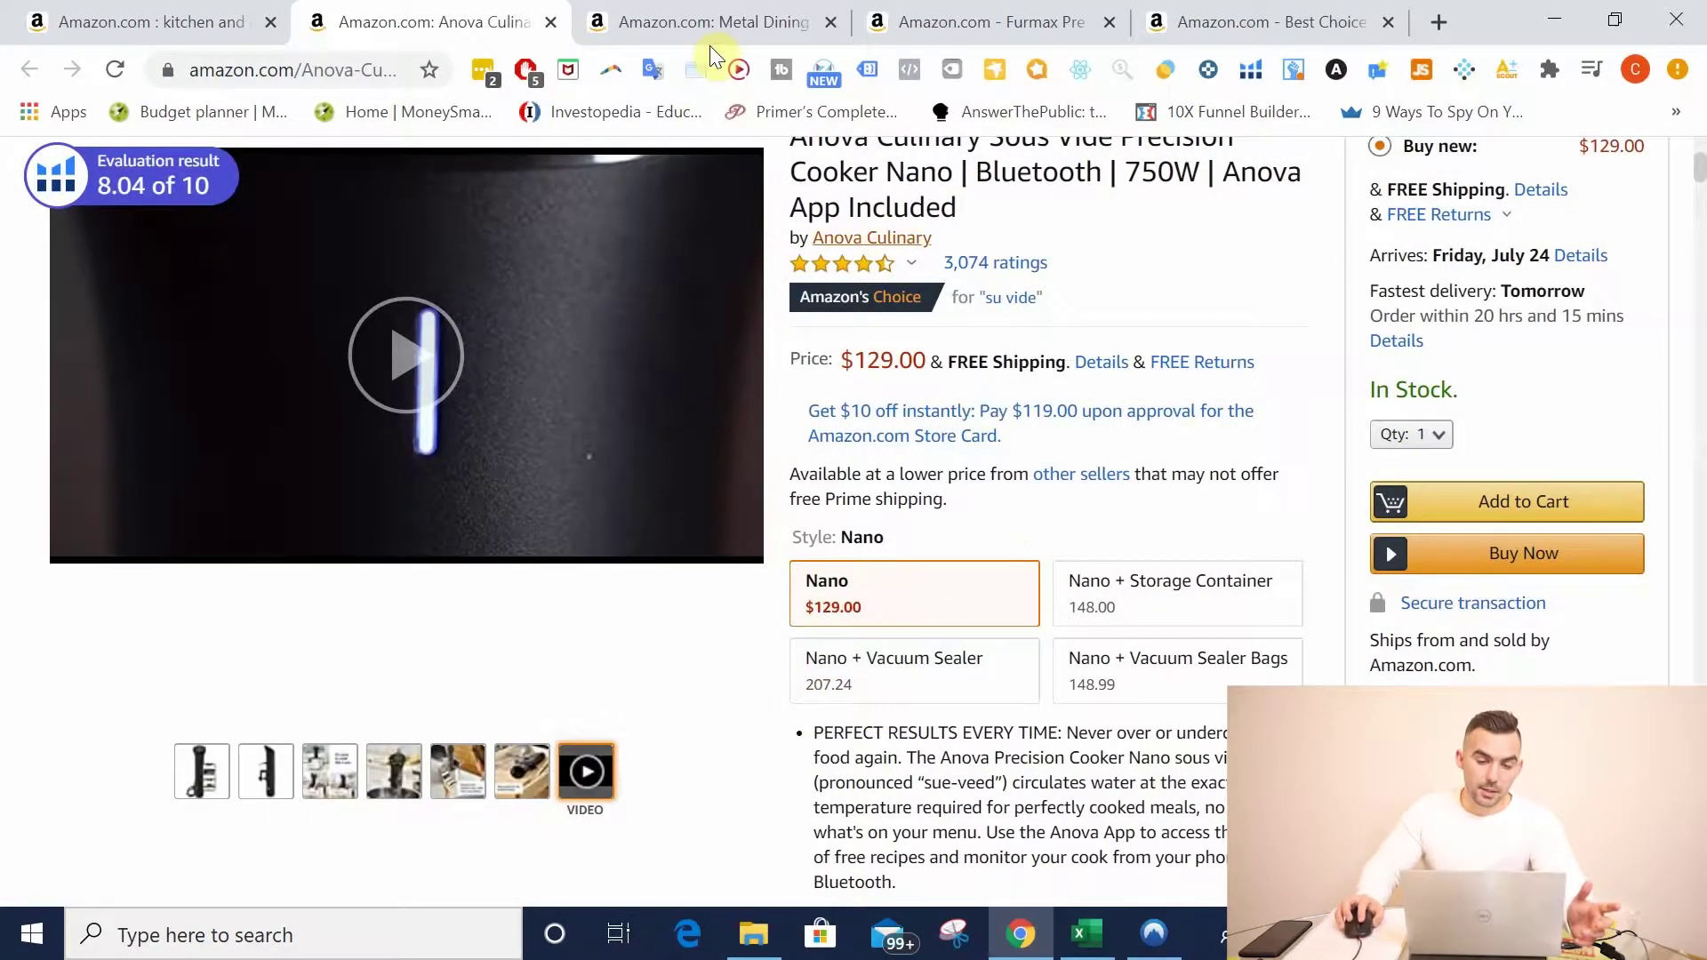
Step: Look through the FDW metal dining chairs listing's images, zoom in on the construction details, and show its video preview
click(674, 21)
mouse_move(297, 831)
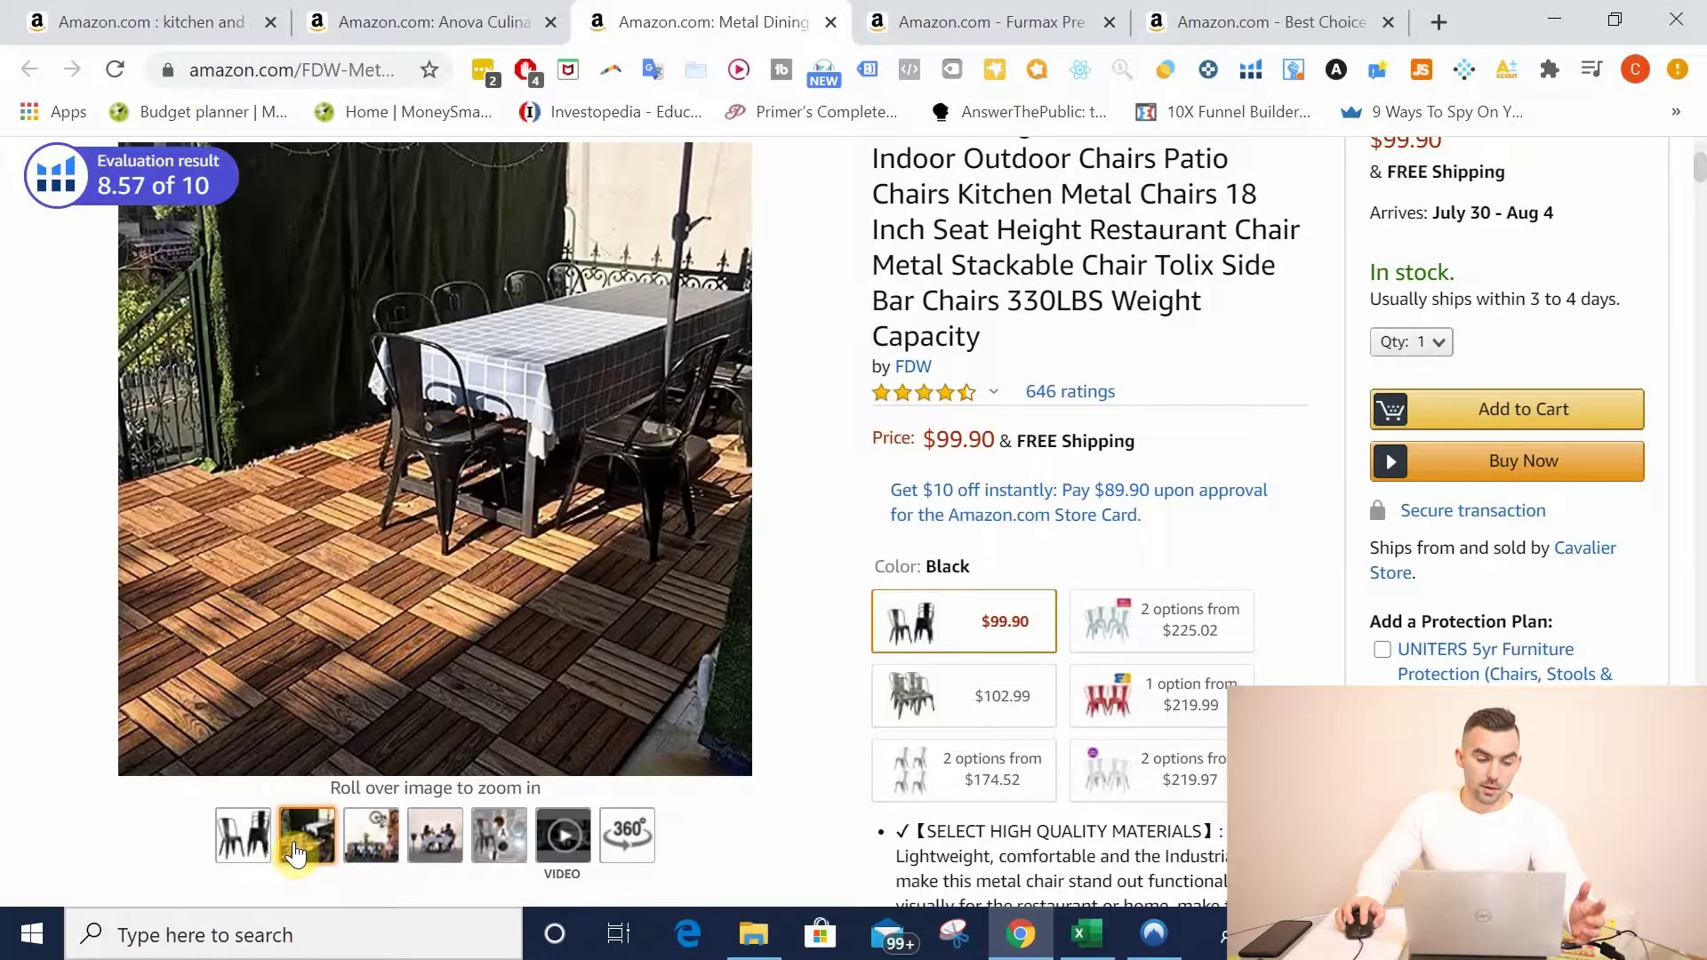
mouse_move(373, 836)
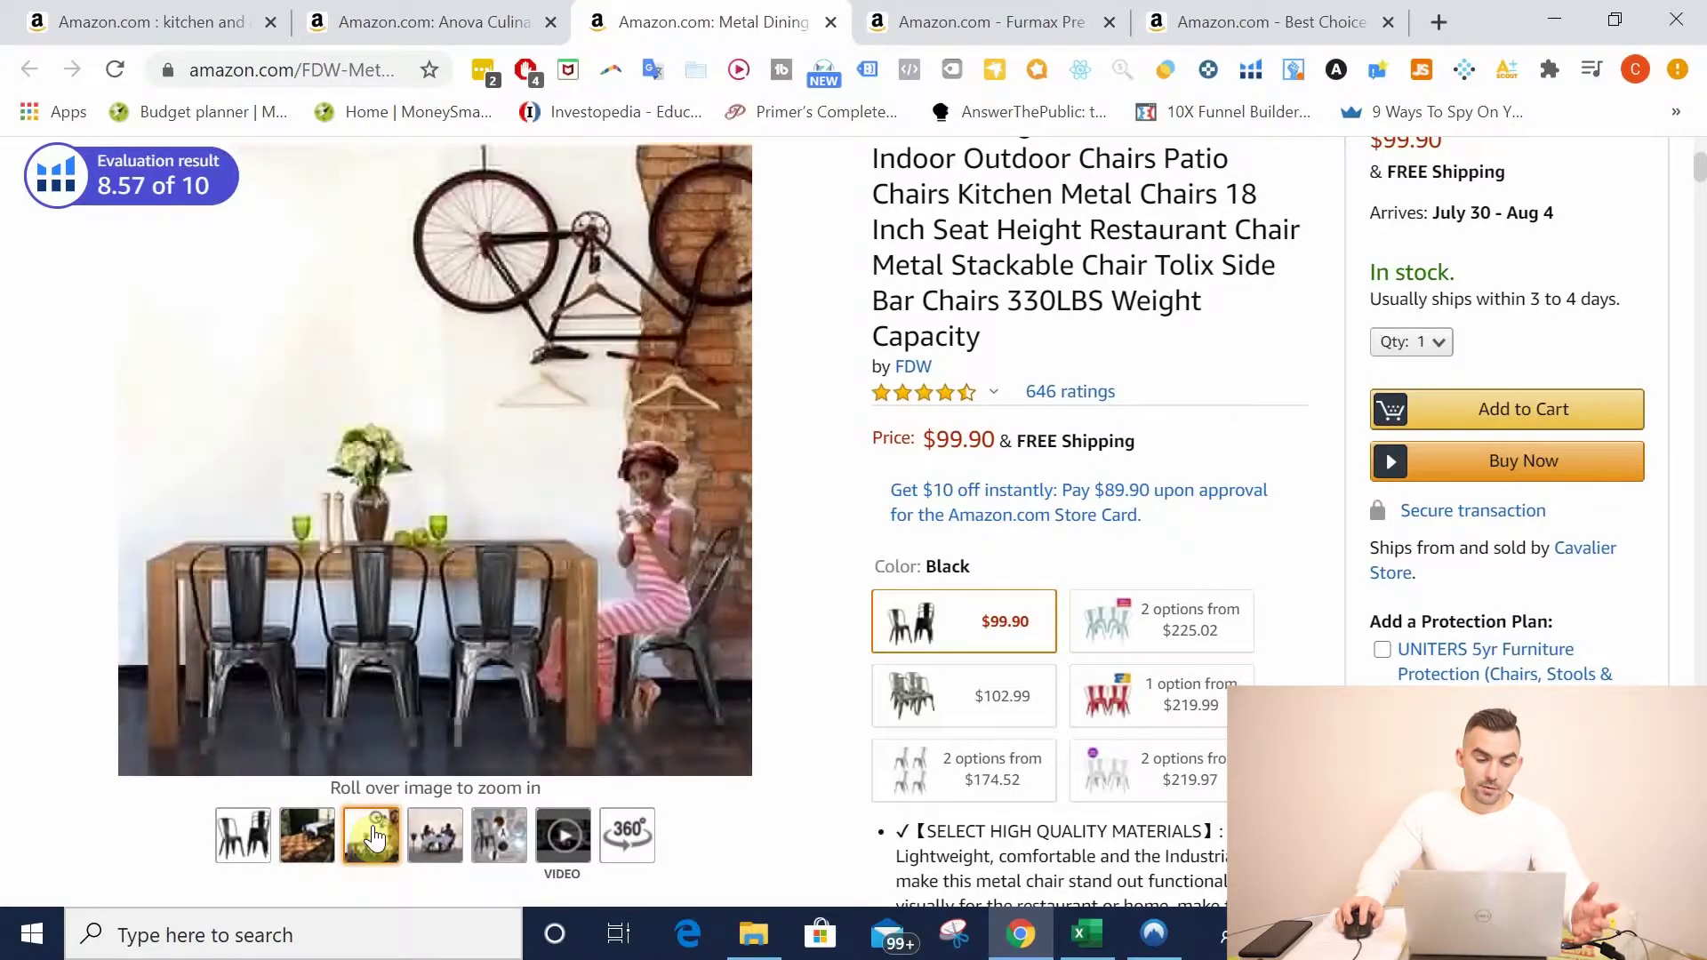
mouse_move(438, 838)
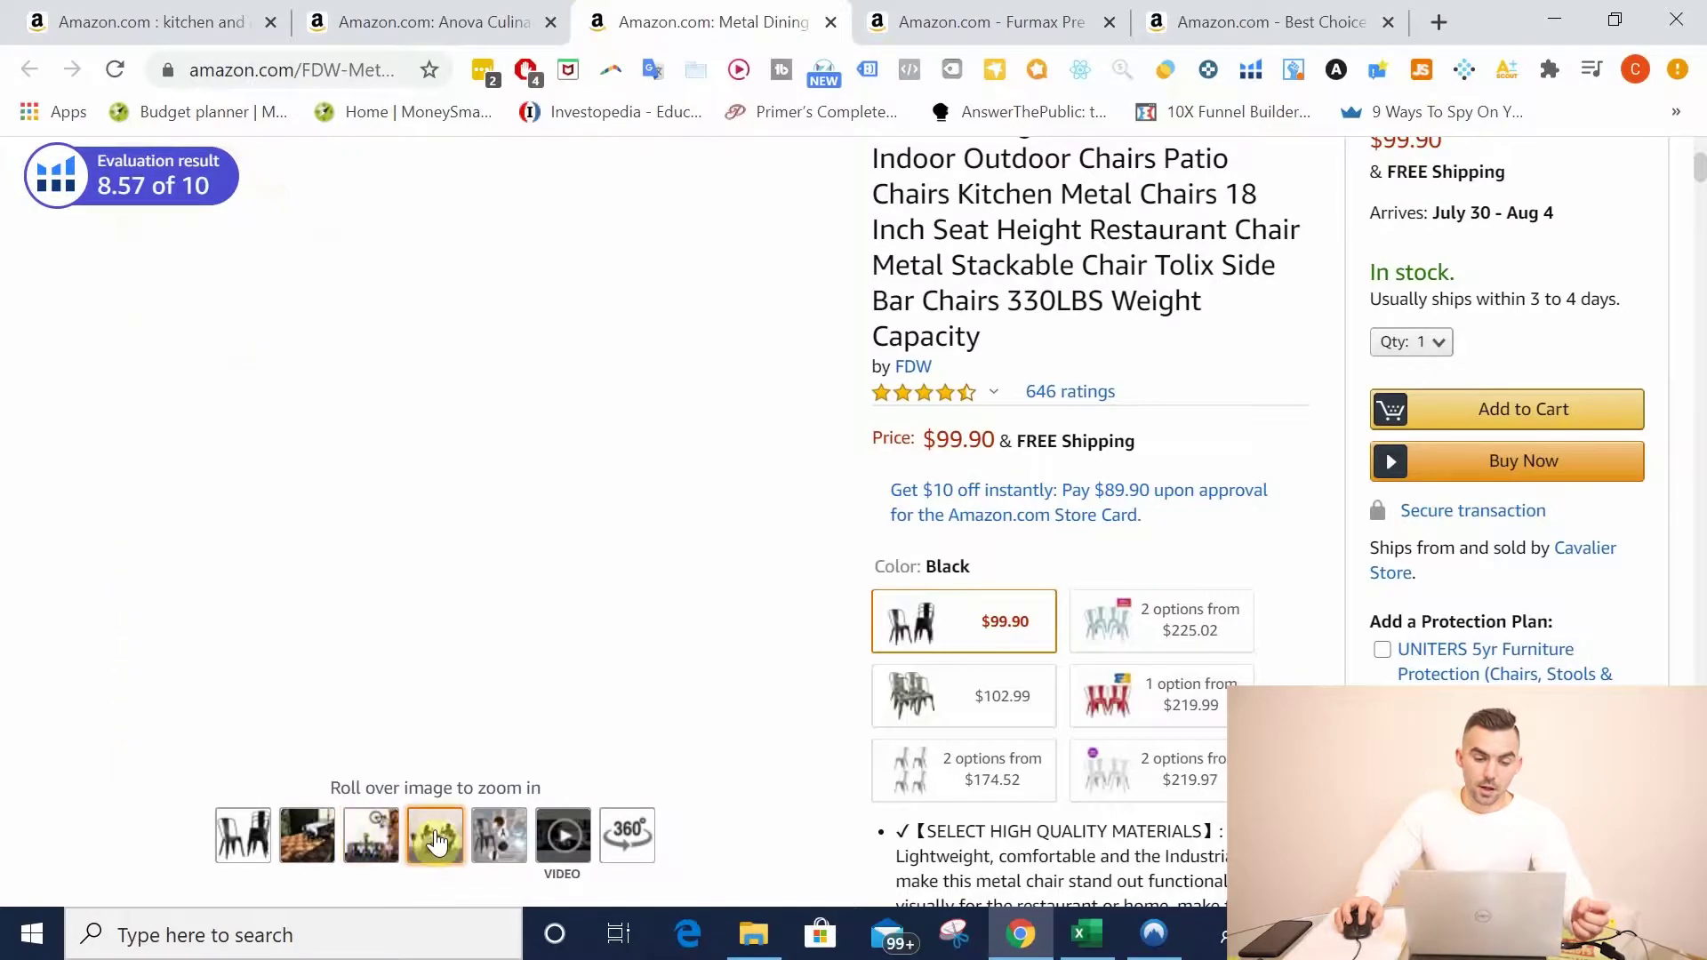
mouse_move(516, 841)
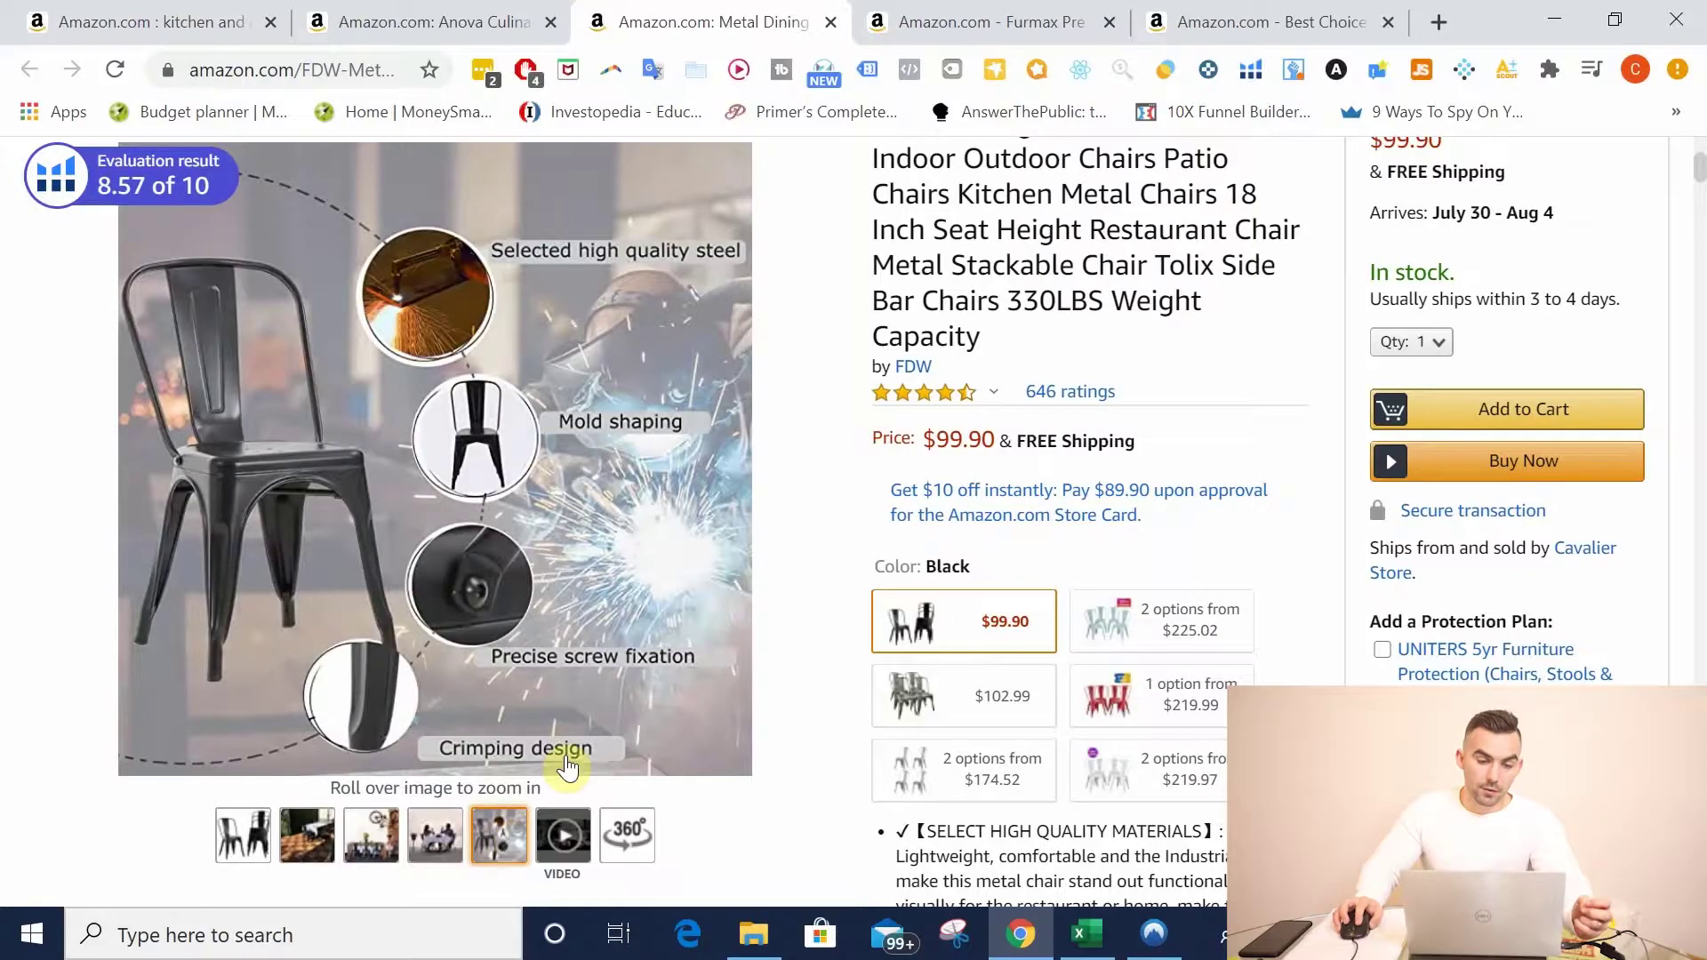
mouse_move(563, 364)
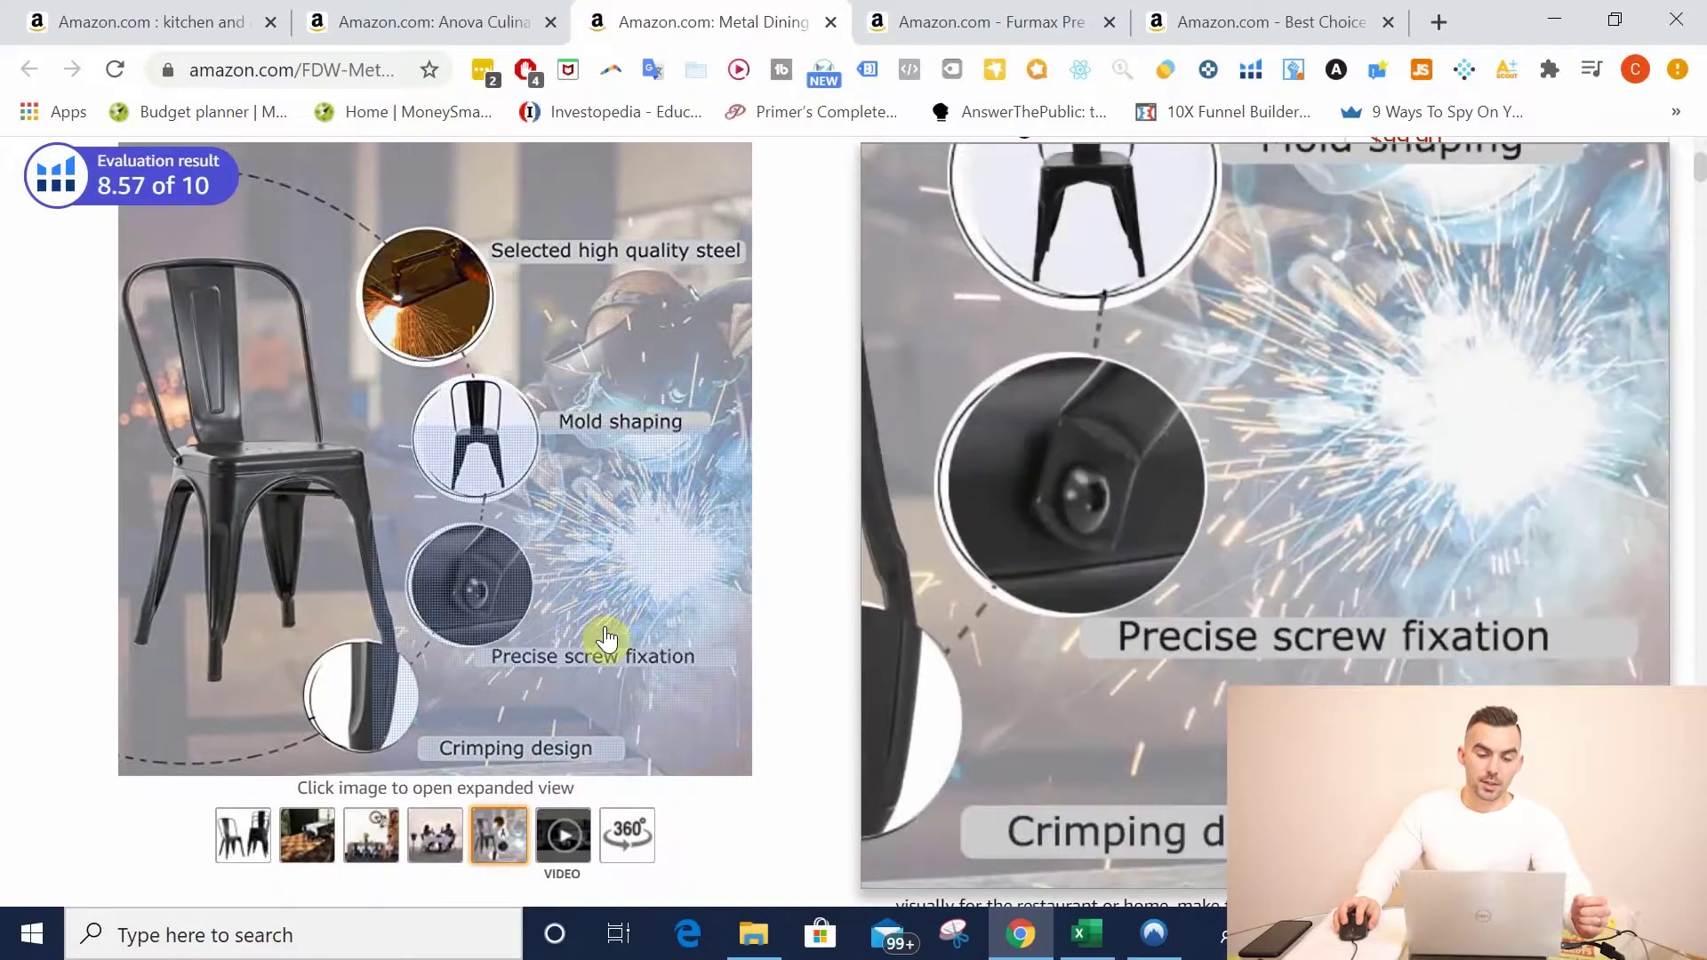
click(552, 849)
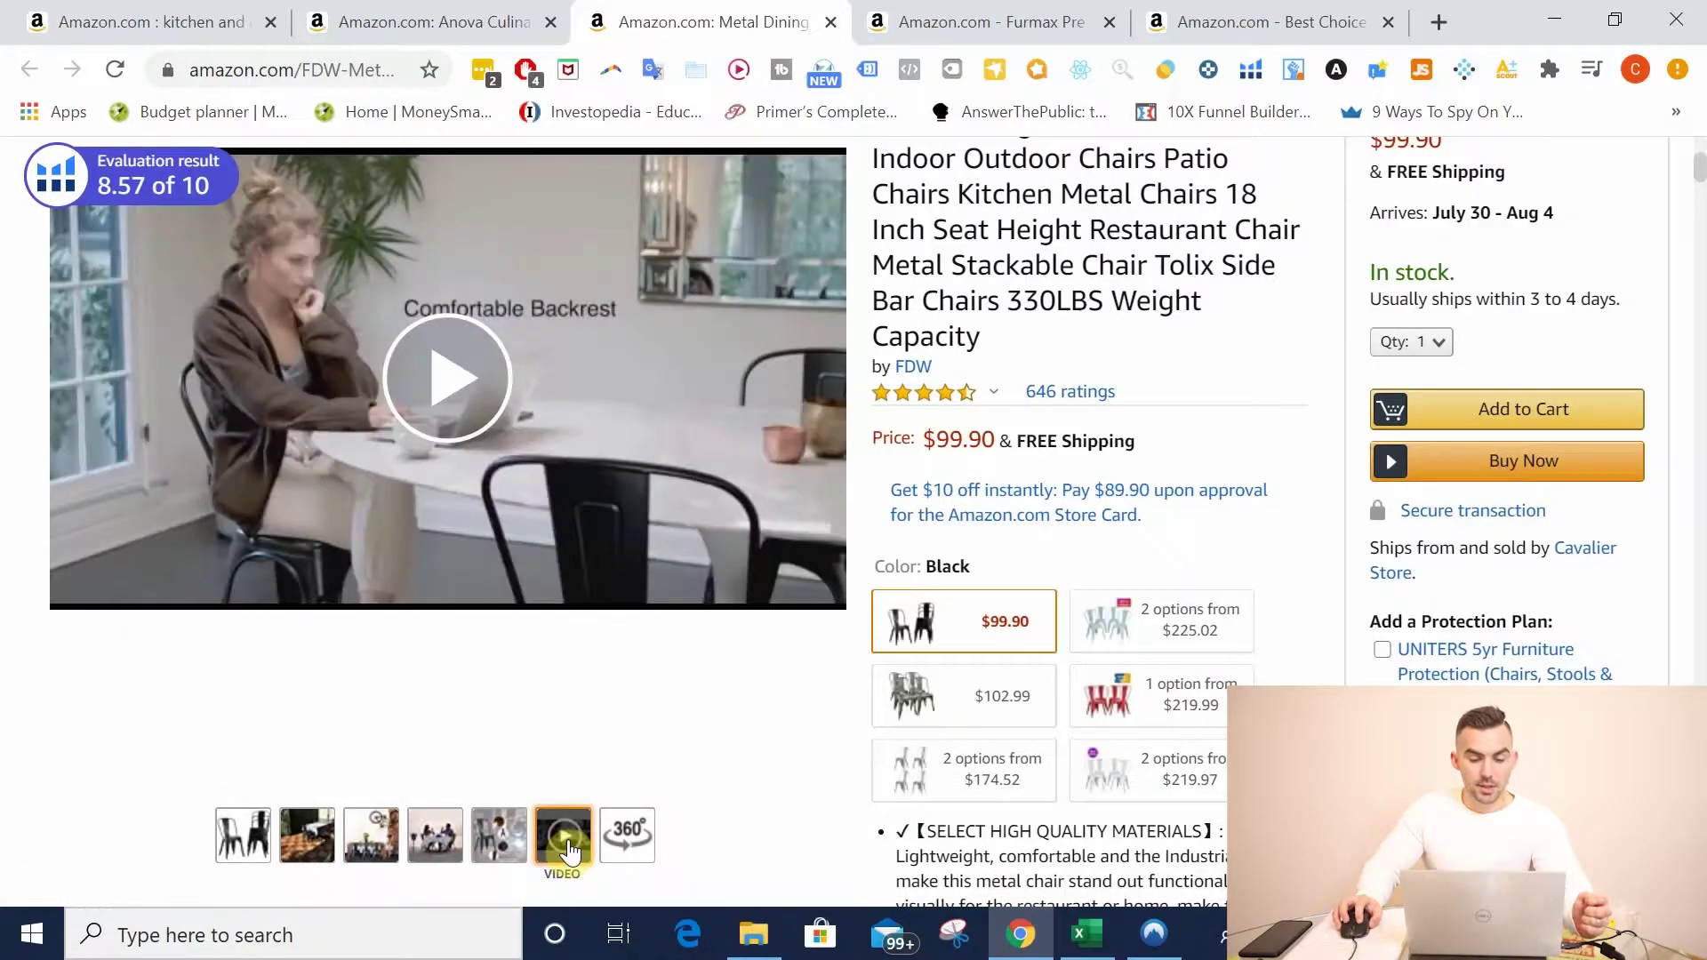
Step: Review the Furmax chairs listing and browse the product images of the Best Choice Products 6-Piece dining set
click(1014, 20)
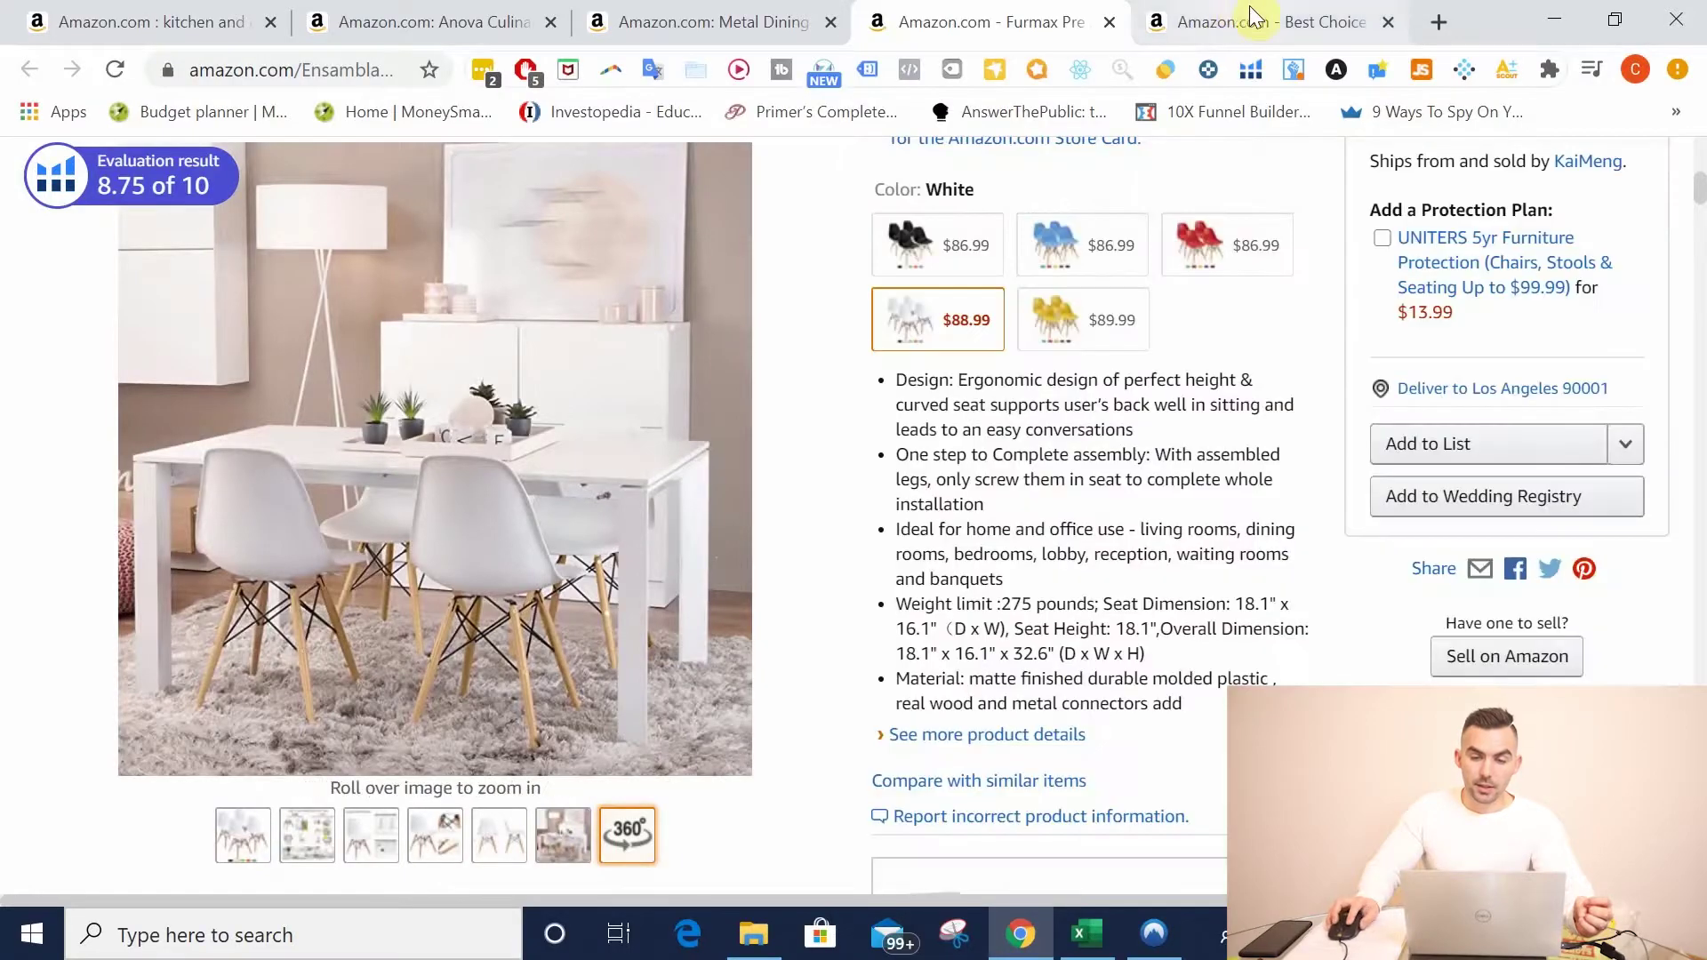
click(1264, 35)
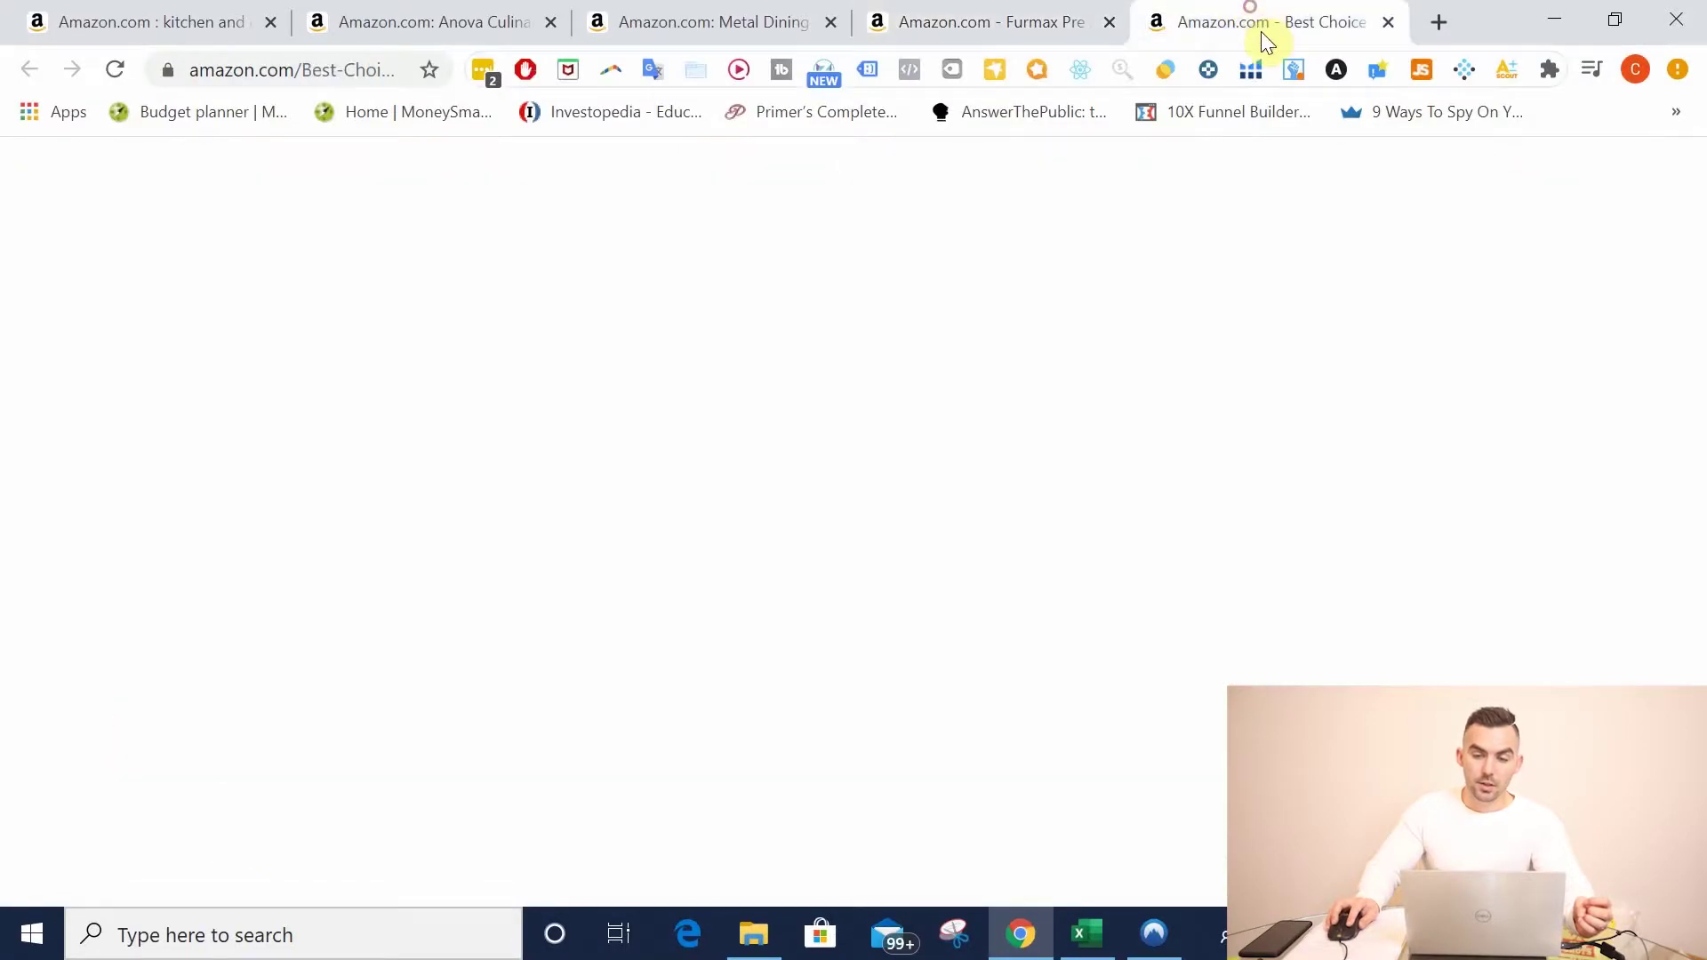
scroll(789, 578, down, 3)
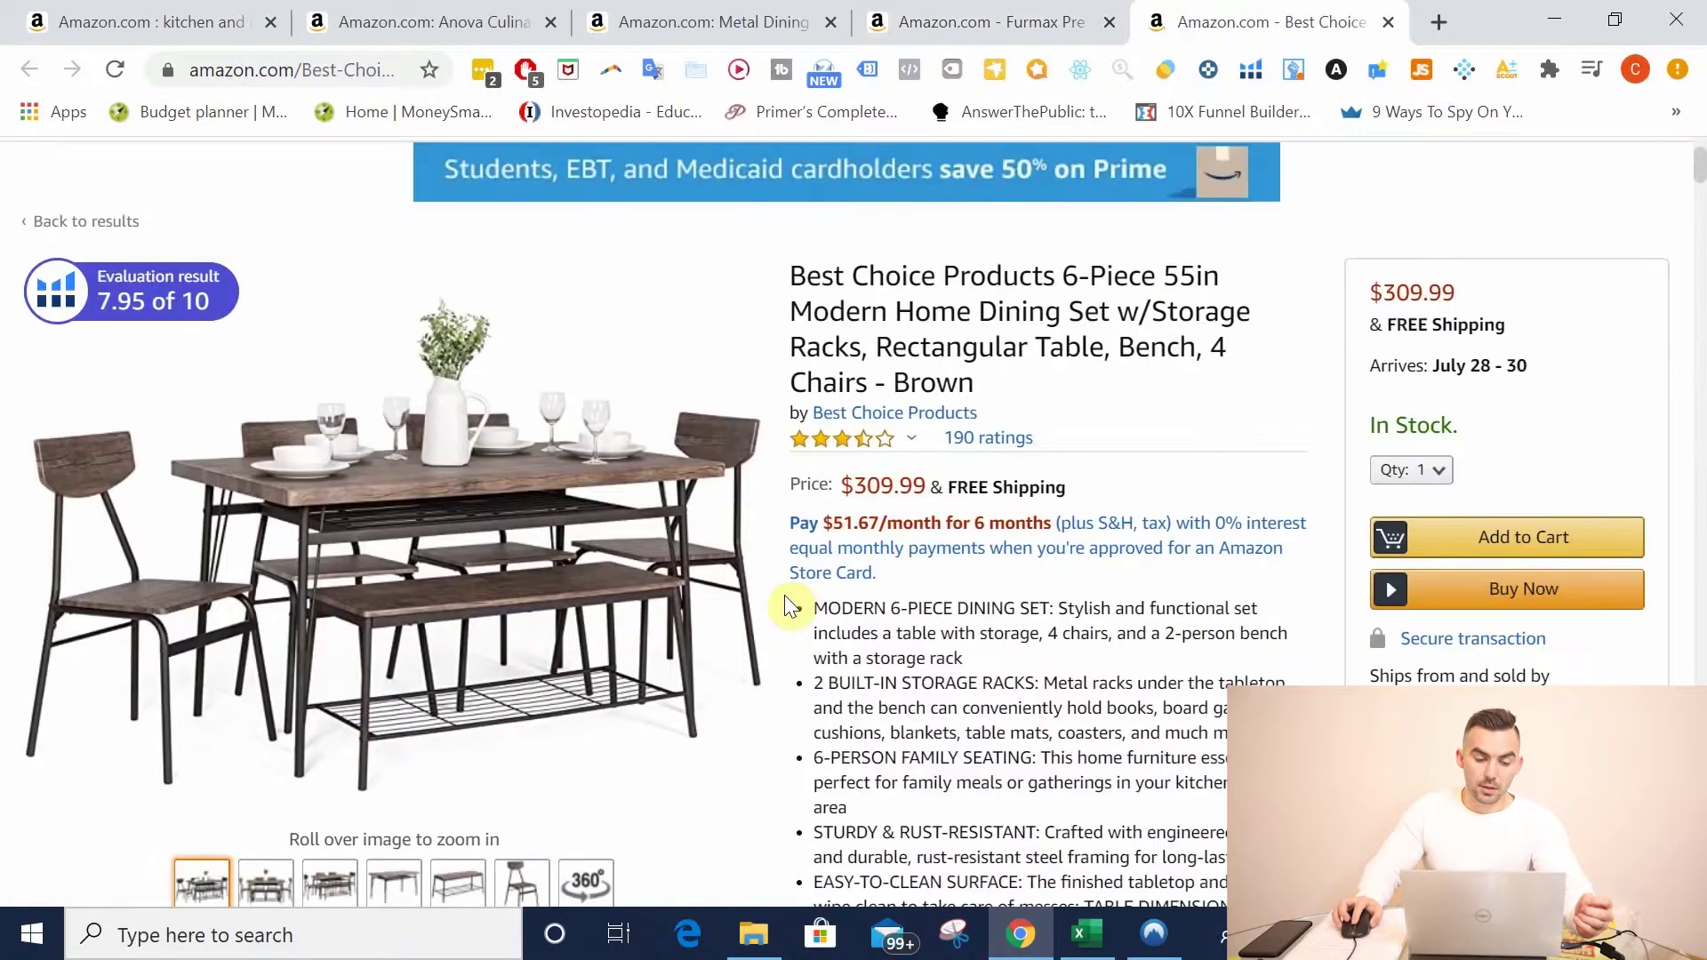
scroll(623, 658, down, 2)
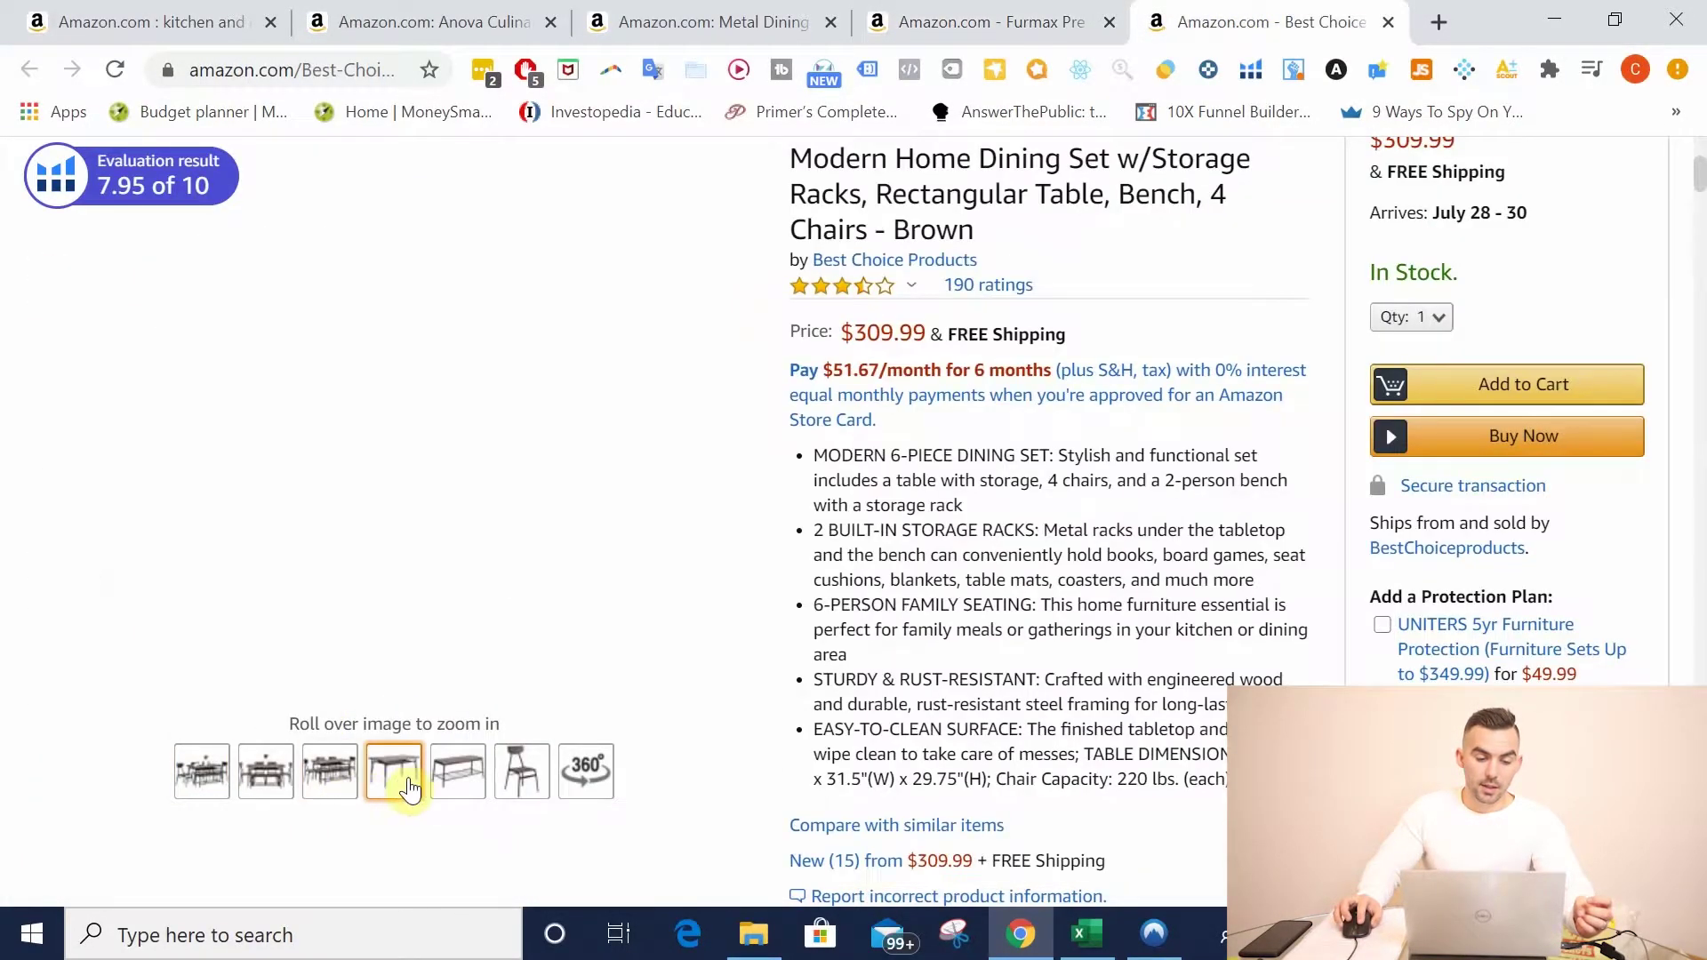
mouse_move(526, 774)
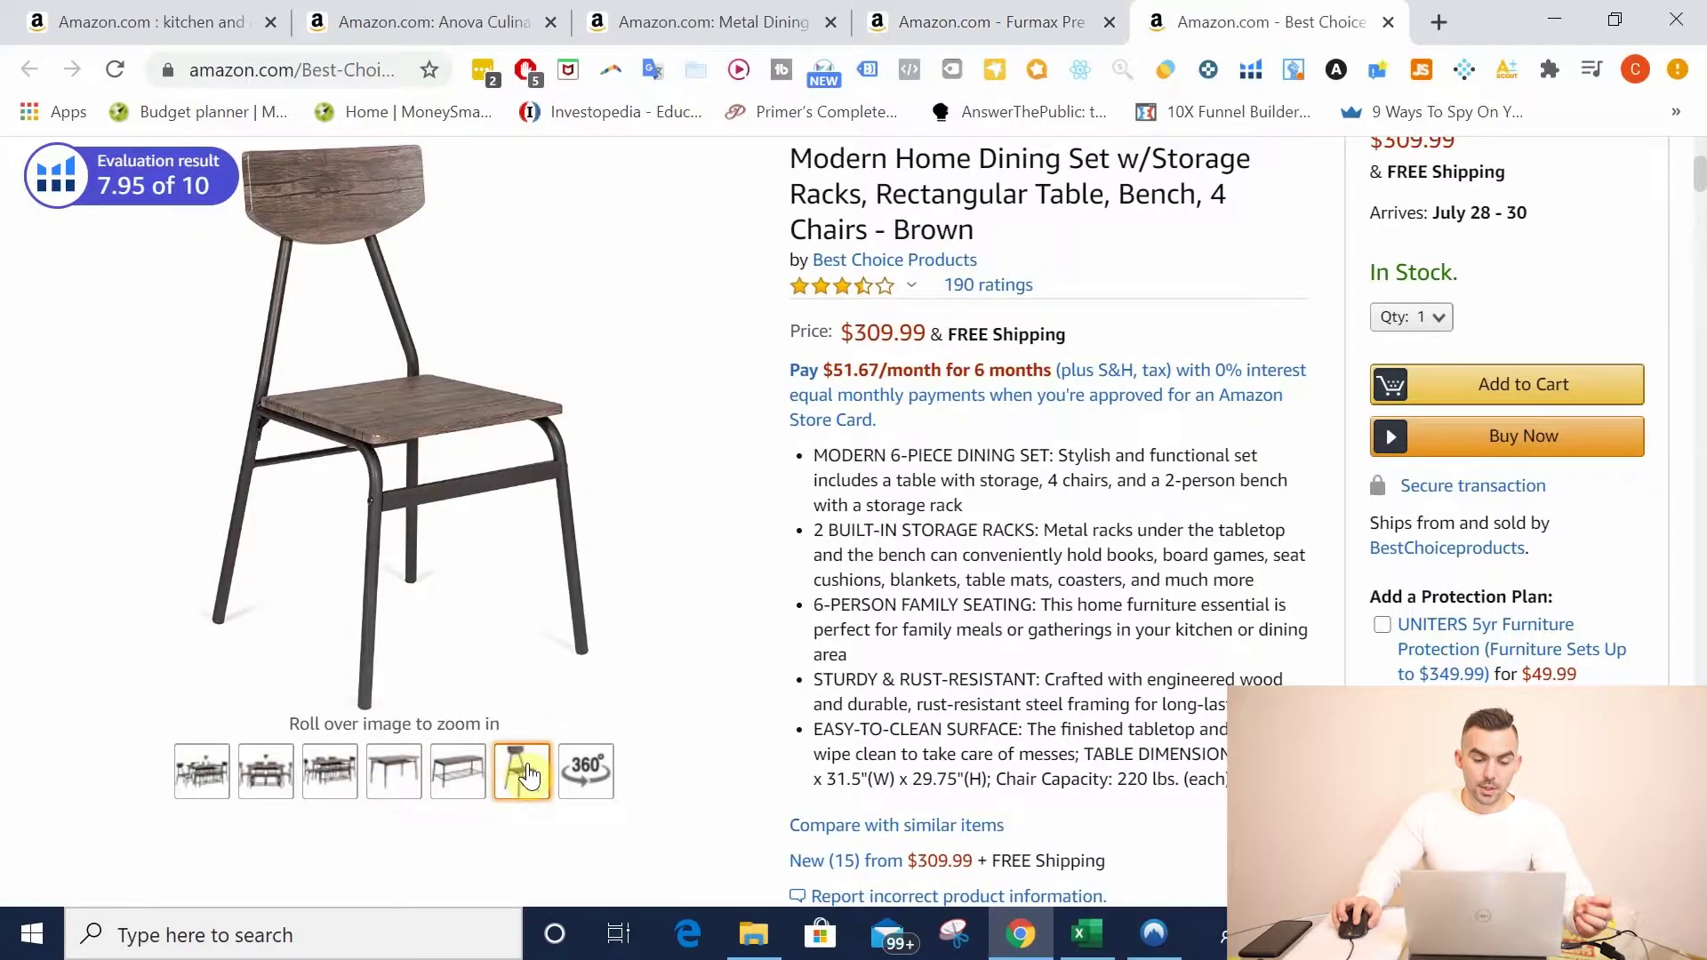
Step: Check the Jungle Scout sales and revenue data for the Best Choice Products dining set, and close the results window
mouse_move(271, 785)
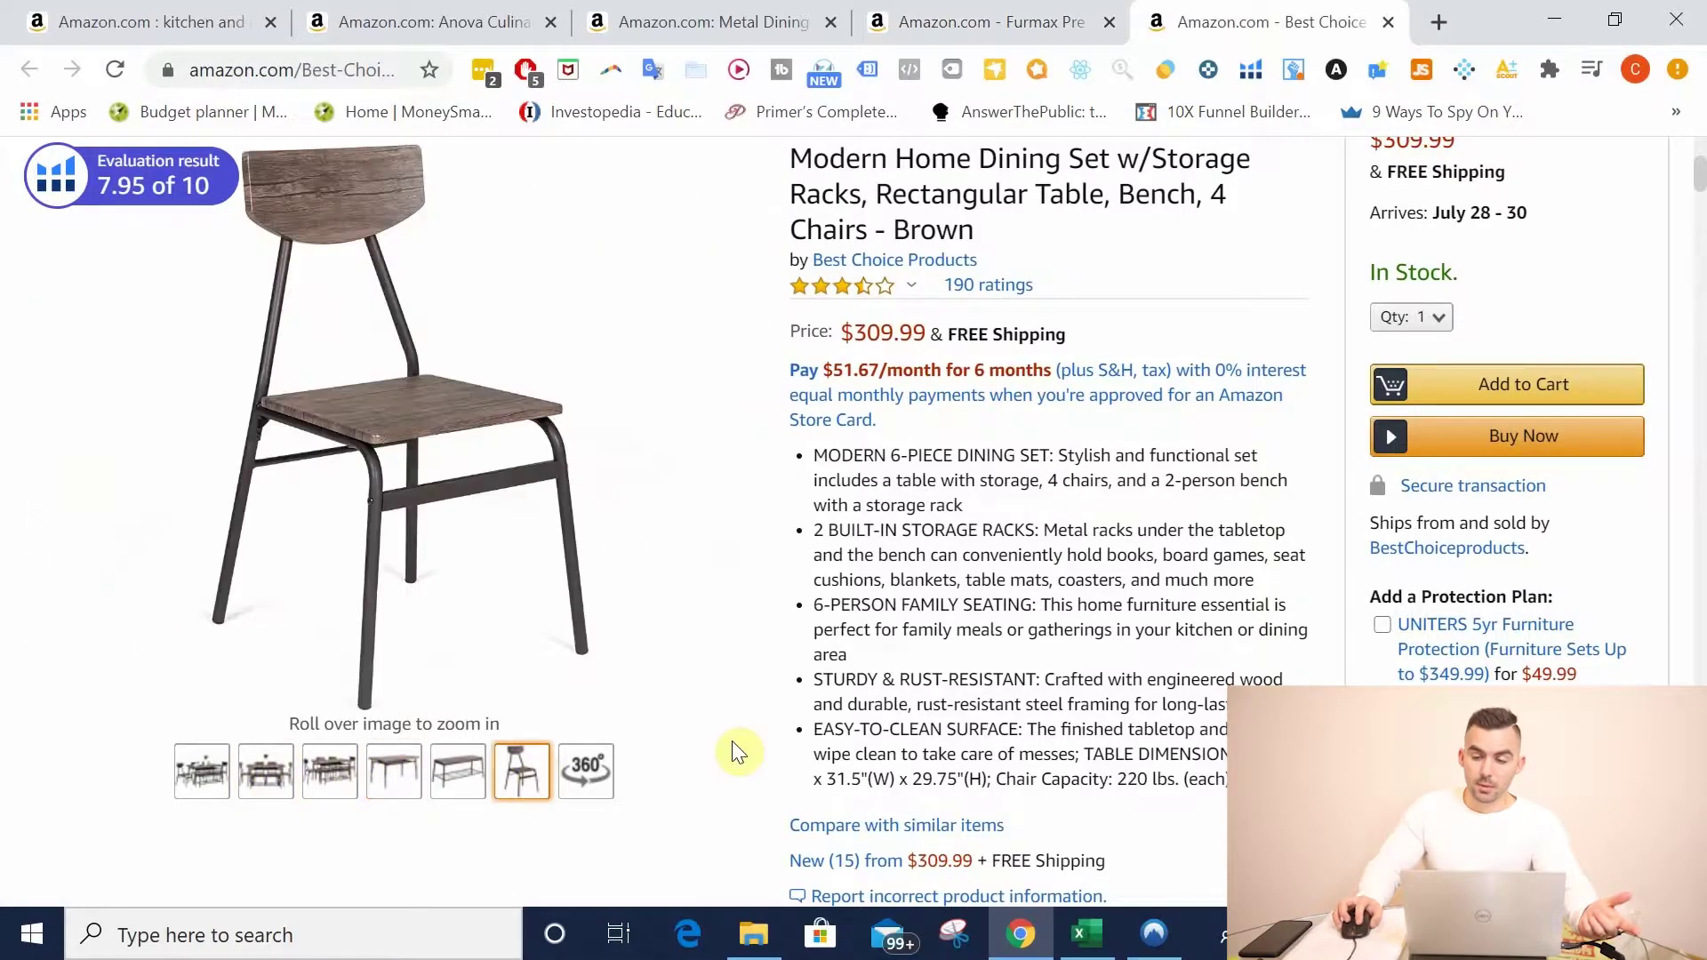
scroll(1369, 233, up, 2)
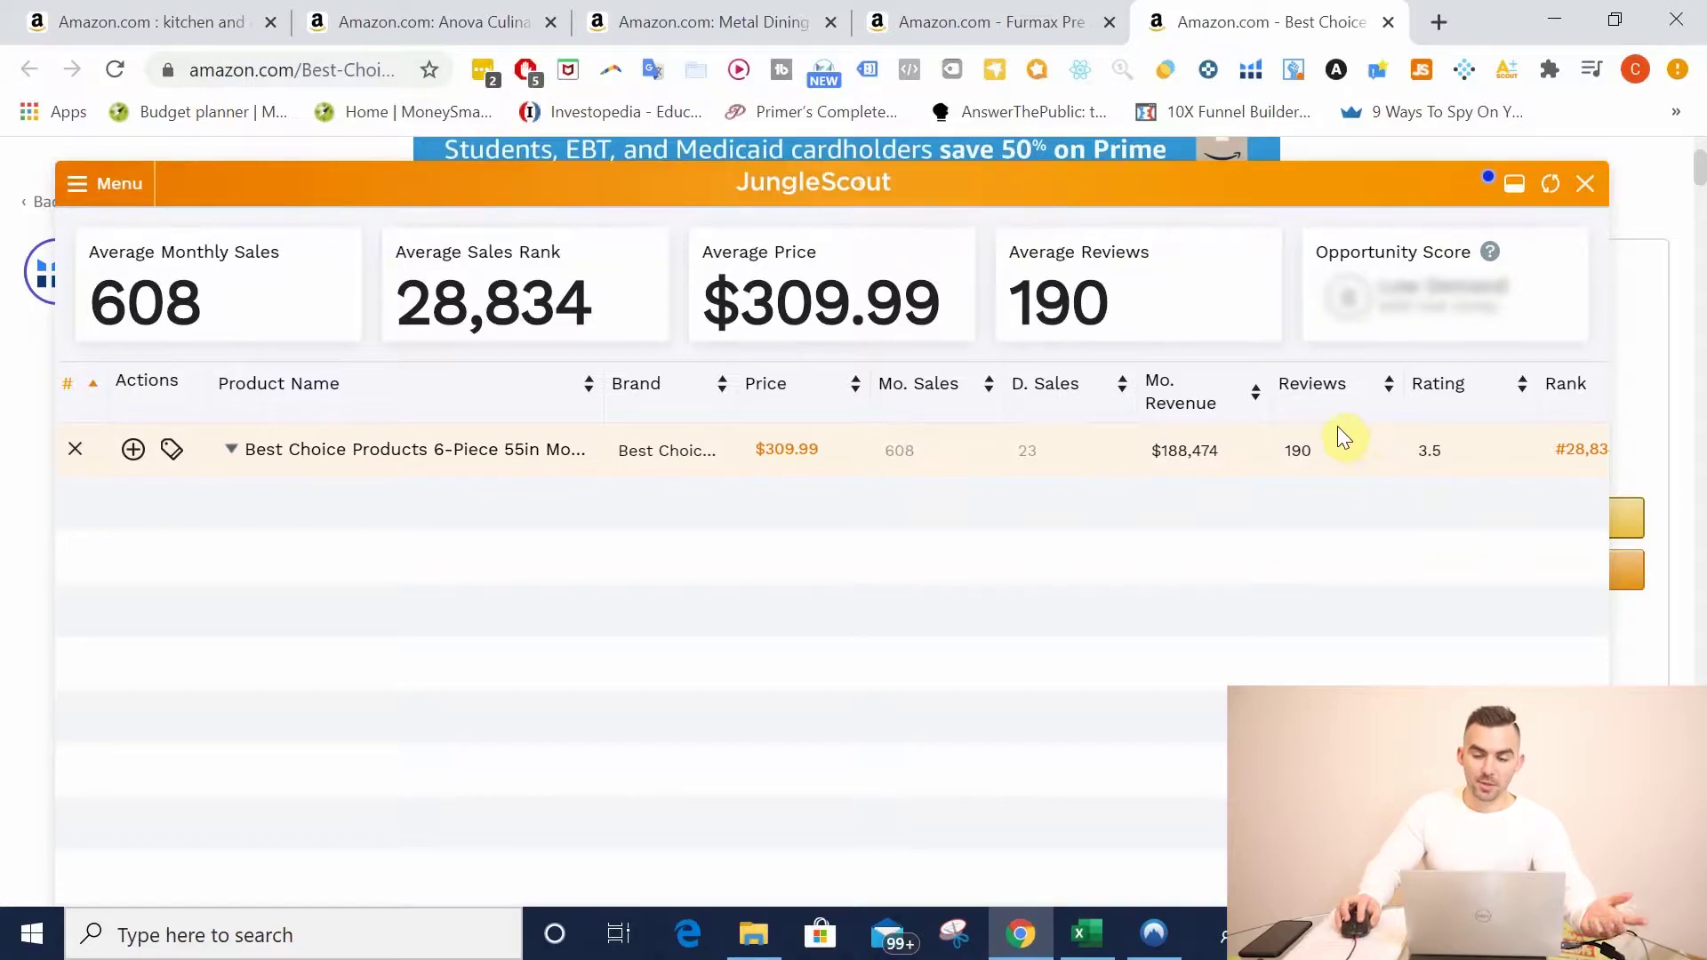
click(1587, 180)
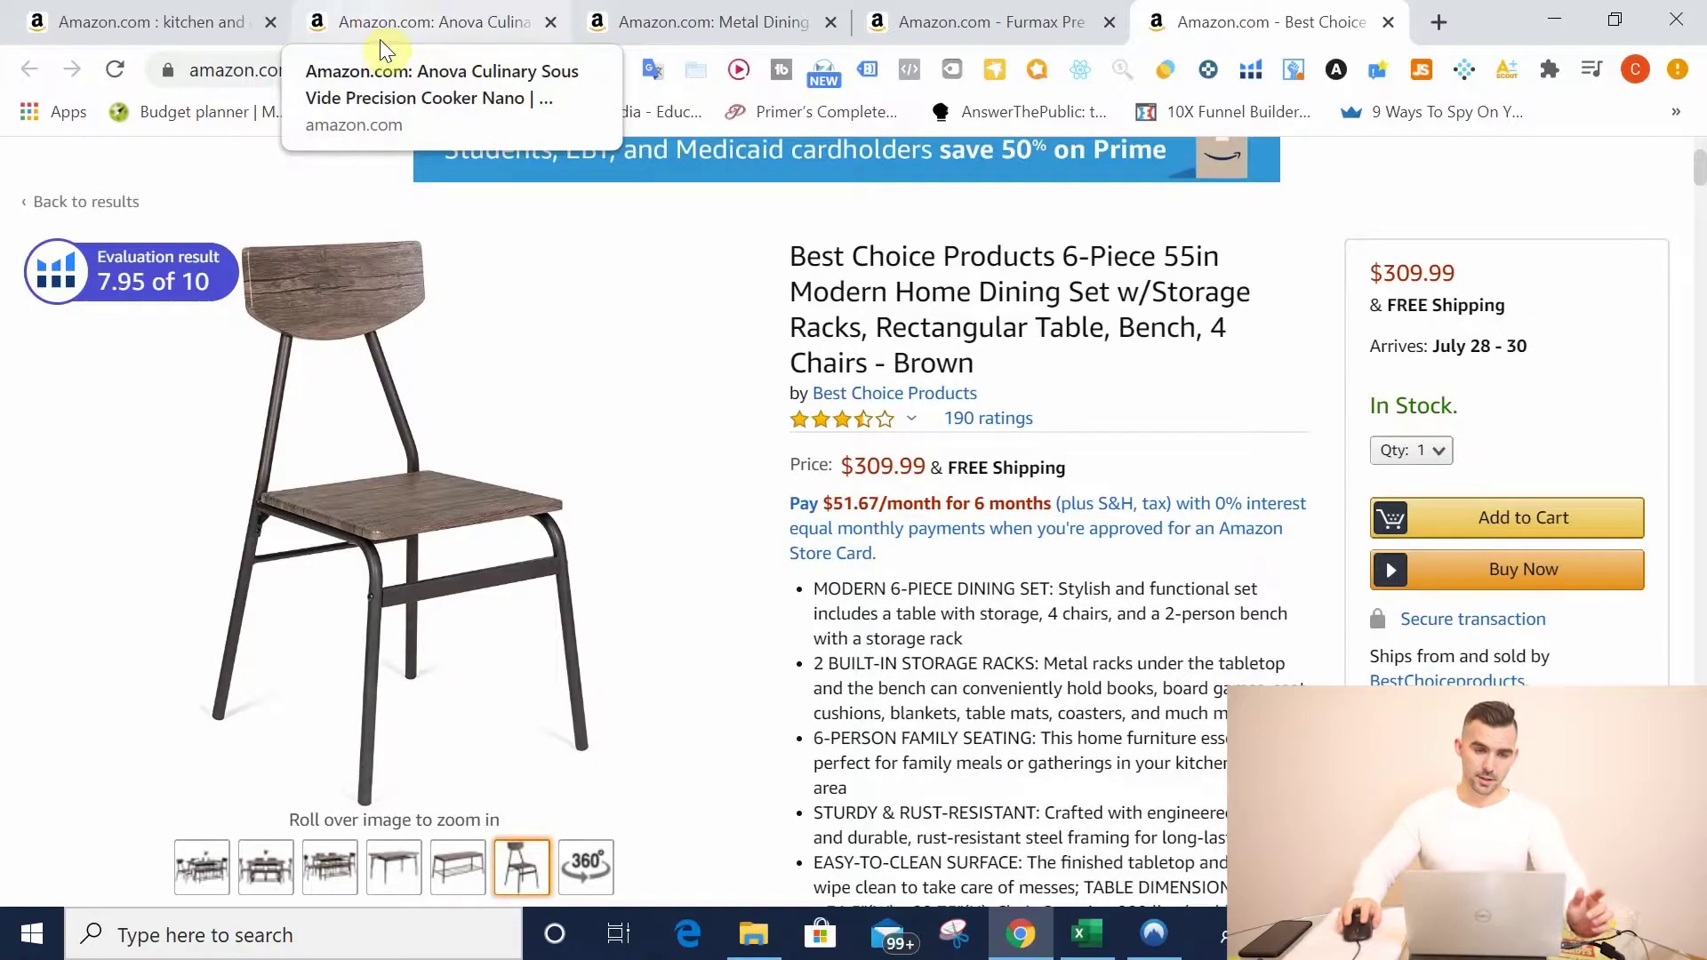
Step: Return to the Anova cooker listing and study each product image, including the feature callouts and utensil drawer photo
click(382, 37)
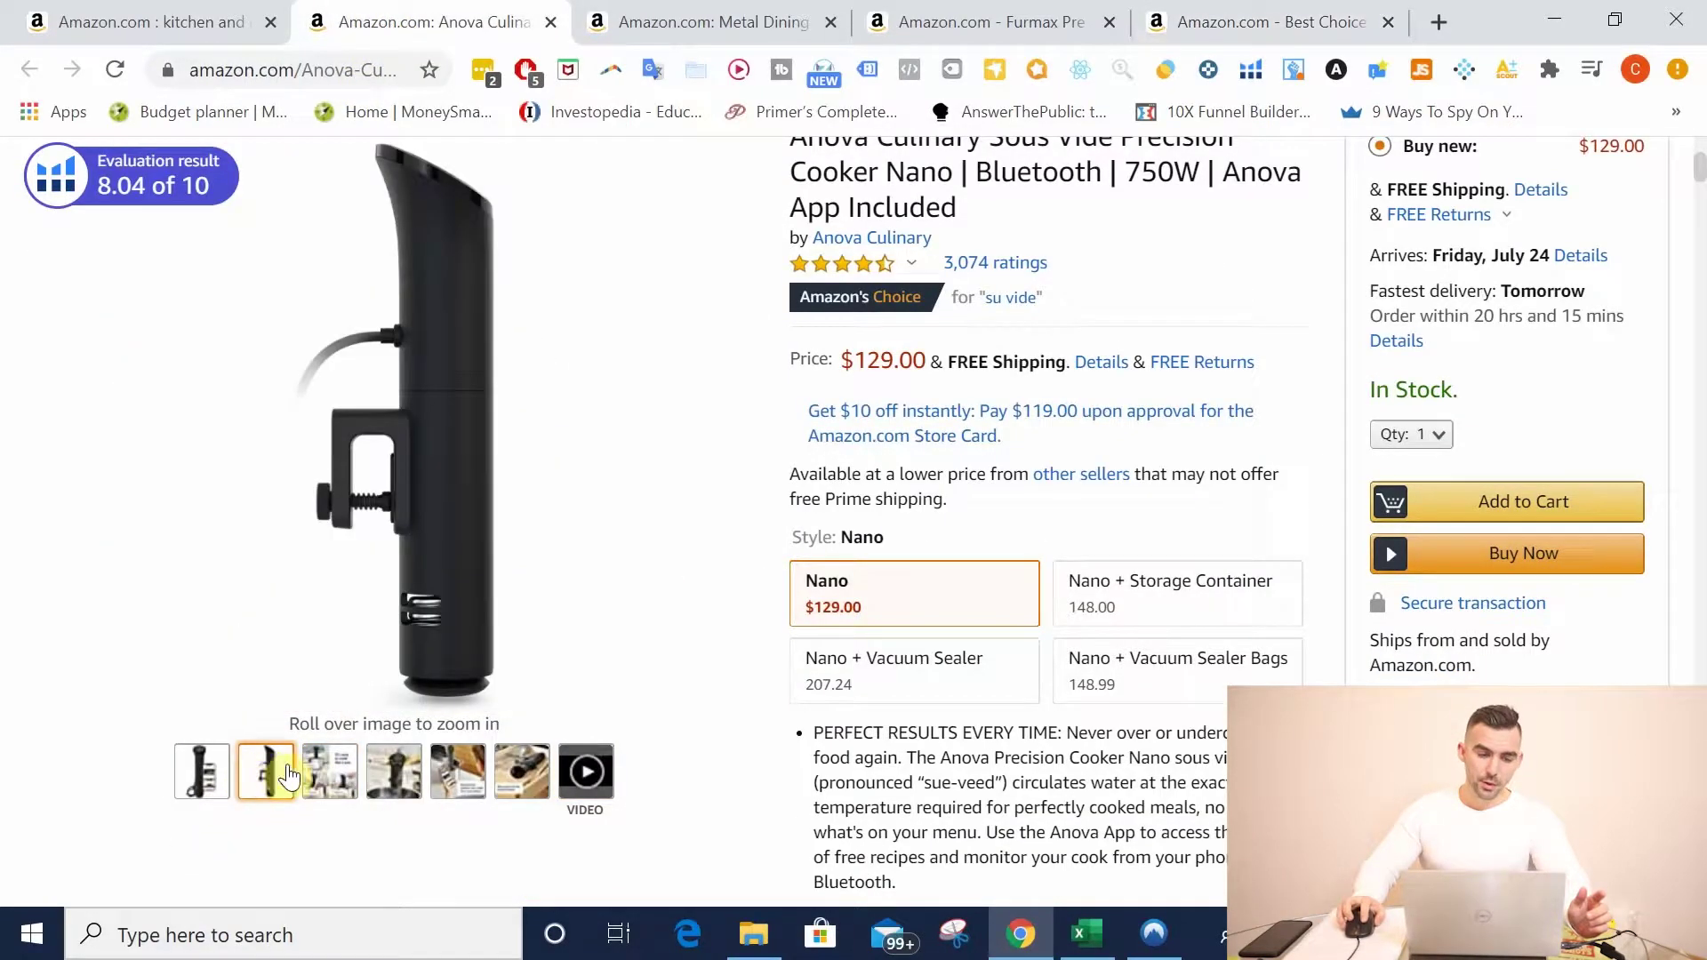
mouse_move(373, 787)
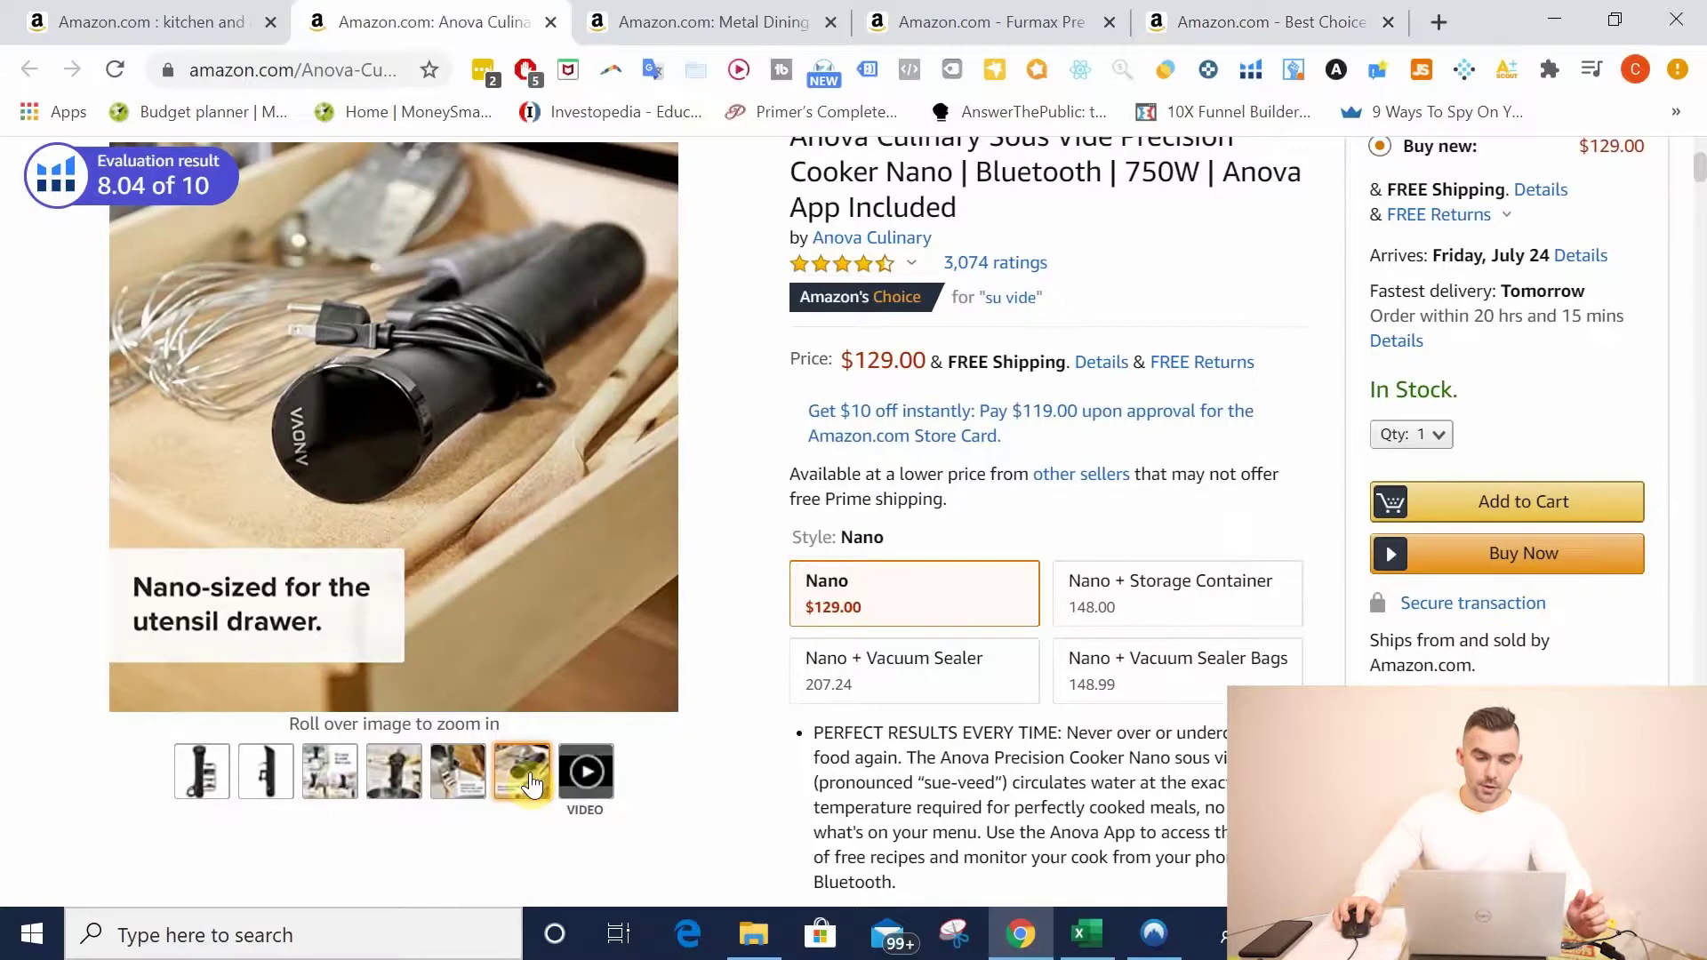
mouse_move(570, 789)
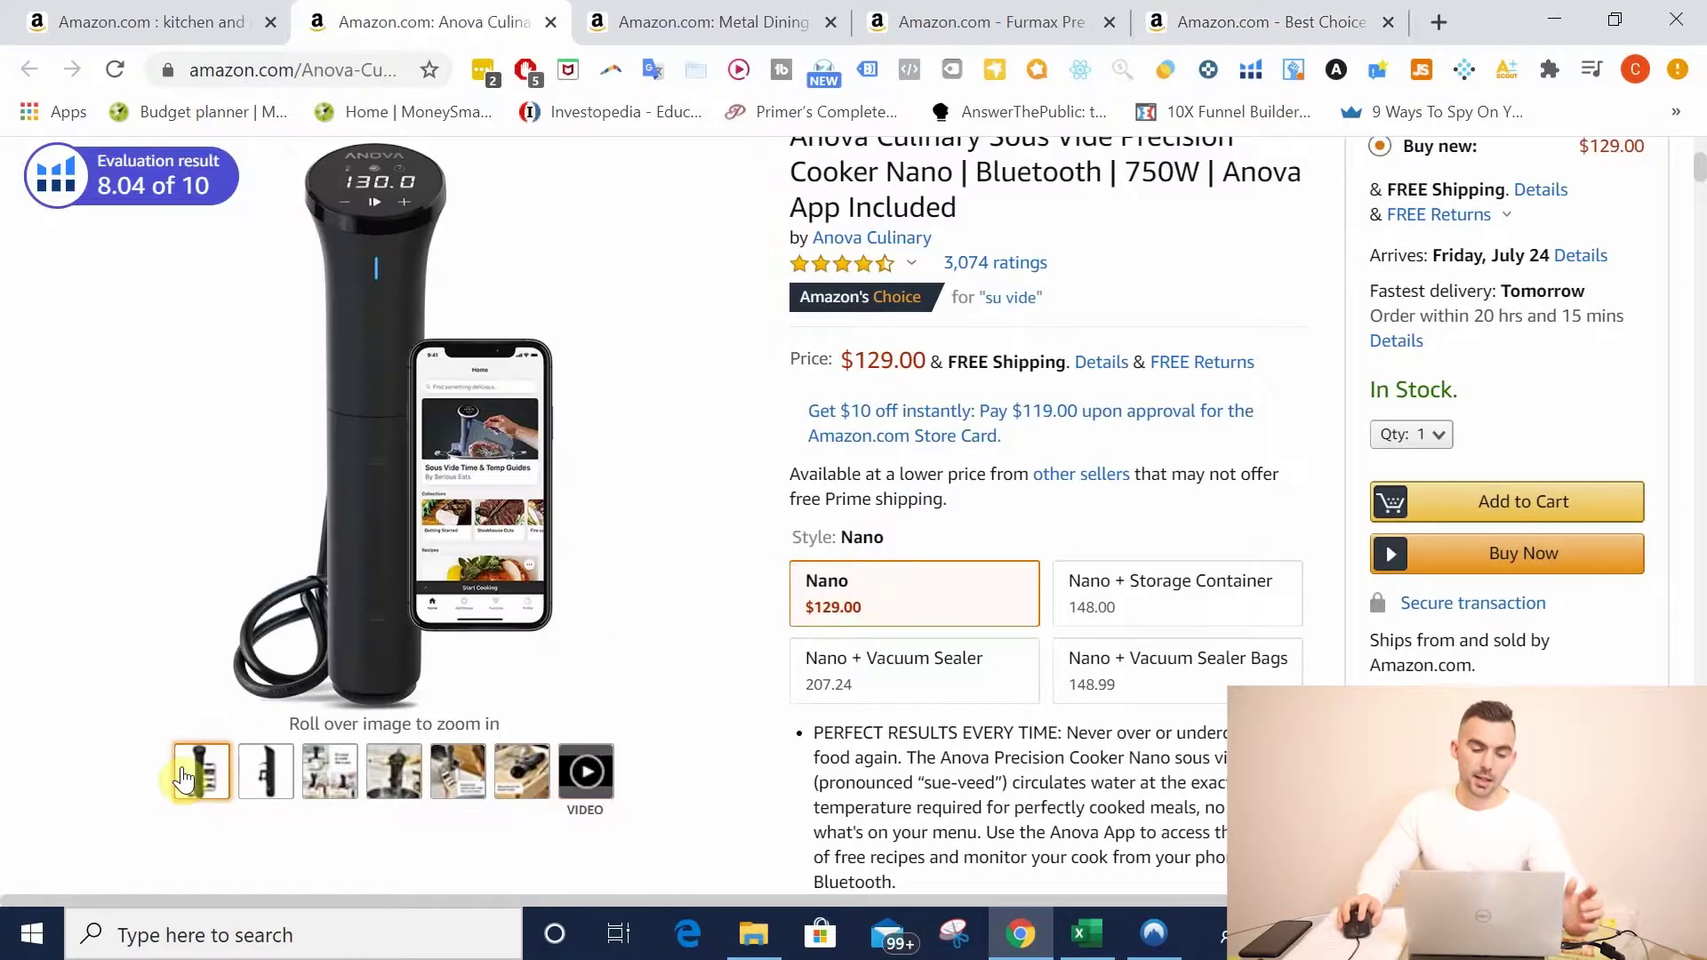
mouse_move(288, 790)
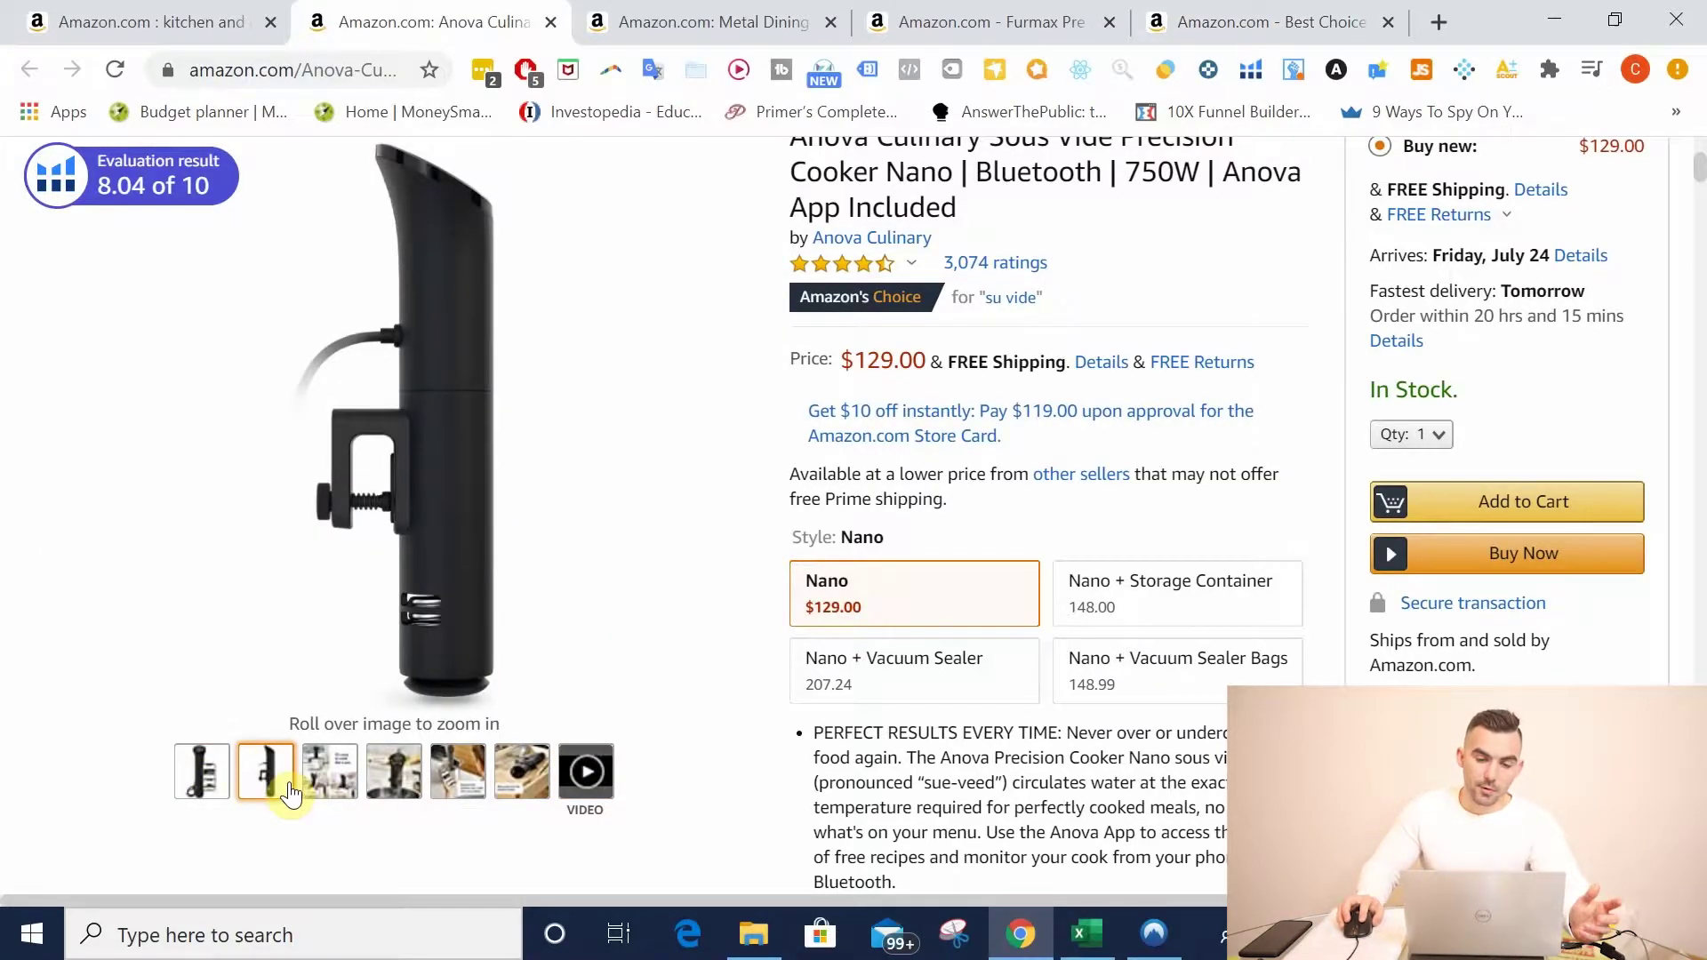
scroll(291, 791, up, 2)
scroll(288, 793, up, 1)
scroll(267, 792, down, 3)
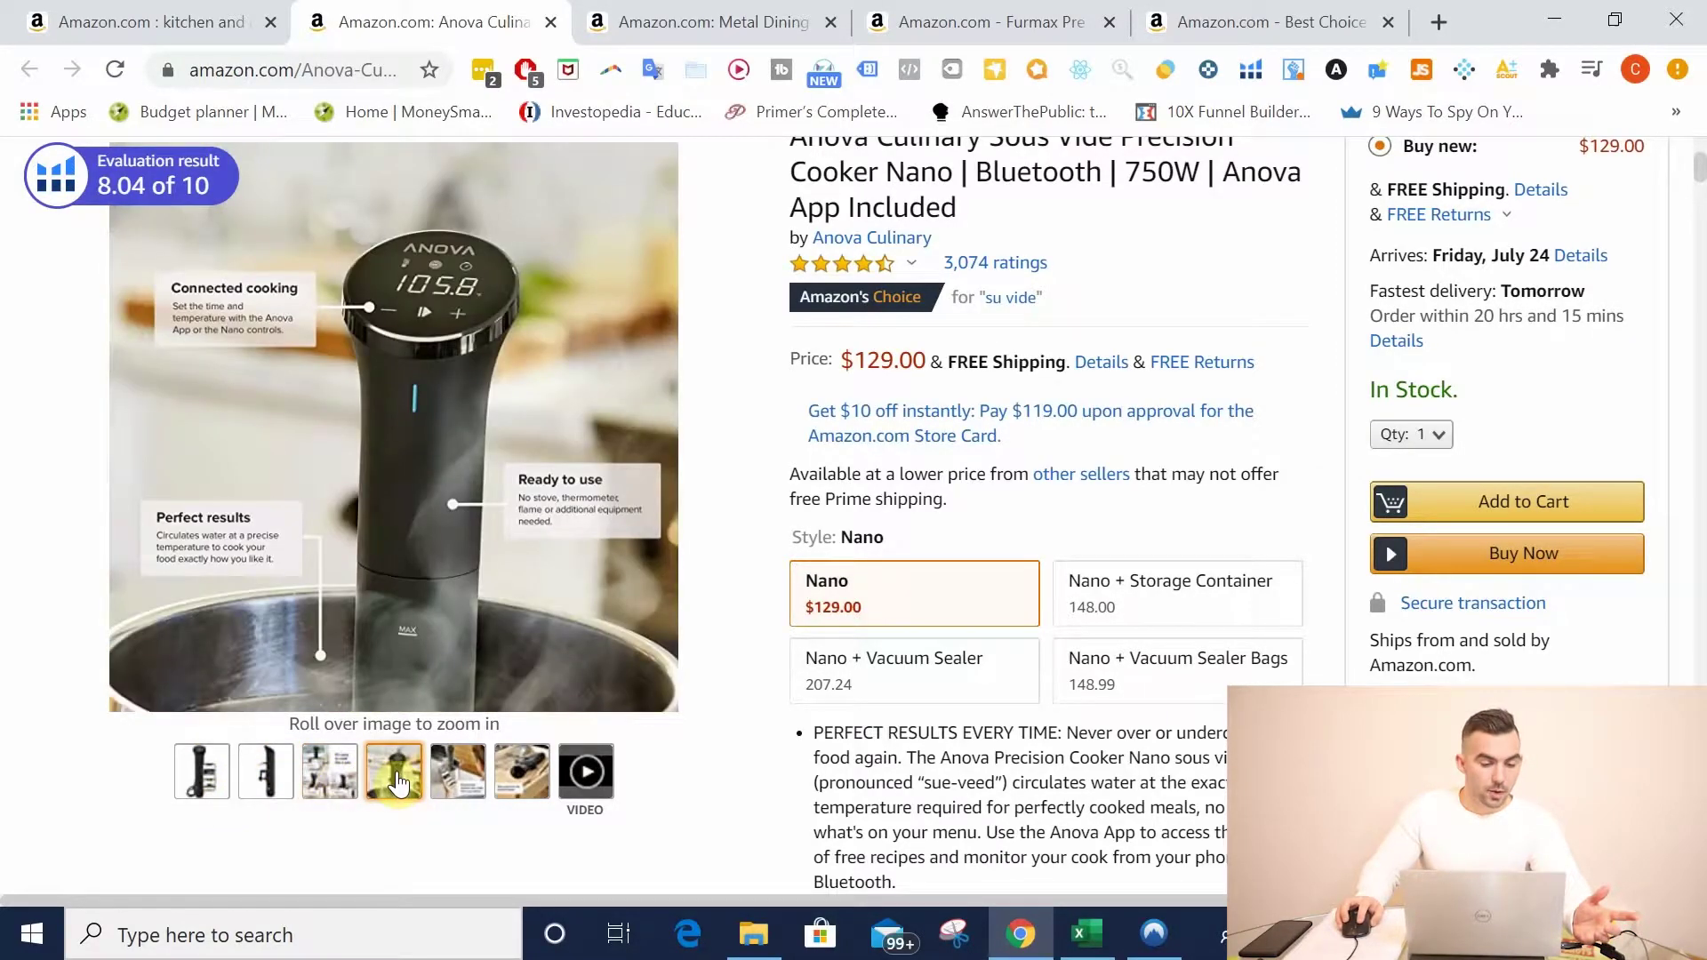
mouse_move(452, 780)
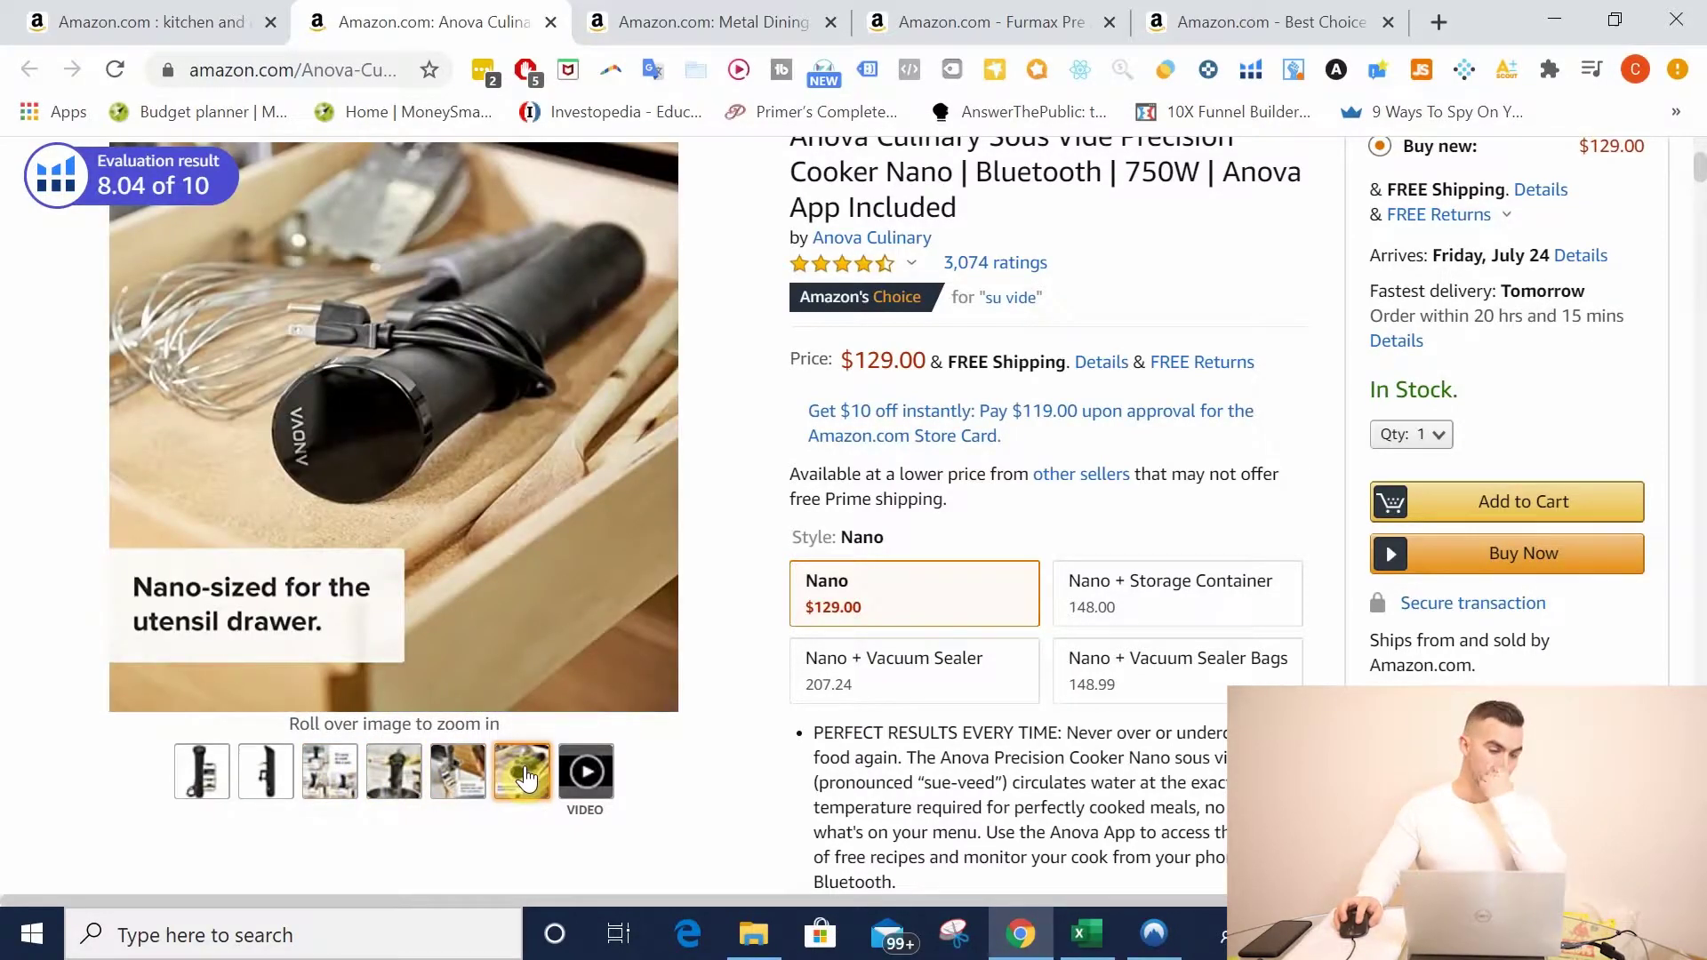
scroll(622, 729, up, 2)
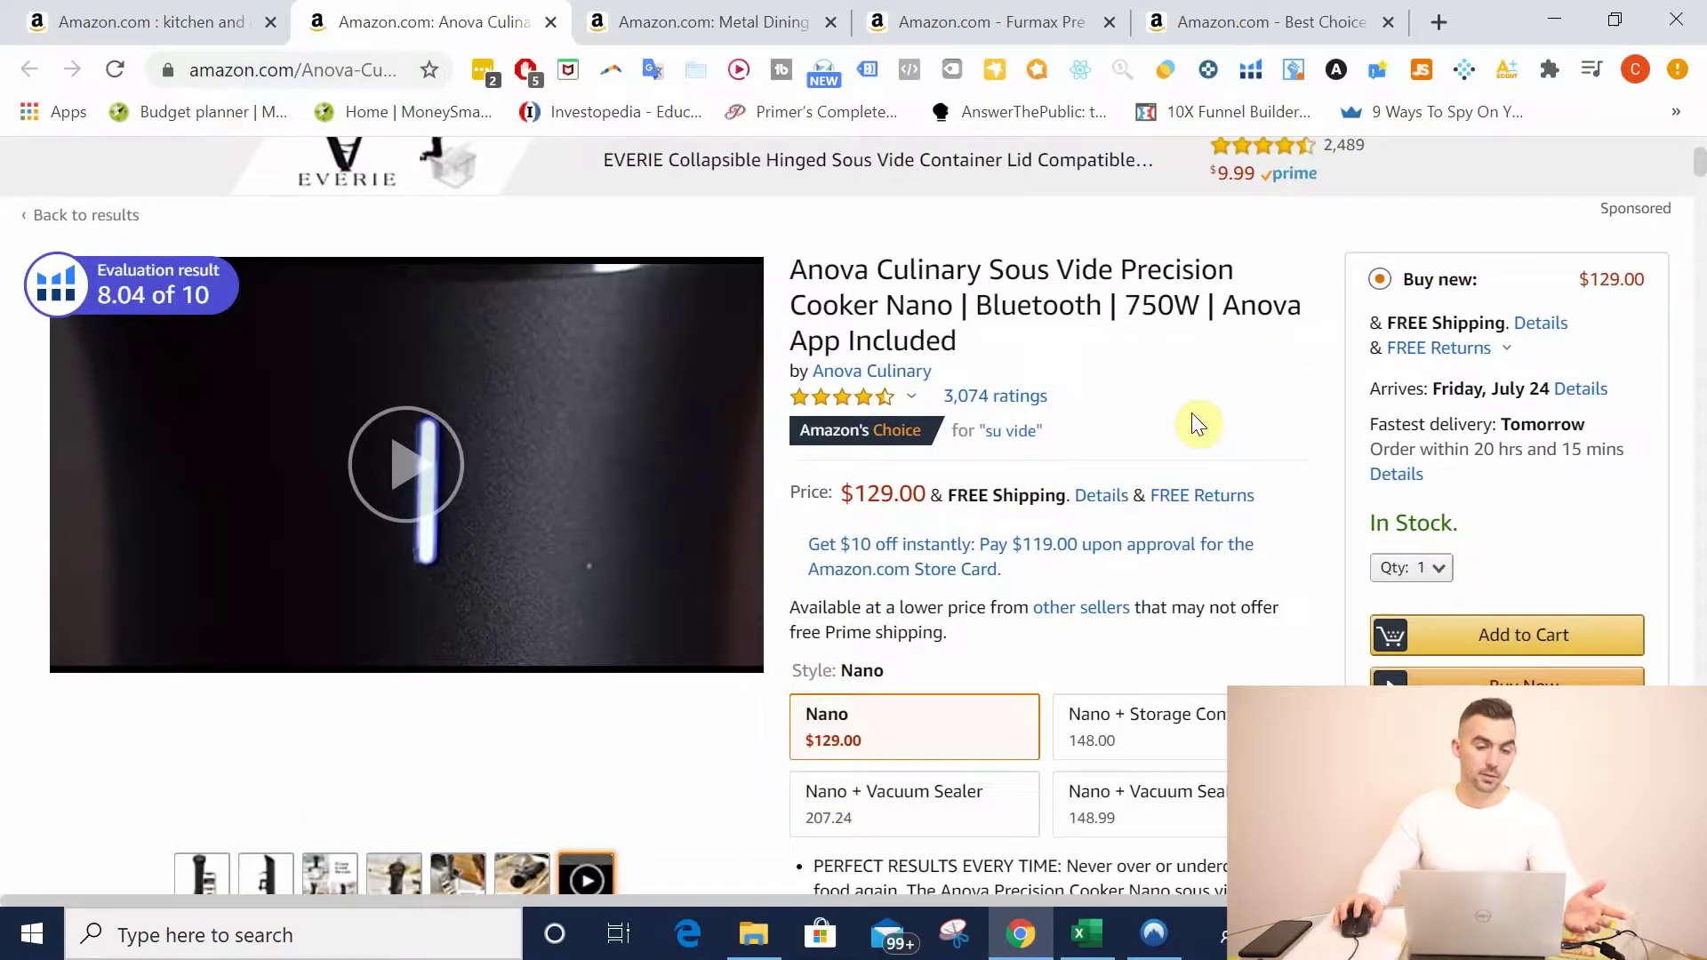
Step: Switch to the FDW metal dining chairs listing and review its lifestyle photos, construction details image and video preview
click(781, 22)
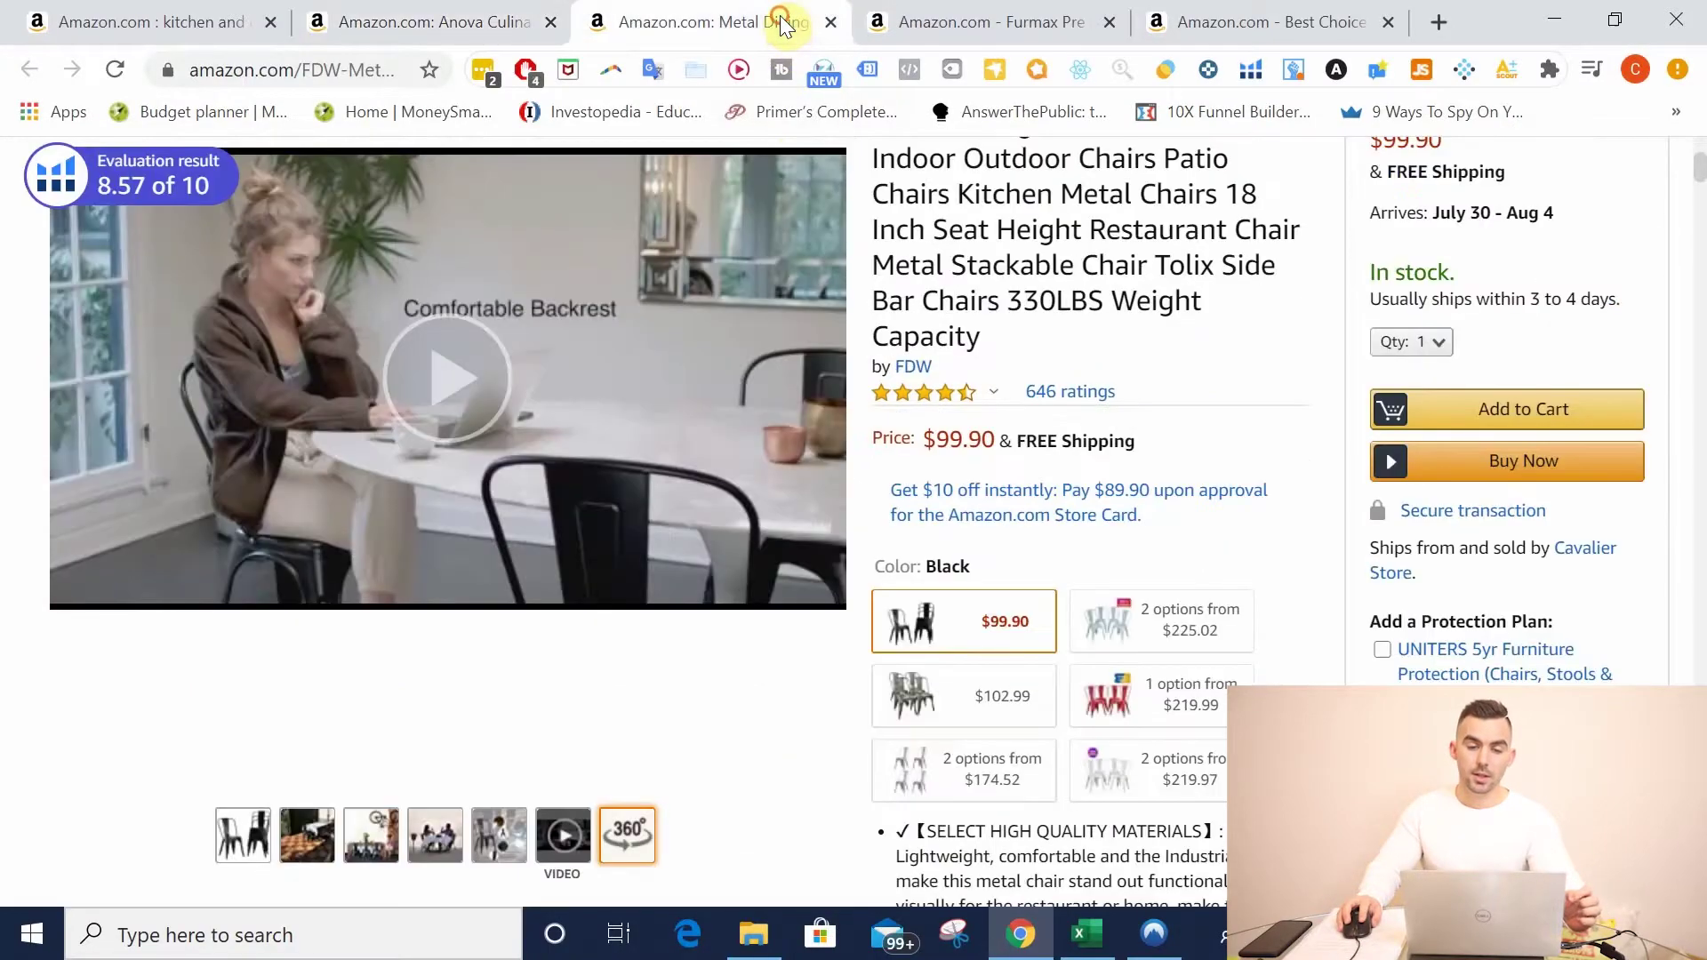
mouse_move(397, 827)
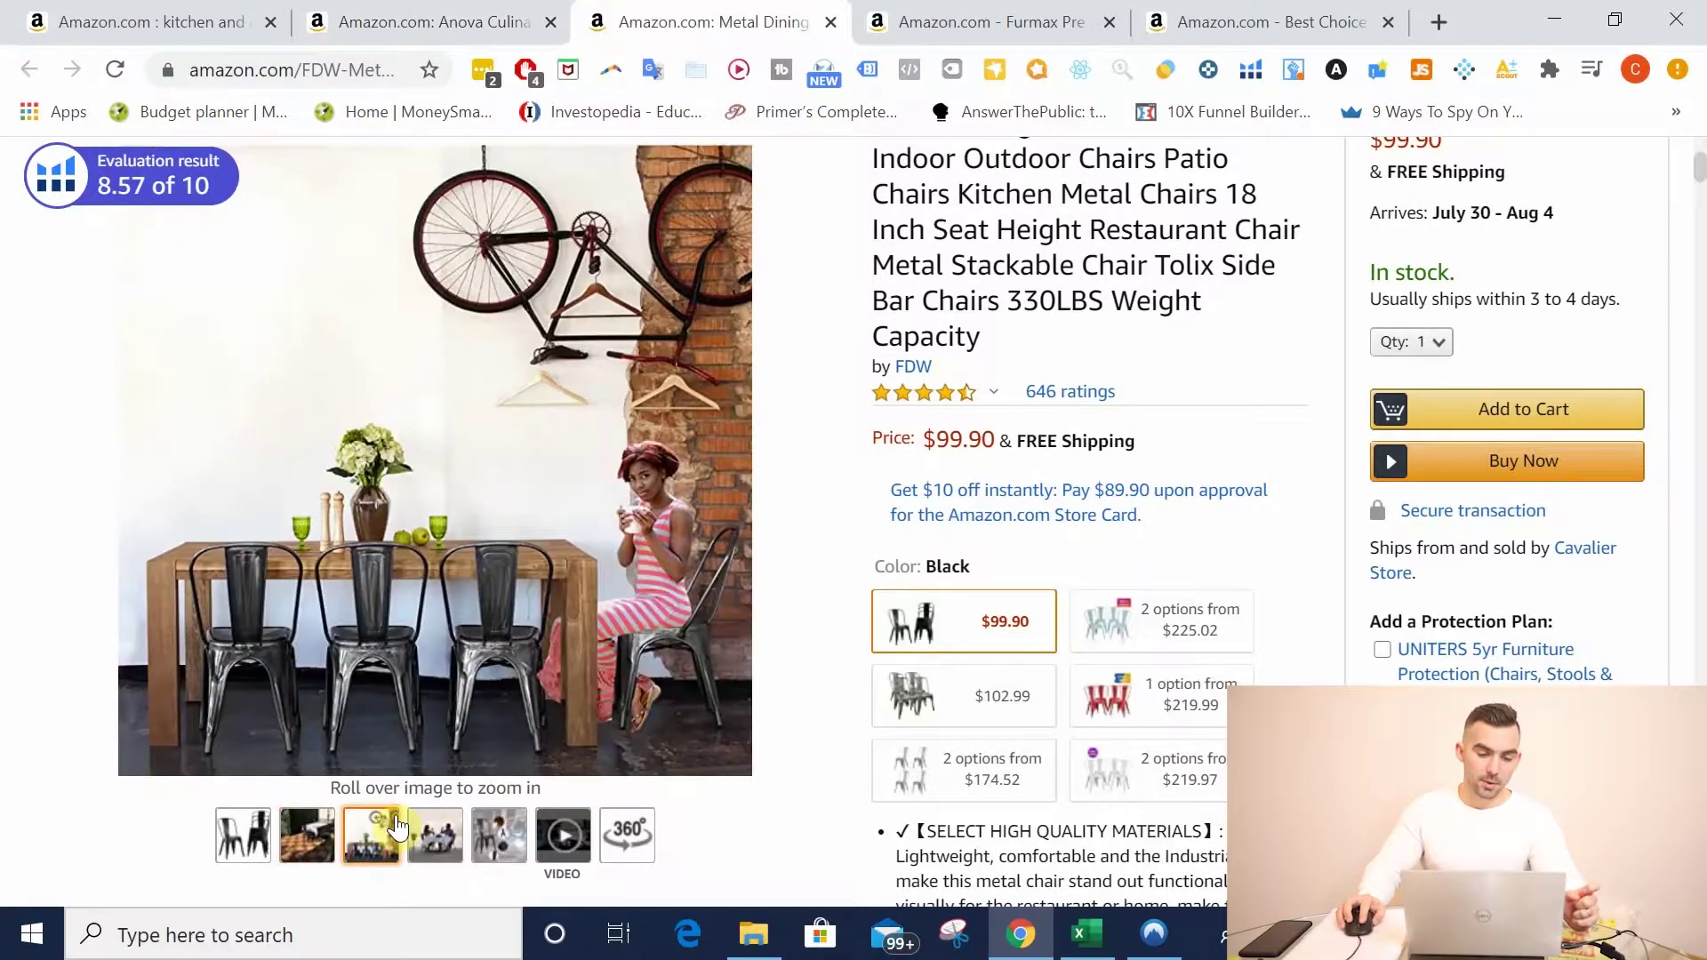
mouse_move(500, 836)
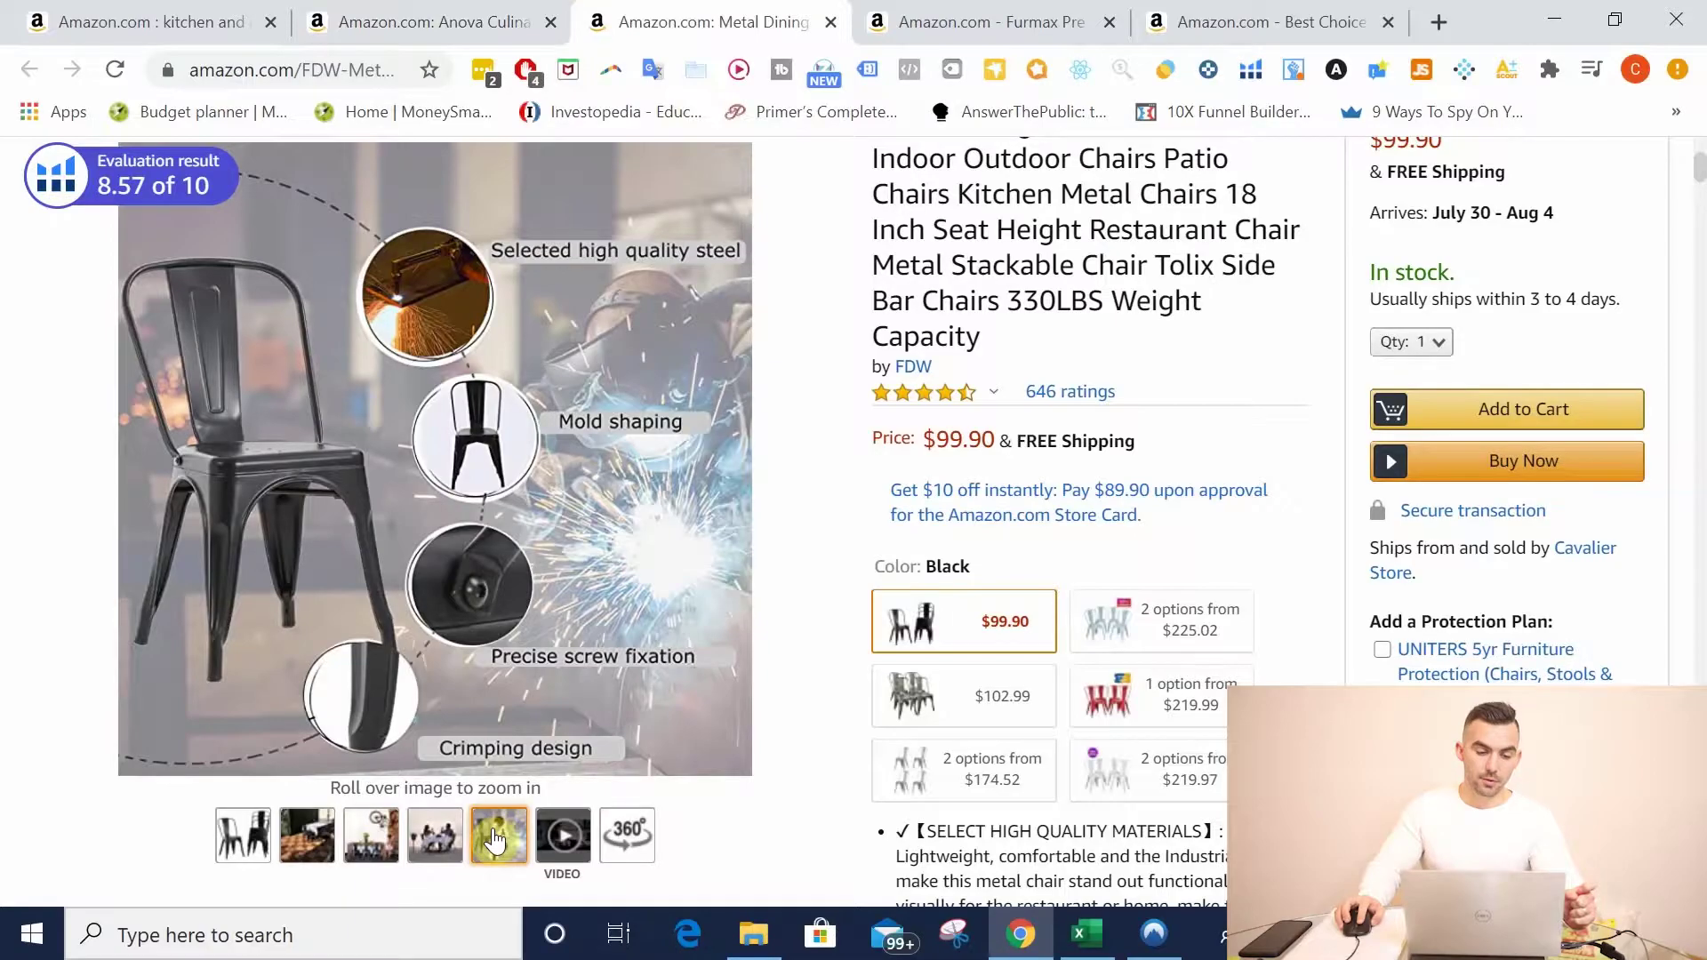
mouse_move(302, 849)
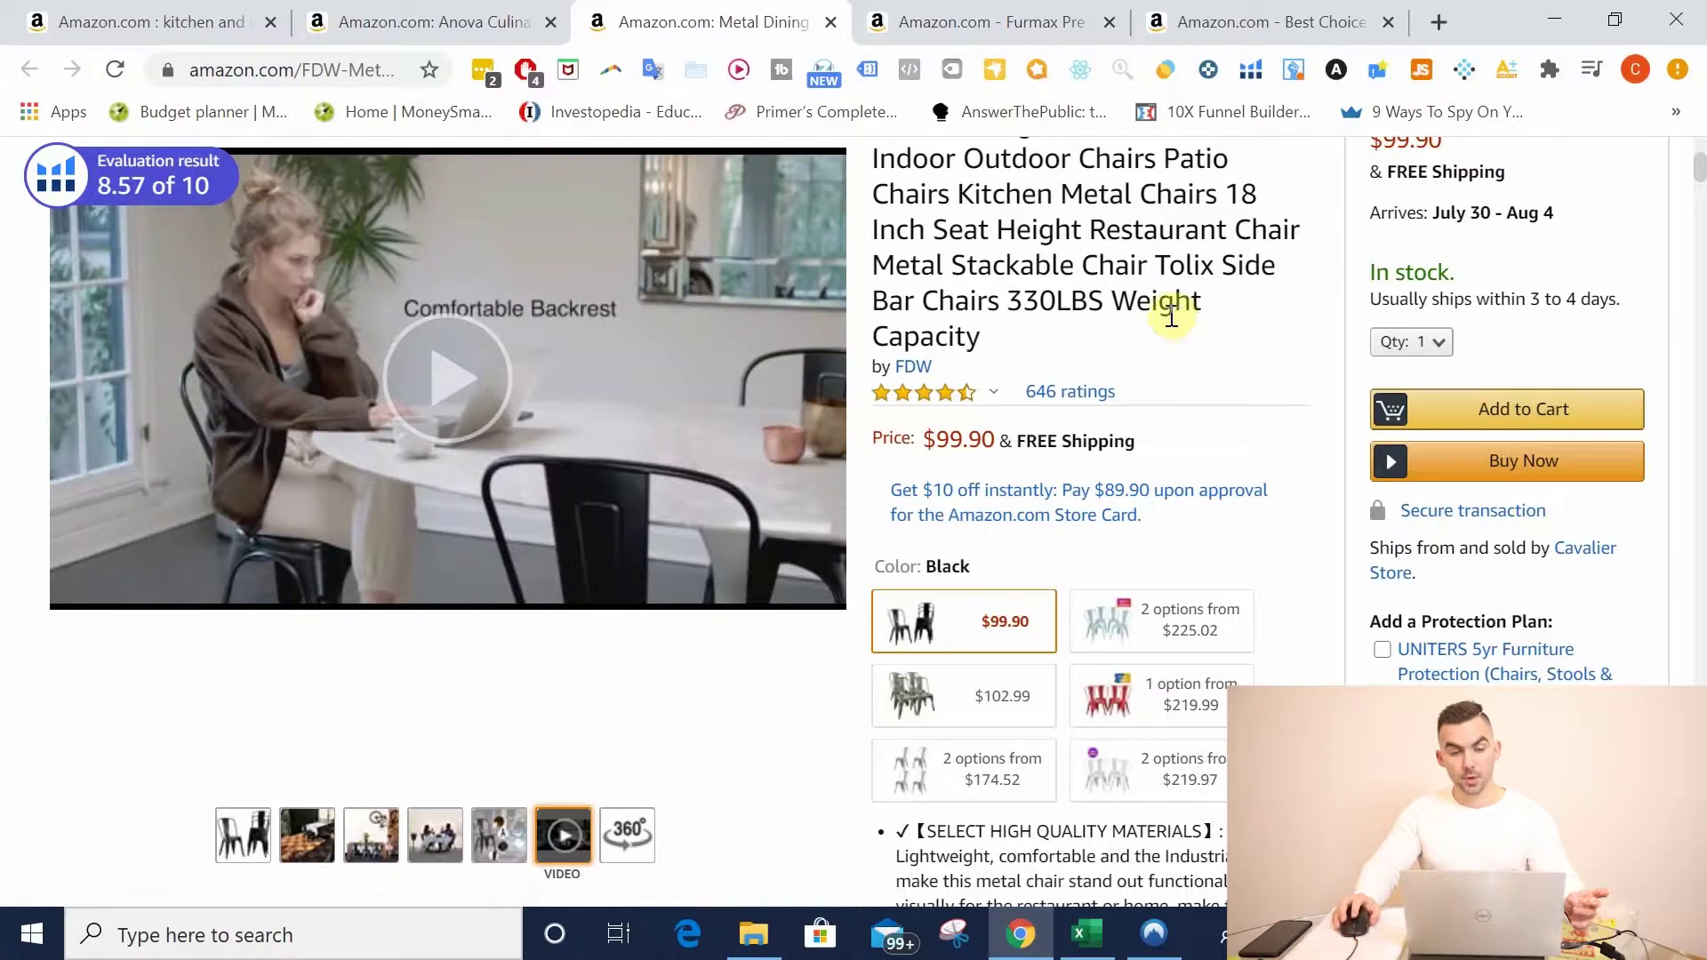
scroll(1168, 356, up, 3)
scroll(1162, 391, down, 1)
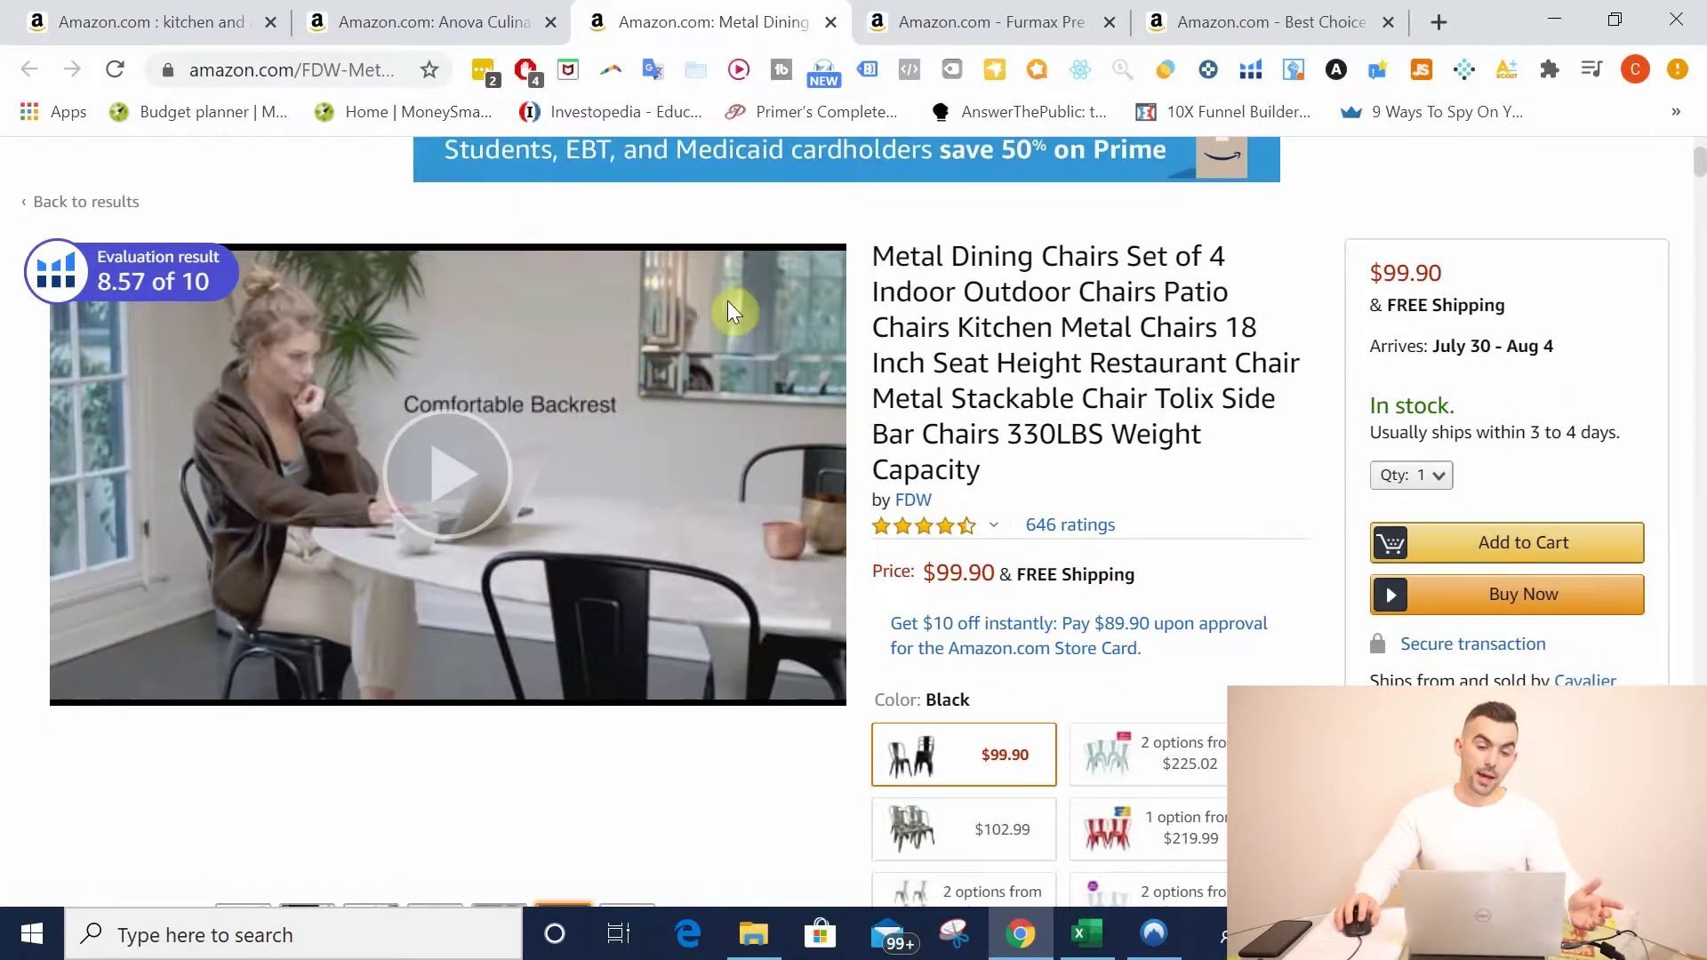
Step: Go back to the Anova cooker listing and highlight its full product title
click(240, 36)
click(445, 27)
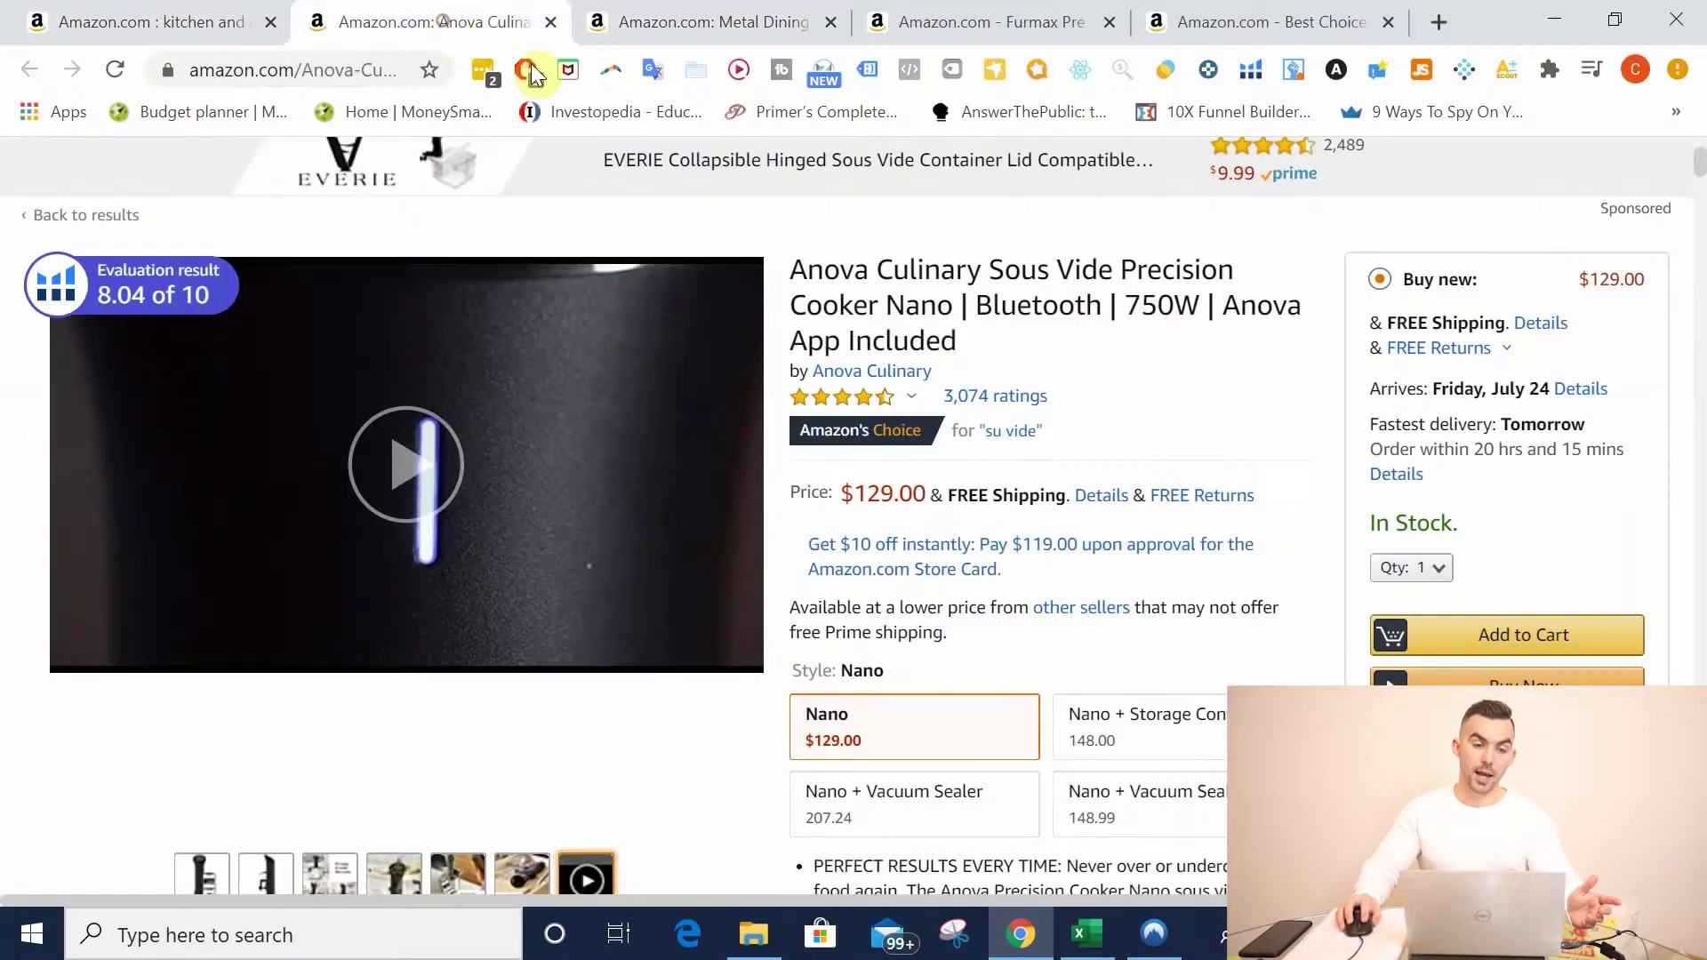
scroll(1114, 410, down, 1)
scroll(1094, 408, up, 1)
drag(807, 260, 1067, 360)
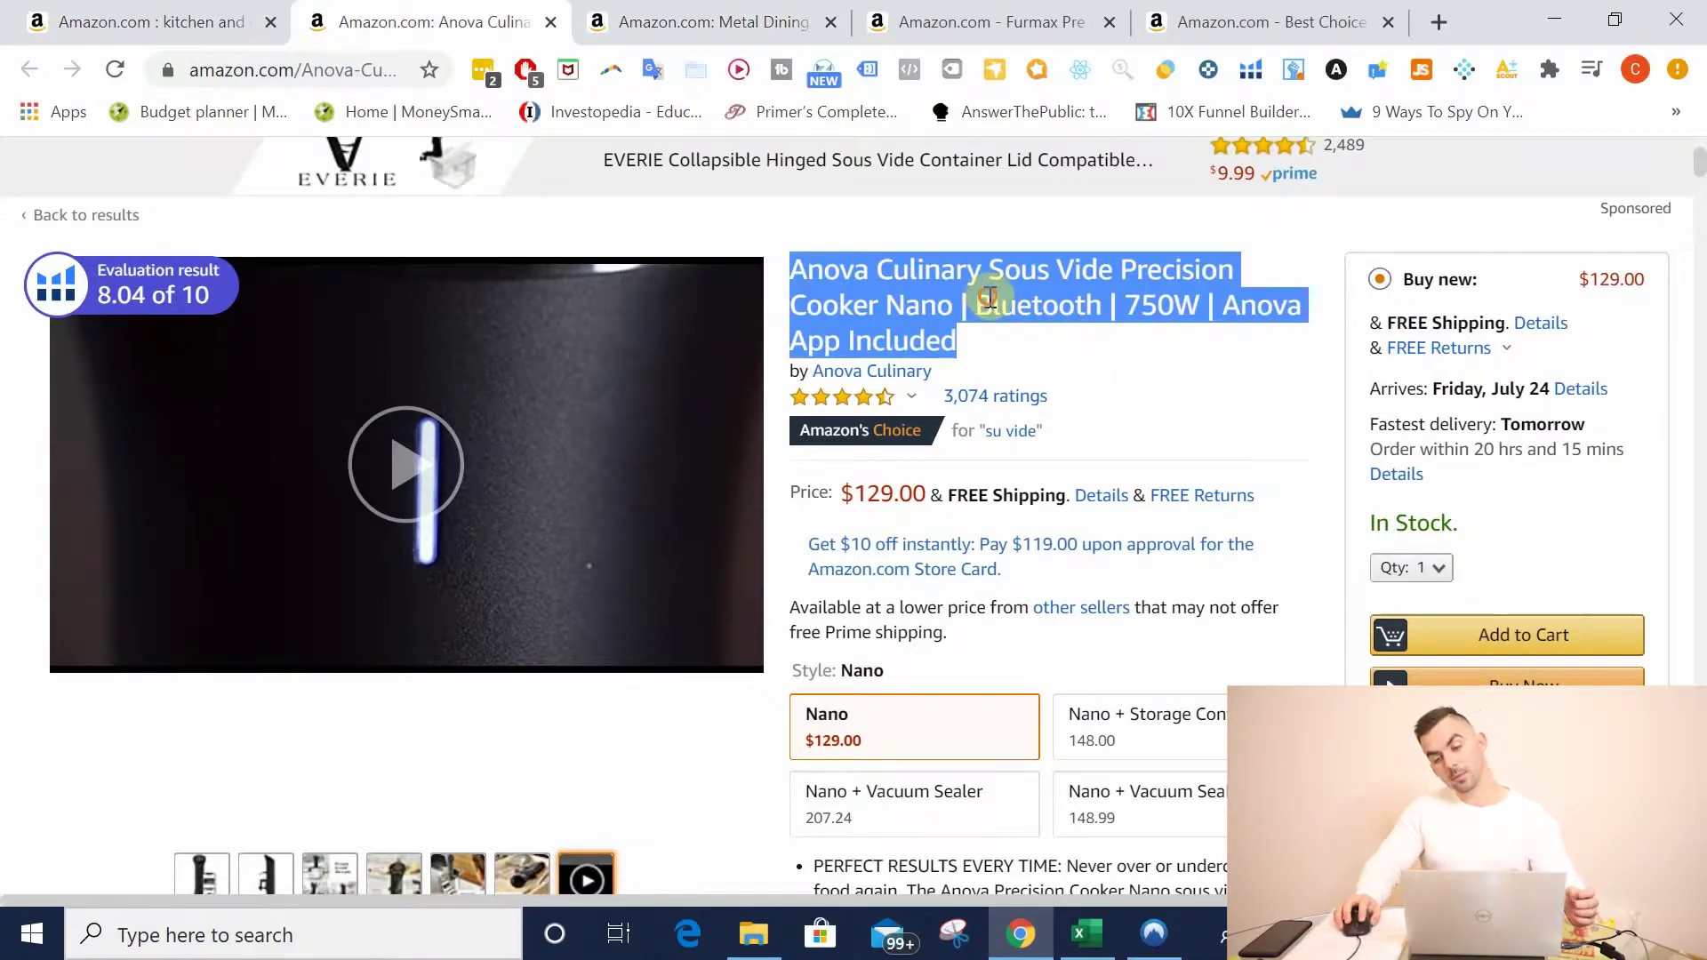
click(1047, 343)
Step: Skim the Anova listing's price, style options and first bullet points, and highlight the whole title again
scroll(1131, 371, down, 4)
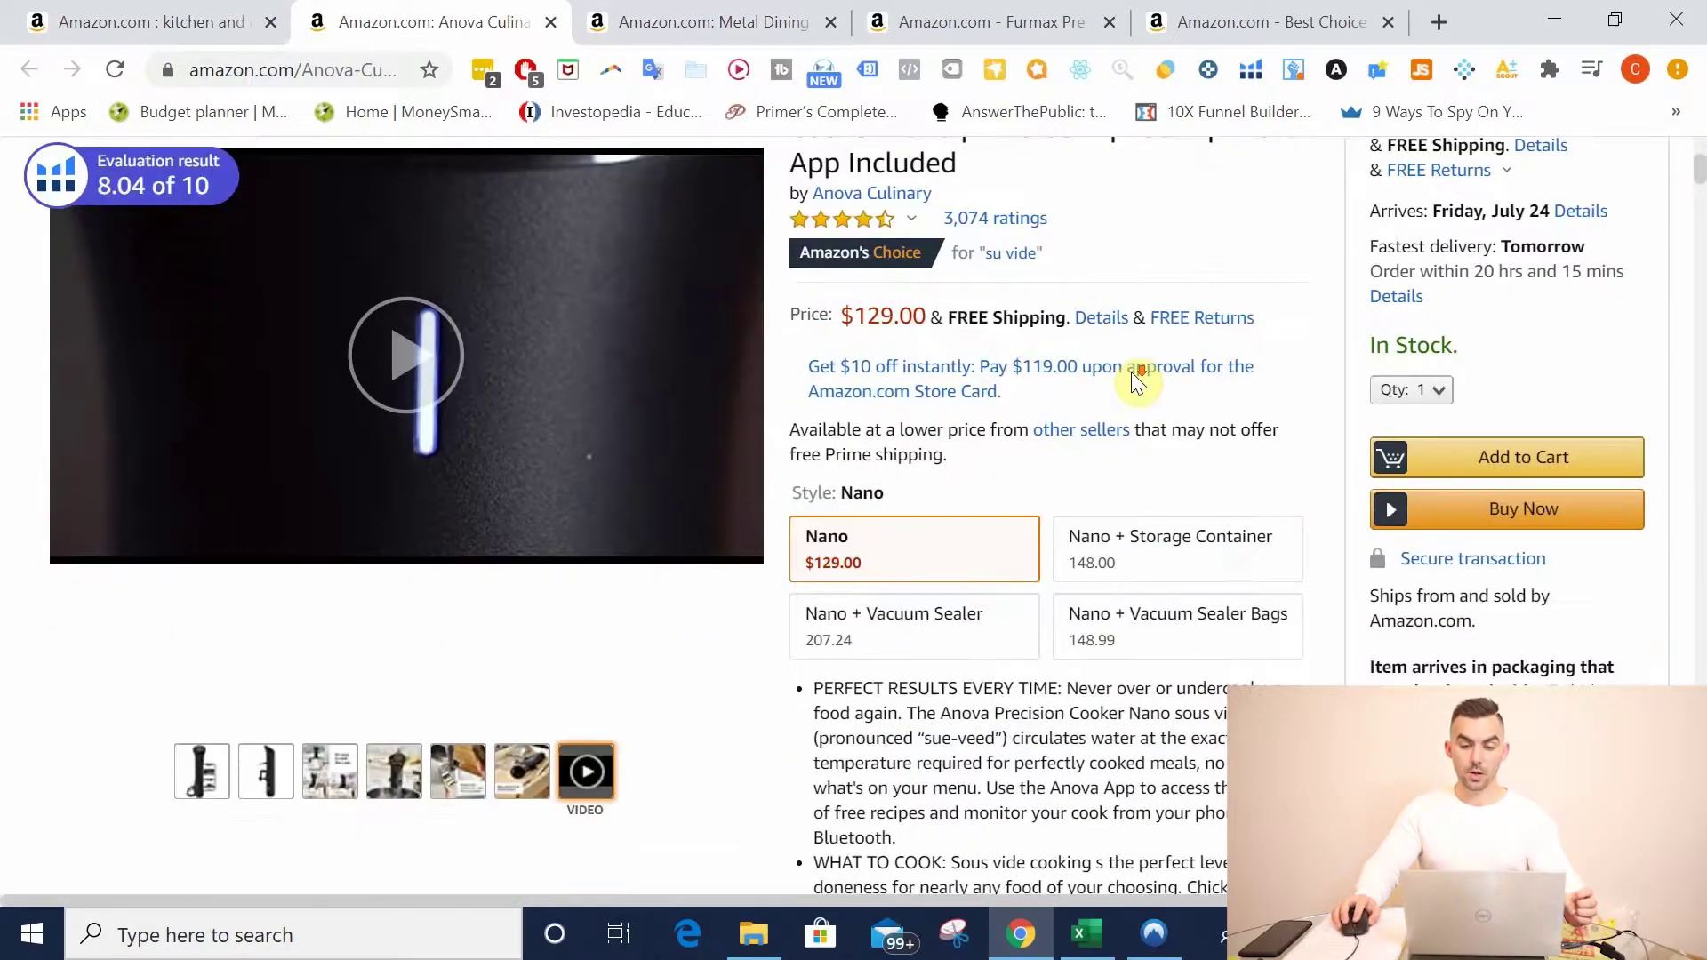
scroll(1131, 372, up, 5)
scroll(1134, 373, up, 1)
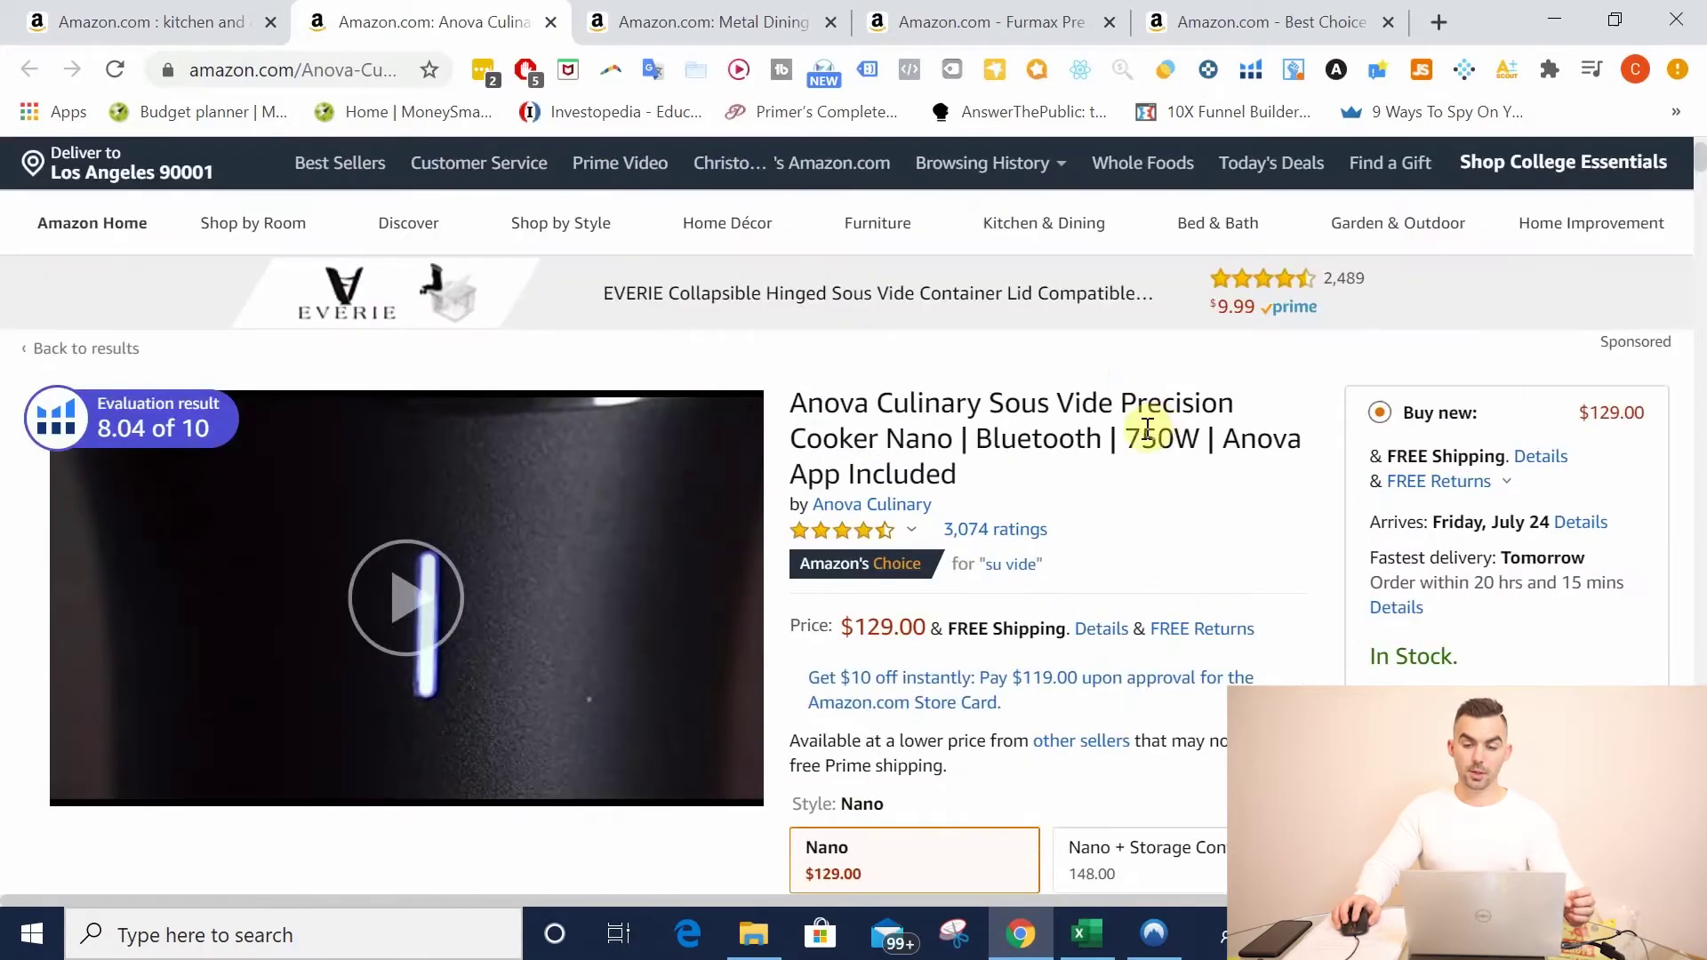
scroll(1143, 447, down, 2)
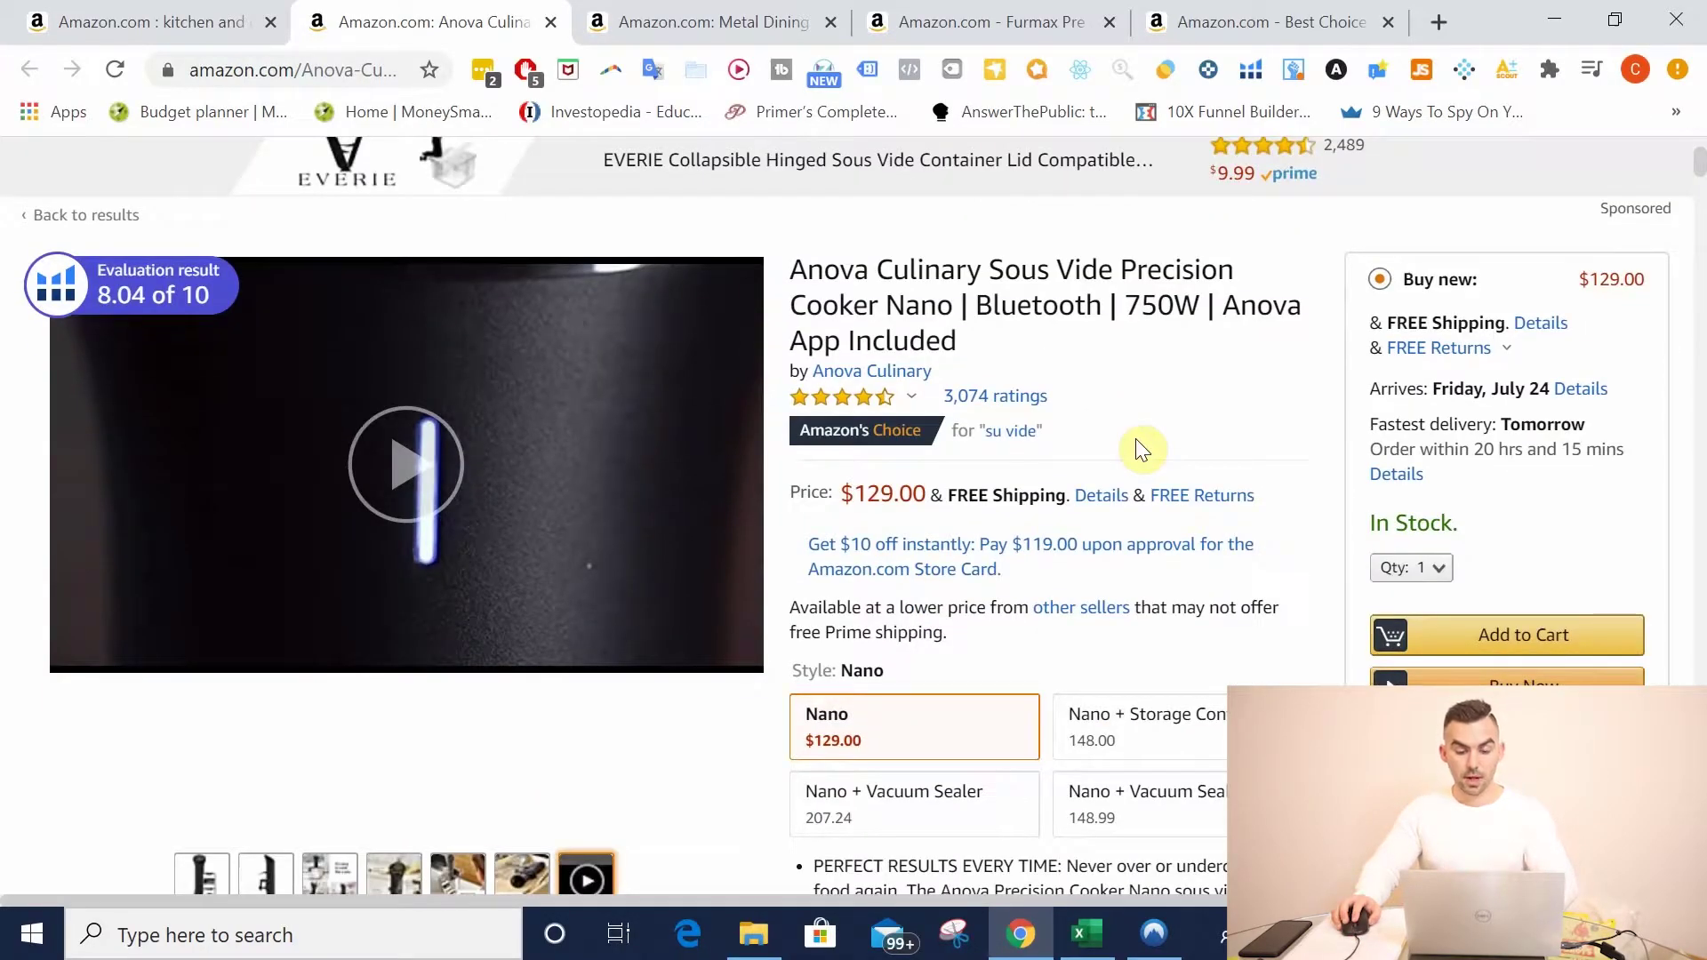
scroll(1138, 444, down, 4)
scroll(1139, 449, up, 3)
scroll(1138, 445, up, 3)
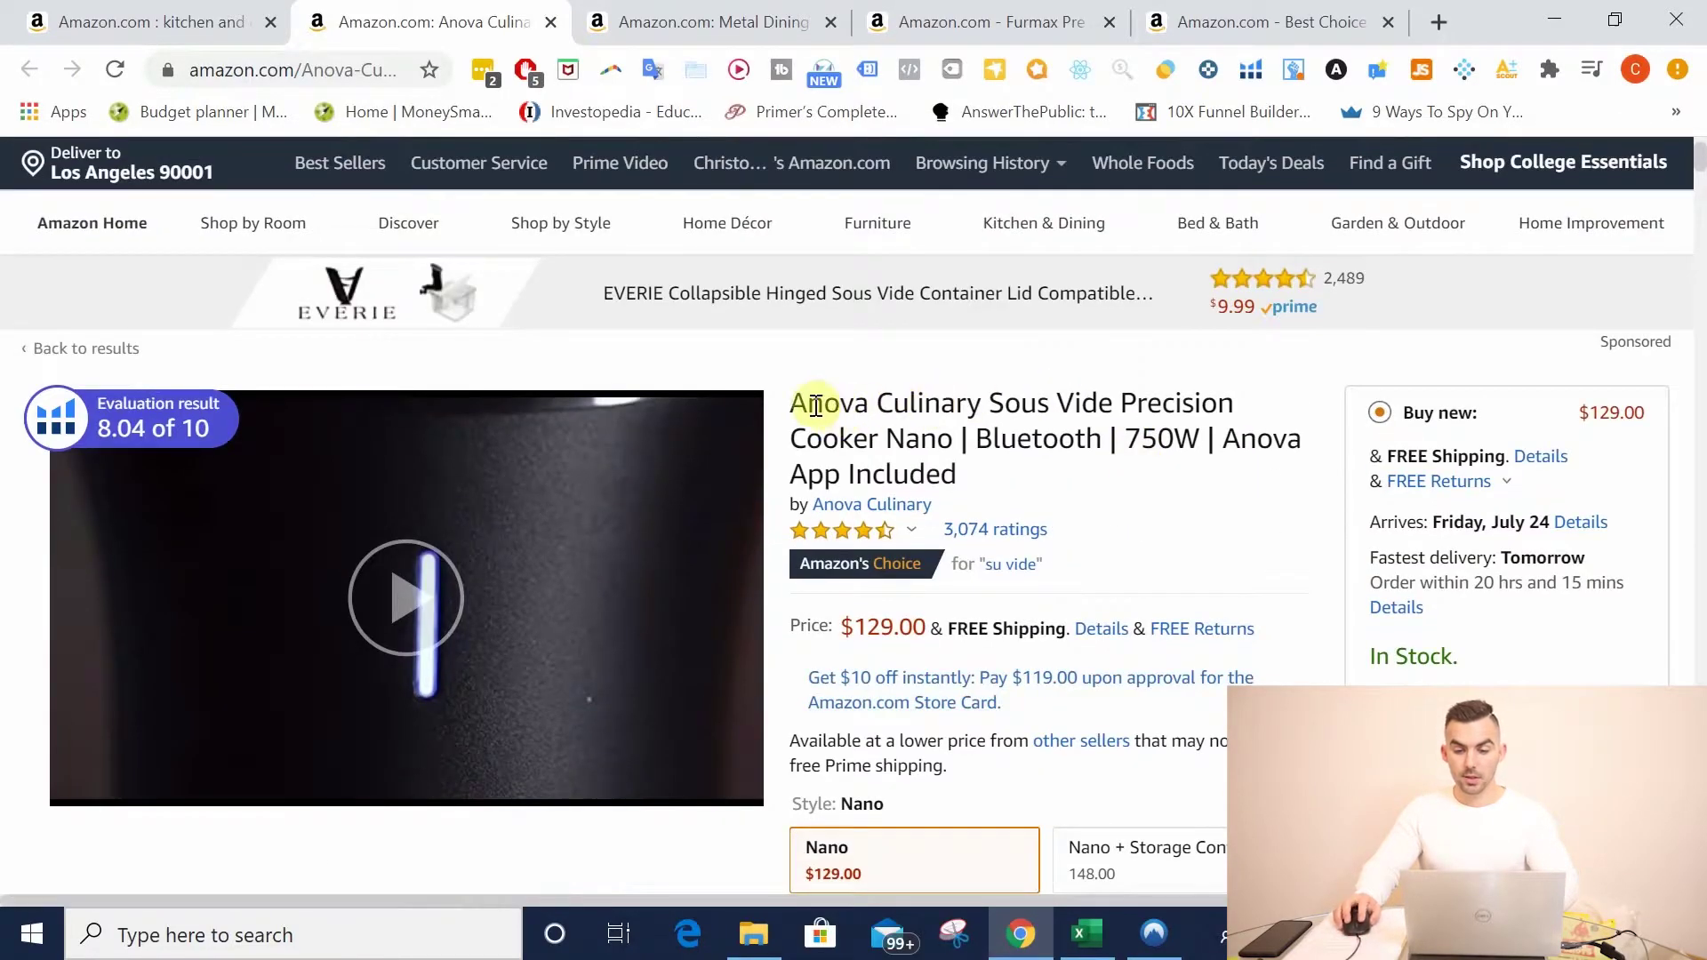
drag(837, 406, 1261, 467)
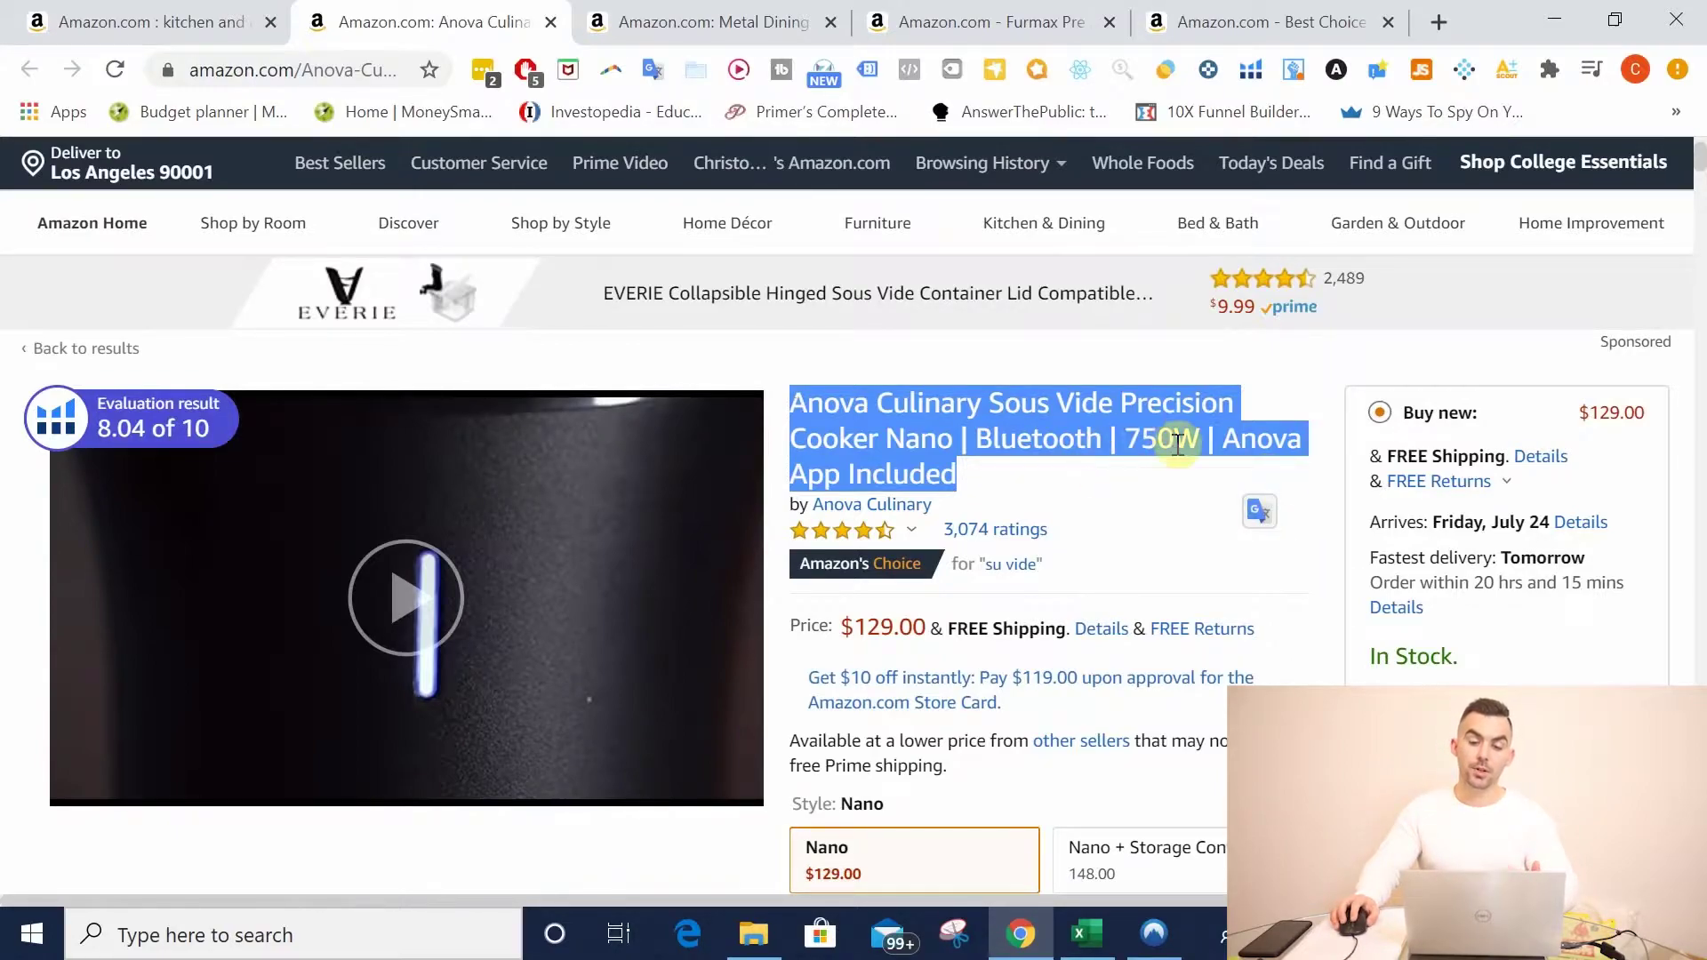
click(1138, 468)
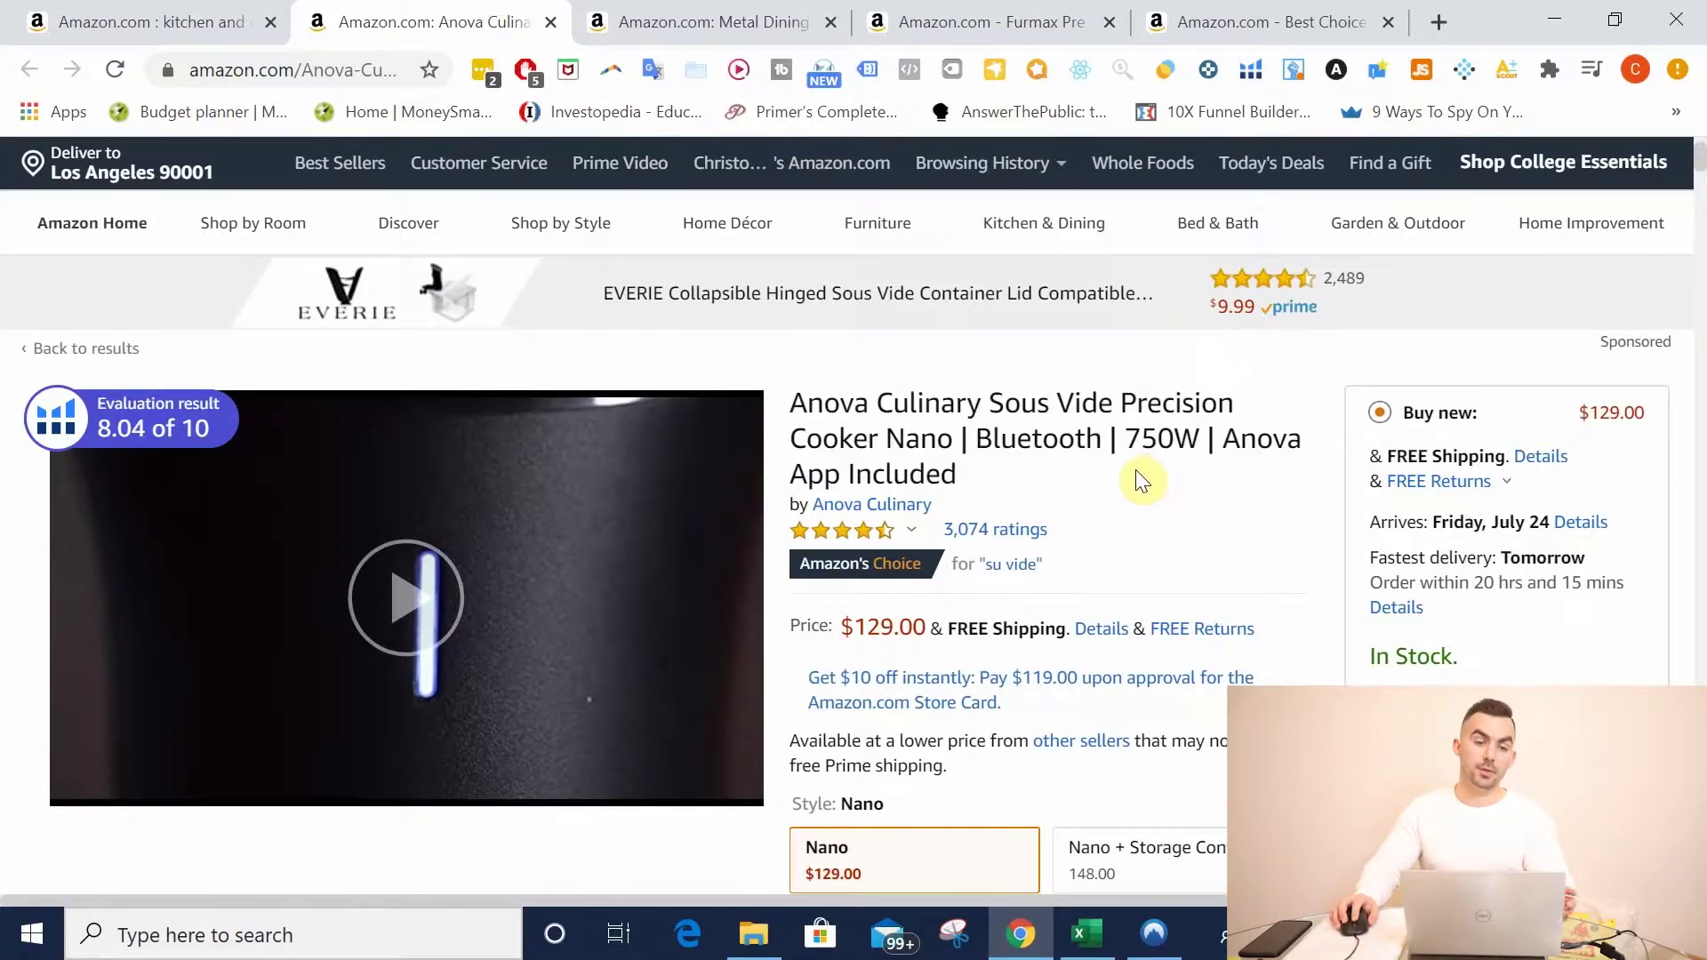
Step: Highlight the Anova title's individual parts: the product name, the 750W wattage and "Anova App Included"
scroll(1135, 481, up, 2)
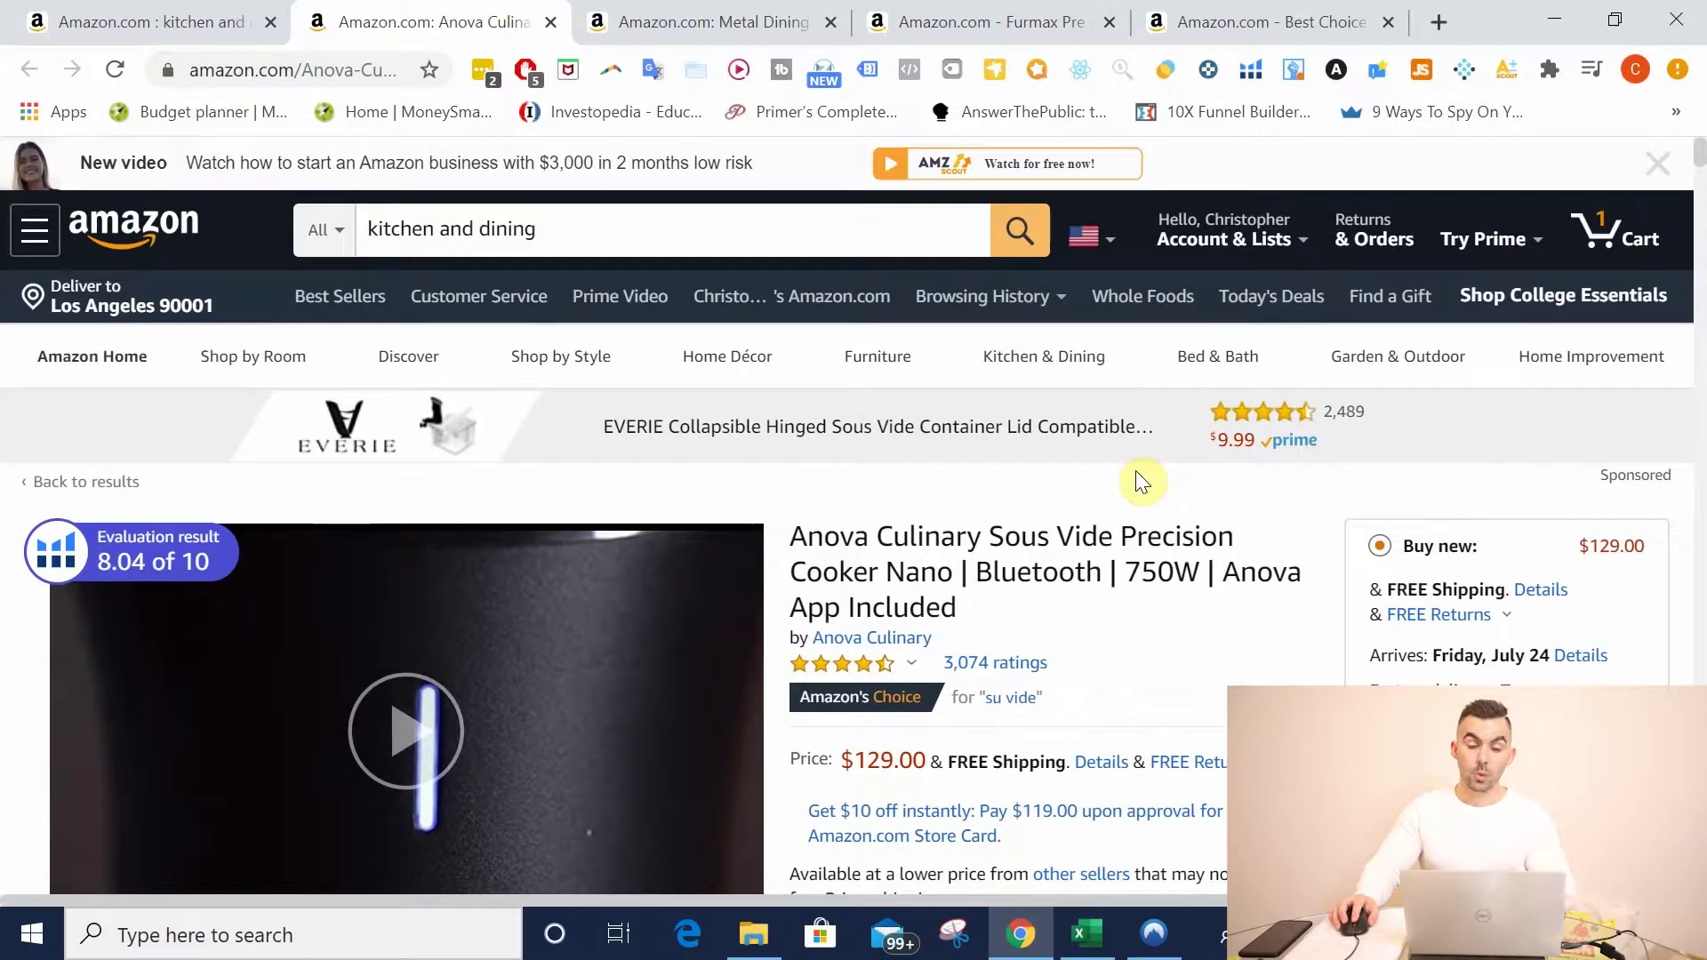
scroll(1138, 474, down, 1)
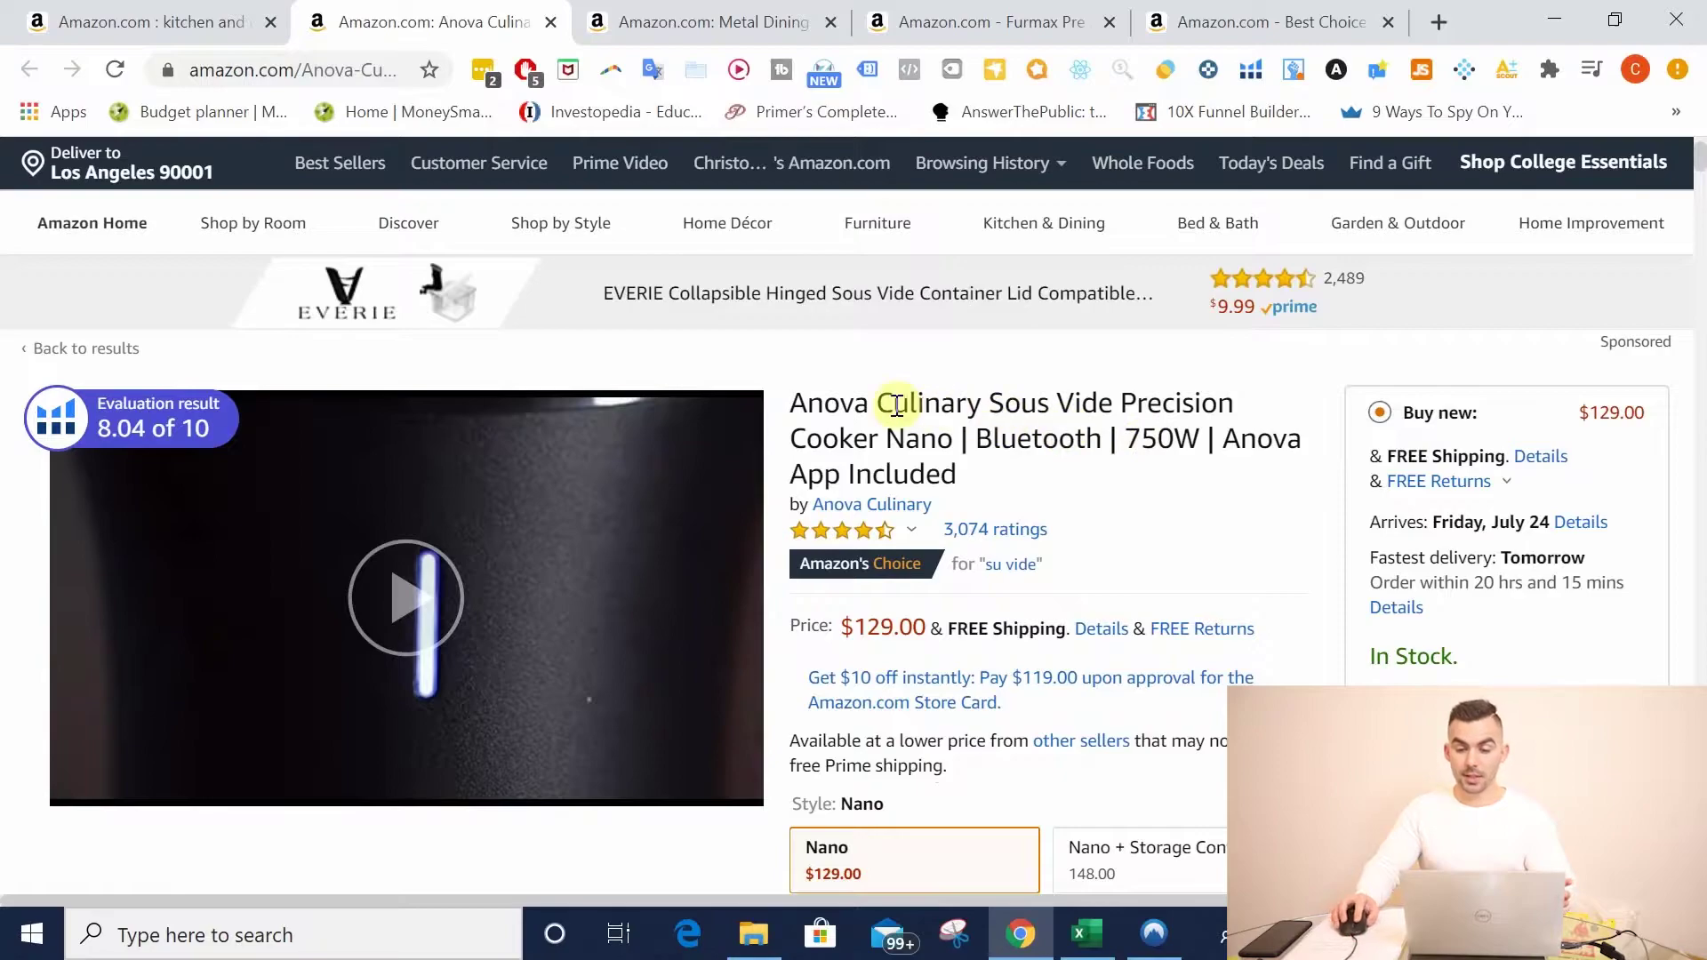
drag(807, 403, 956, 438)
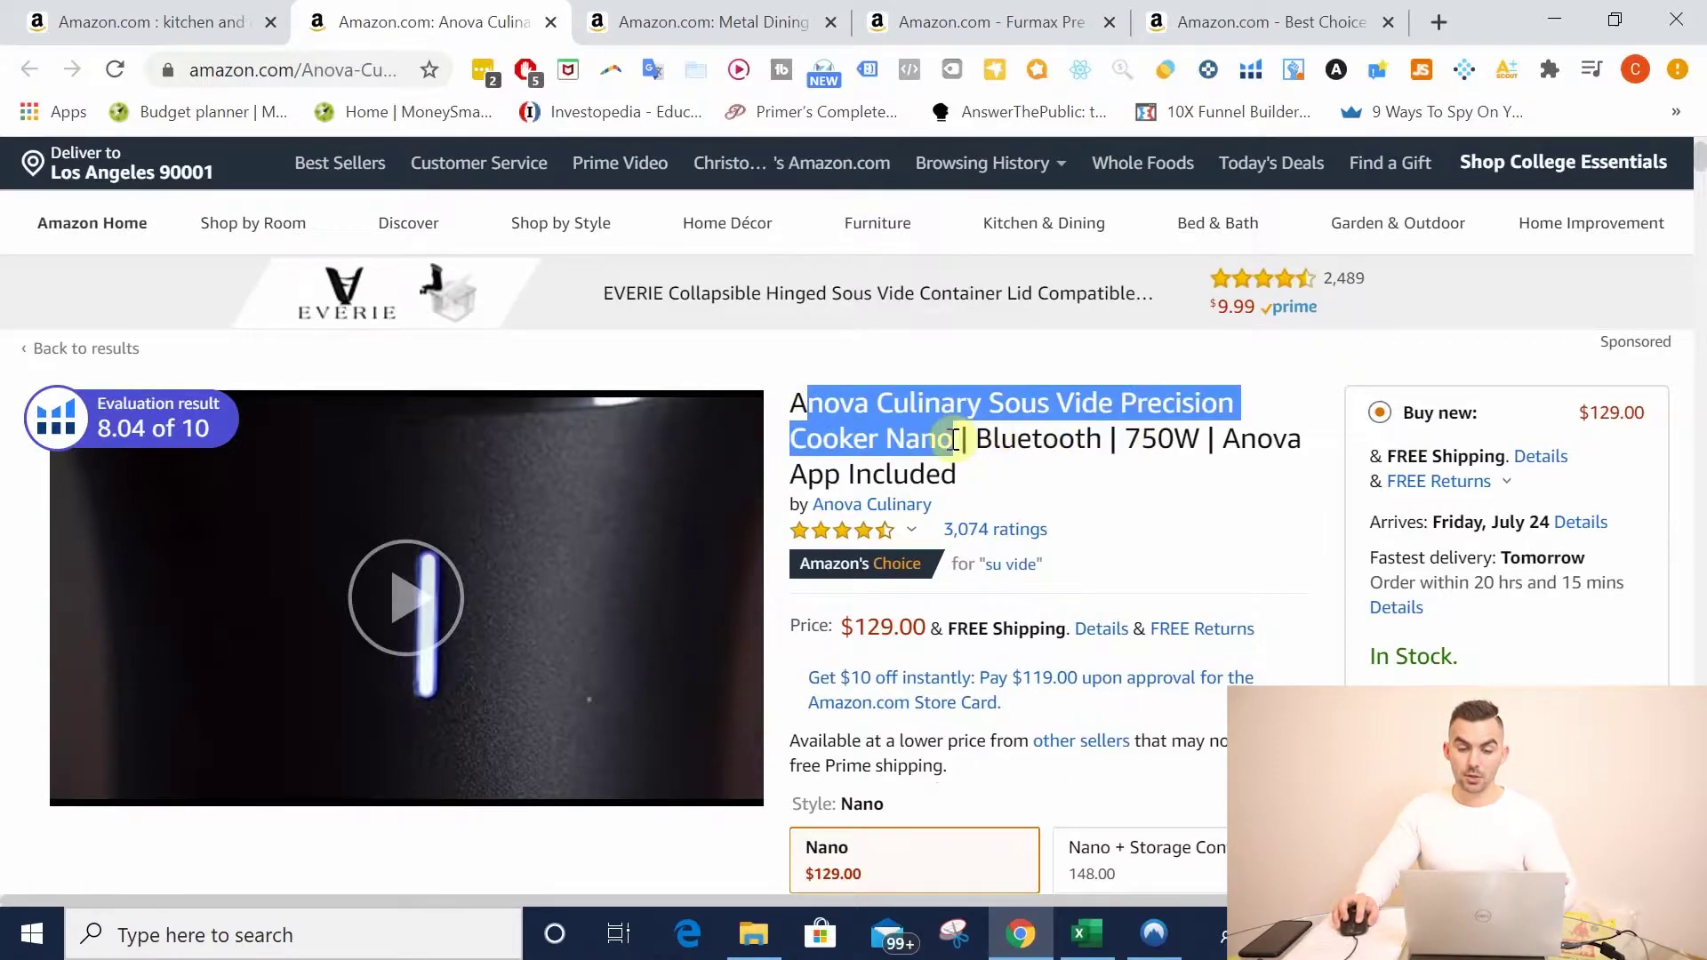
click(1014, 438)
drag(800, 403, 1200, 441)
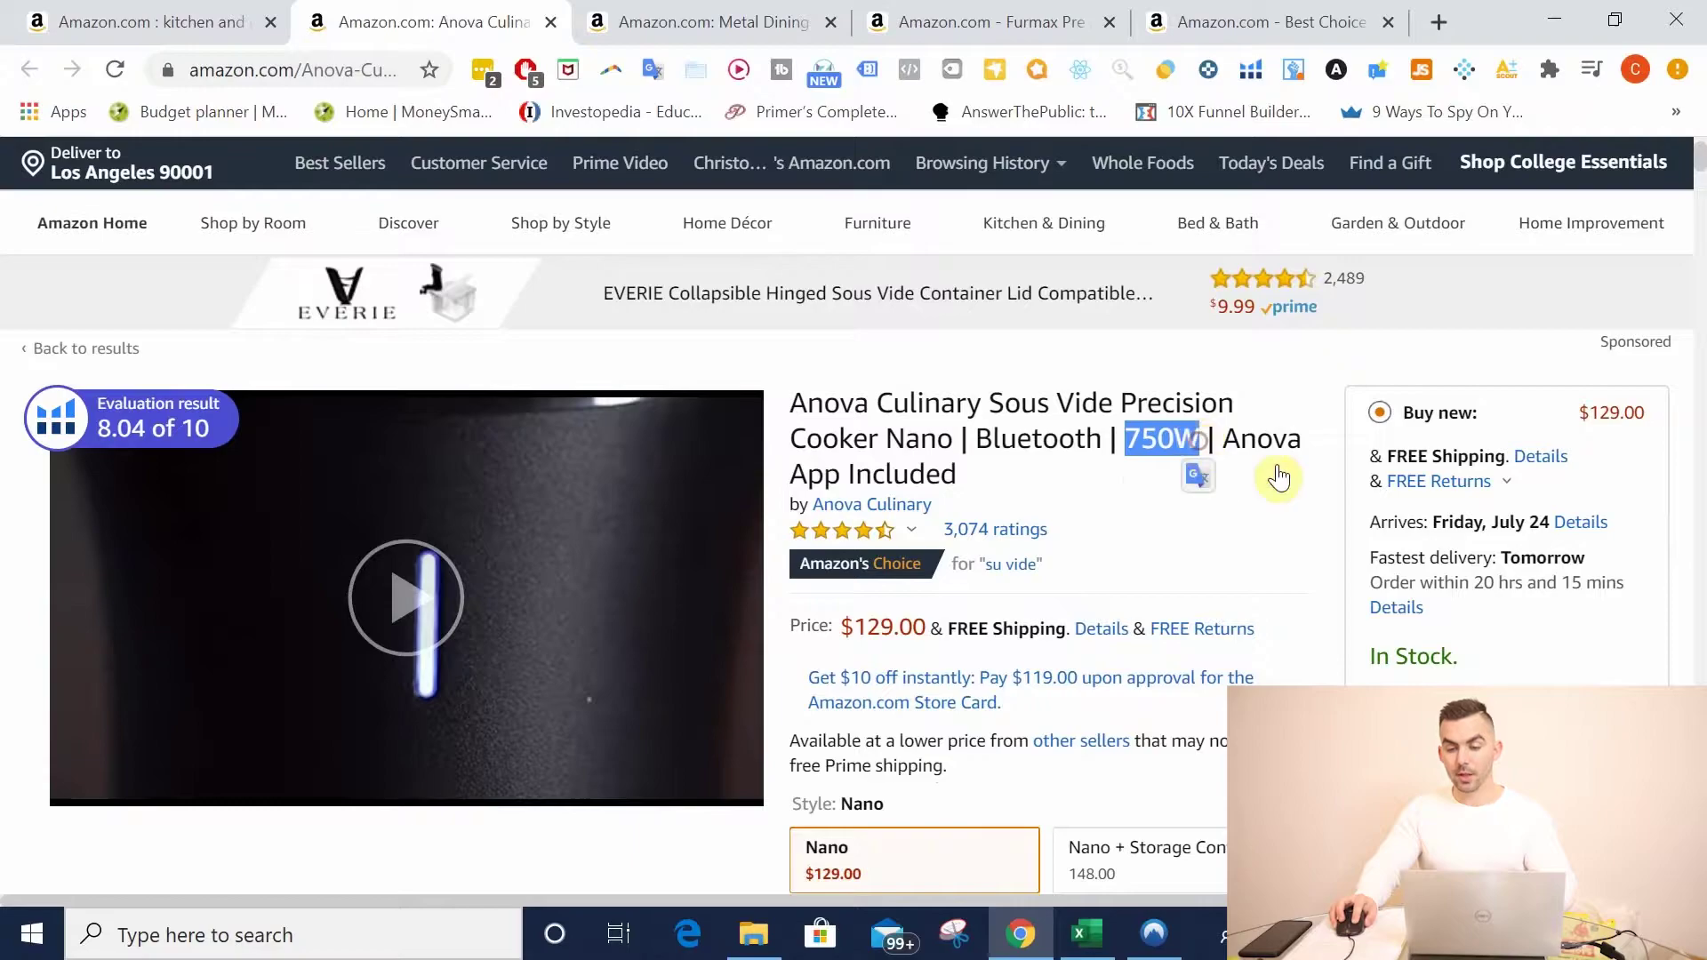
drag(1233, 440, 1299, 468)
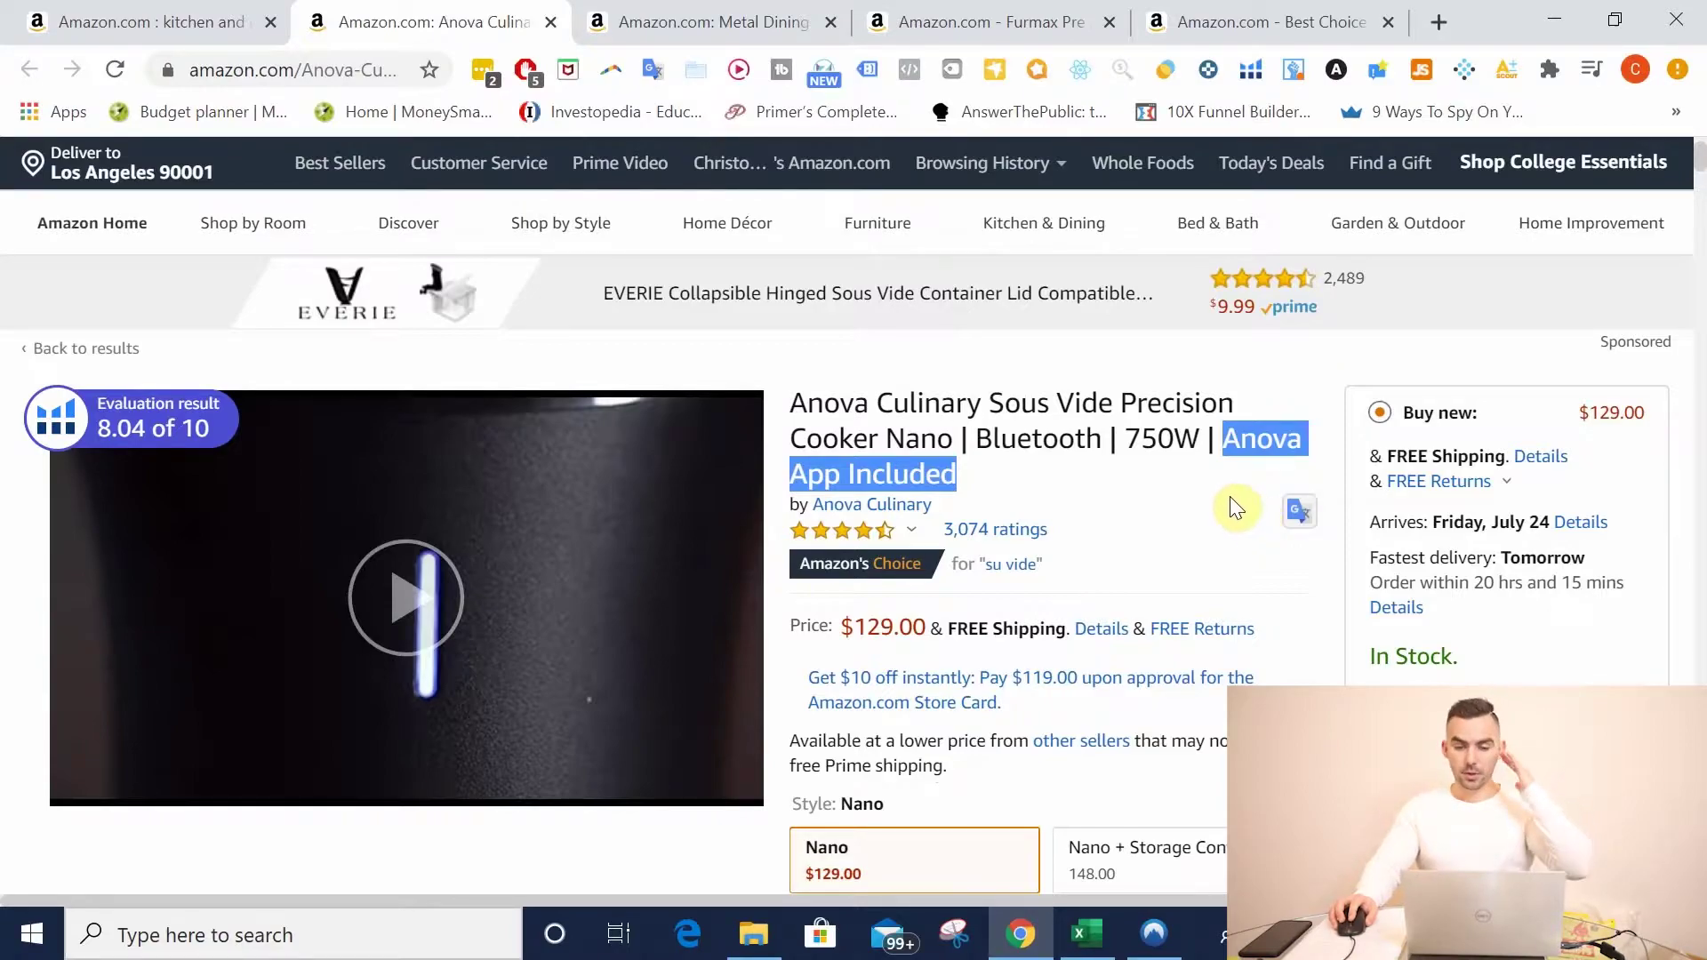
Step: Examine how the Anova listing moves from its title through the style options to the feature bullet points
scroll(1231, 507, down, 2)
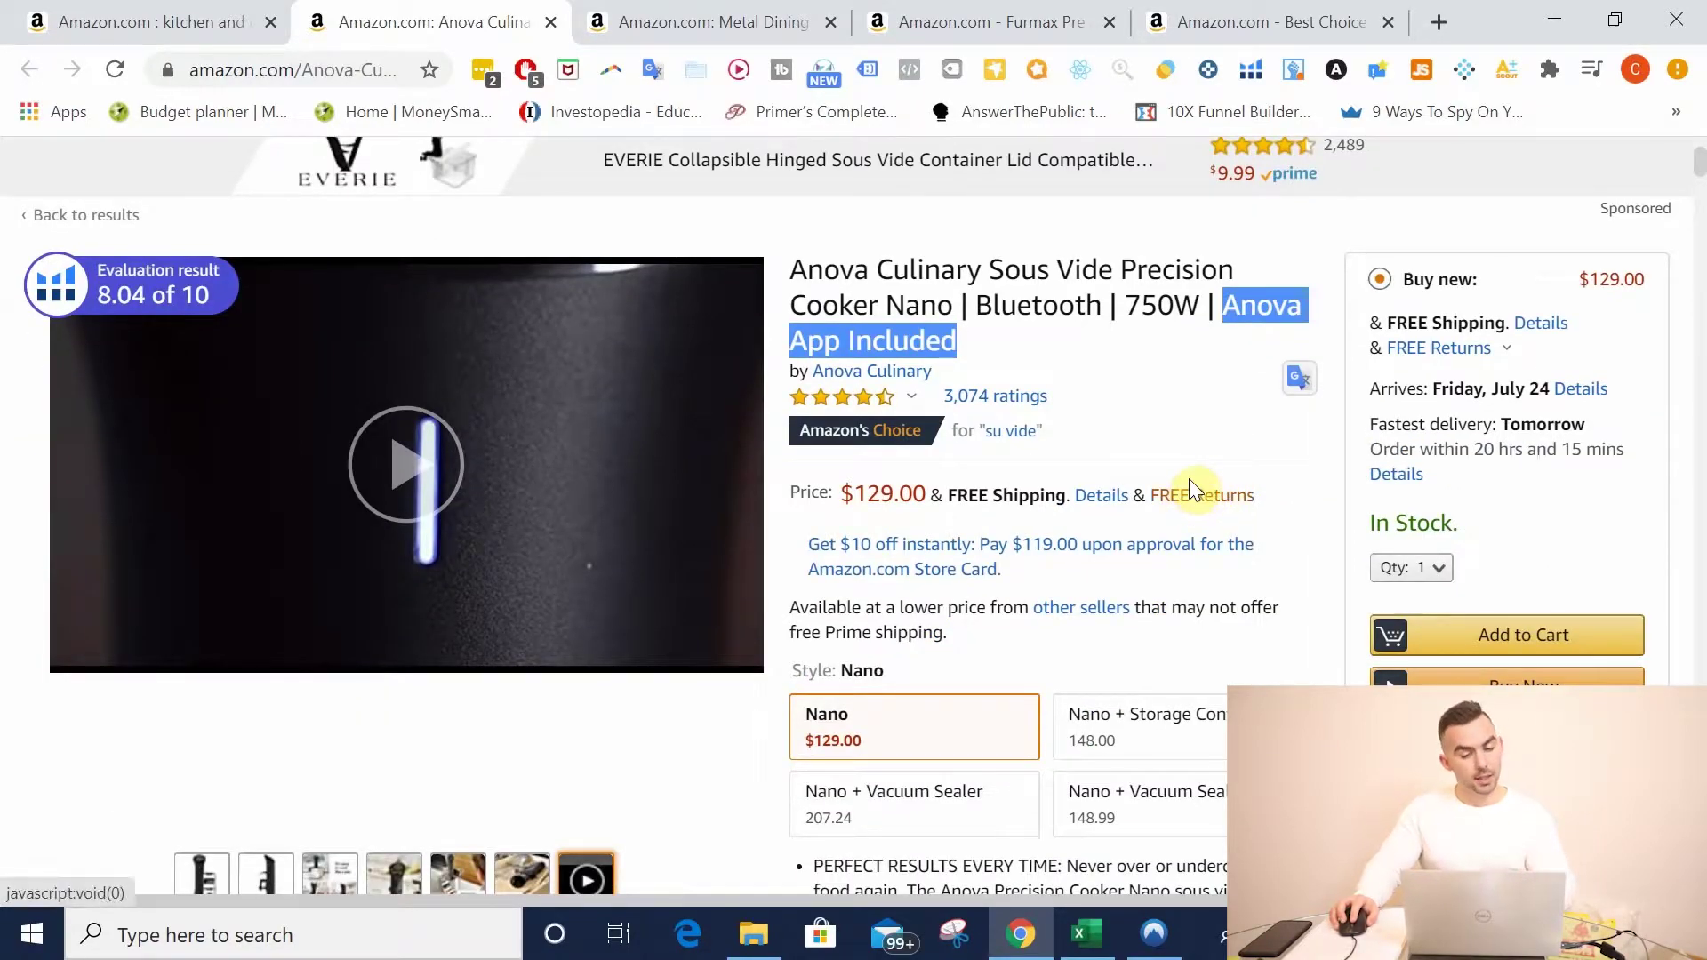
scroll(1190, 479, down, 2)
scroll(1192, 479, down, 2)
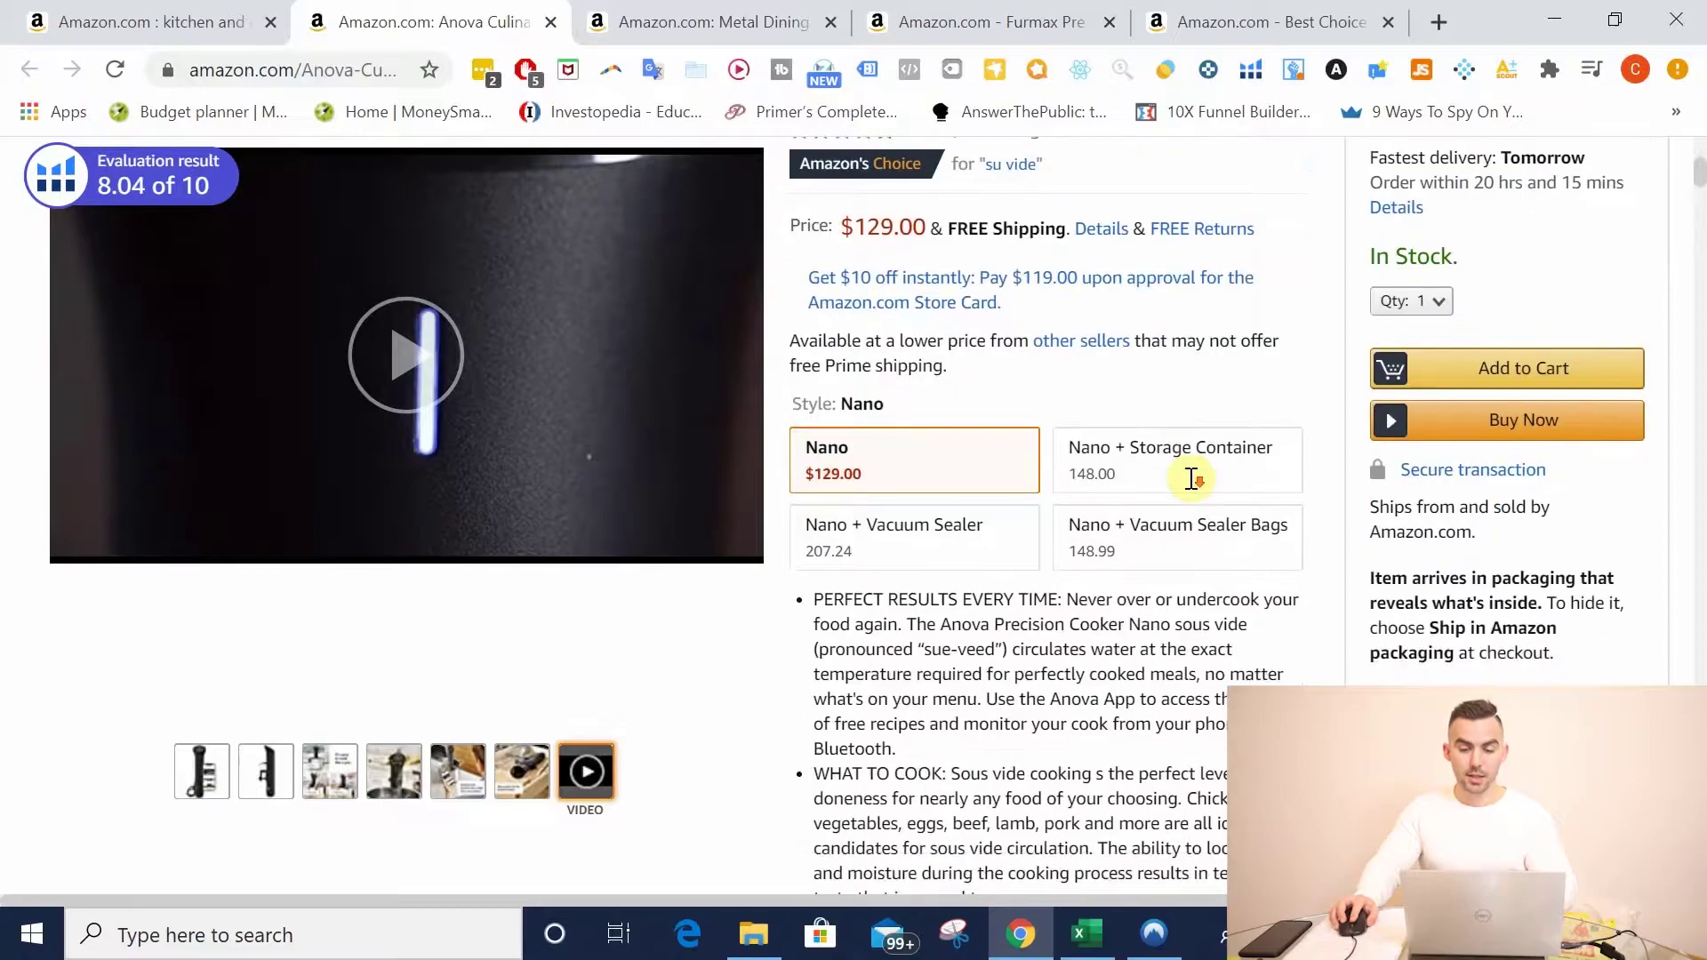
scroll(1191, 485, down, 2)
scroll(1191, 525, down, 1)
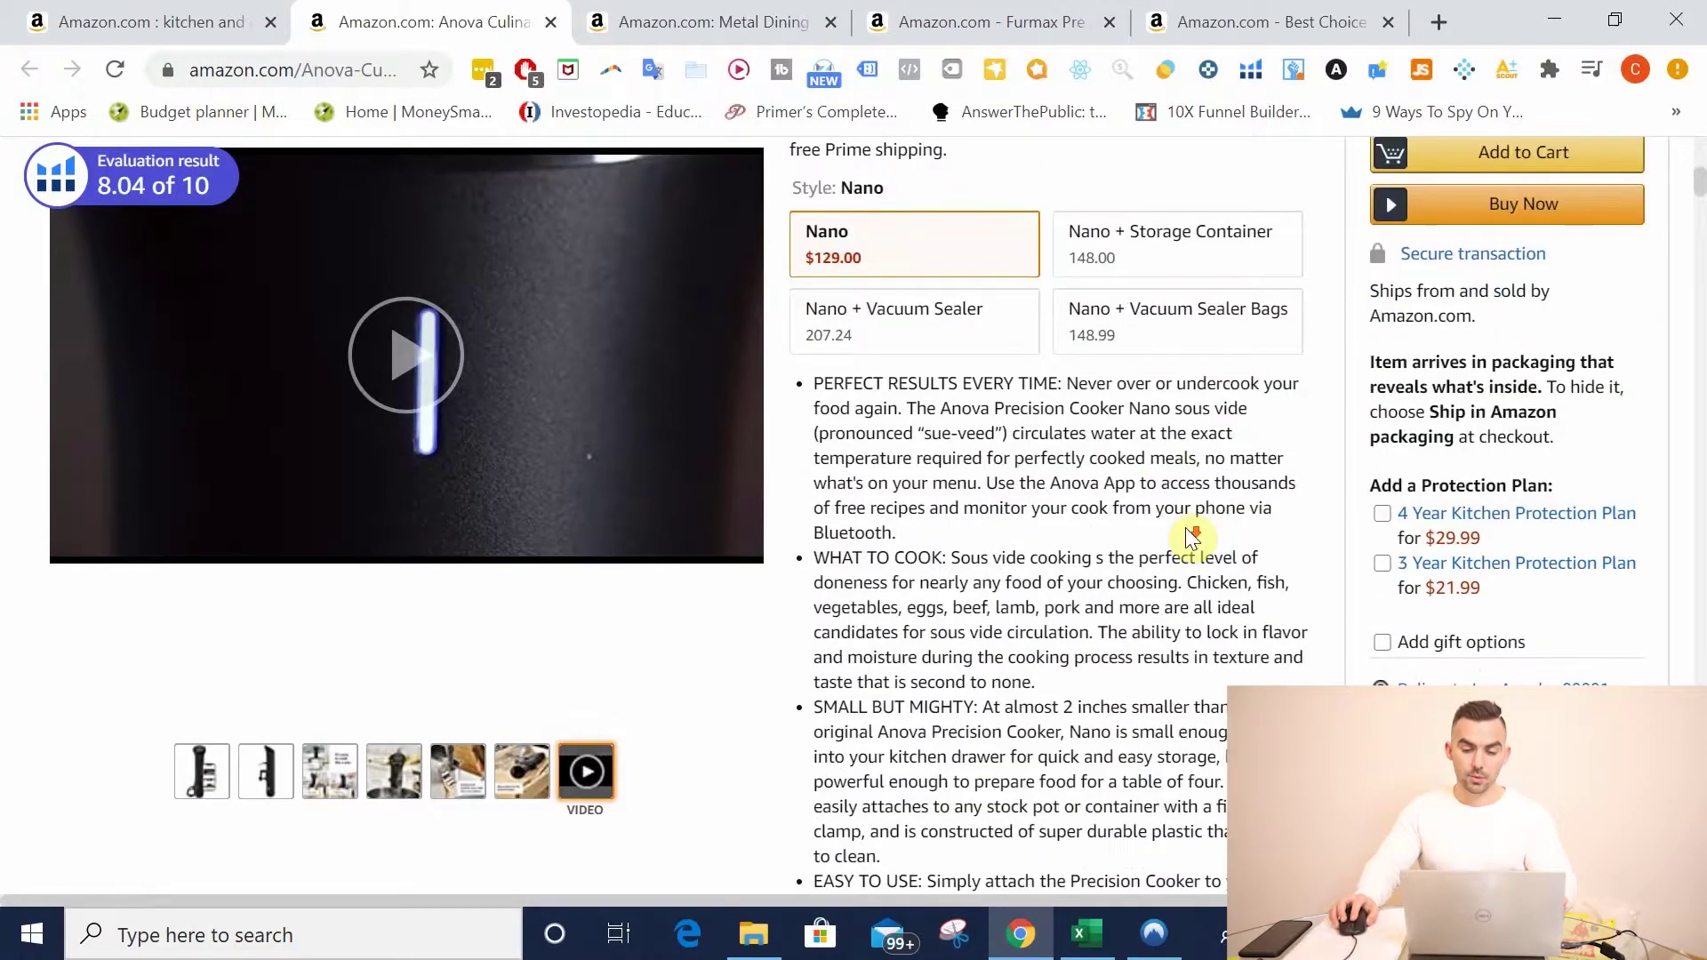
scroll(1192, 529, up, 8)
scroll(1196, 534, down, 2)
scroll(1202, 539, down, 2)
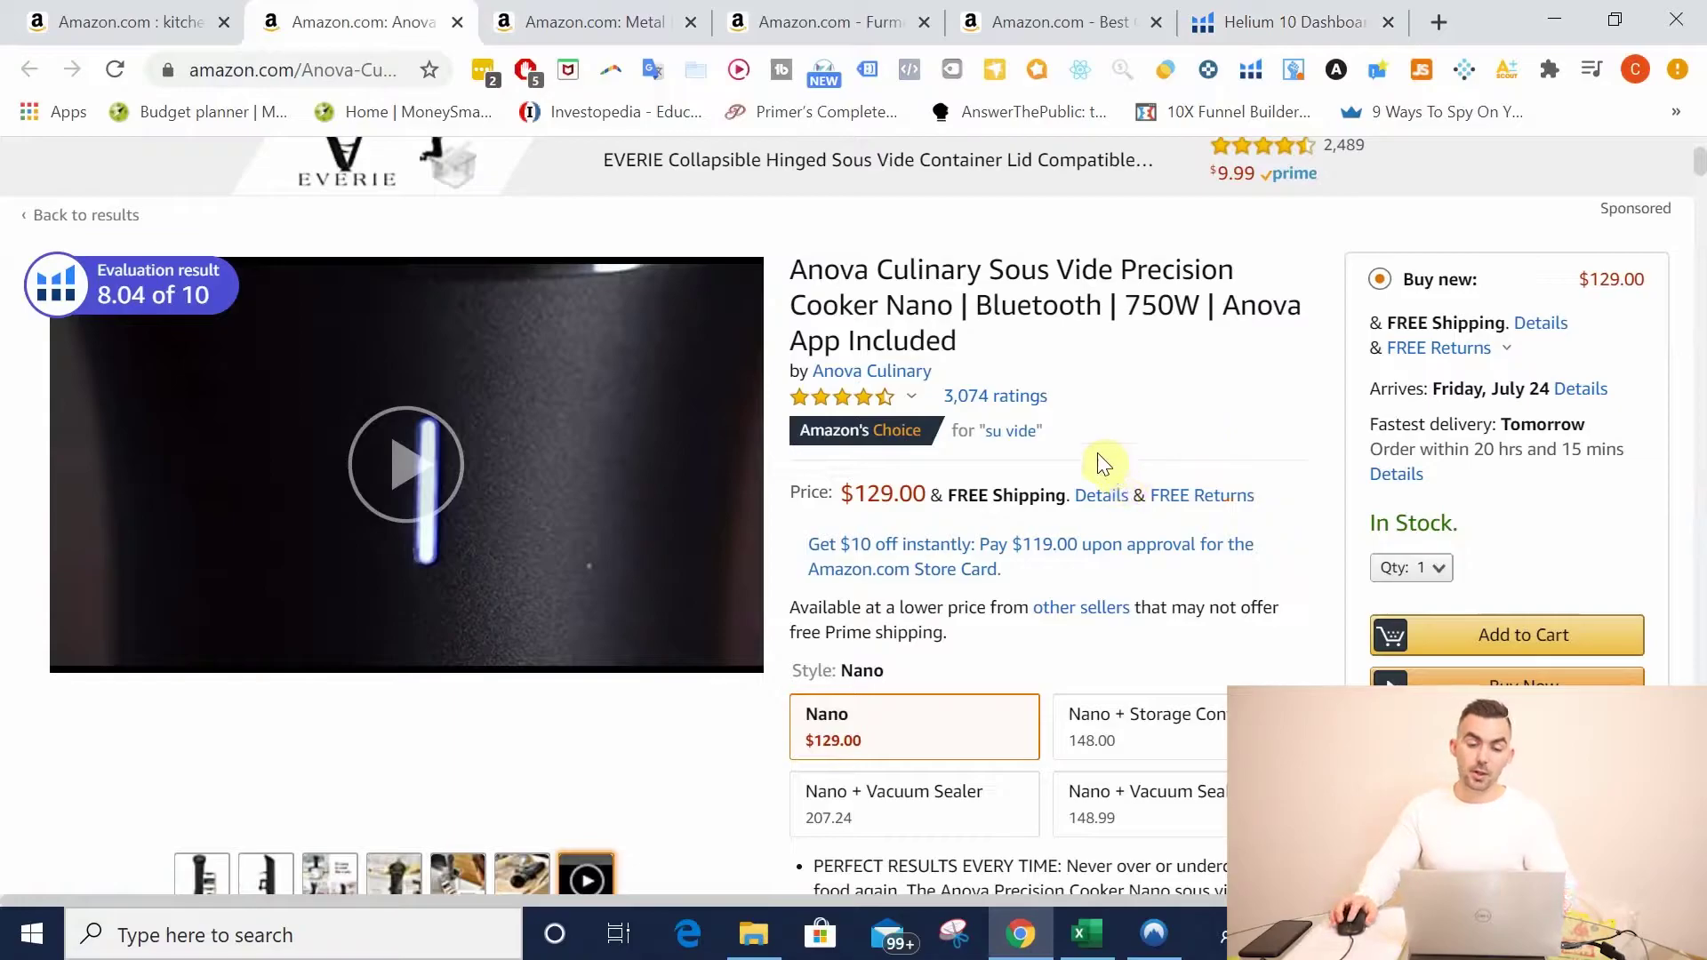
Step: Read the Anova listing's feature bullet points and highlight keyword phrases such as "Precision Cooker" and "fill the pot or container with"
scroll(1143, 441, down, 7)
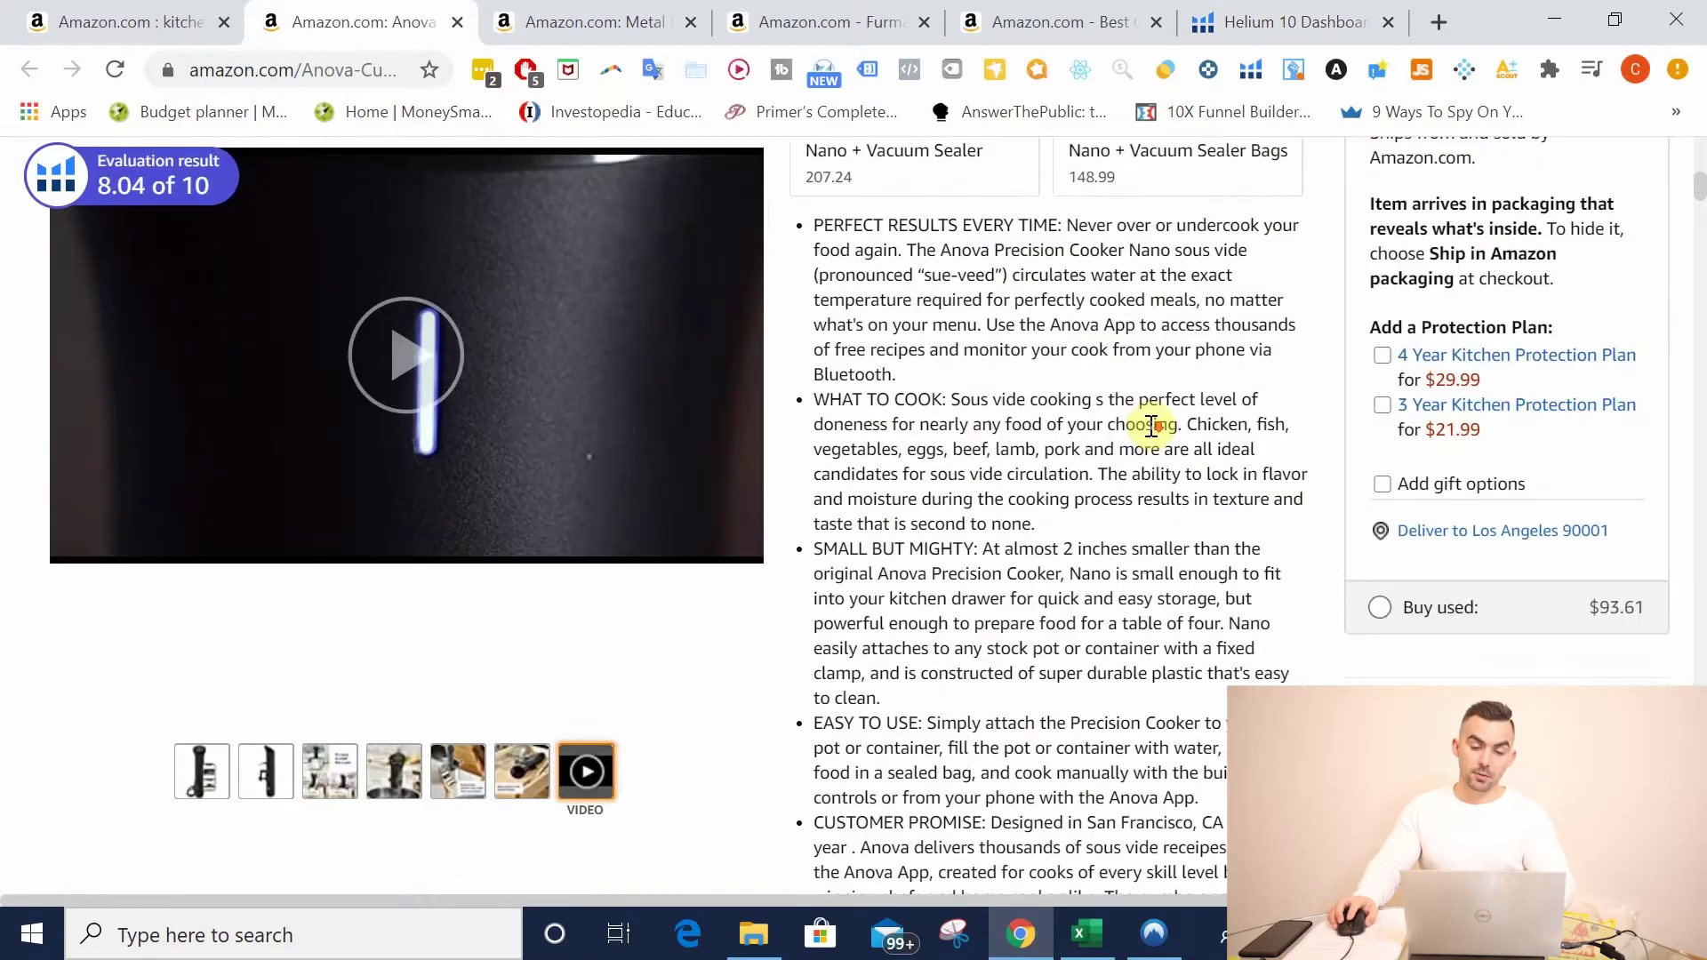
scroll(1015, 498, down, 2)
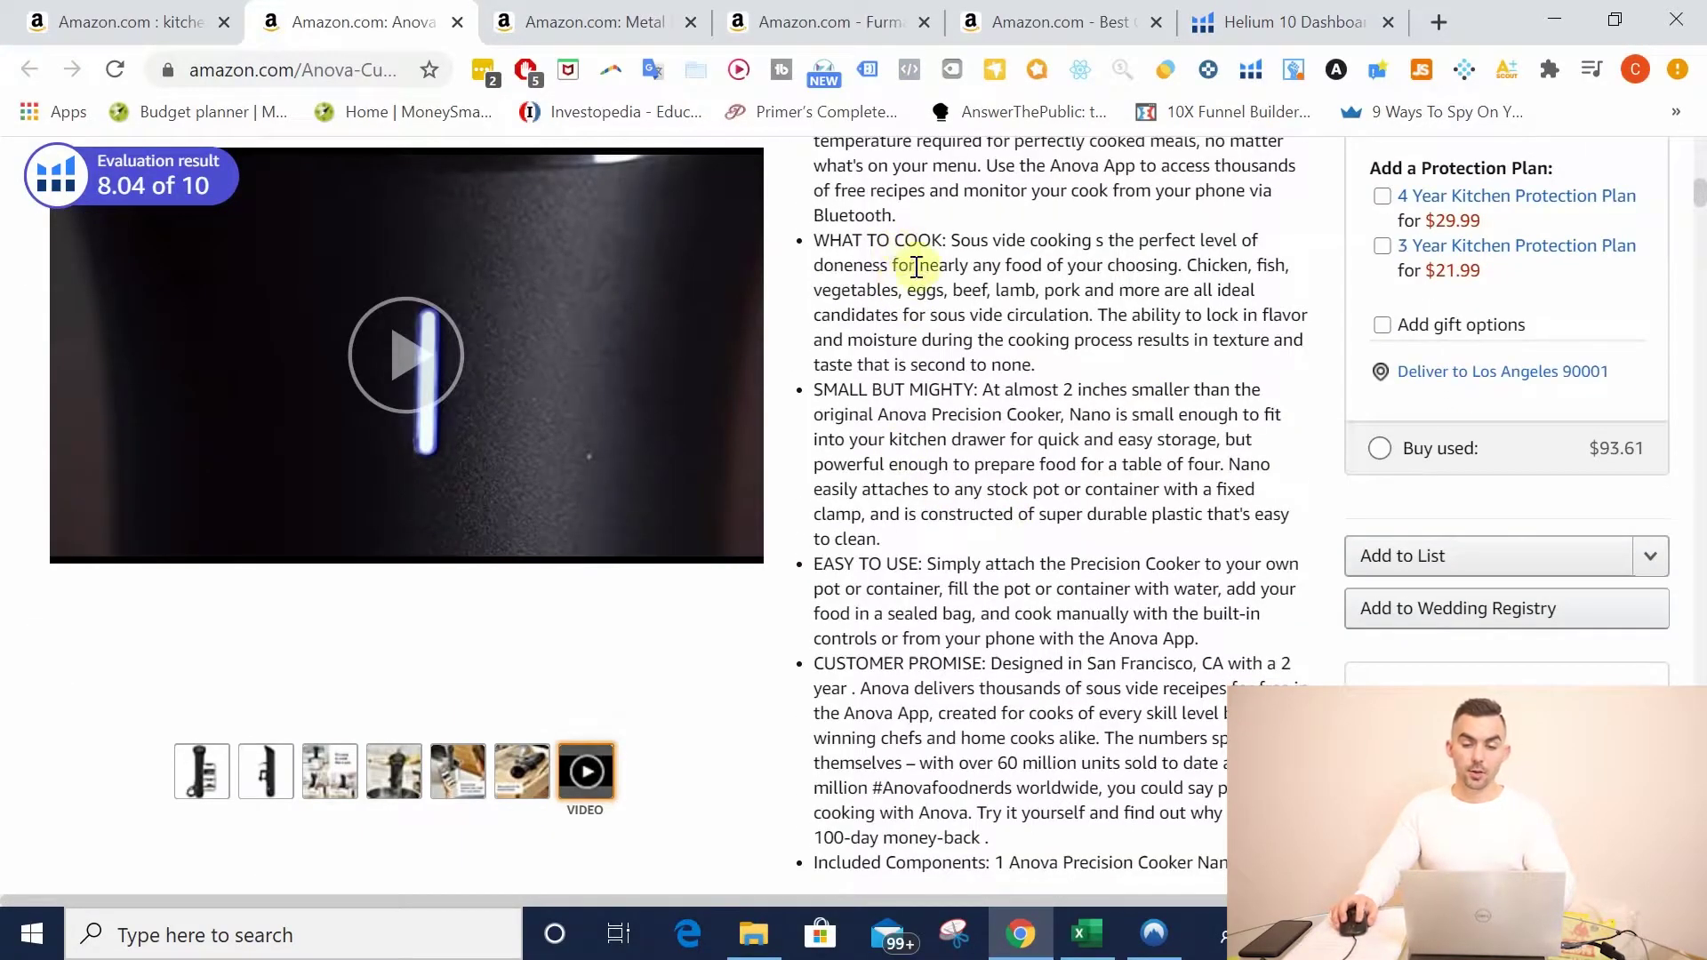
scroll(907, 263, up, 2)
drag(898, 380, 962, 374)
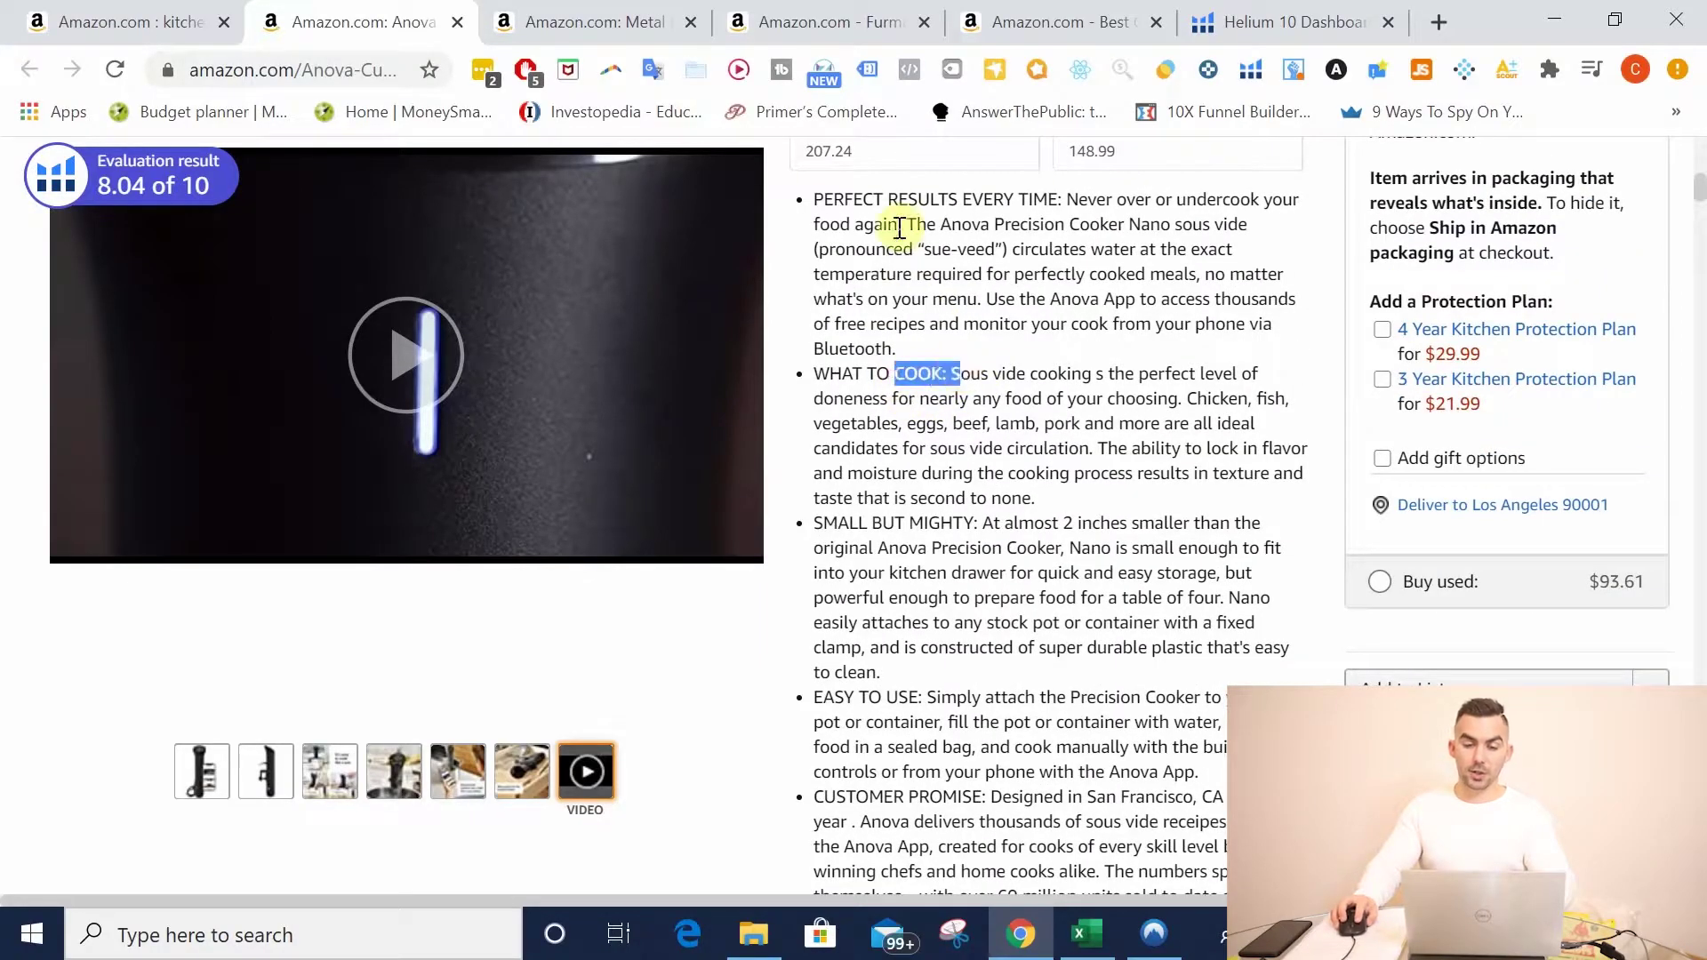
scroll(1201, 610, down, 1)
scroll(1101, 503, down, 1)
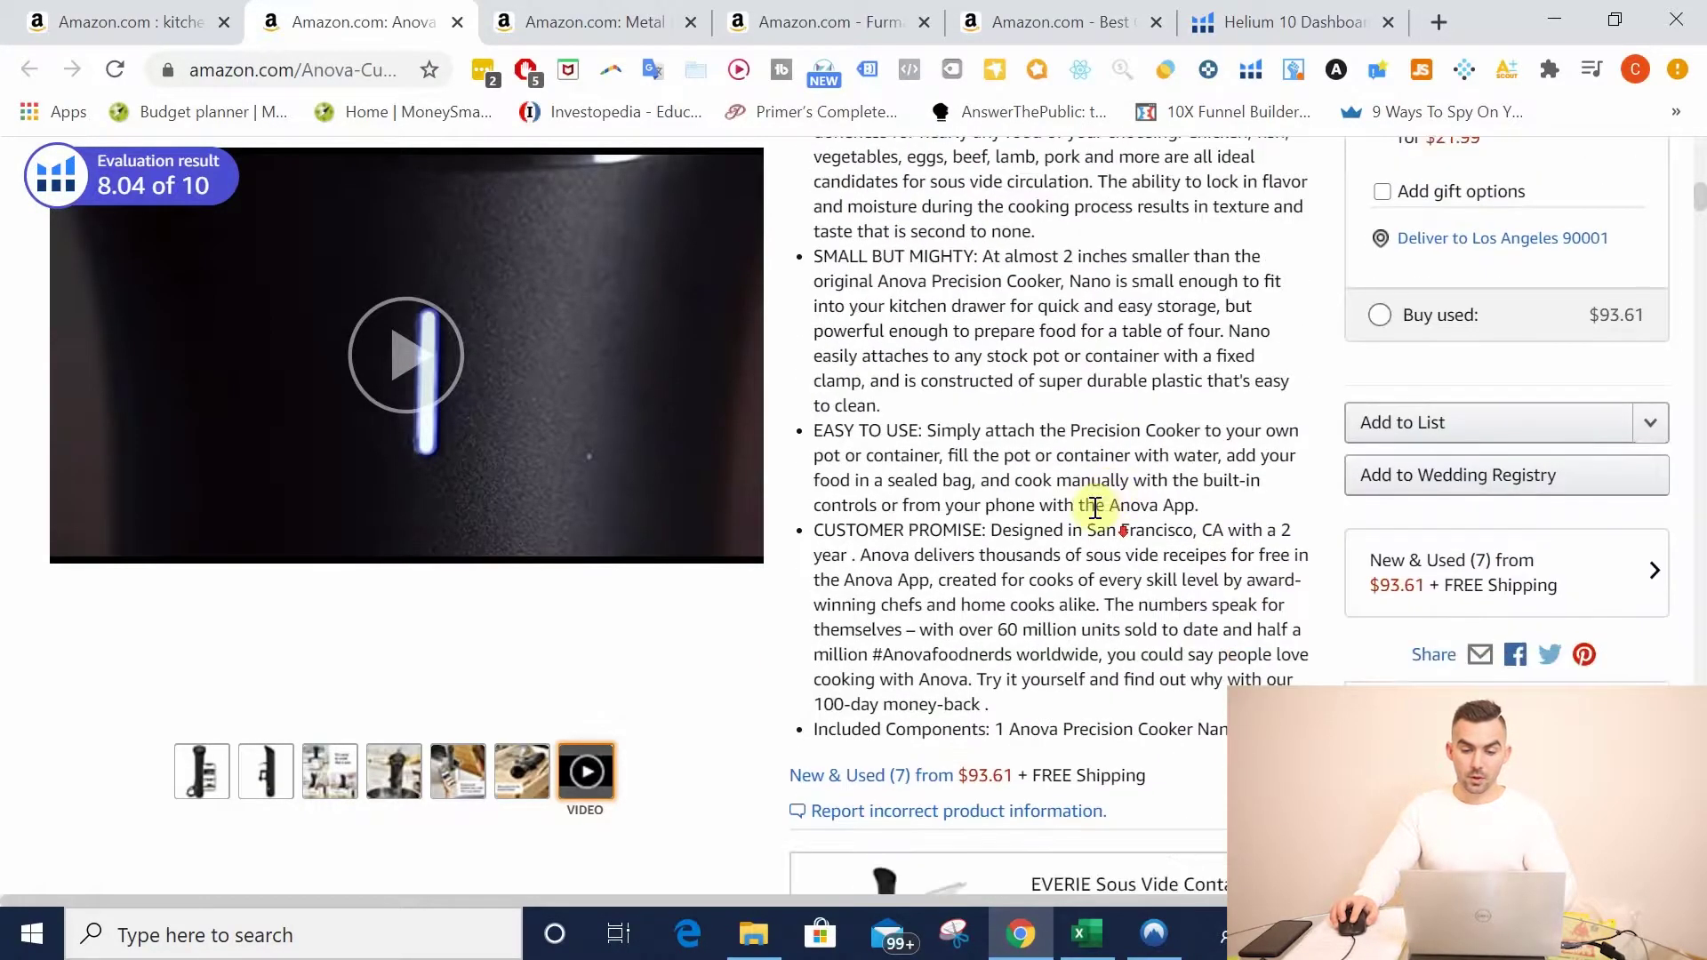
drag(931, 283, 1081, 285)
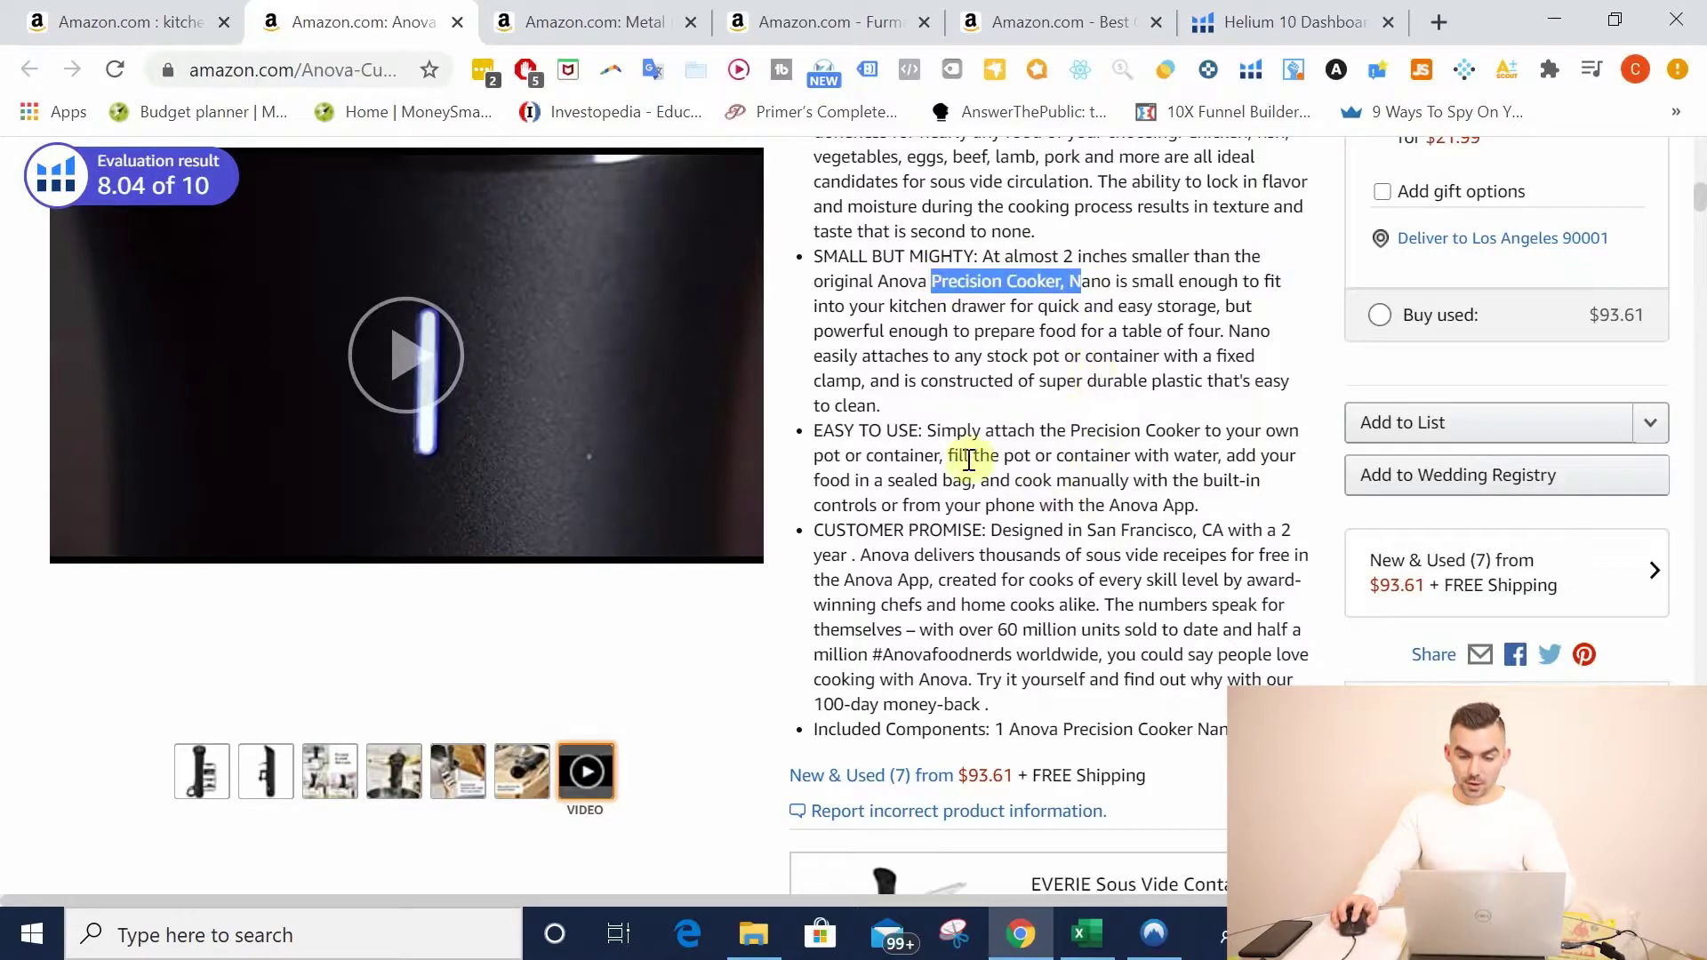
drag(947, 455, 1129, 455)
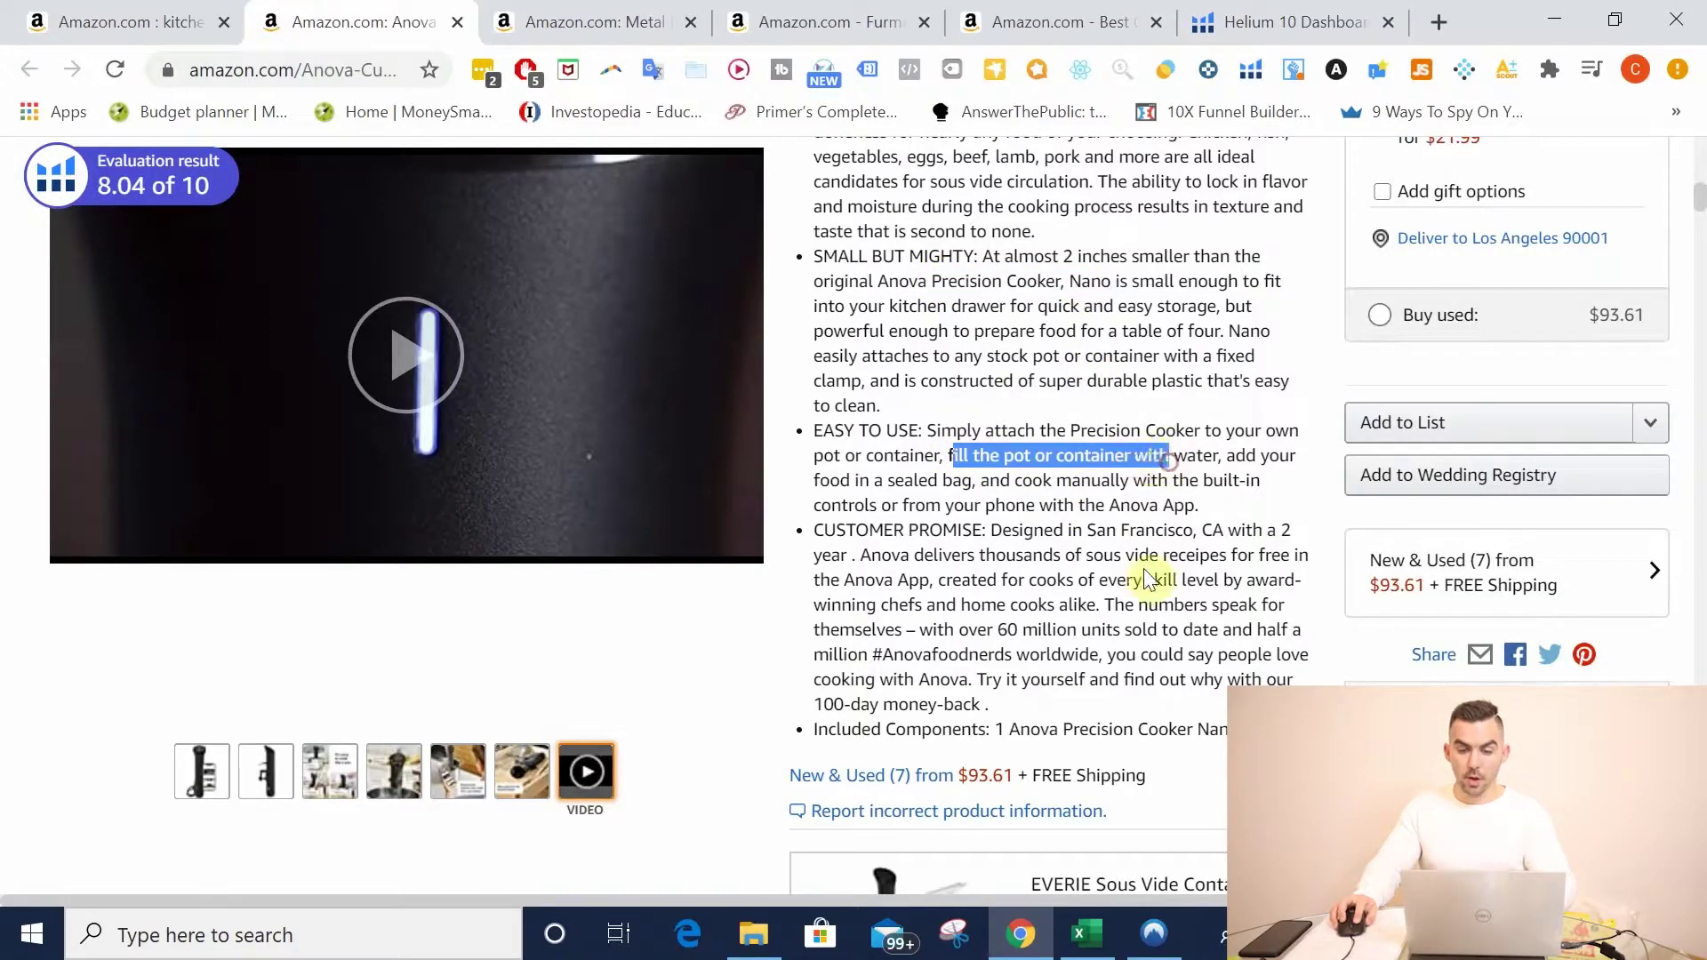
Step: Find the Product information table on the Anova listing and copy the product's ASIN
scroll(1147, 583, down, 4)
scroll(1144, 584, down, 20)
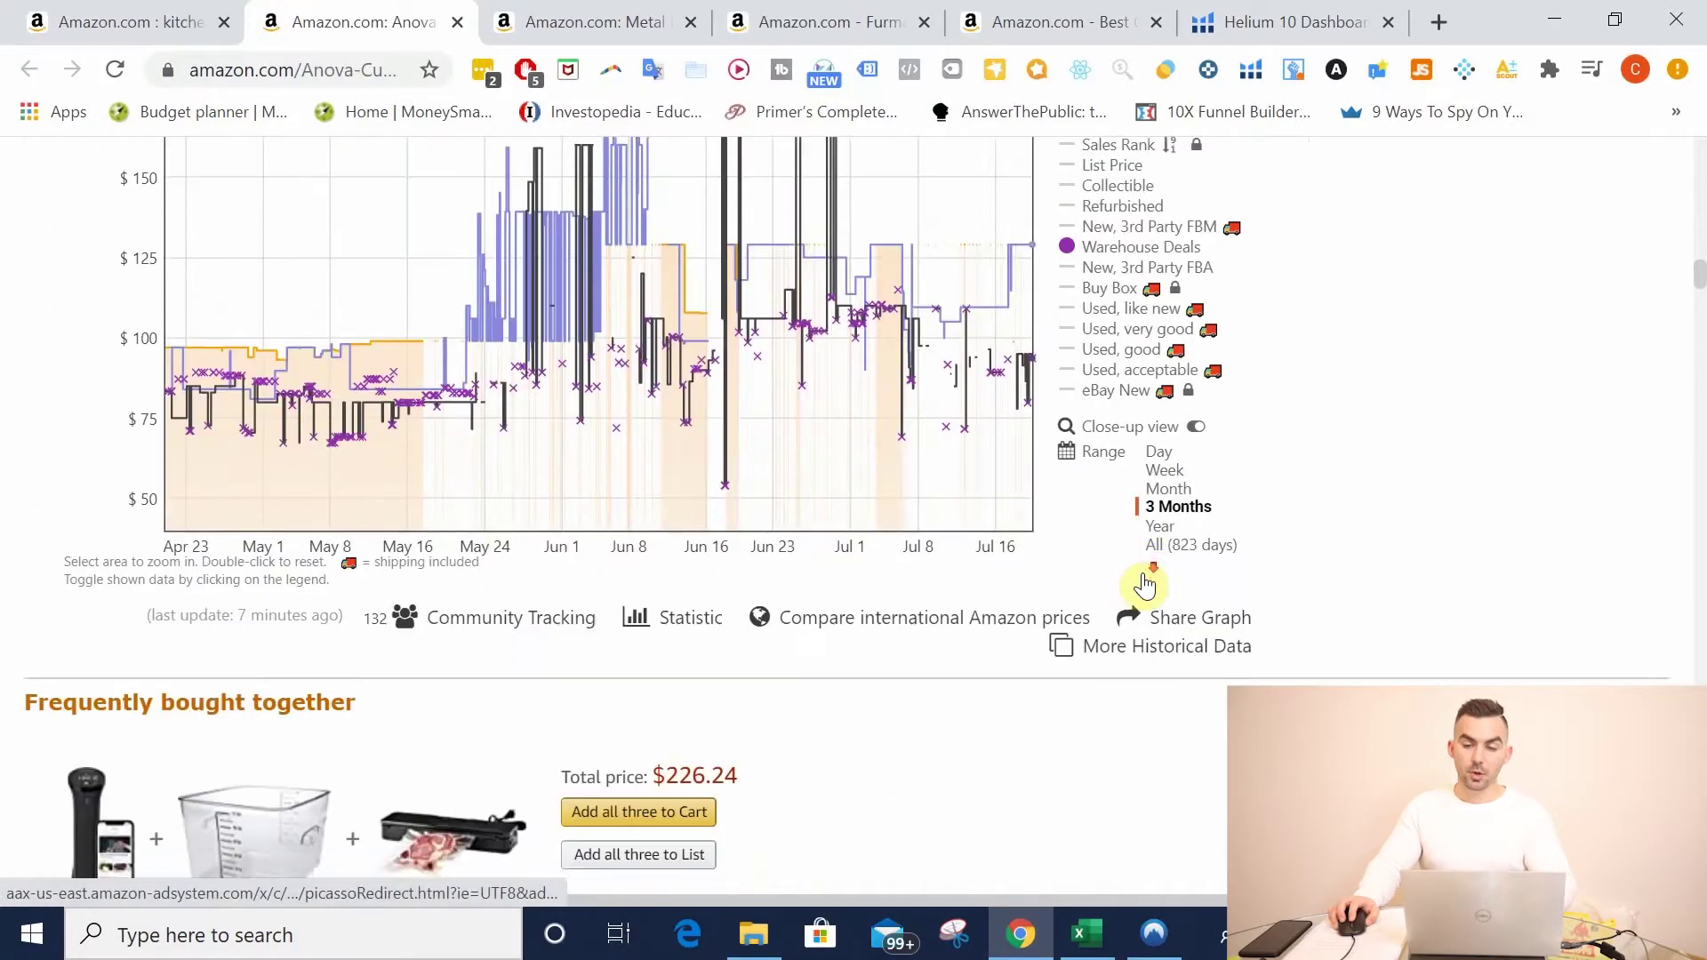
scroll(1144, 585, down, 20)
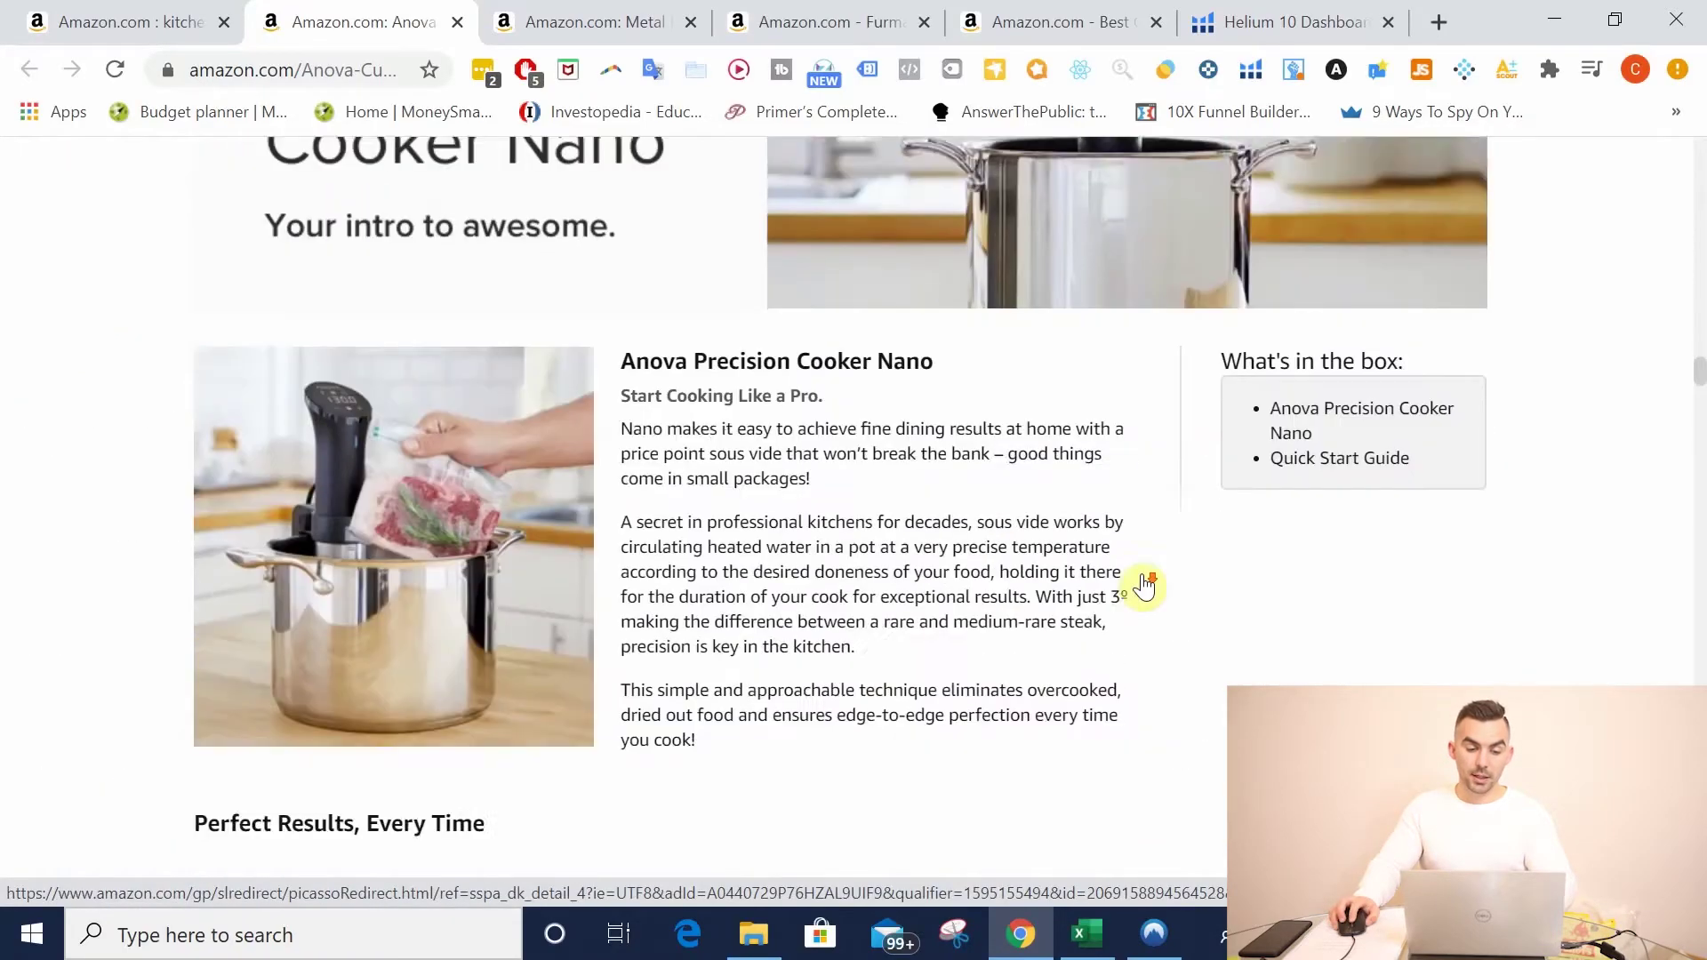
scroll(1145, 585, down, 18)
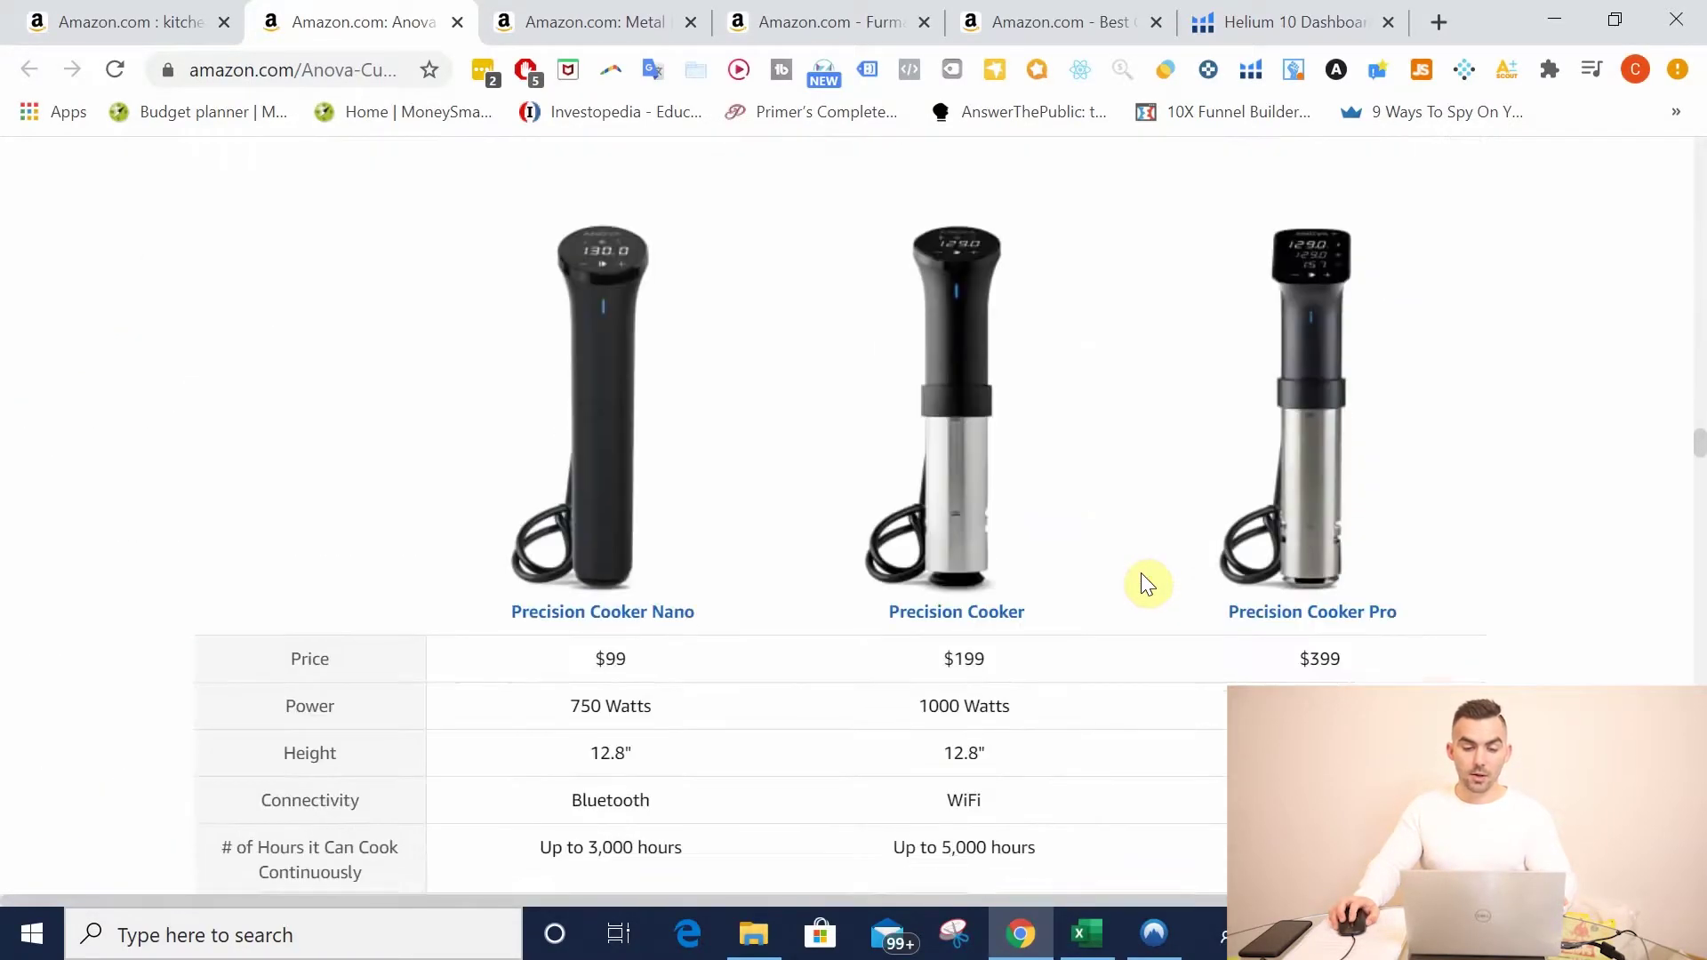
scroll(1141, 576, down, 7)
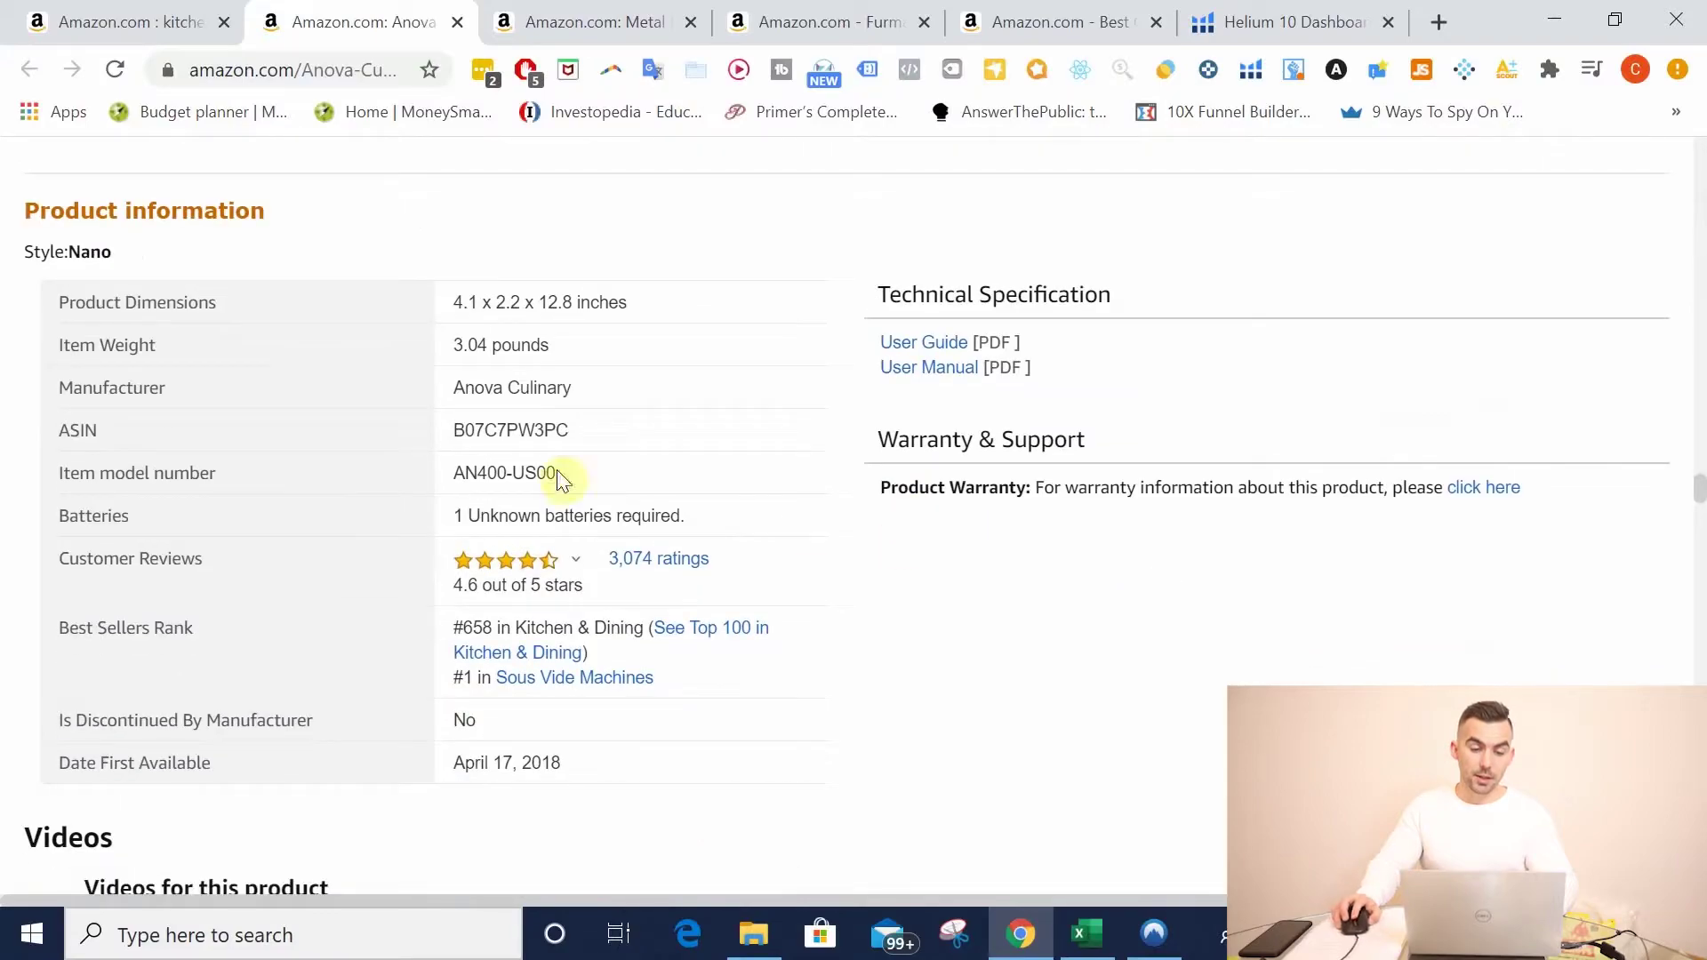
drag(575, 431, 451, 430)
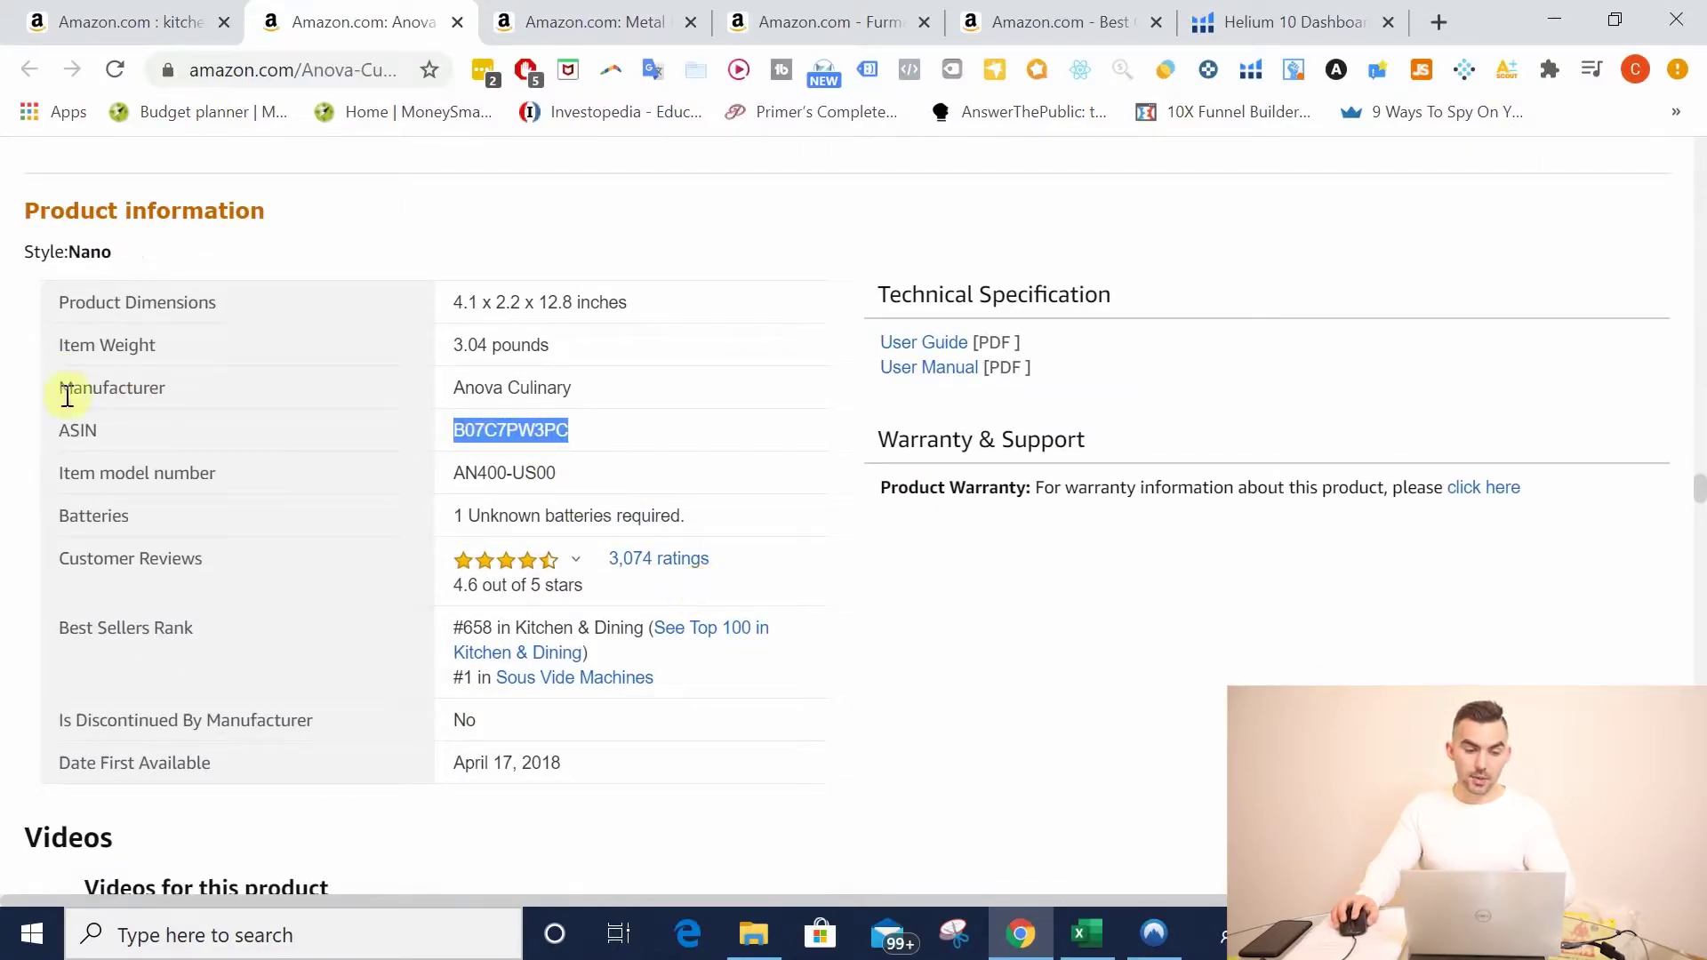
Step: Switch to Helium 10 and open the Cerebro reverse ASIN lookup among the keyword research tools
click(1291, 18)
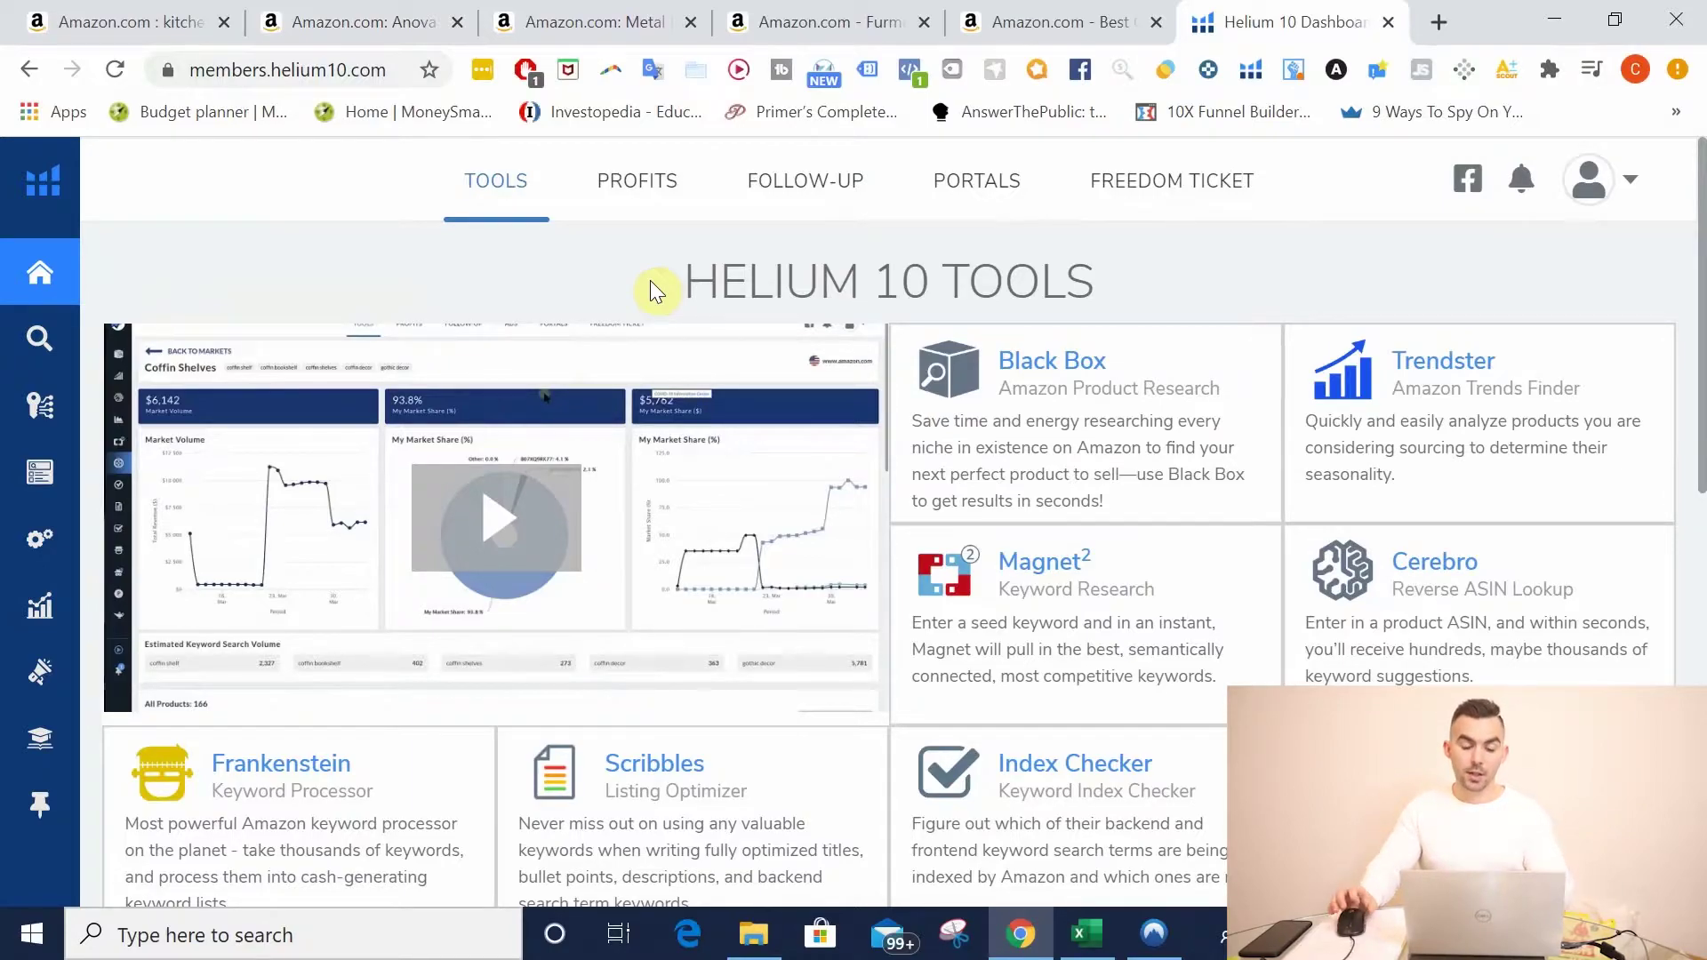
mouse_move(65, 396)
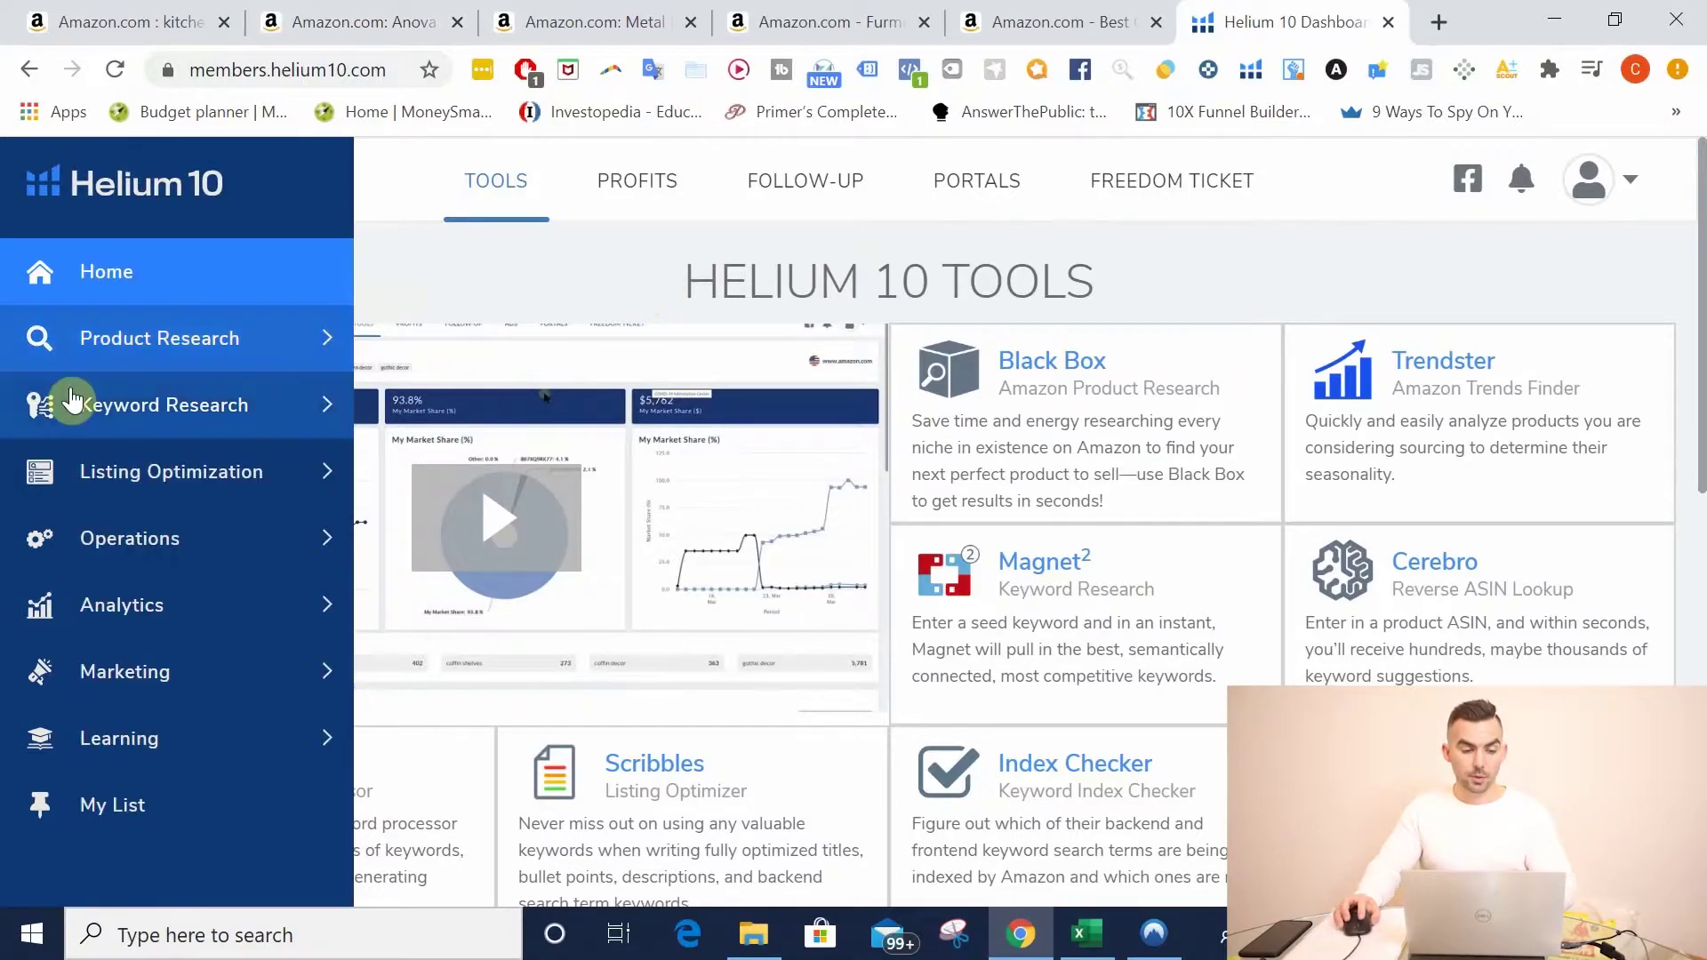
click(247, 420)
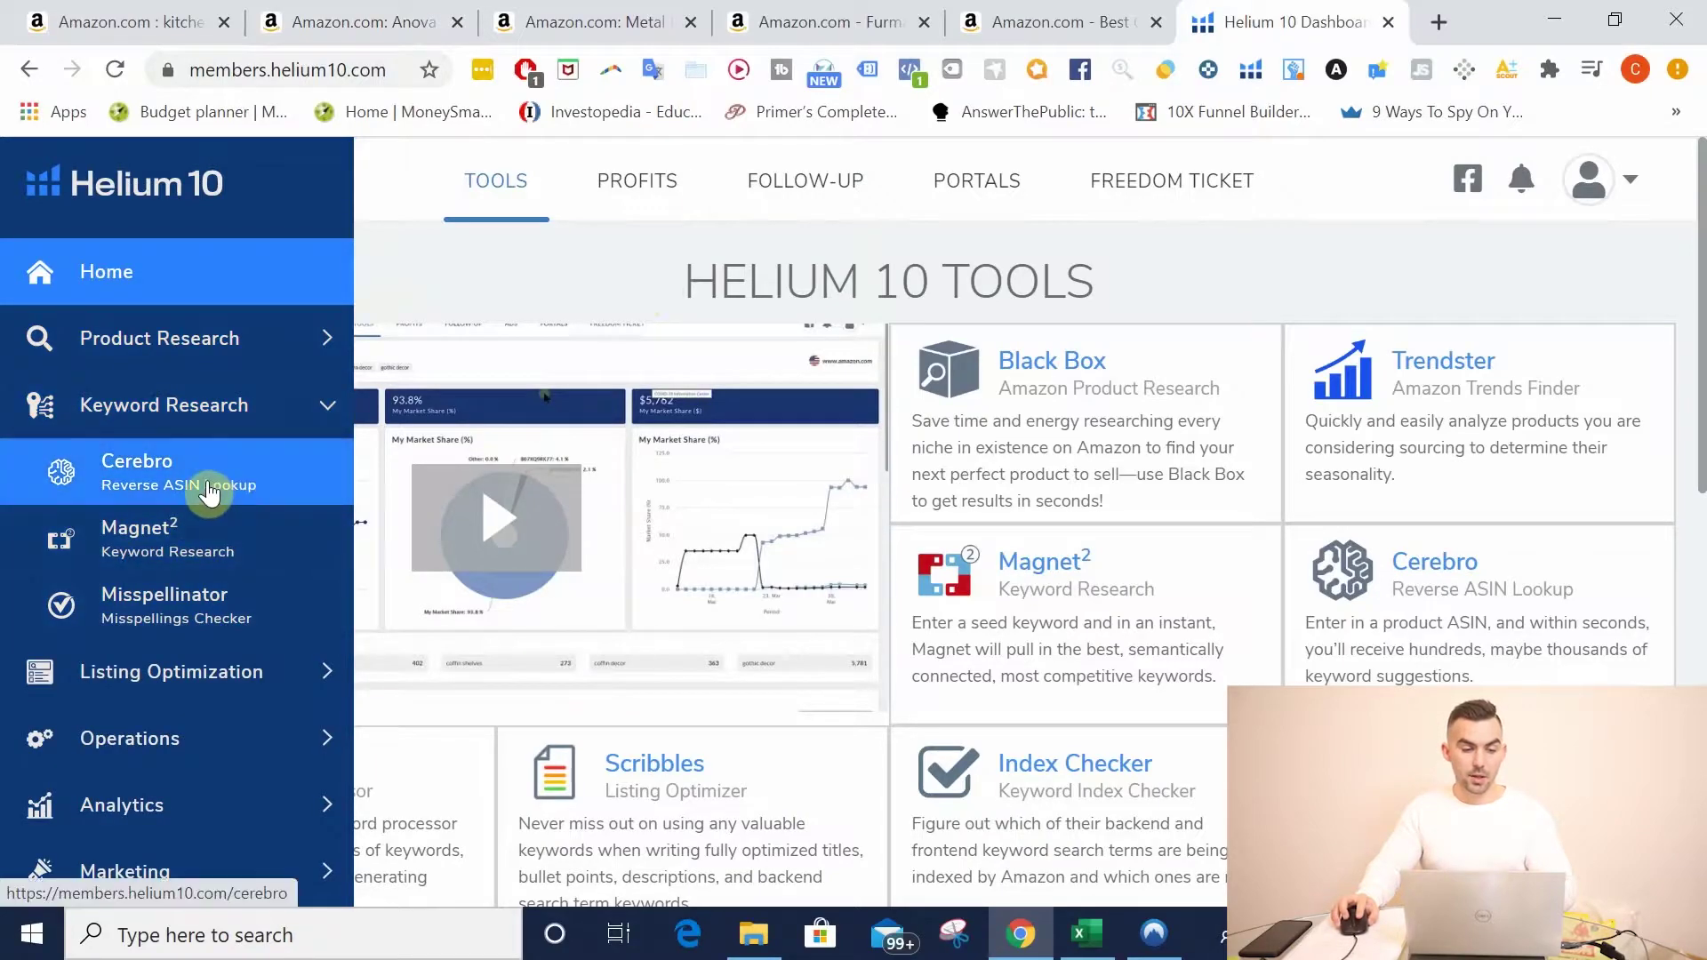
click(208, 491)
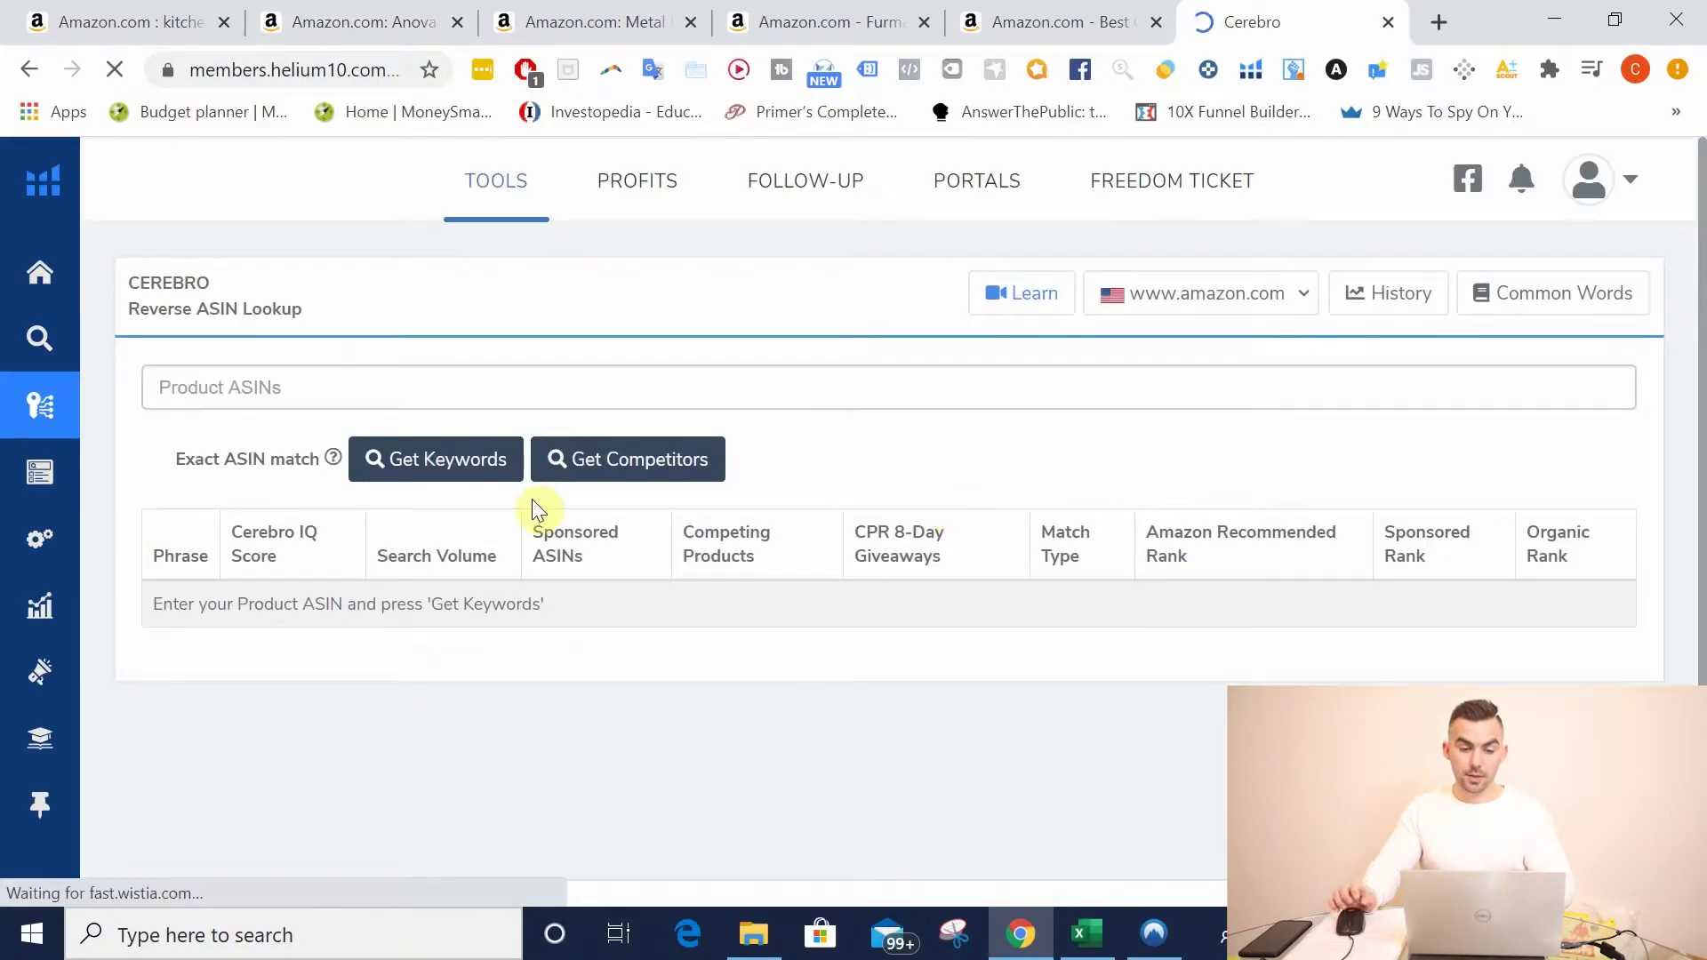
Step: Enter the ASIN B07C7PW3PC in Cerebro and run the keyword lookup for it
click(311, 388)
text(B07C7PW3PC)
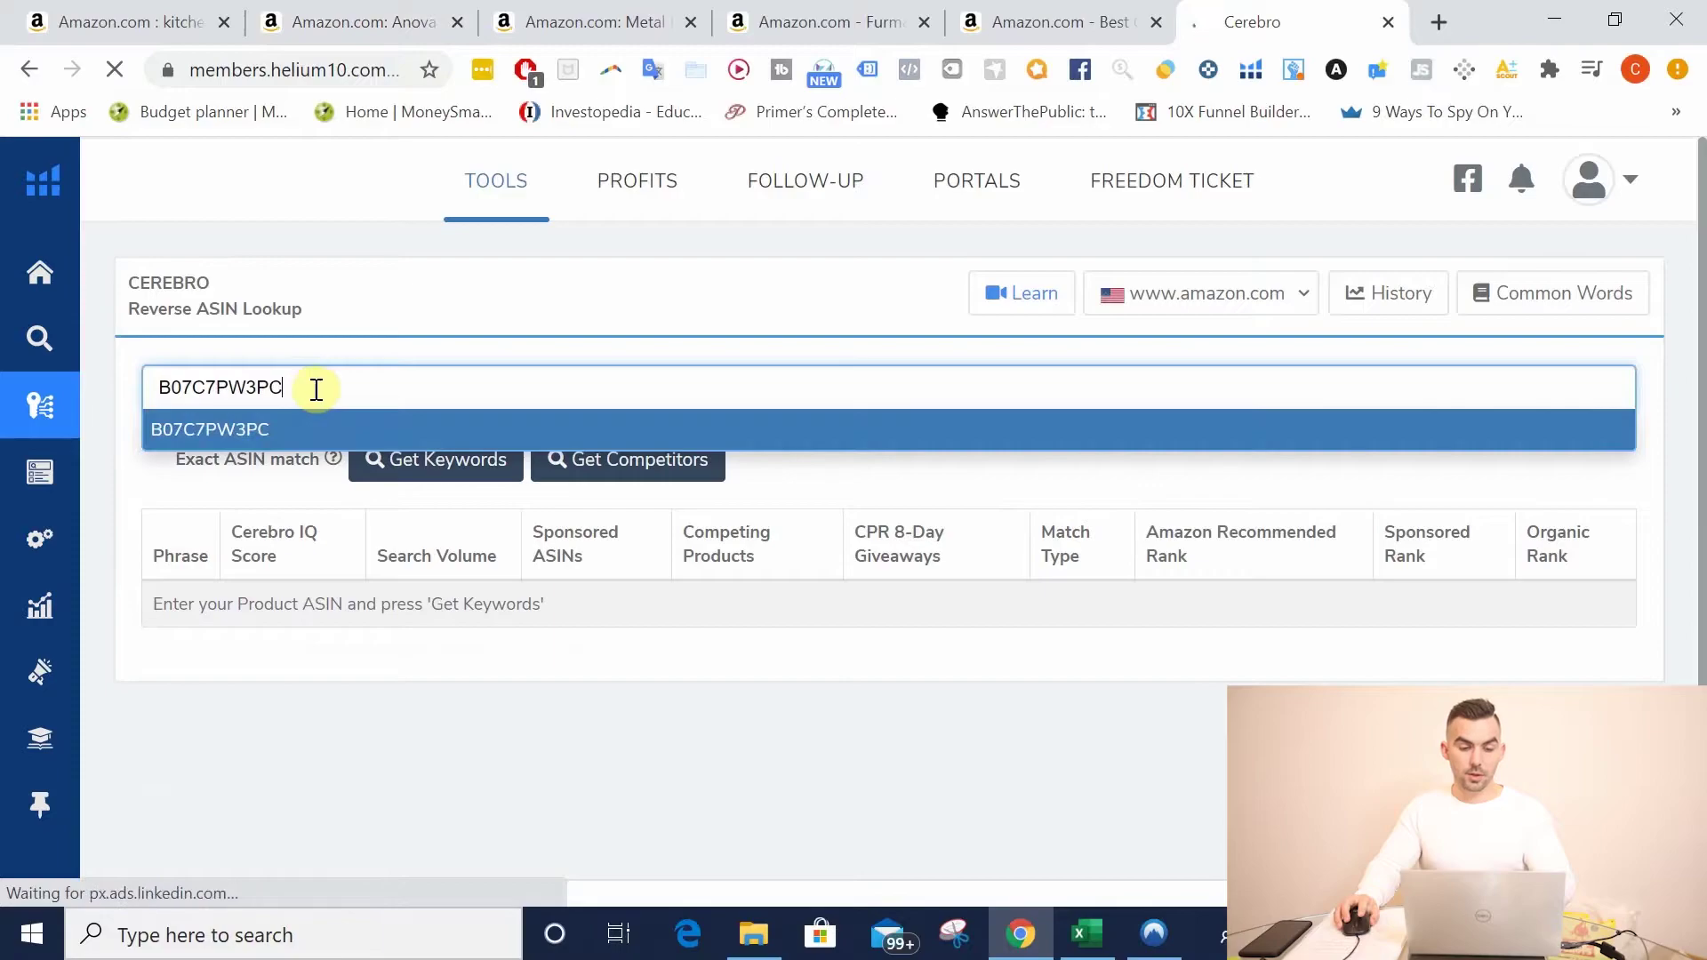
click(446, 427)
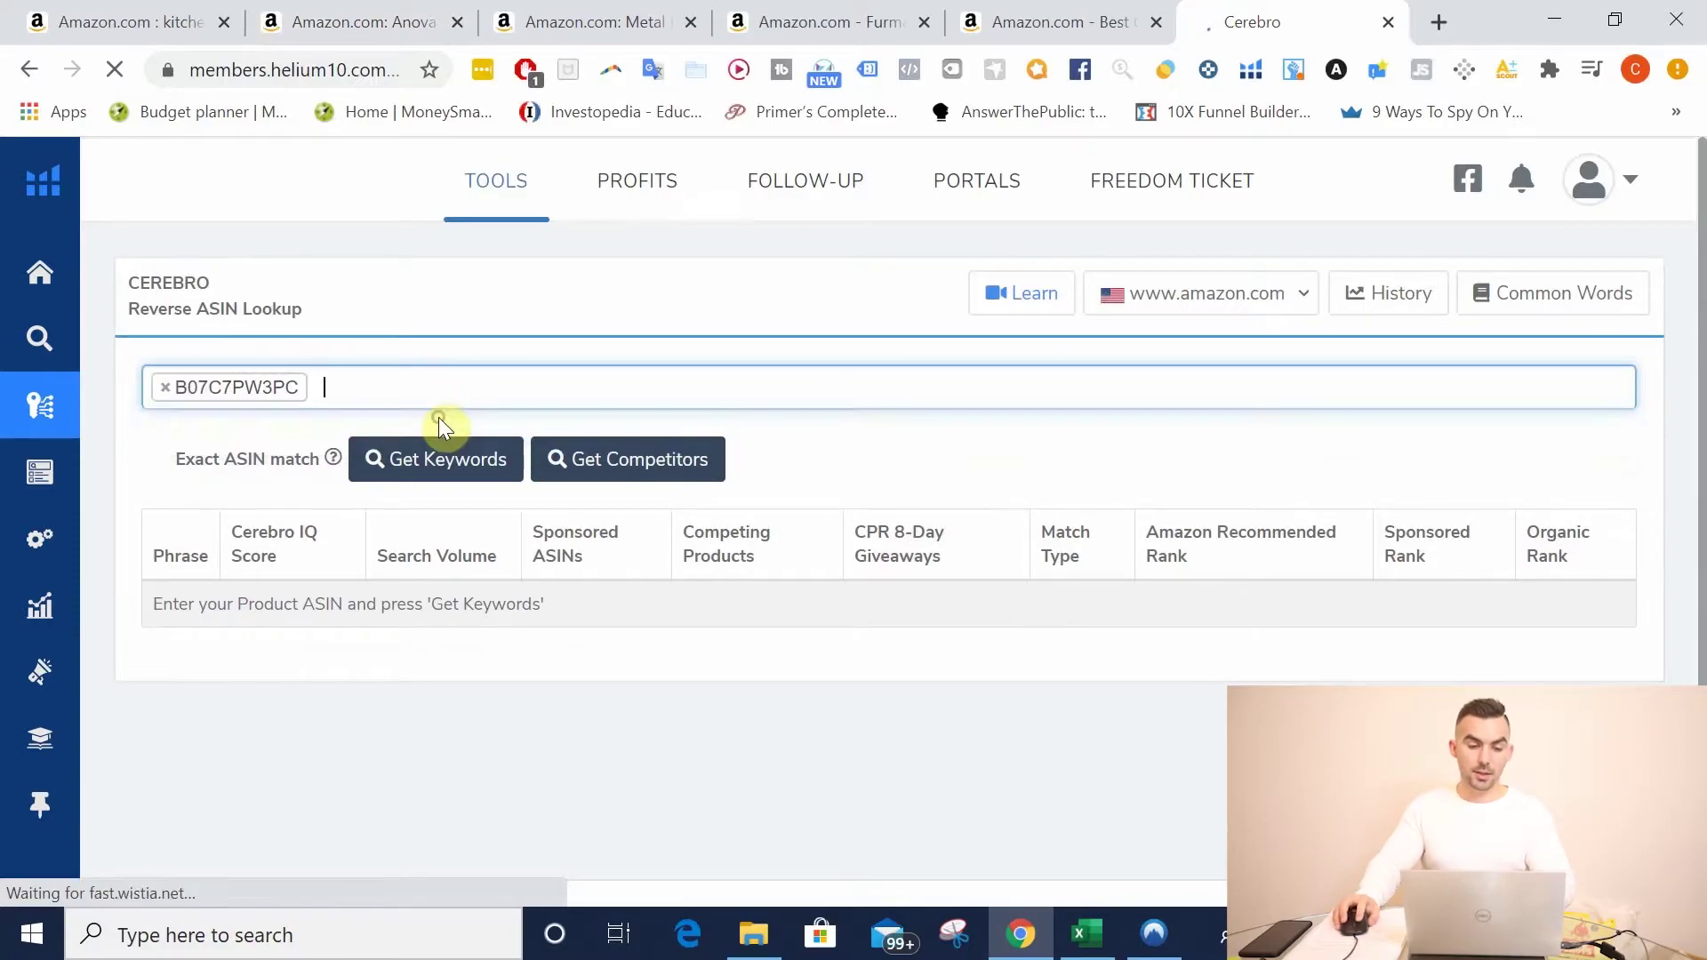
click(455, 467)
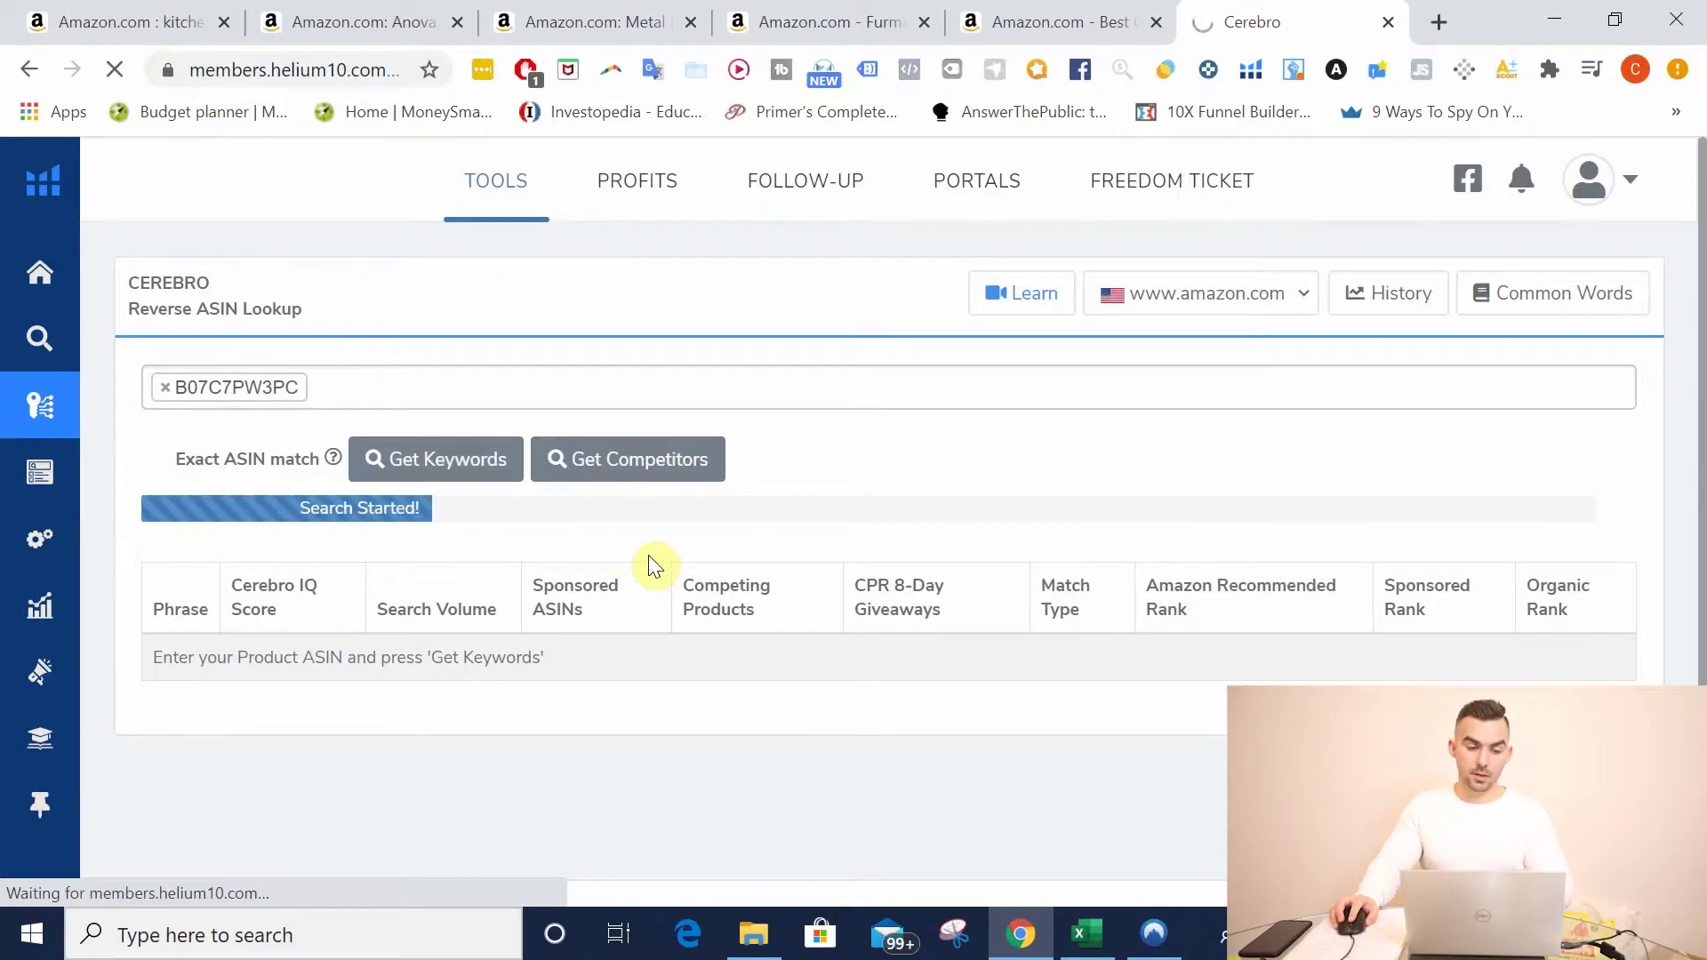
scroll(650, 560, down, 1)
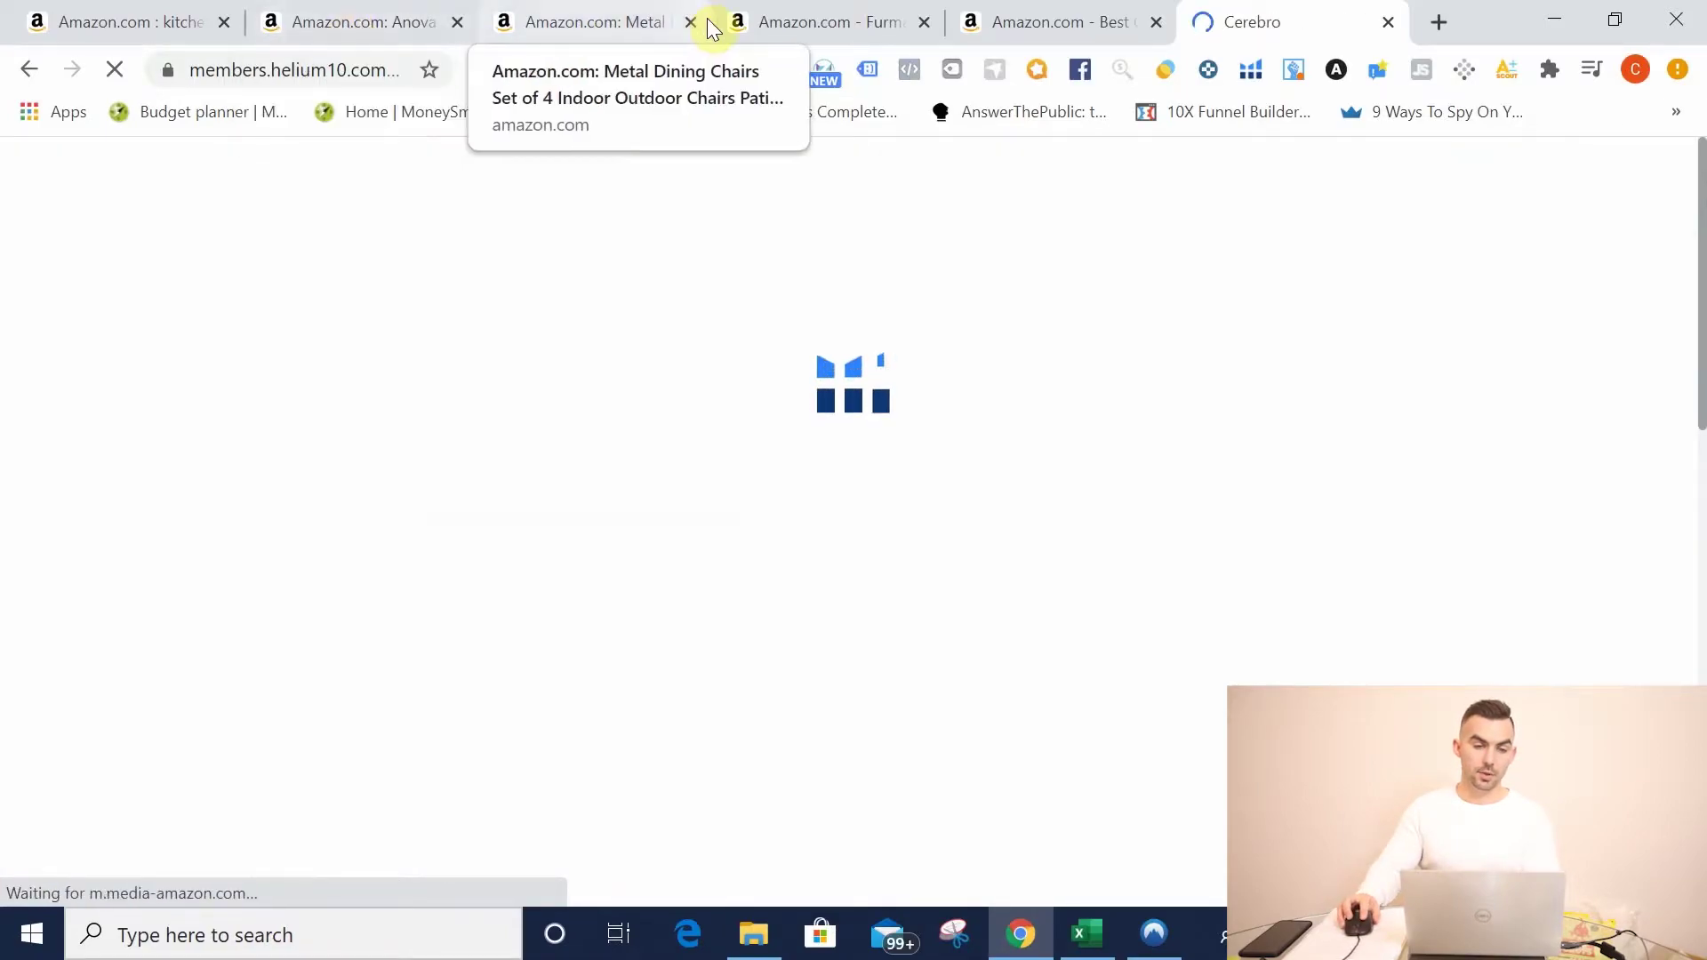
Step: Close the Metal Dining Chairs page and the two other Amazon pages between the Anova listing and Cerebro
click(690, 24)
click(690, 25)
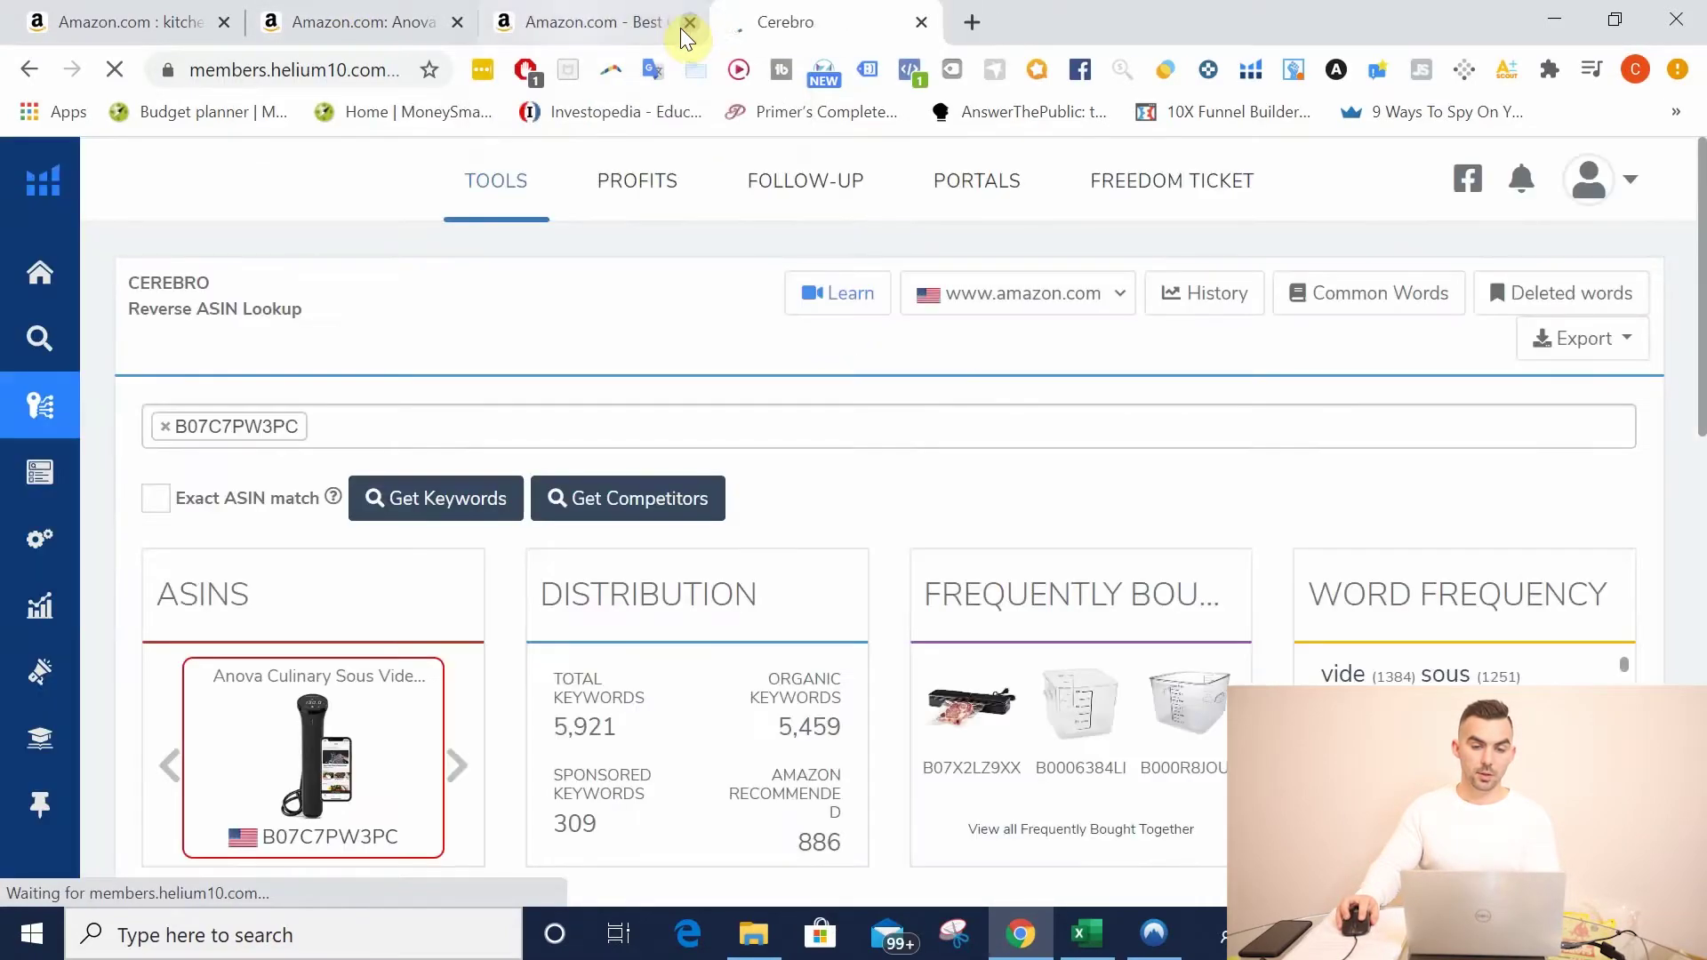
click(690, 23)
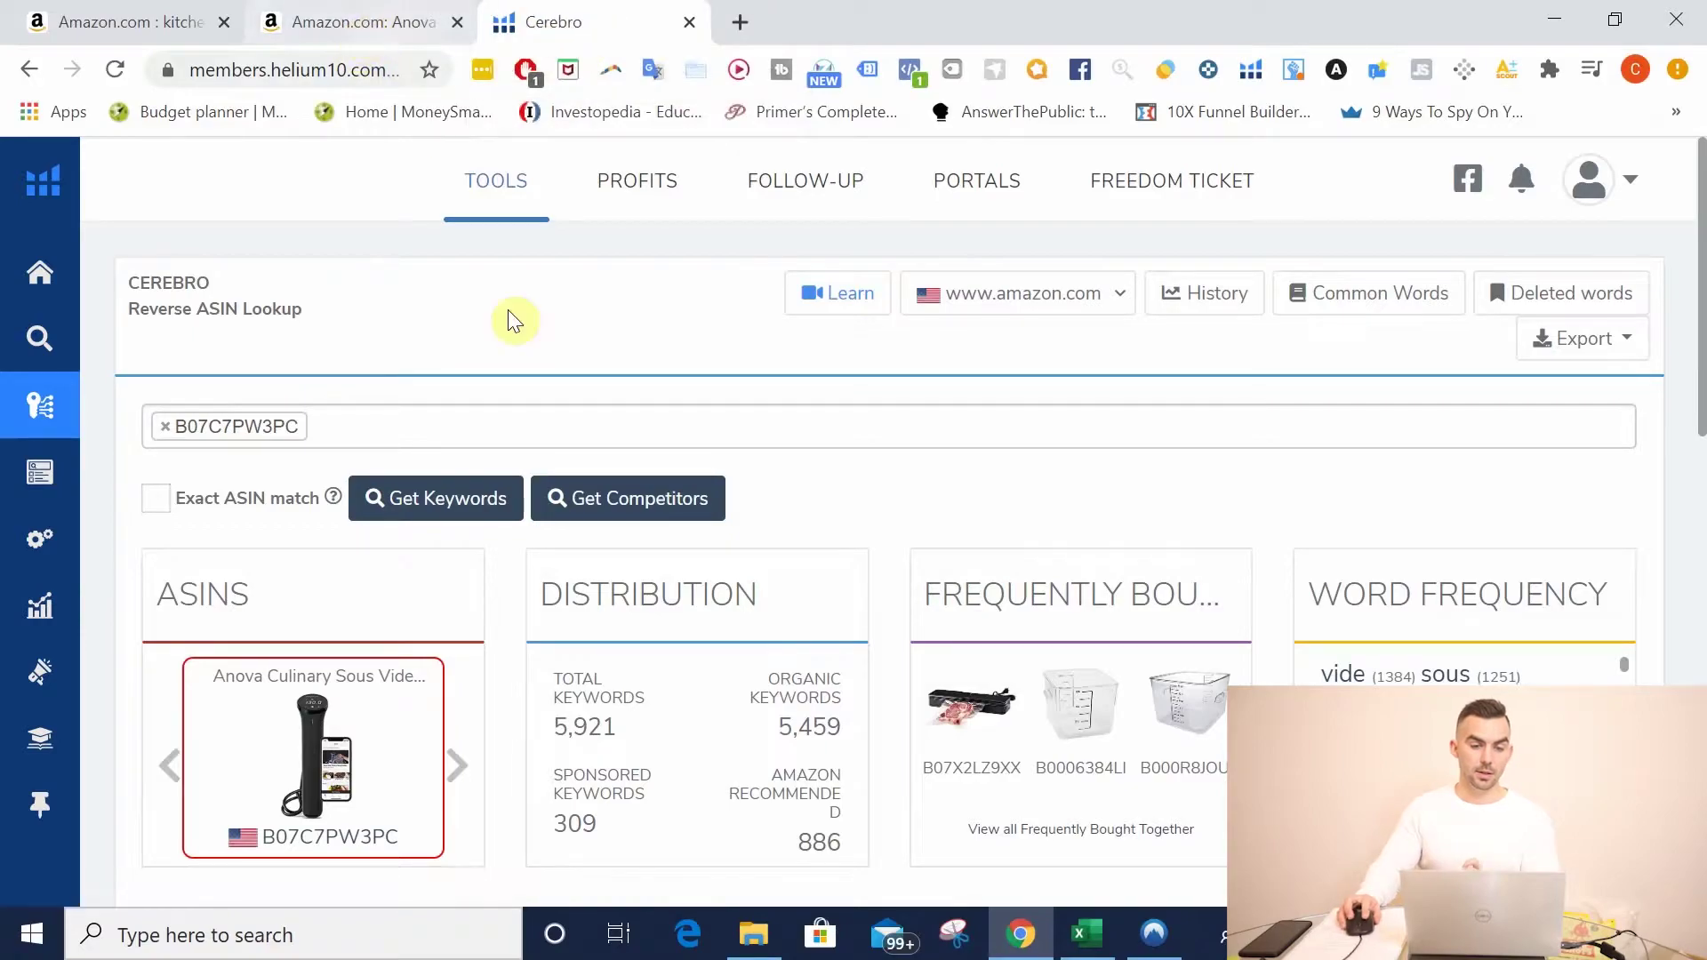
Step: Review the Cerebro results for the Anova cooker, from the keyword distribution and filters to the list of phrases
scroll(612, 451, down, 2)
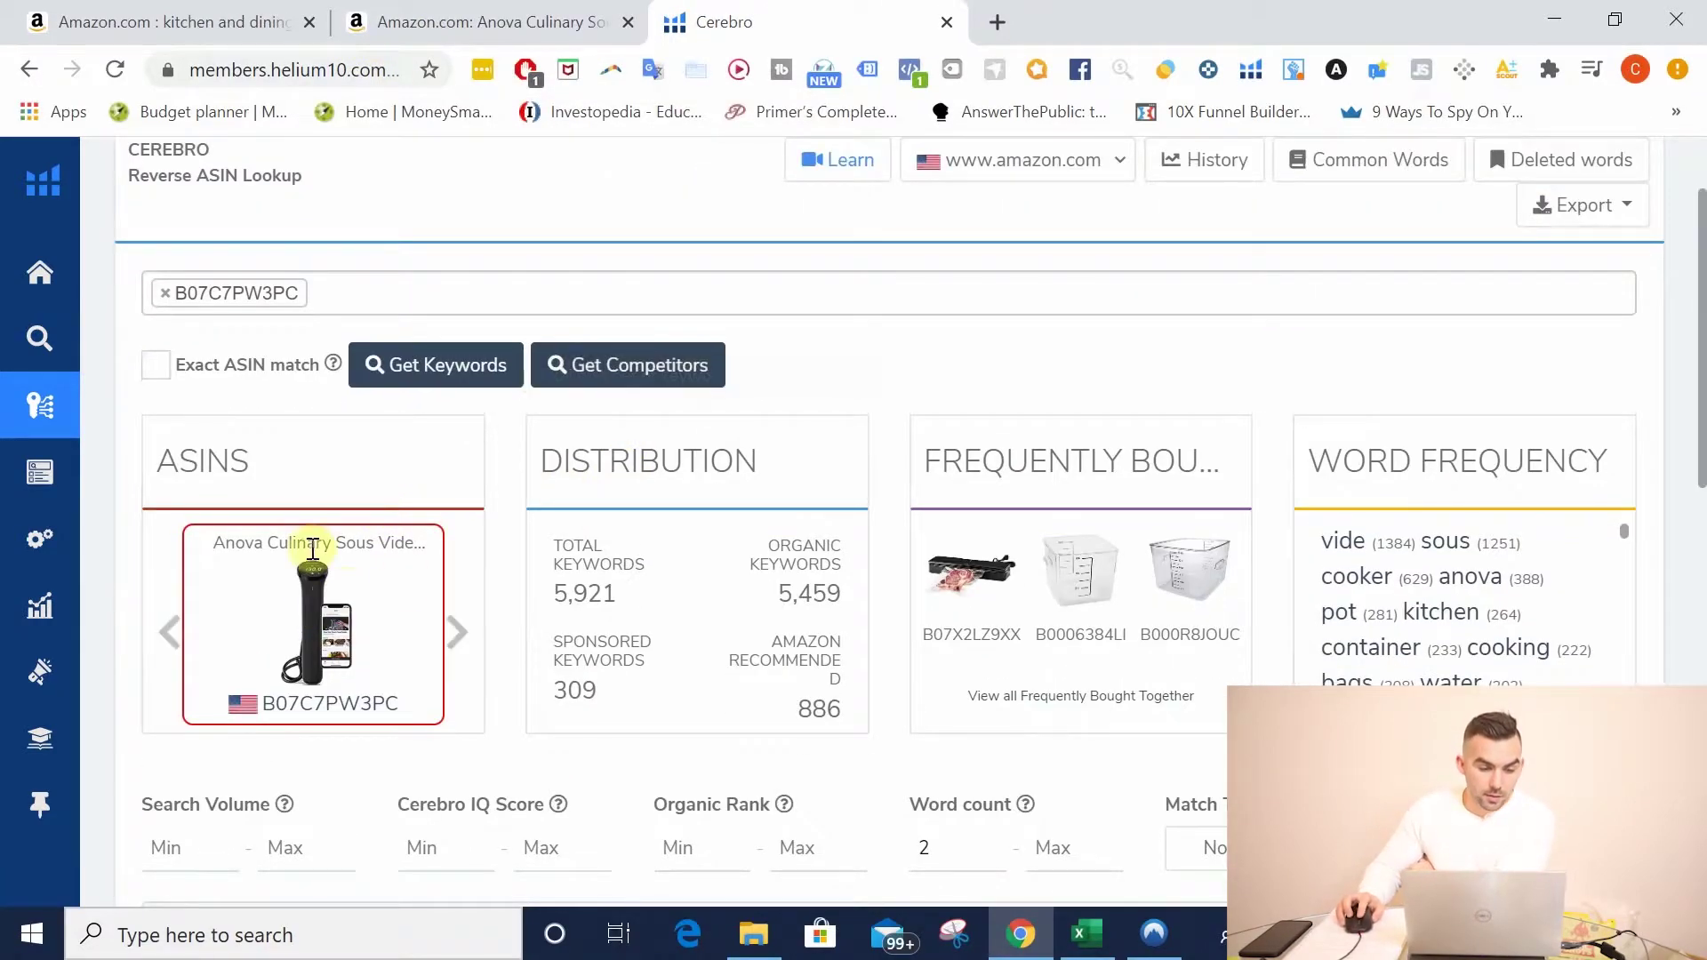
scroll(409, 537, down, 2)
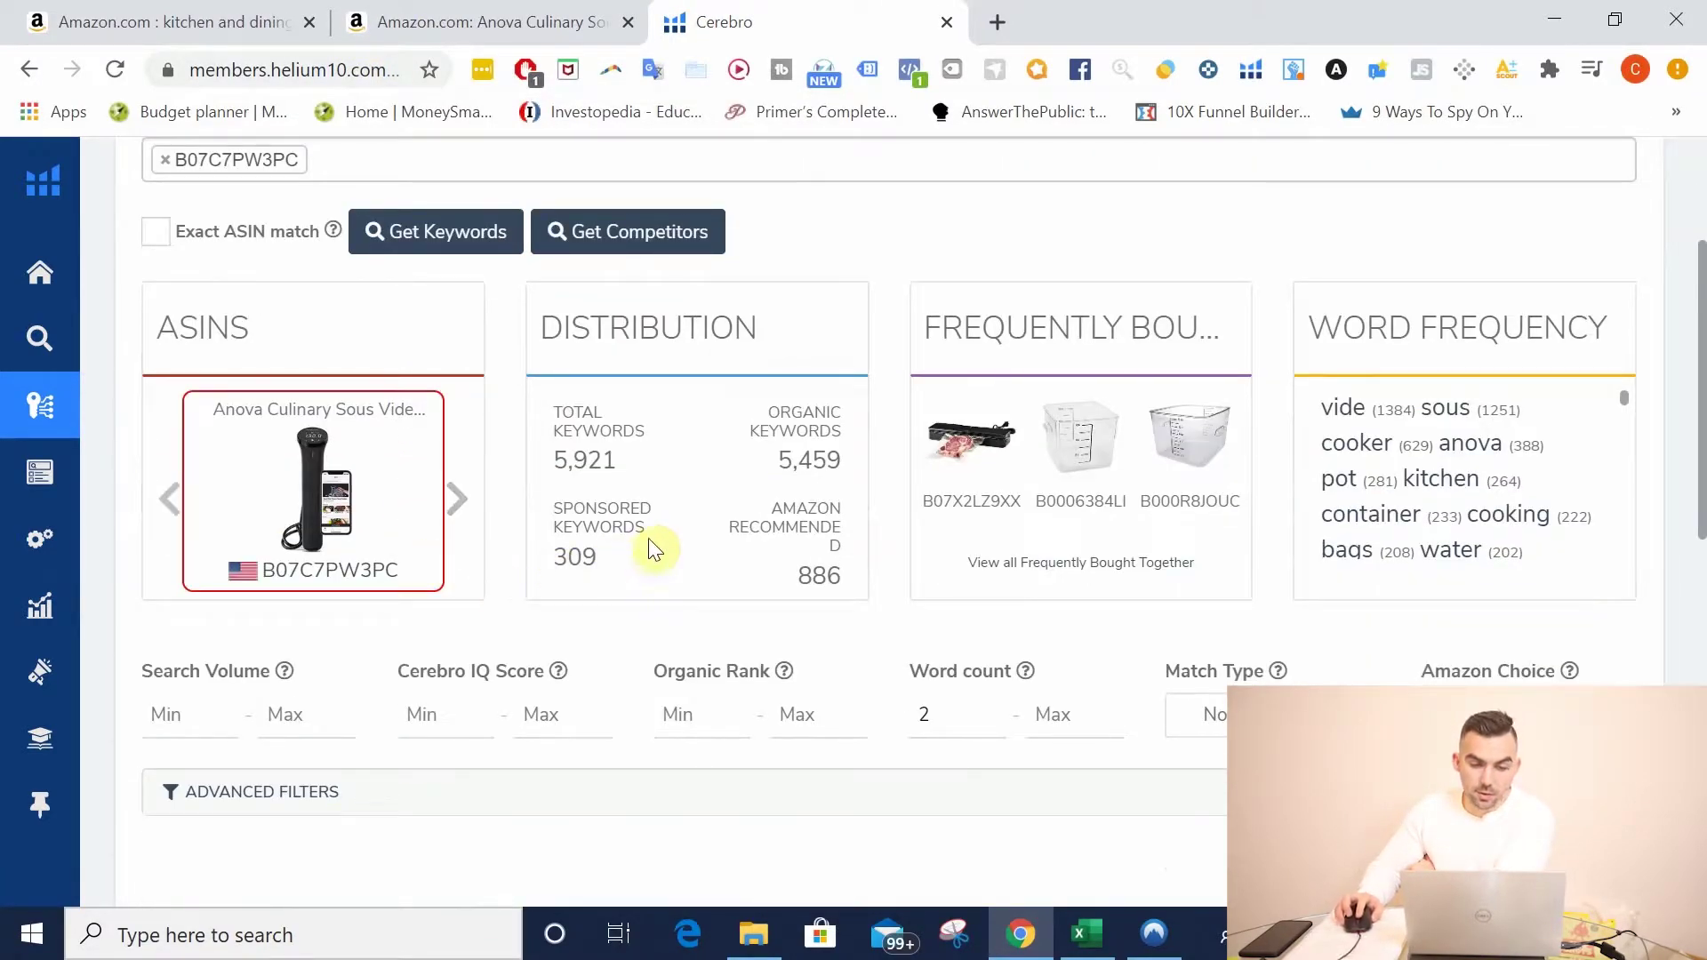
scroll(867, 534, down, 3)
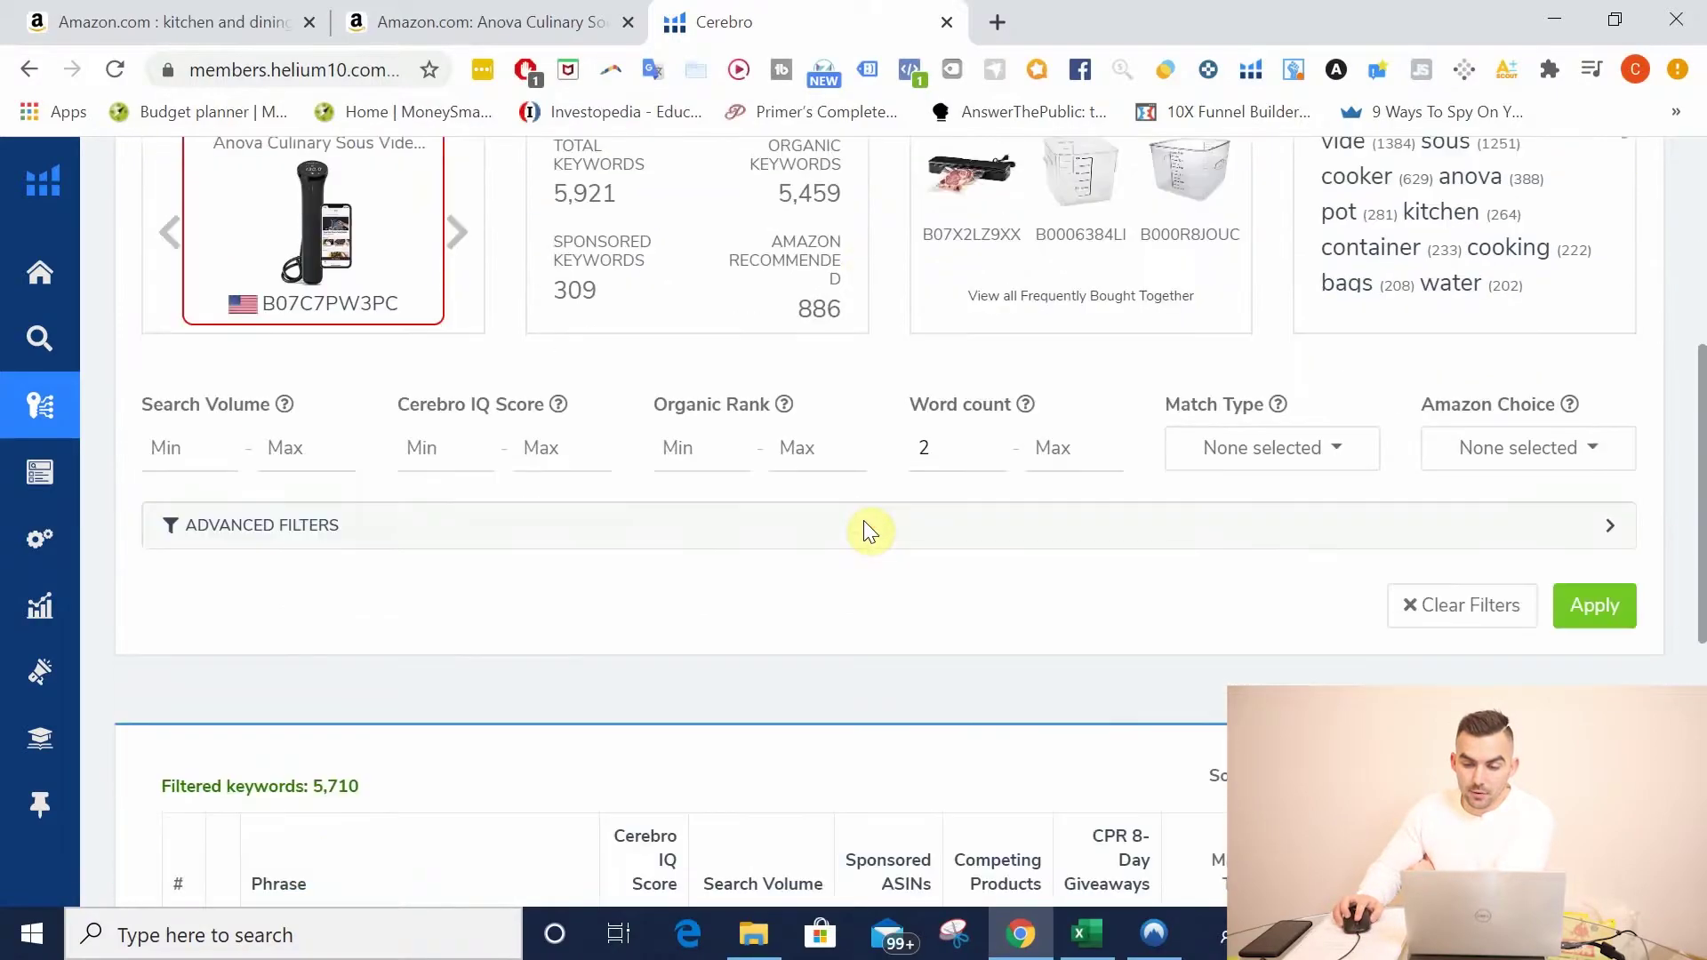
scroll(862, 521, down, 7)
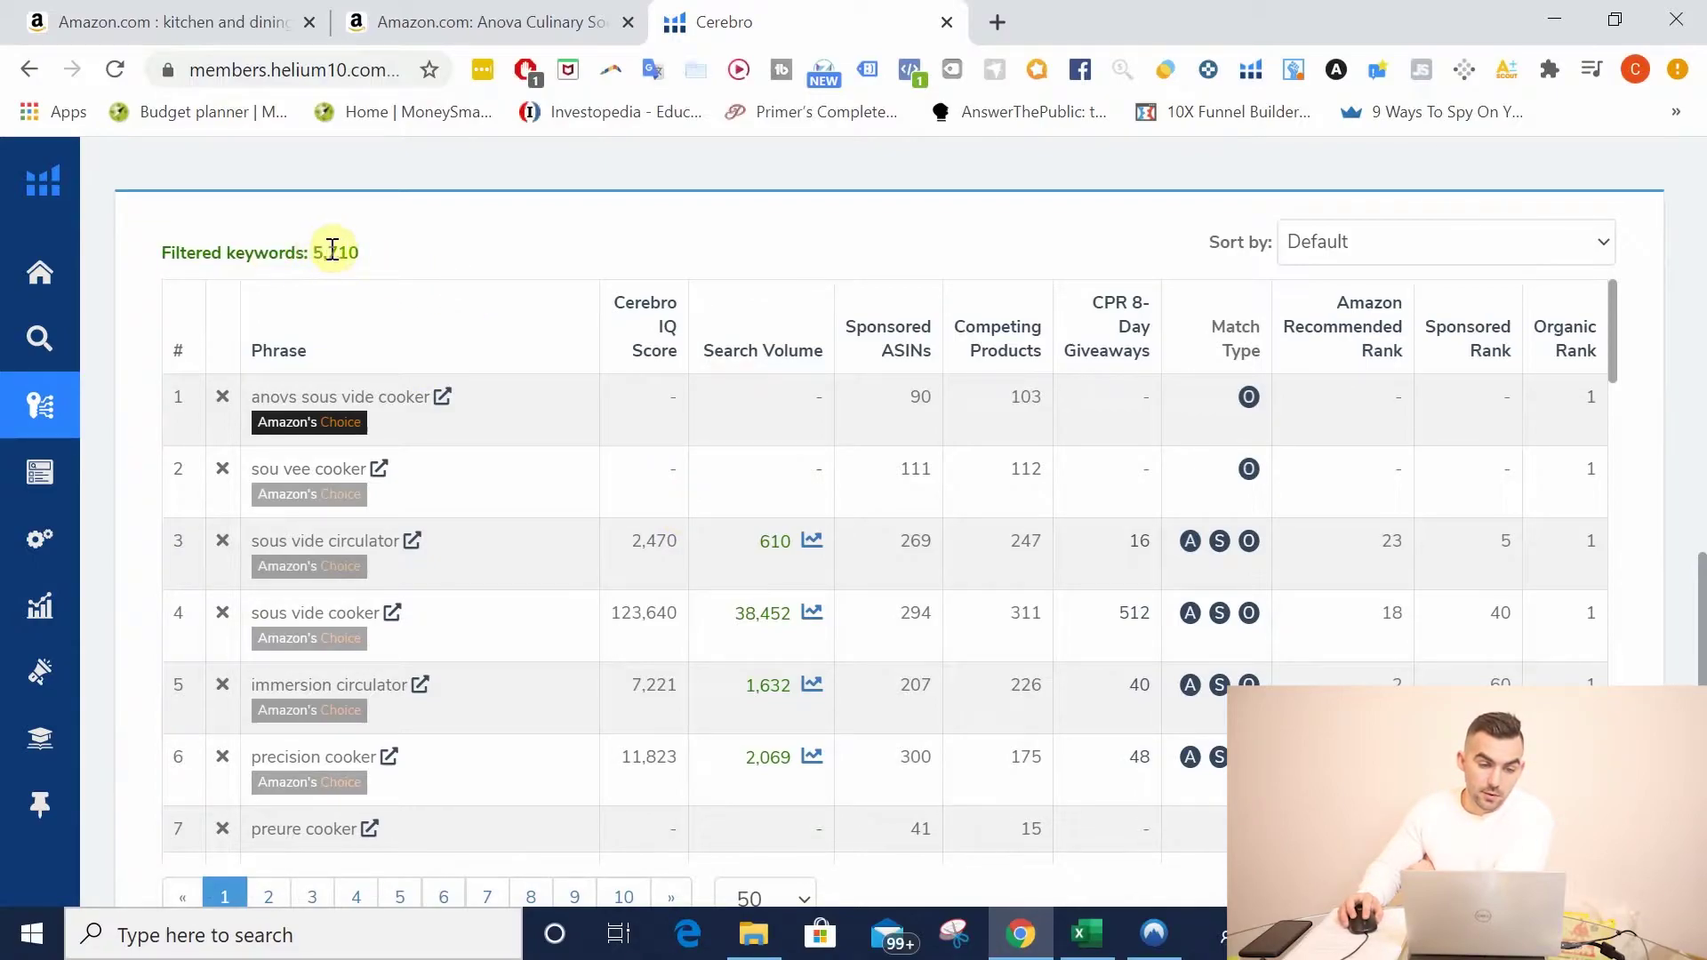
scroll(551, 373, down, 2)
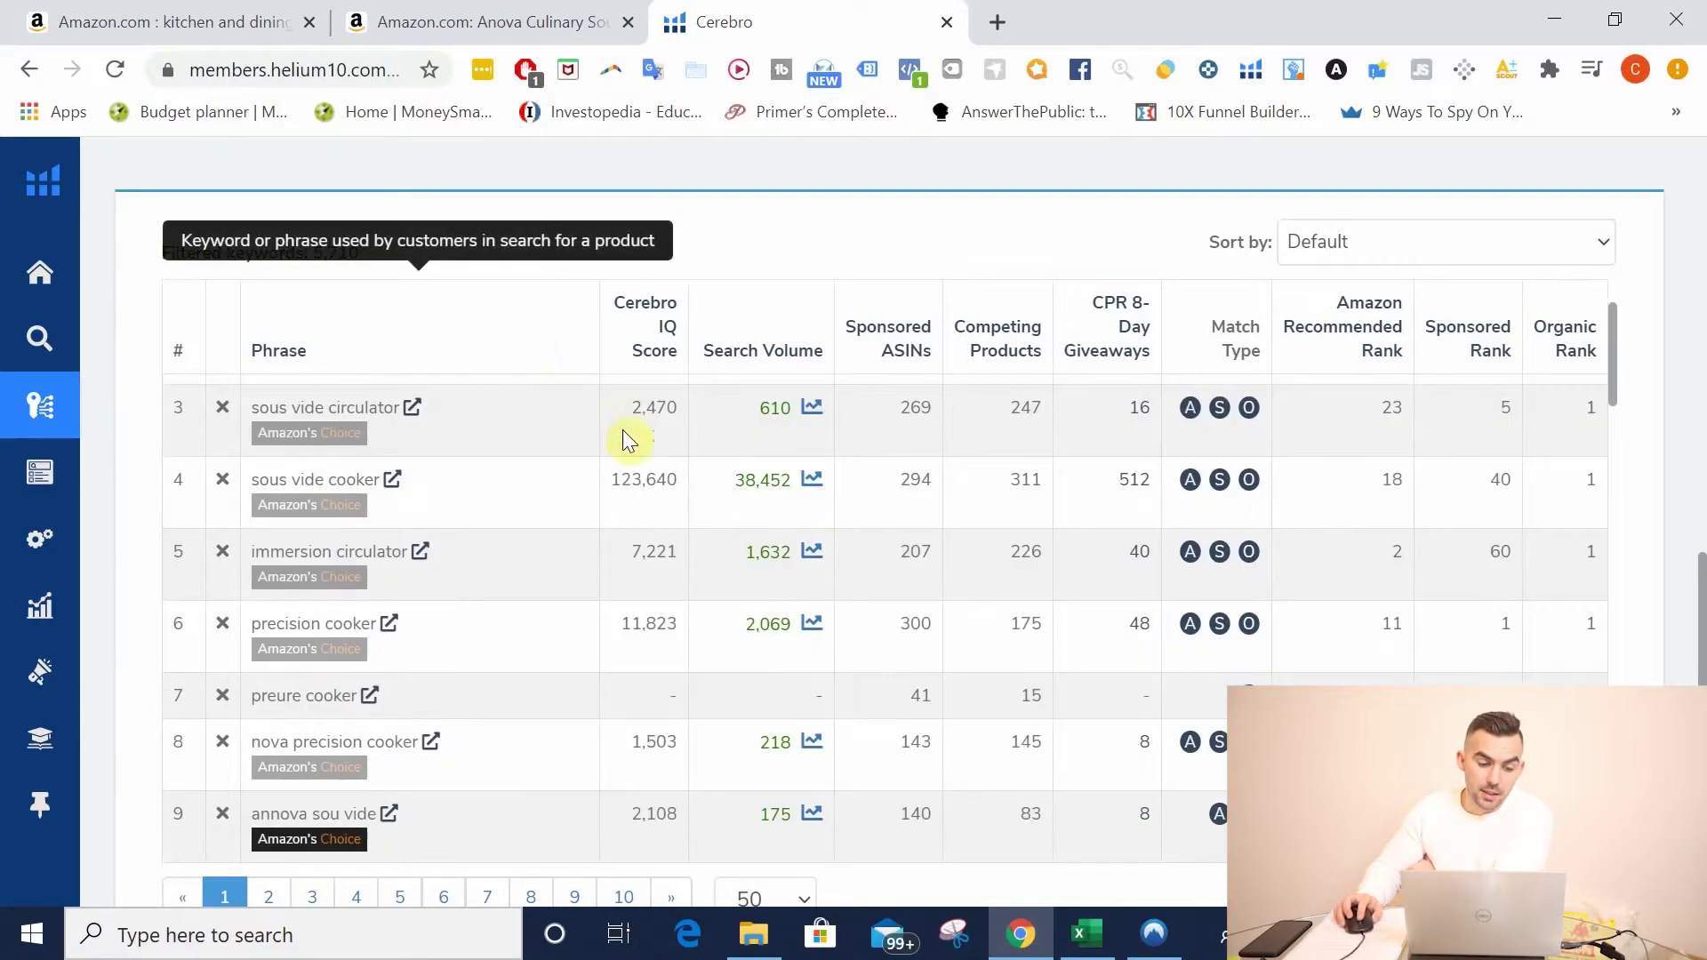
Step: Sort the Cerebro keyword list by search volume from high to low
scroll(810, 536, up, 2)
scroll(823, 556, up, 2)
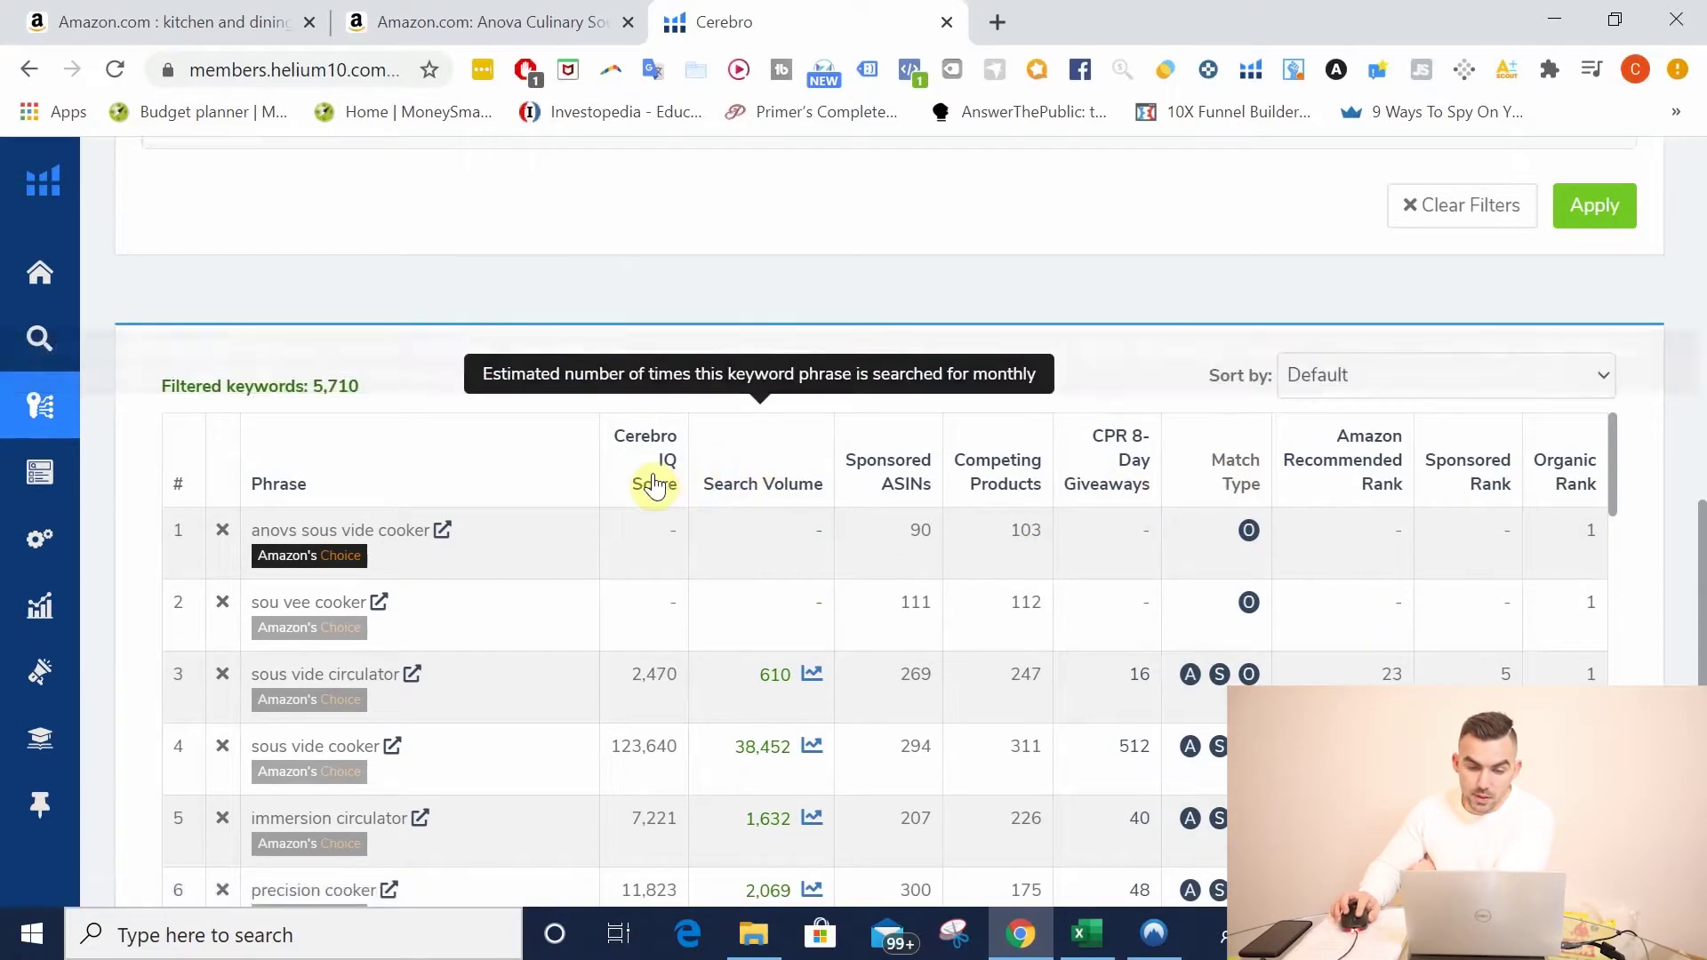
click(782, 484)
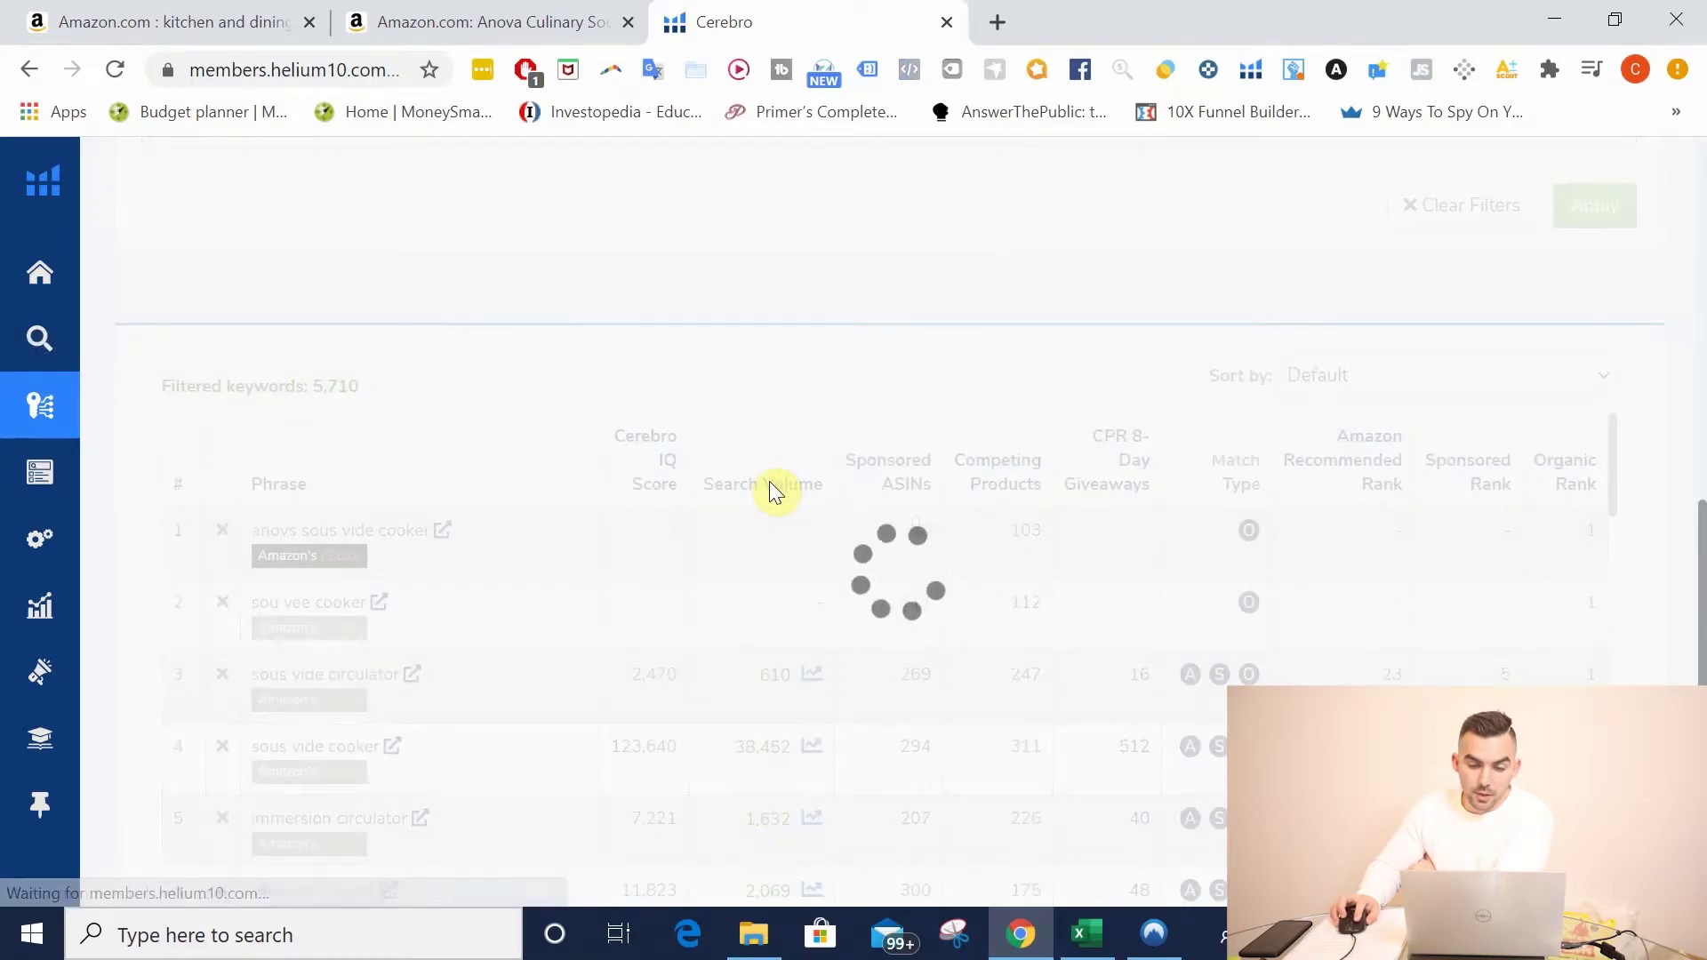
click(770, 485)
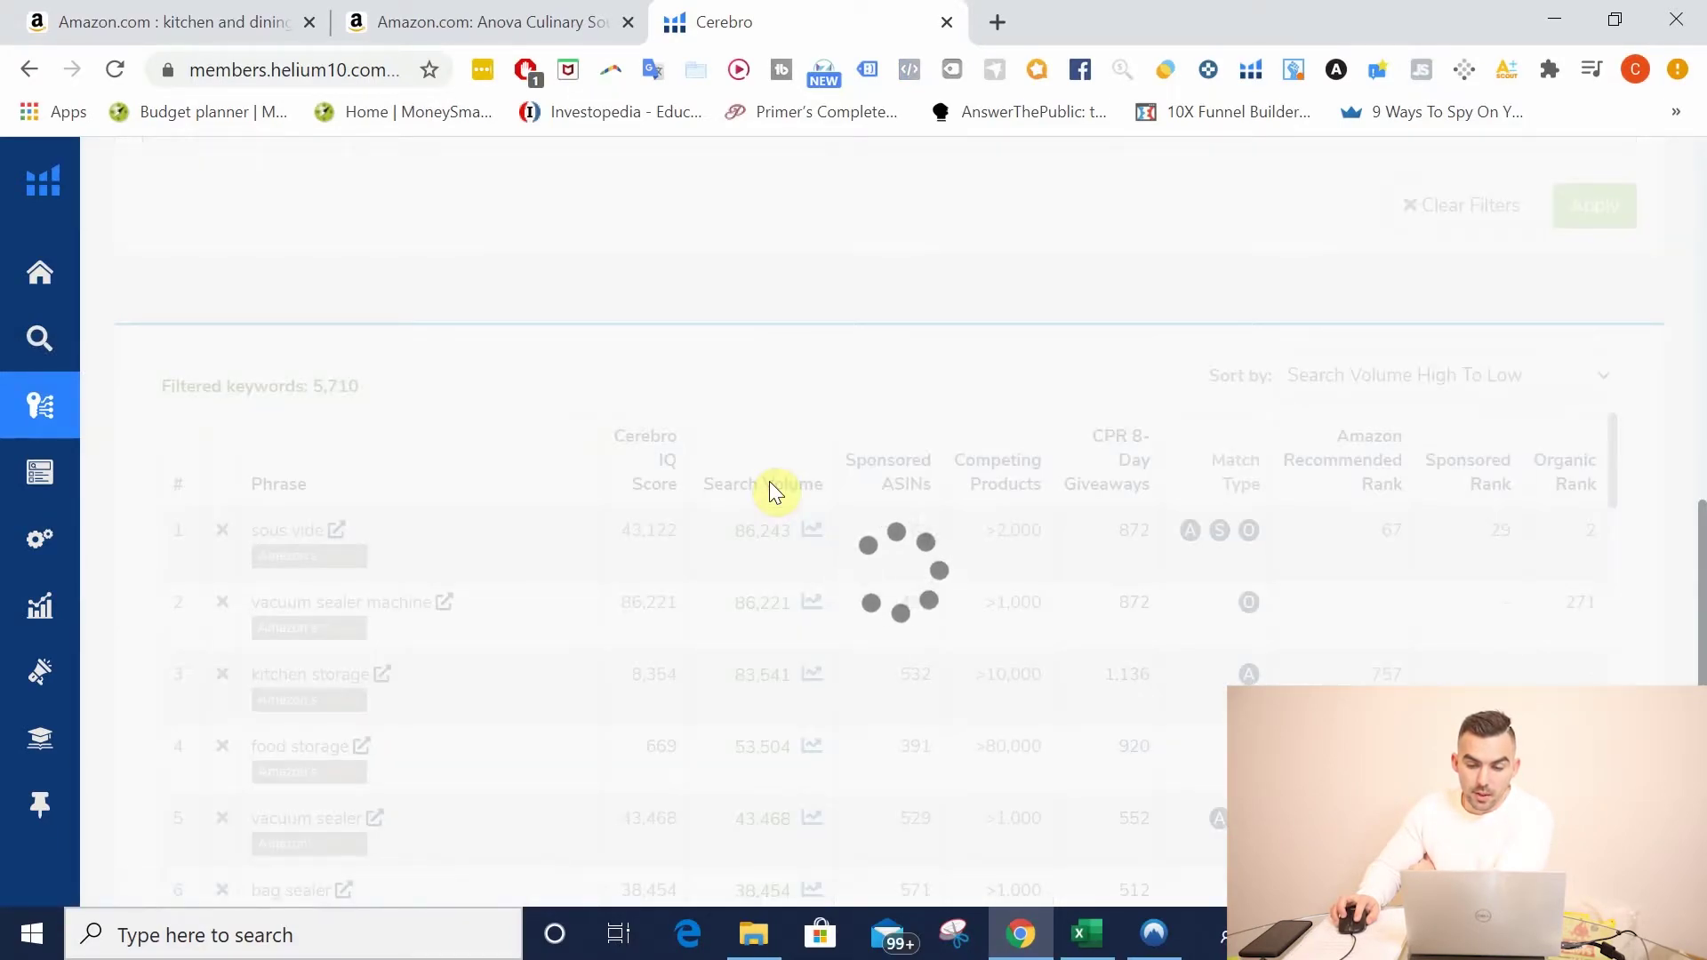
click(770, 481)
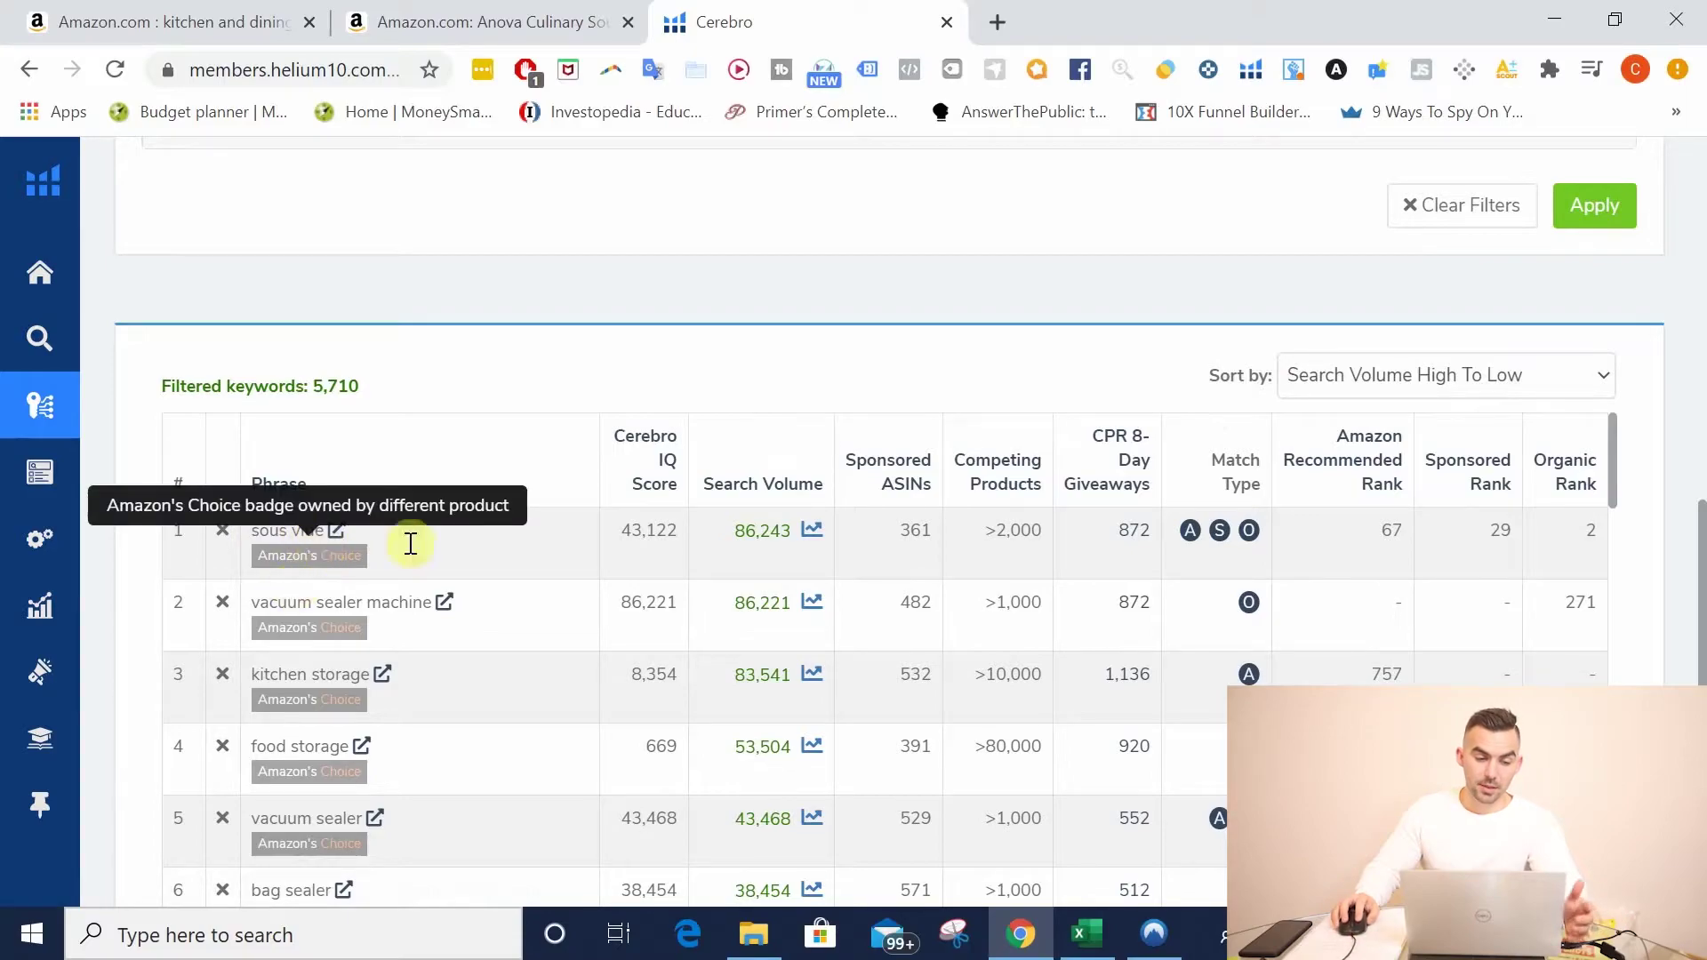
mouse_move(487, 461)
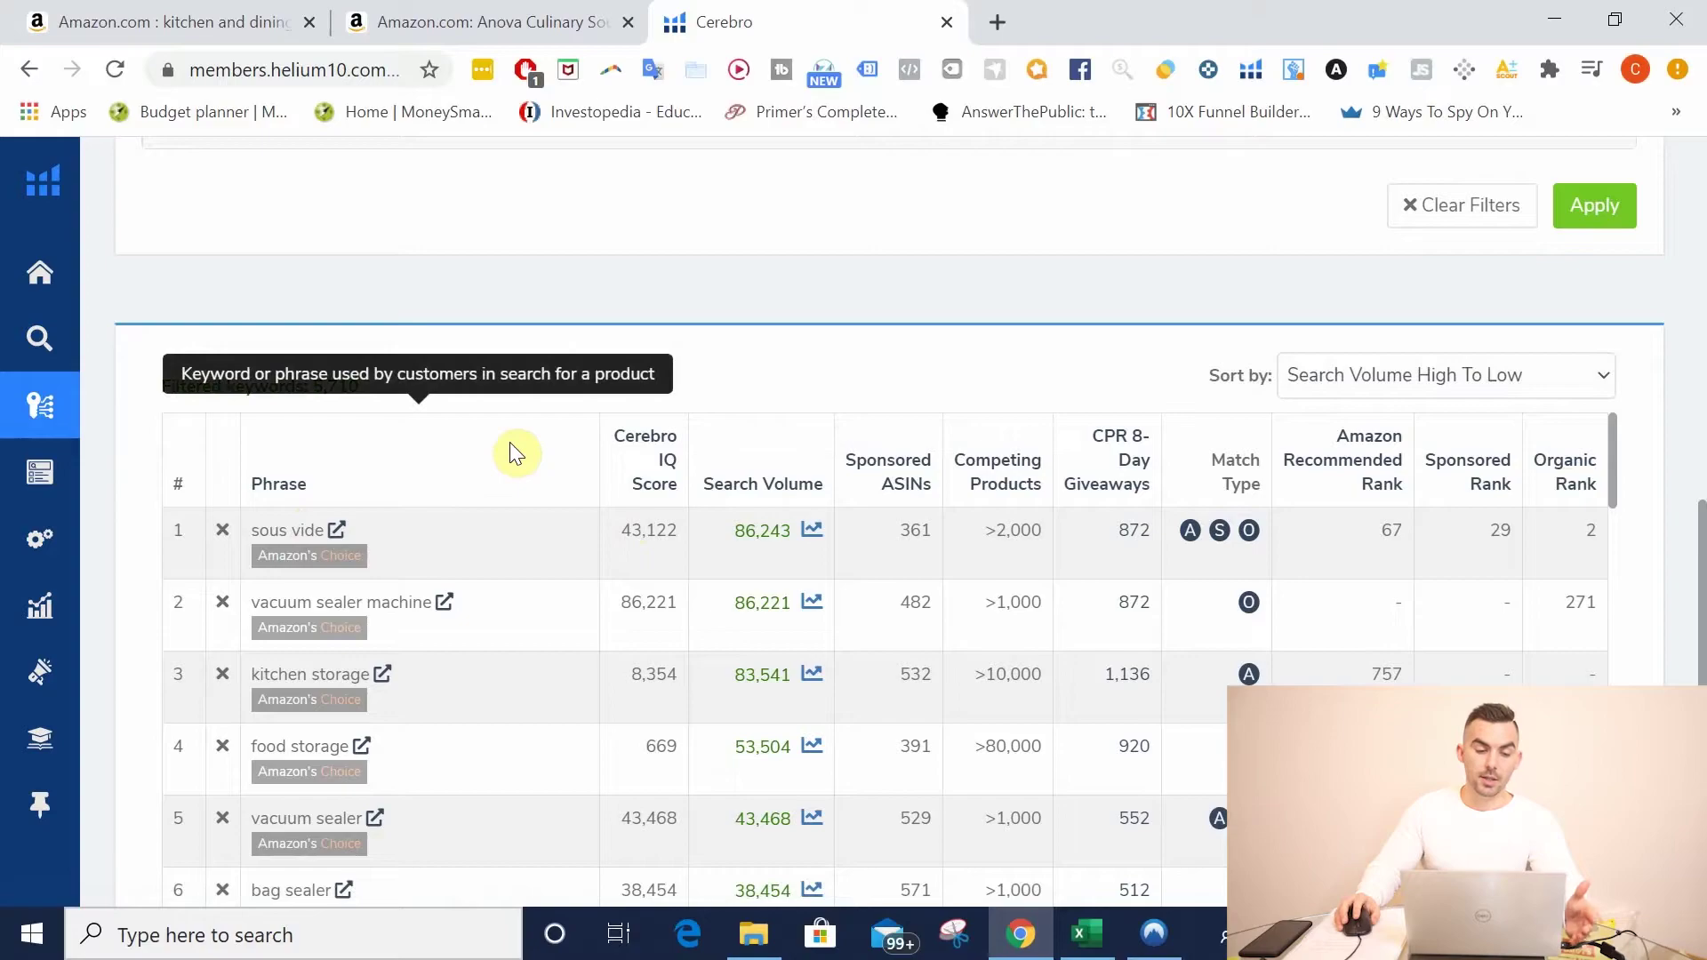
Step: Open amazon.com in a new browser tab and search for "sous vide"
click(527, 17)
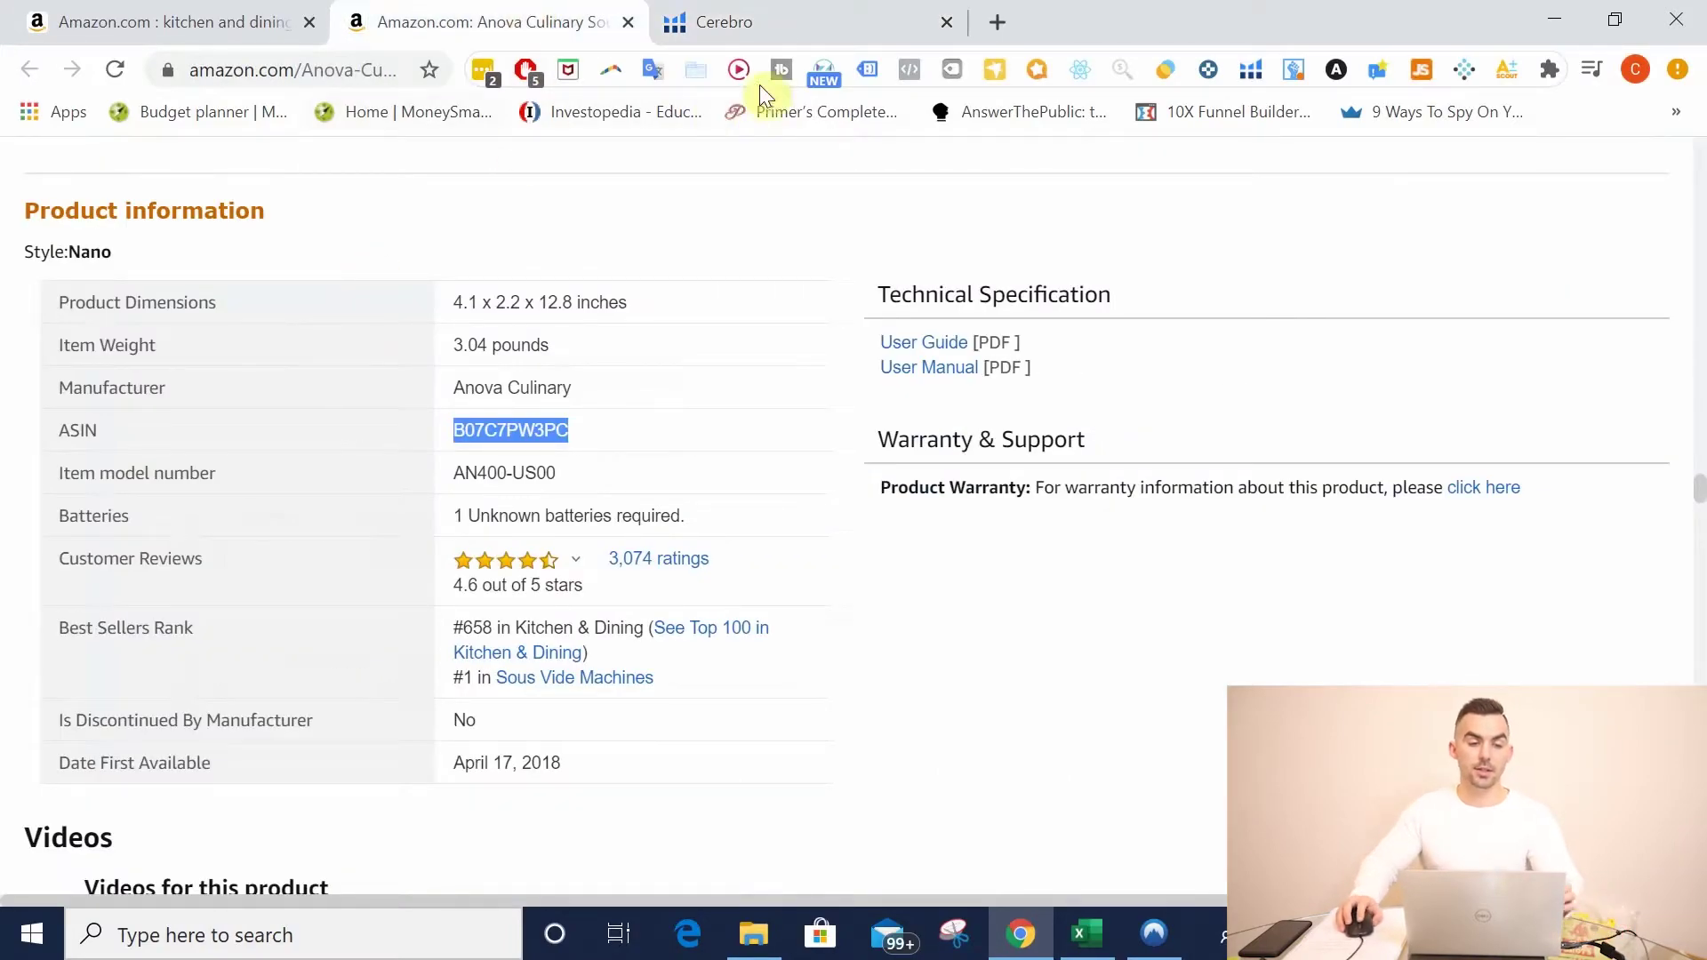
click(1006, 24)
text(amazon.com)
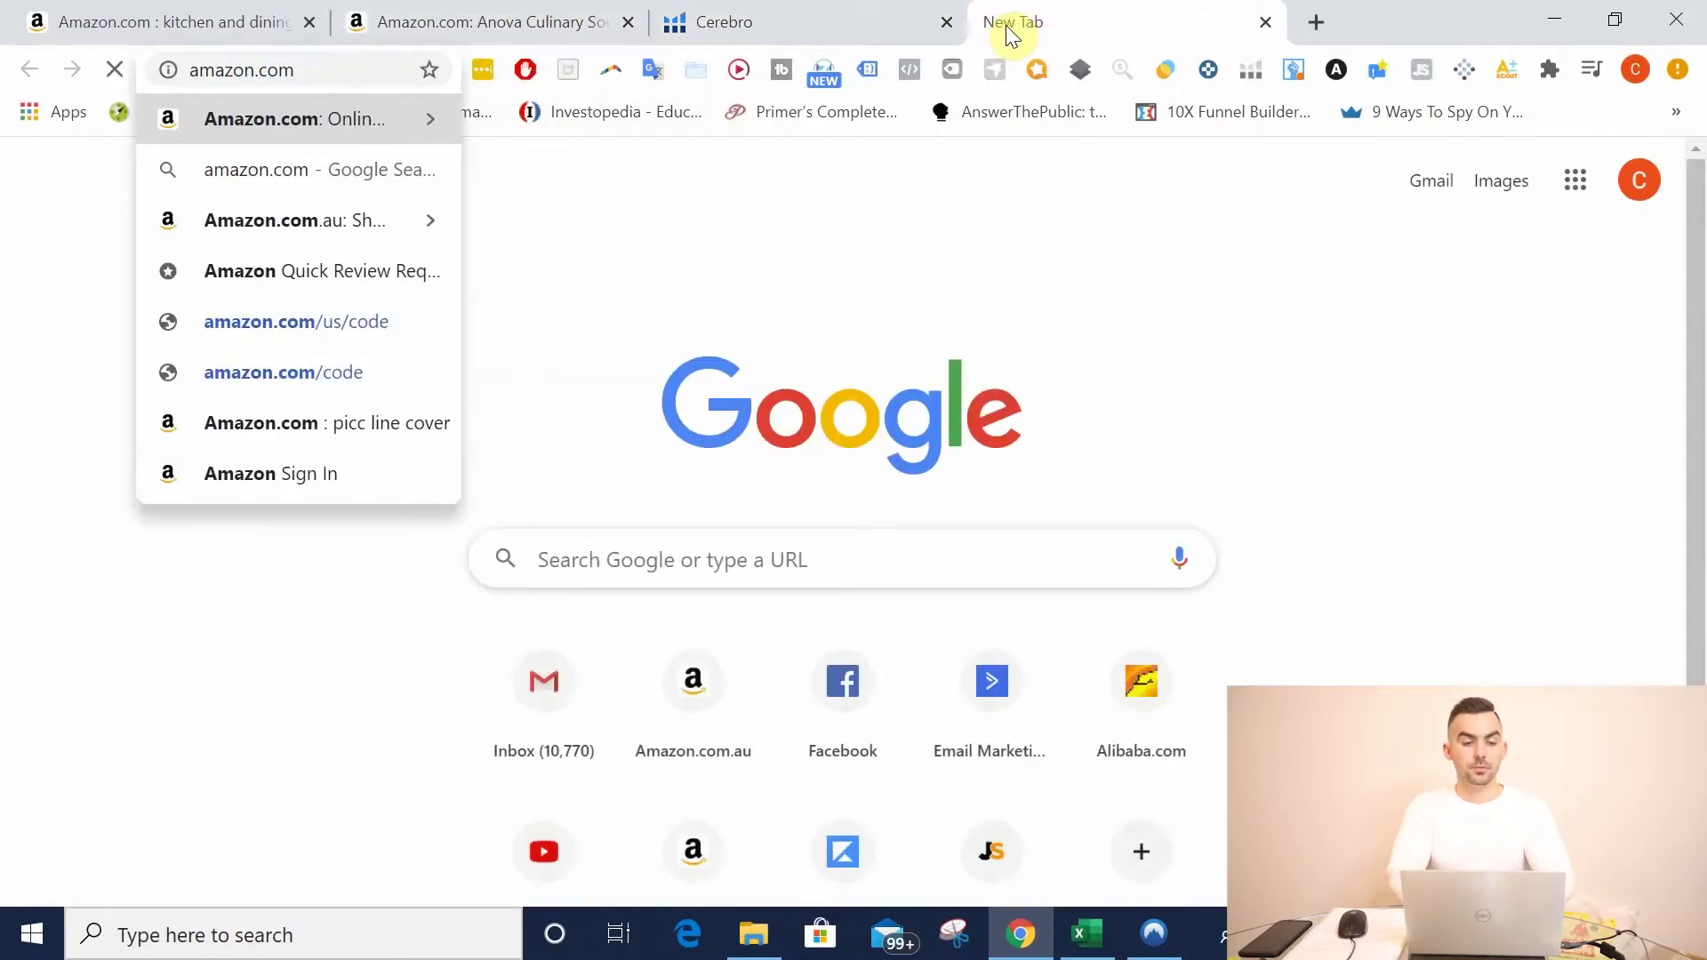
key(Return)
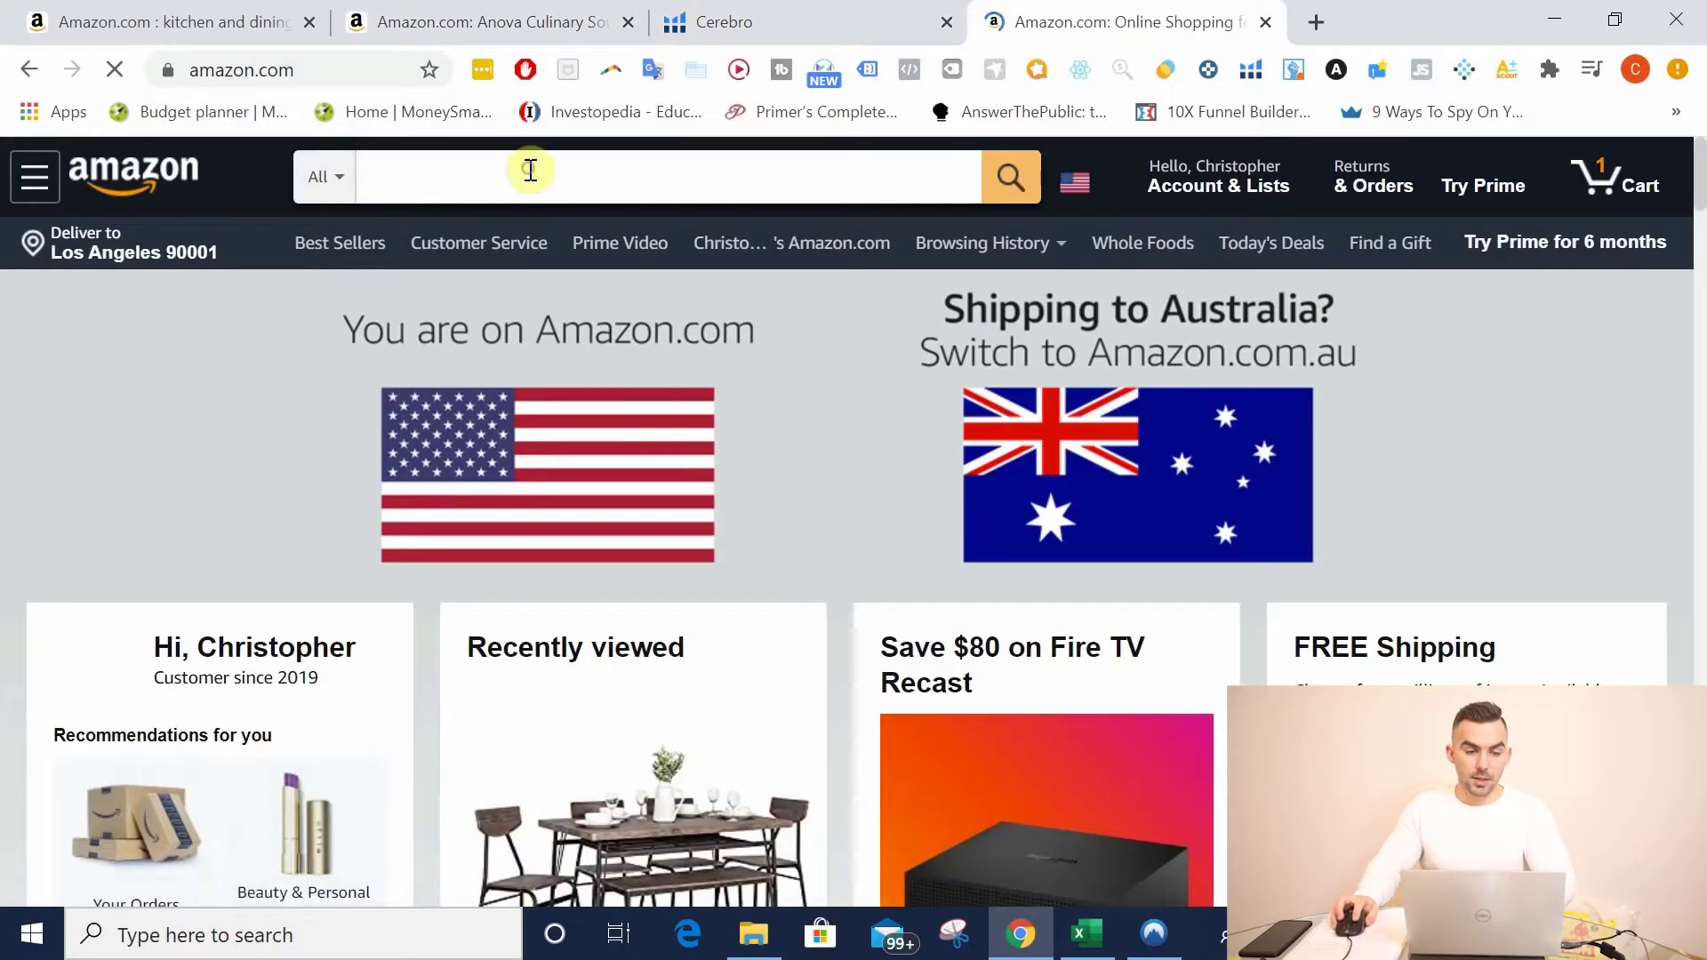
click(521, 173)
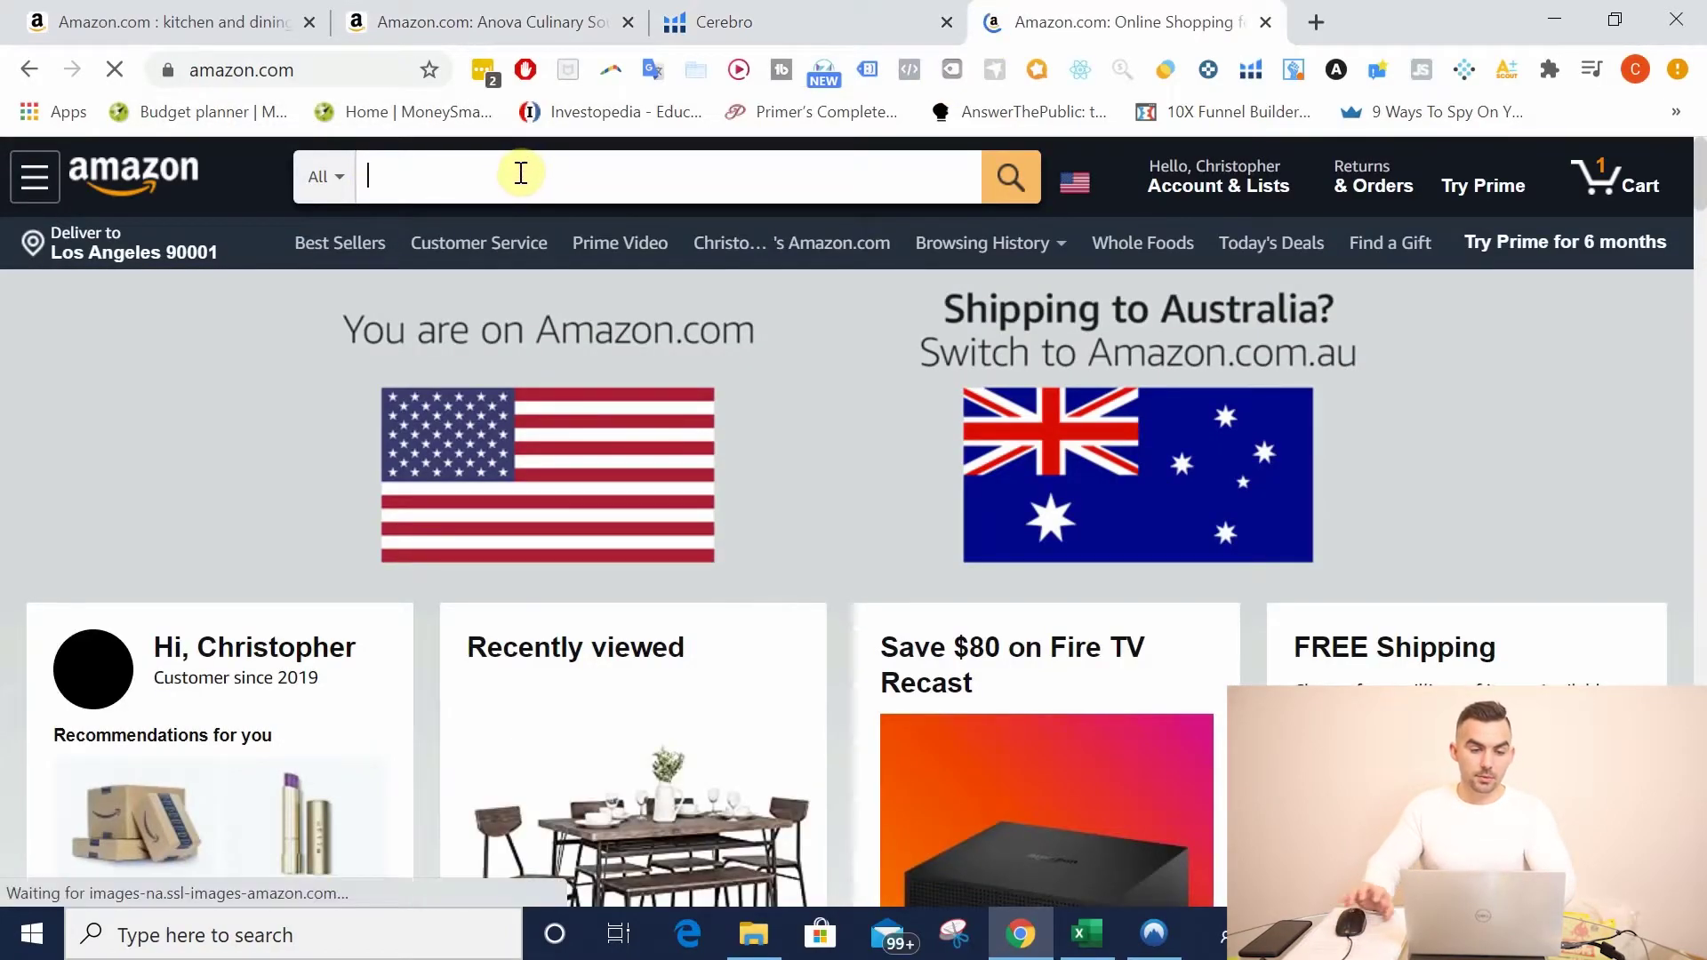
text(sous vide)
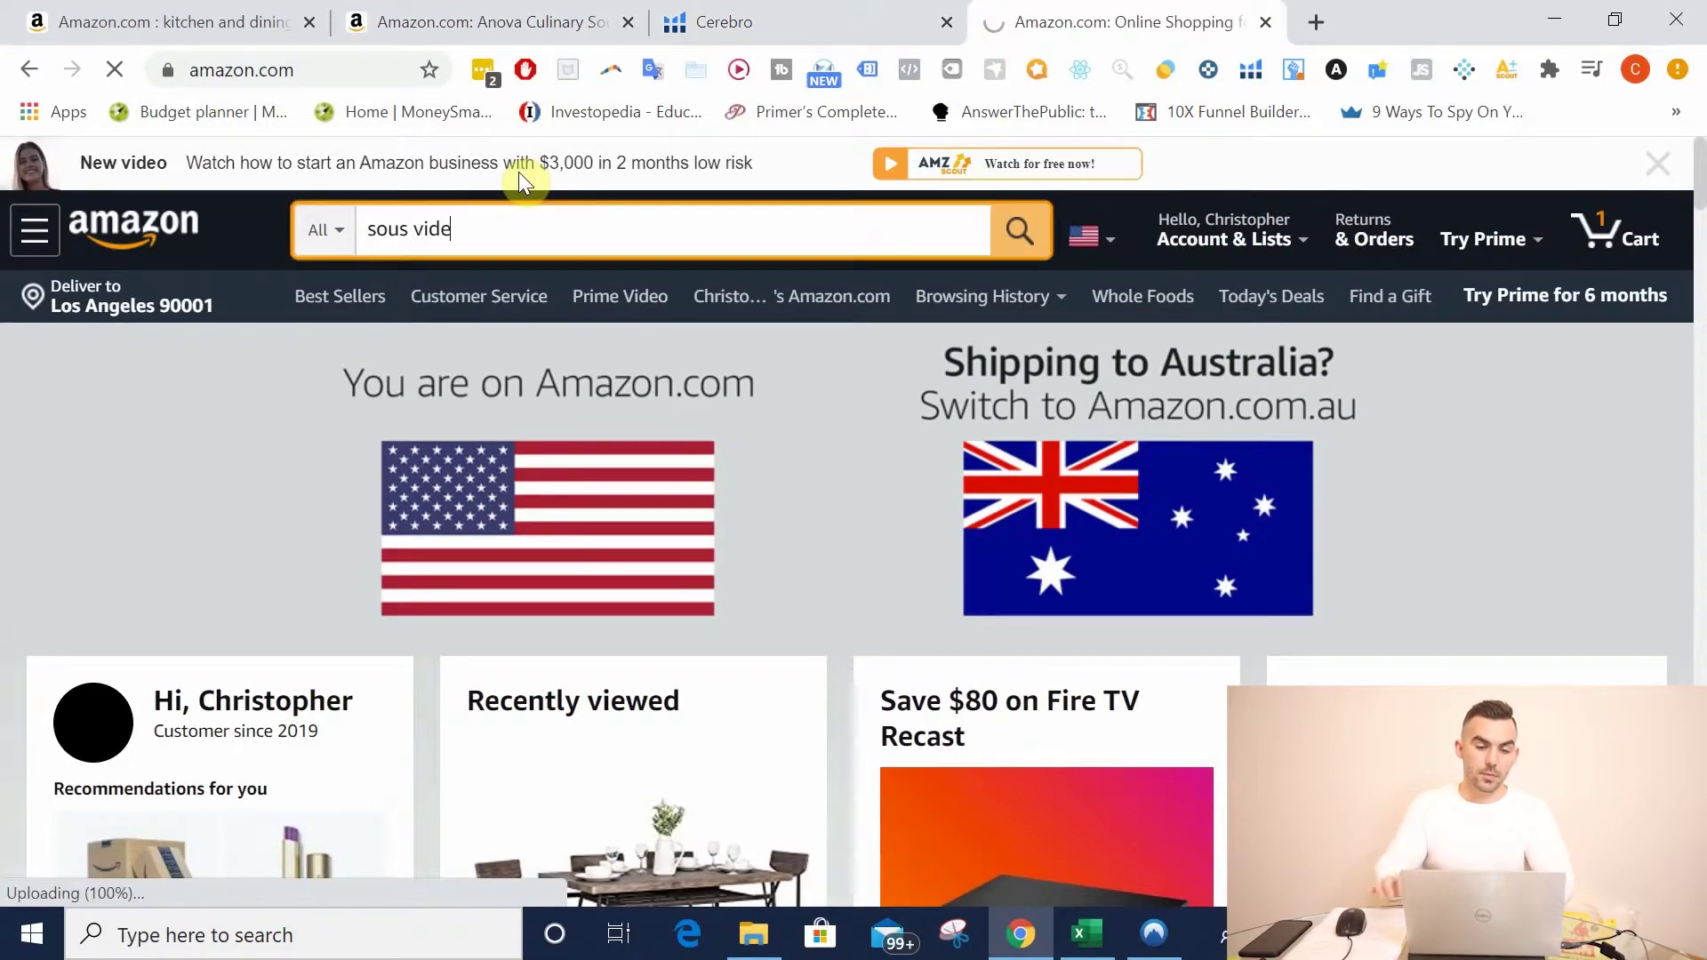
key(Return)
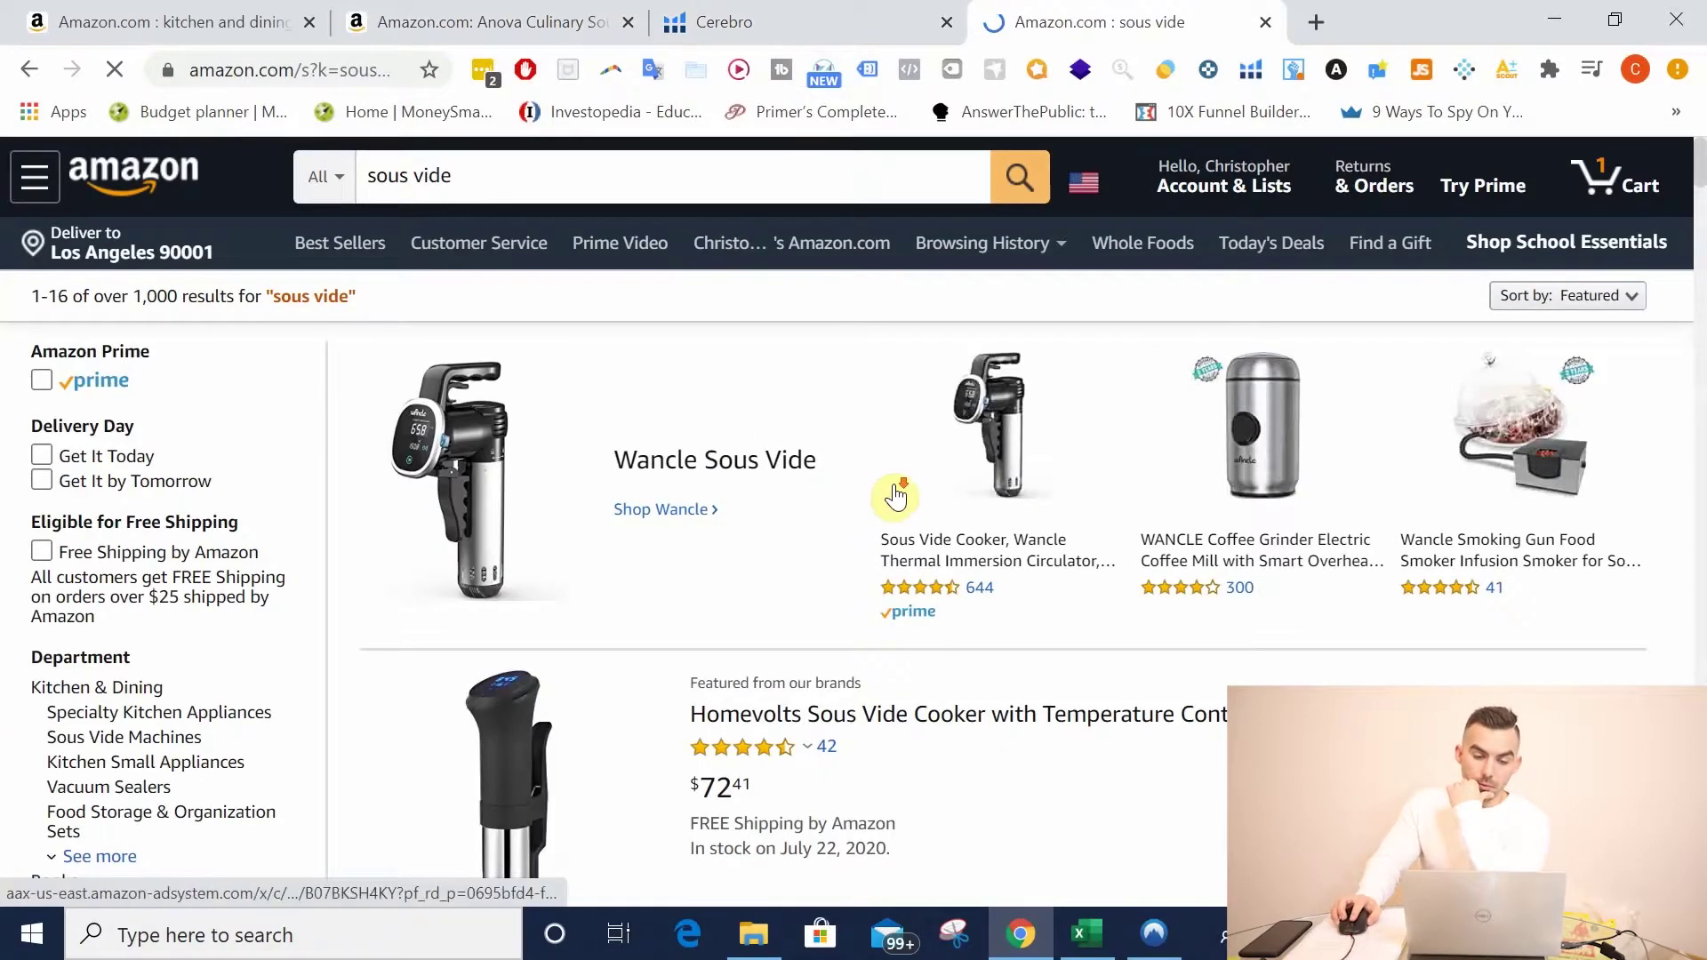
Step: Examine the "sous vide" search results, comparing the placement, ranks, prices and reviews of the Anova cookers with the surrounding listings
scroll(925, 507, down, 1)
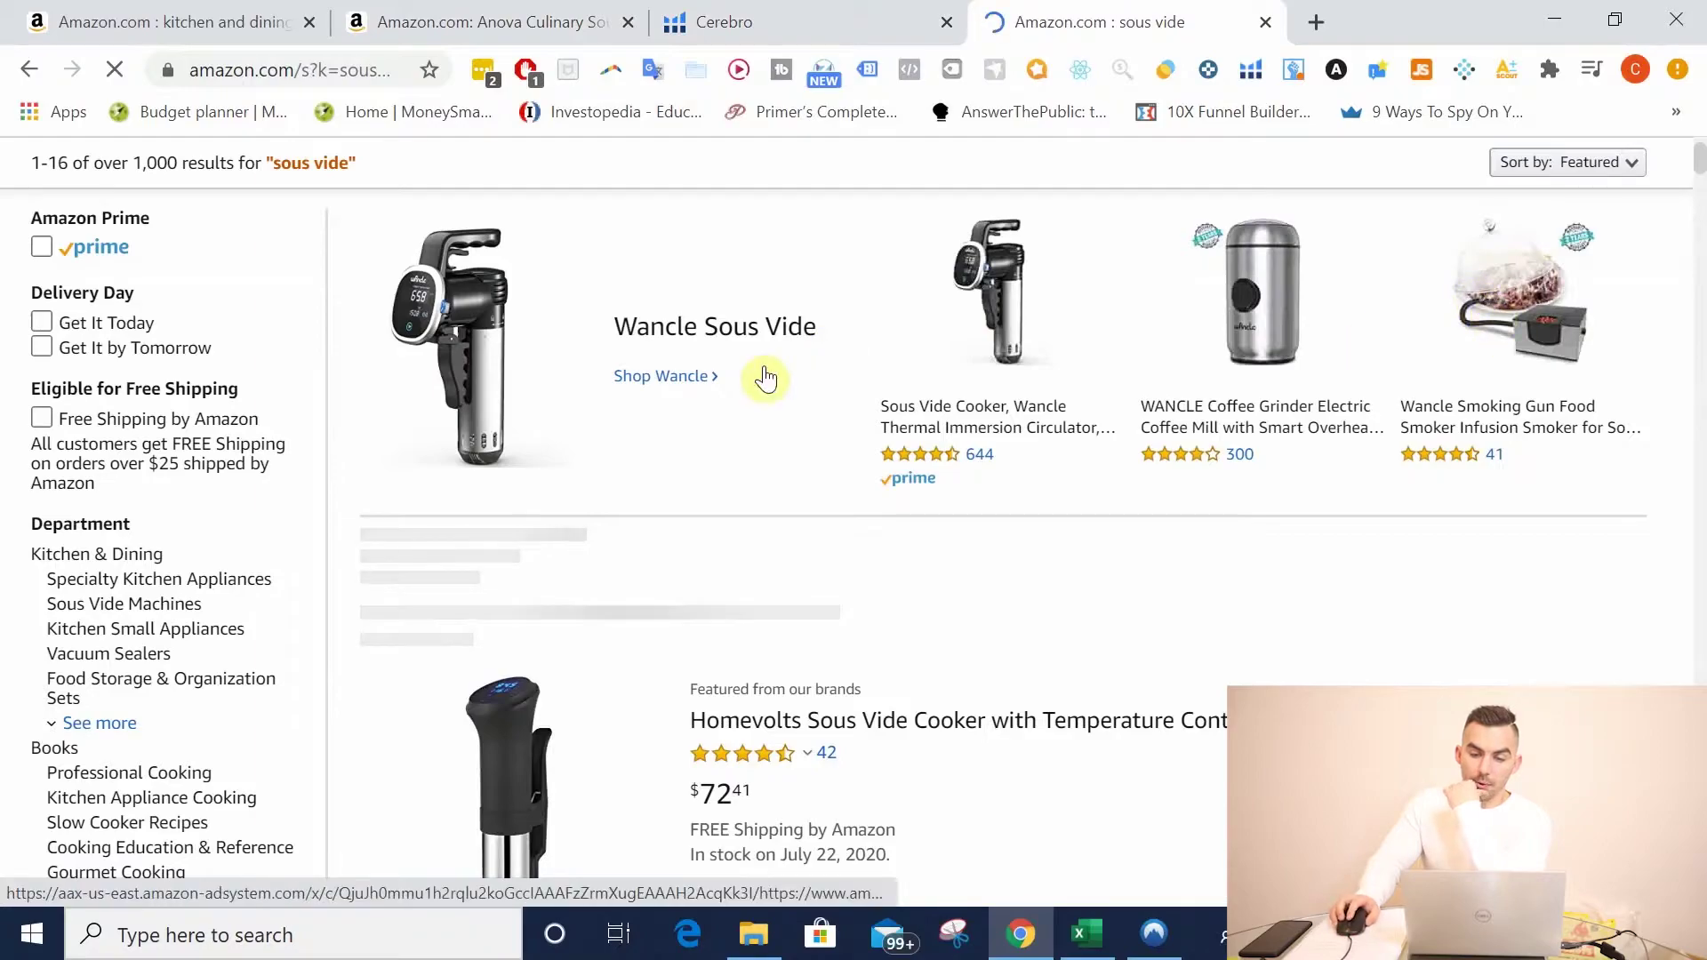
scroll(1334, 354, down, 3)
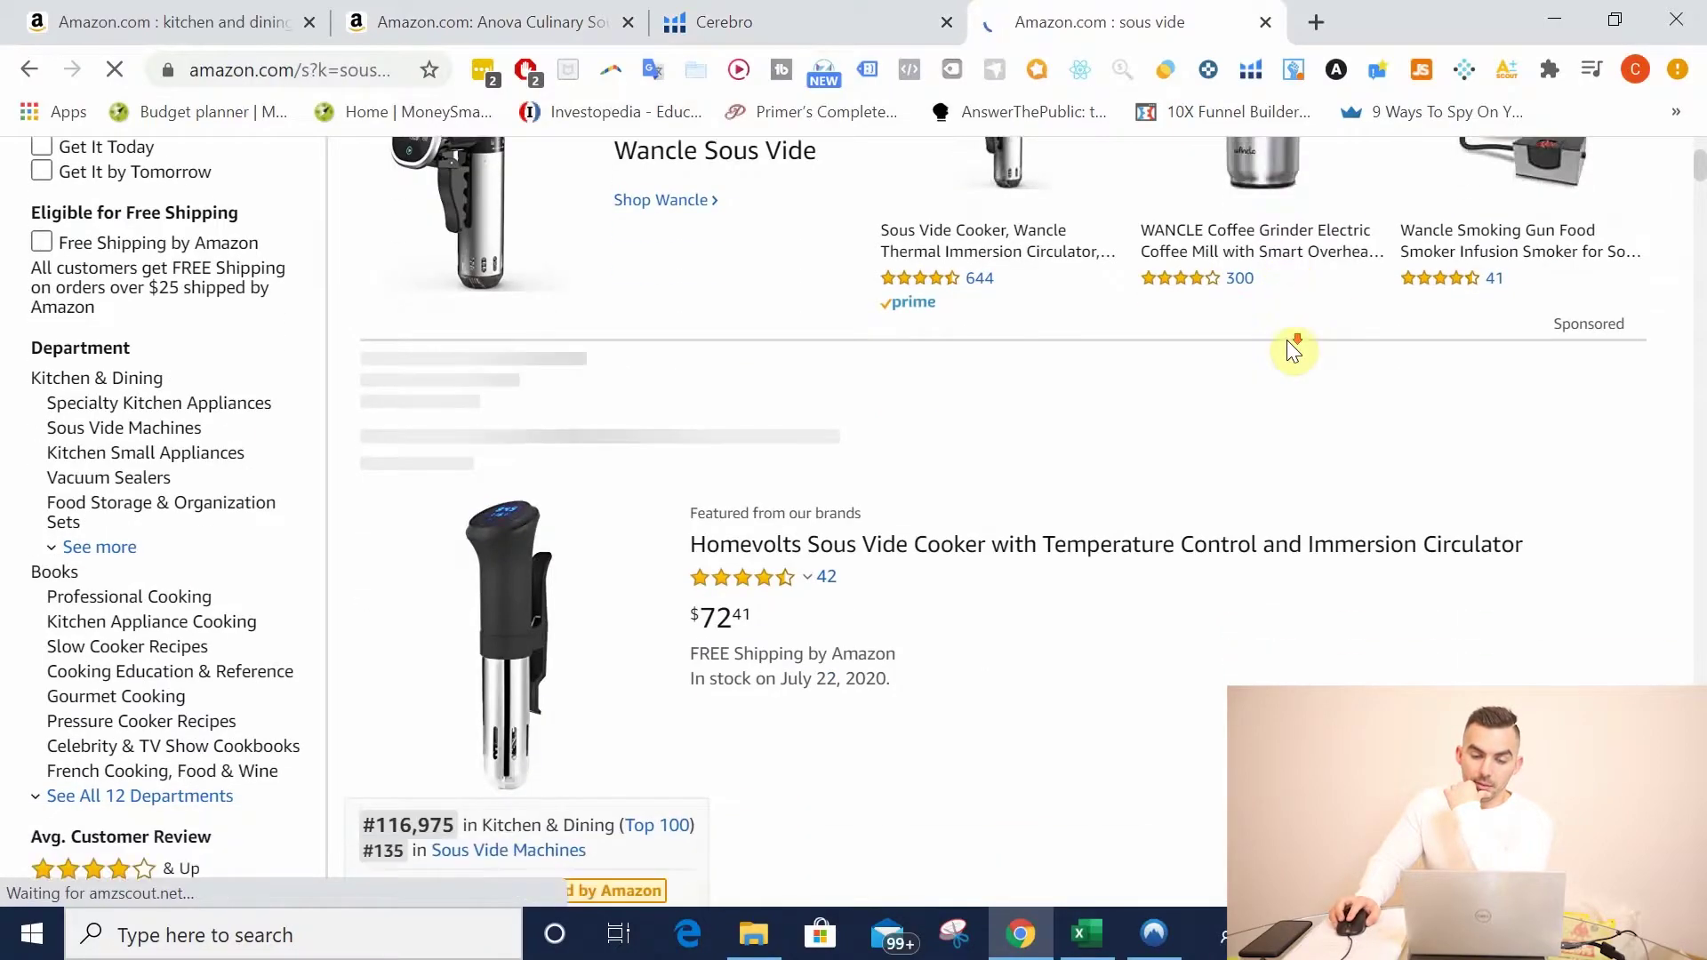
scroll(1288, 339, up, 3)
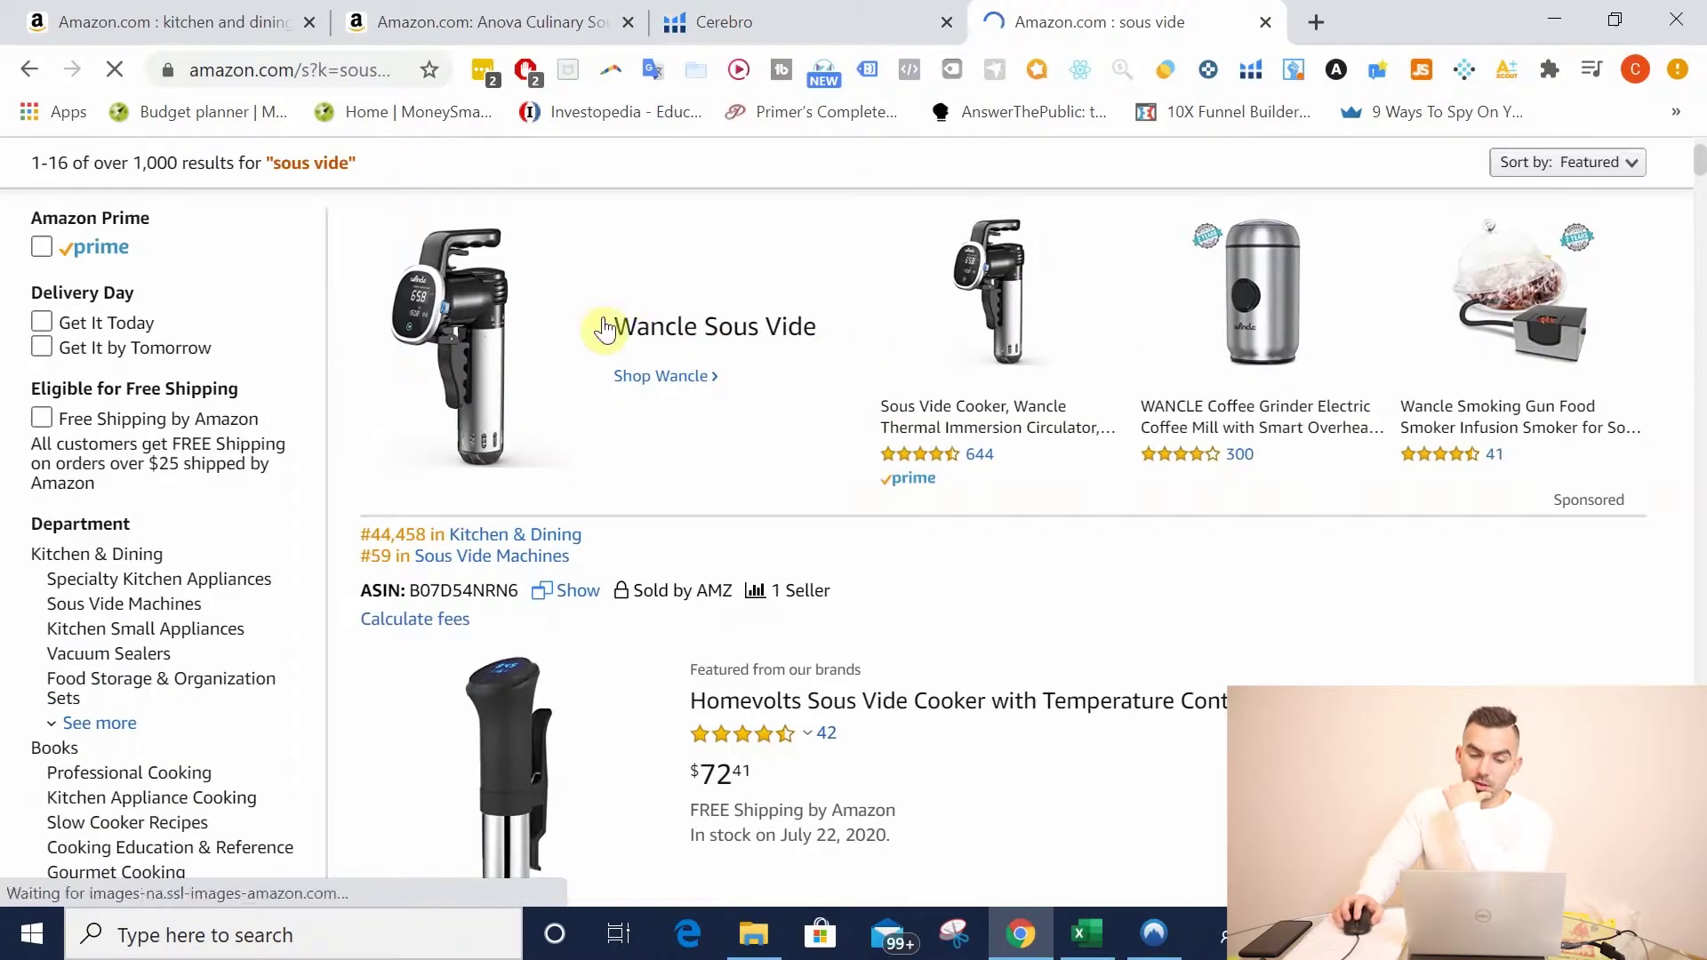
scroll(1128, 343, down, 5)
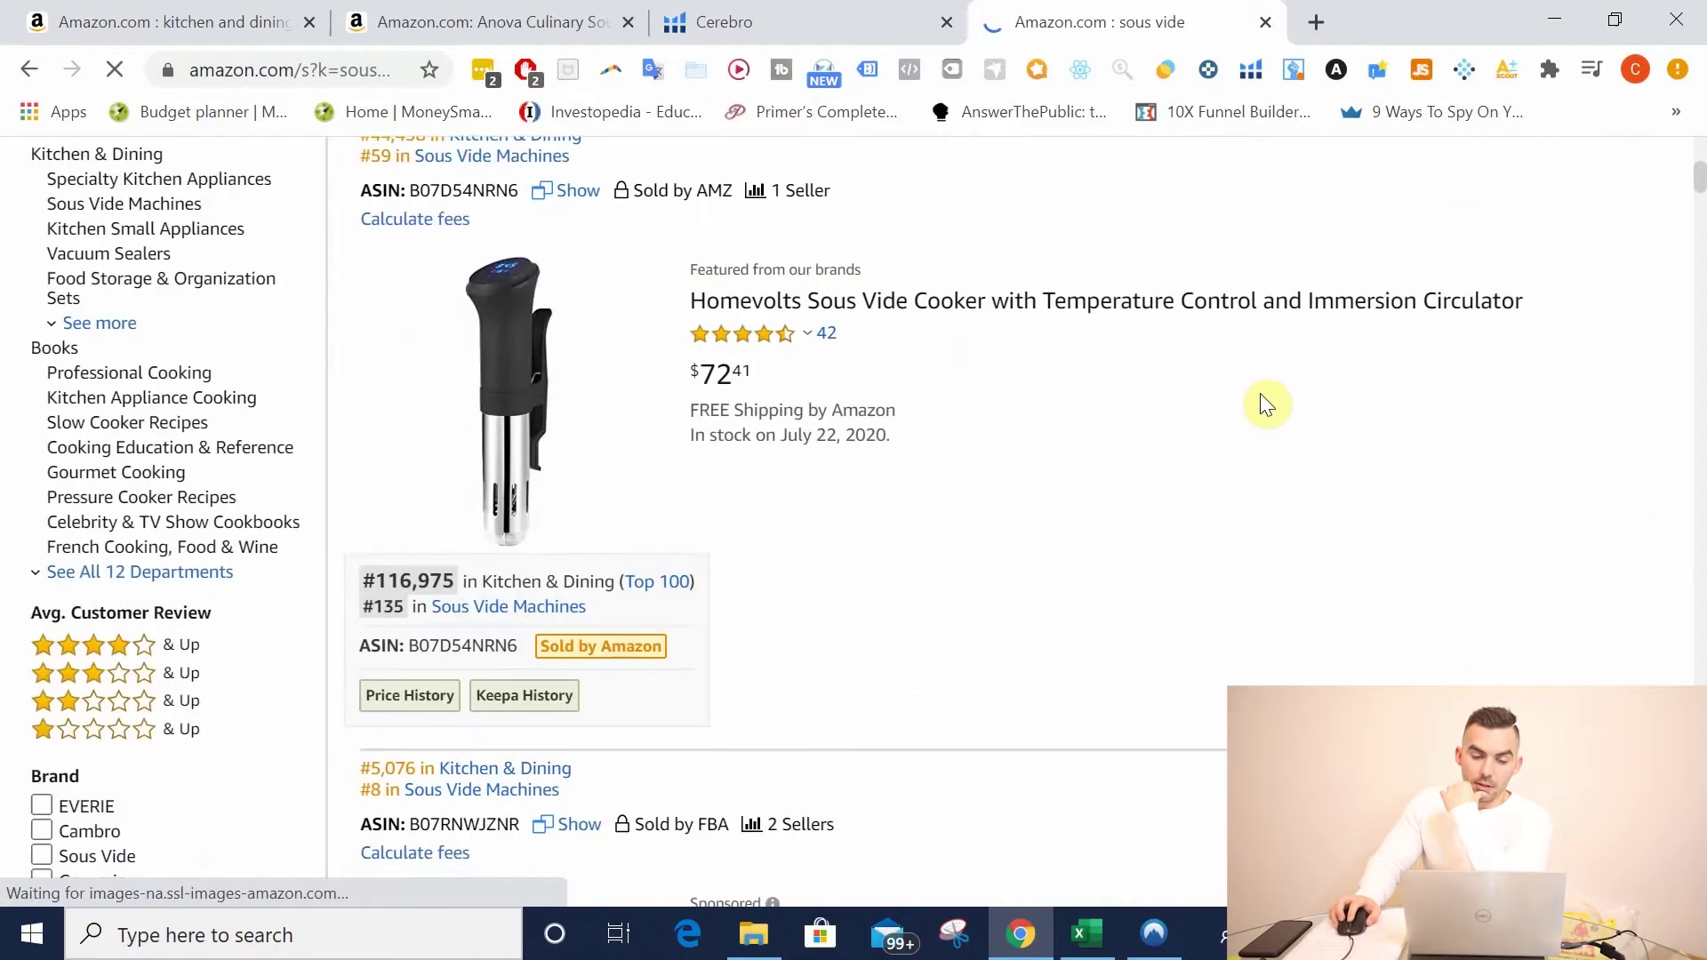
scroll(1023, 349, down, 13)
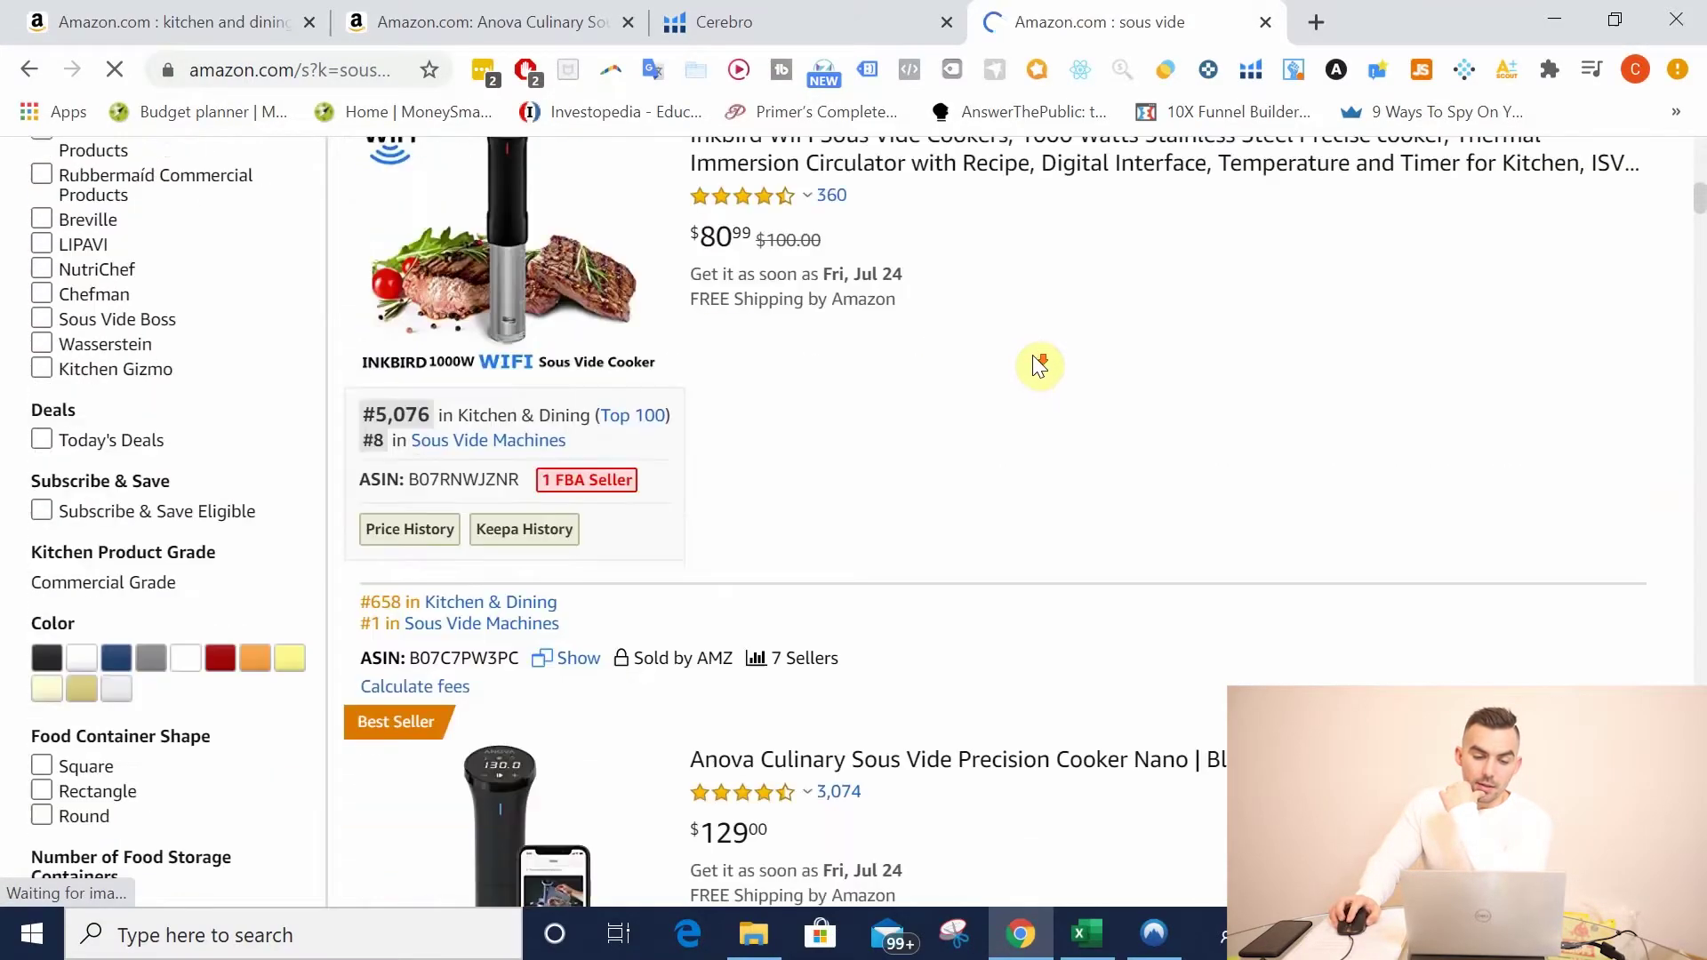
scroll(1036, 351, down, 5)
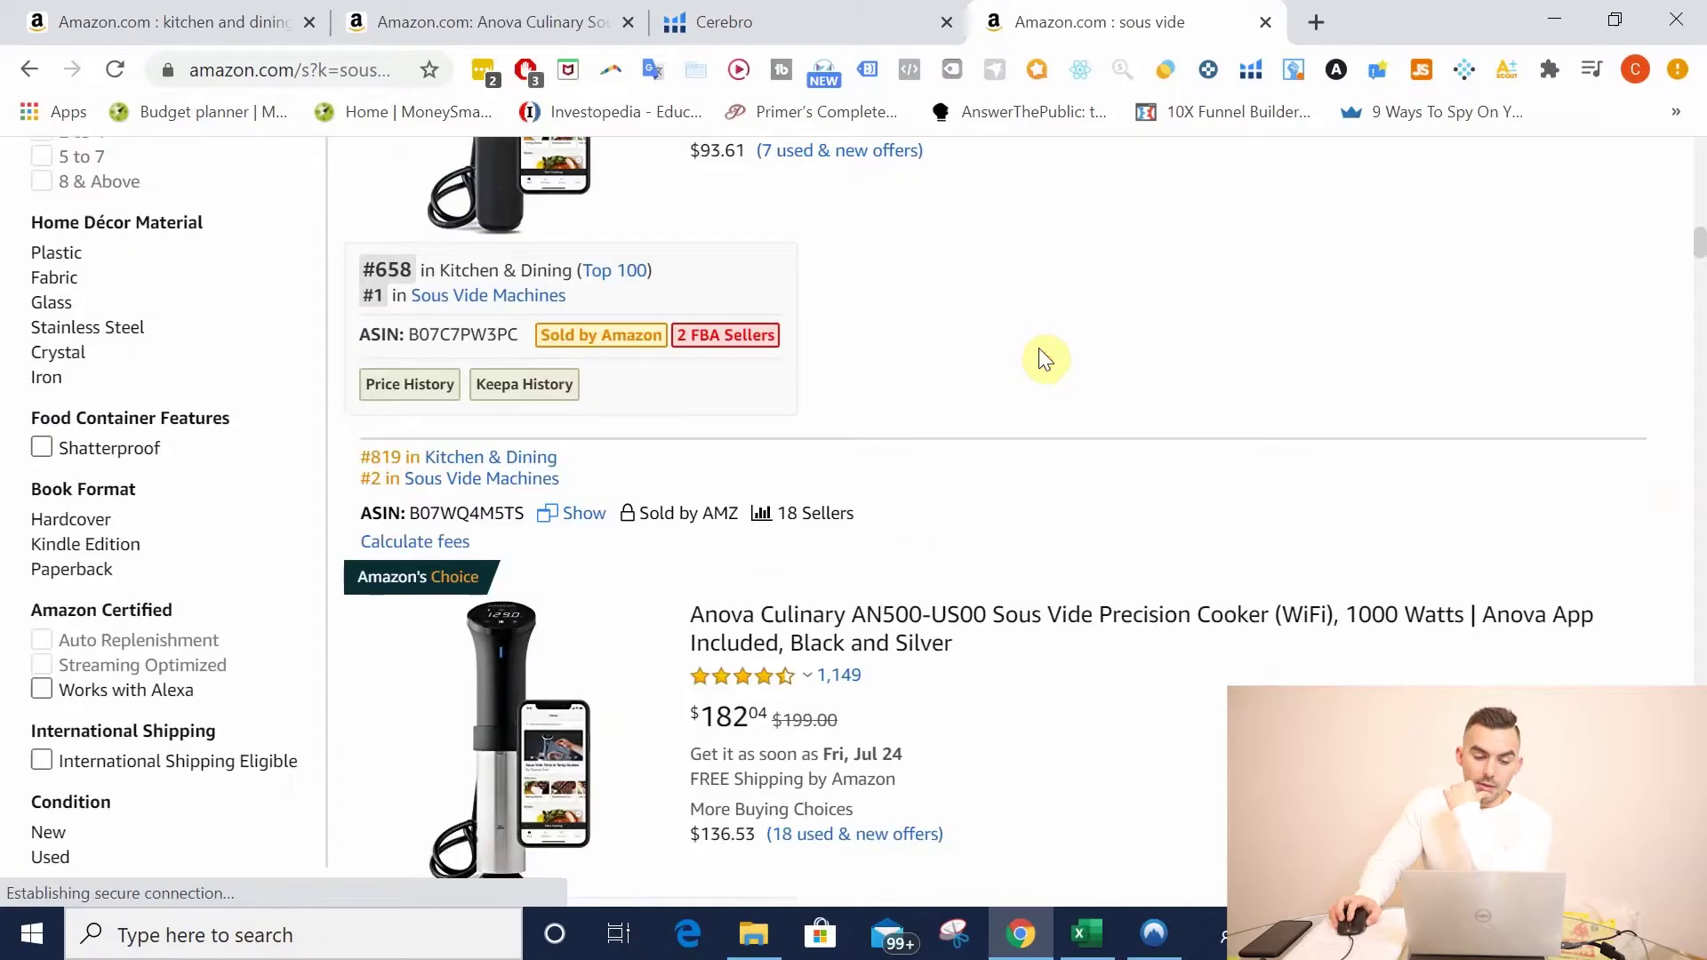
scroll(1038, 347, down, 2)
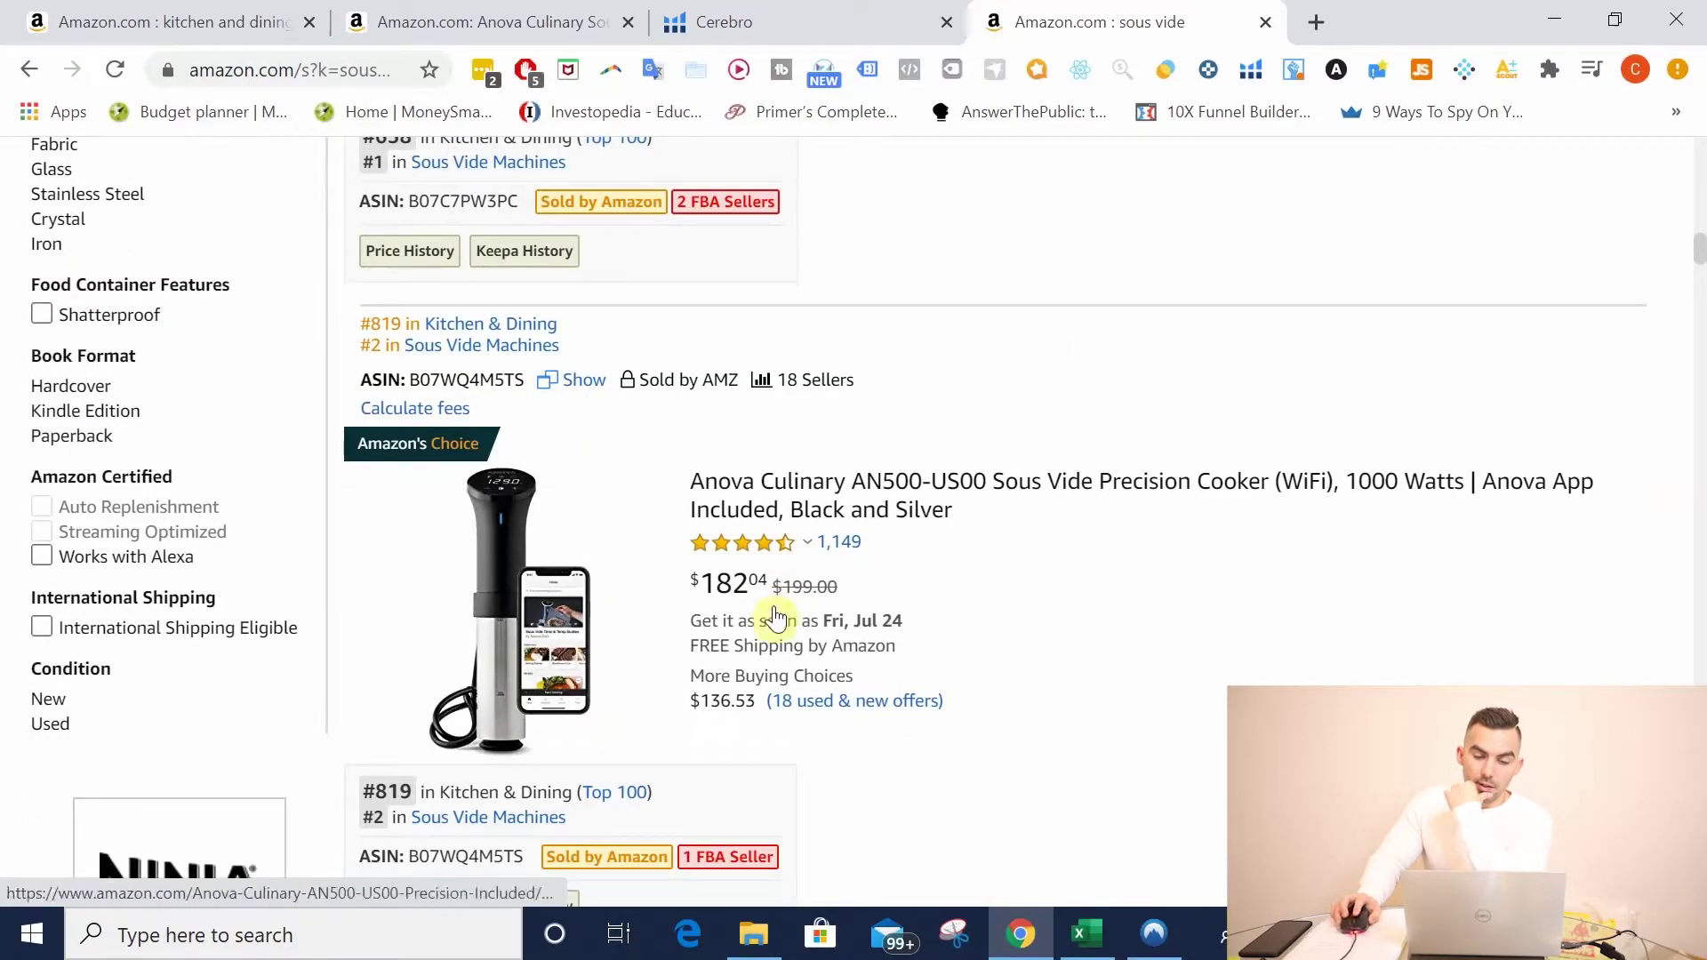
scroll(948, 649, up, 5)
scroll(949, 651, down, 3)
scroll(949, 651, up, 3)
scroll(952, 654, up, 1)
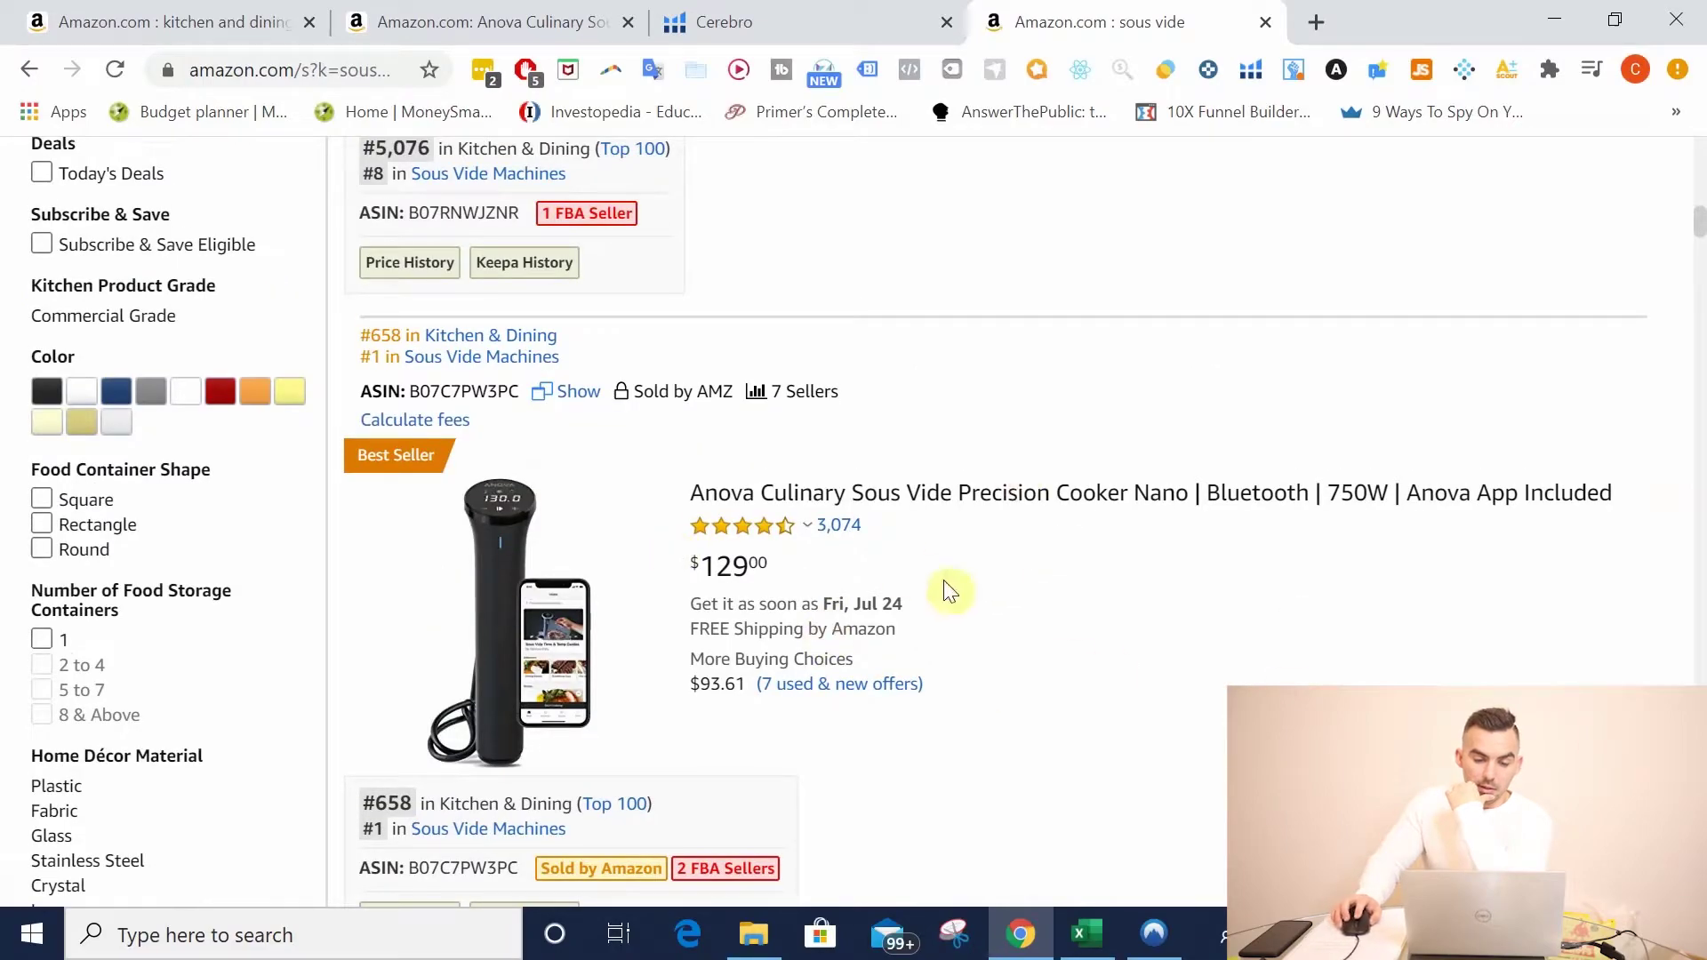
scroll(1067, 667, up, 3)
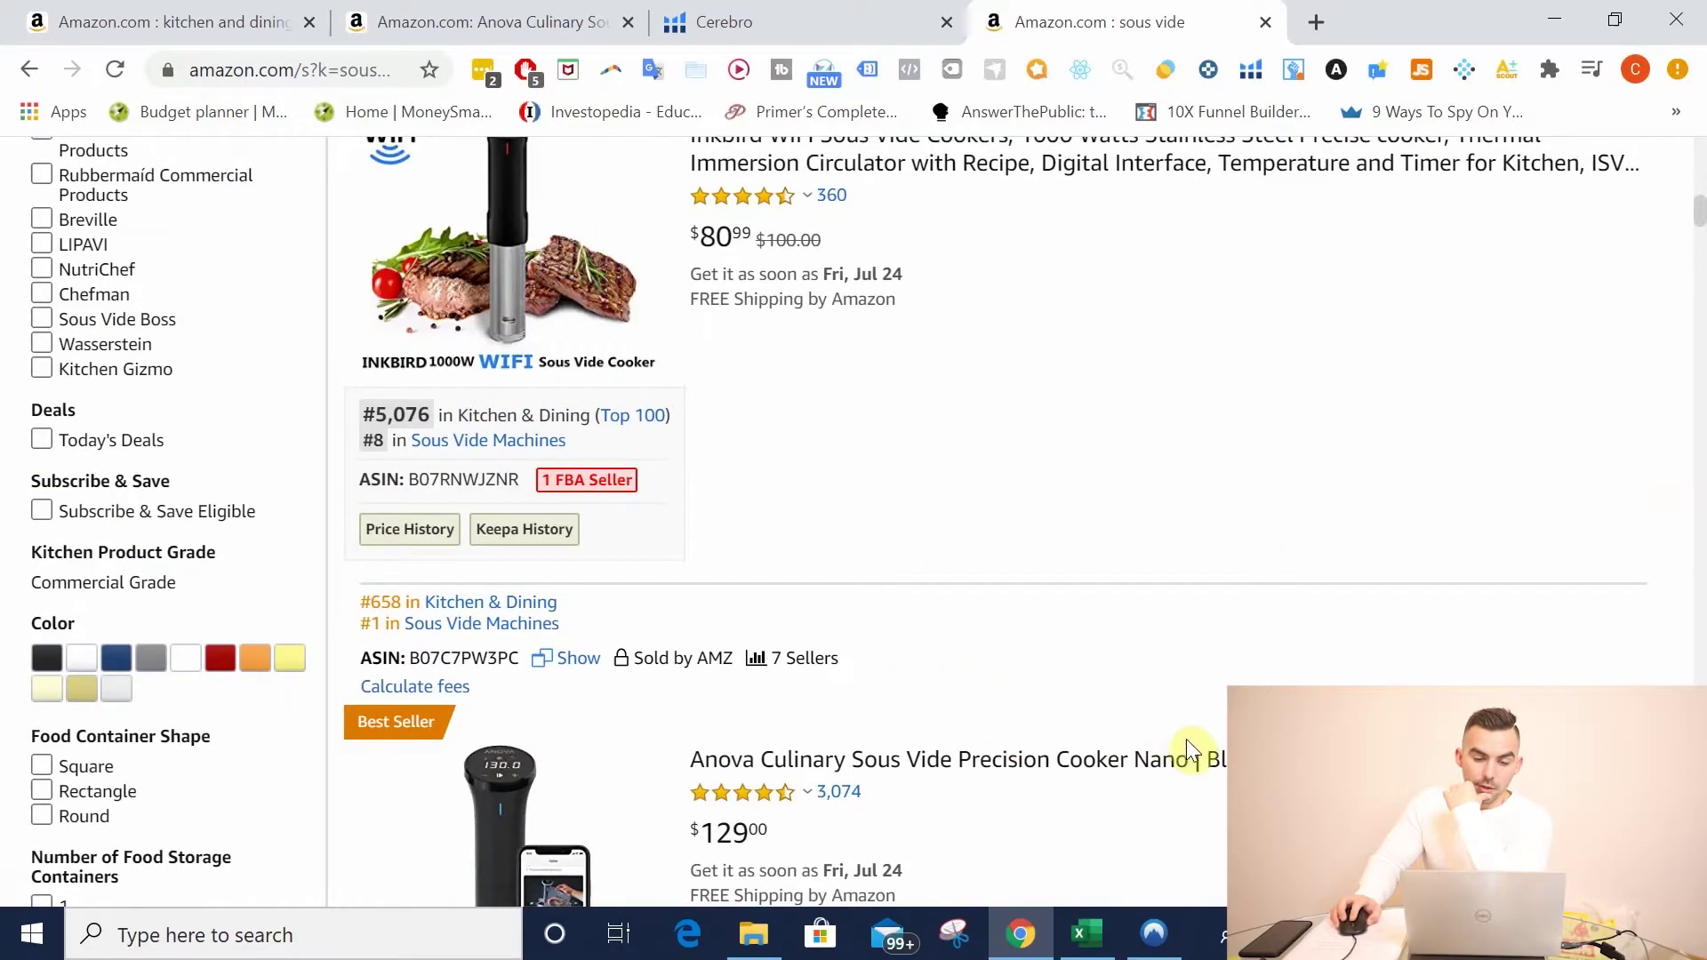
scroll(1187, 728, up, 3)
scroll(1188, 722, down, 6)
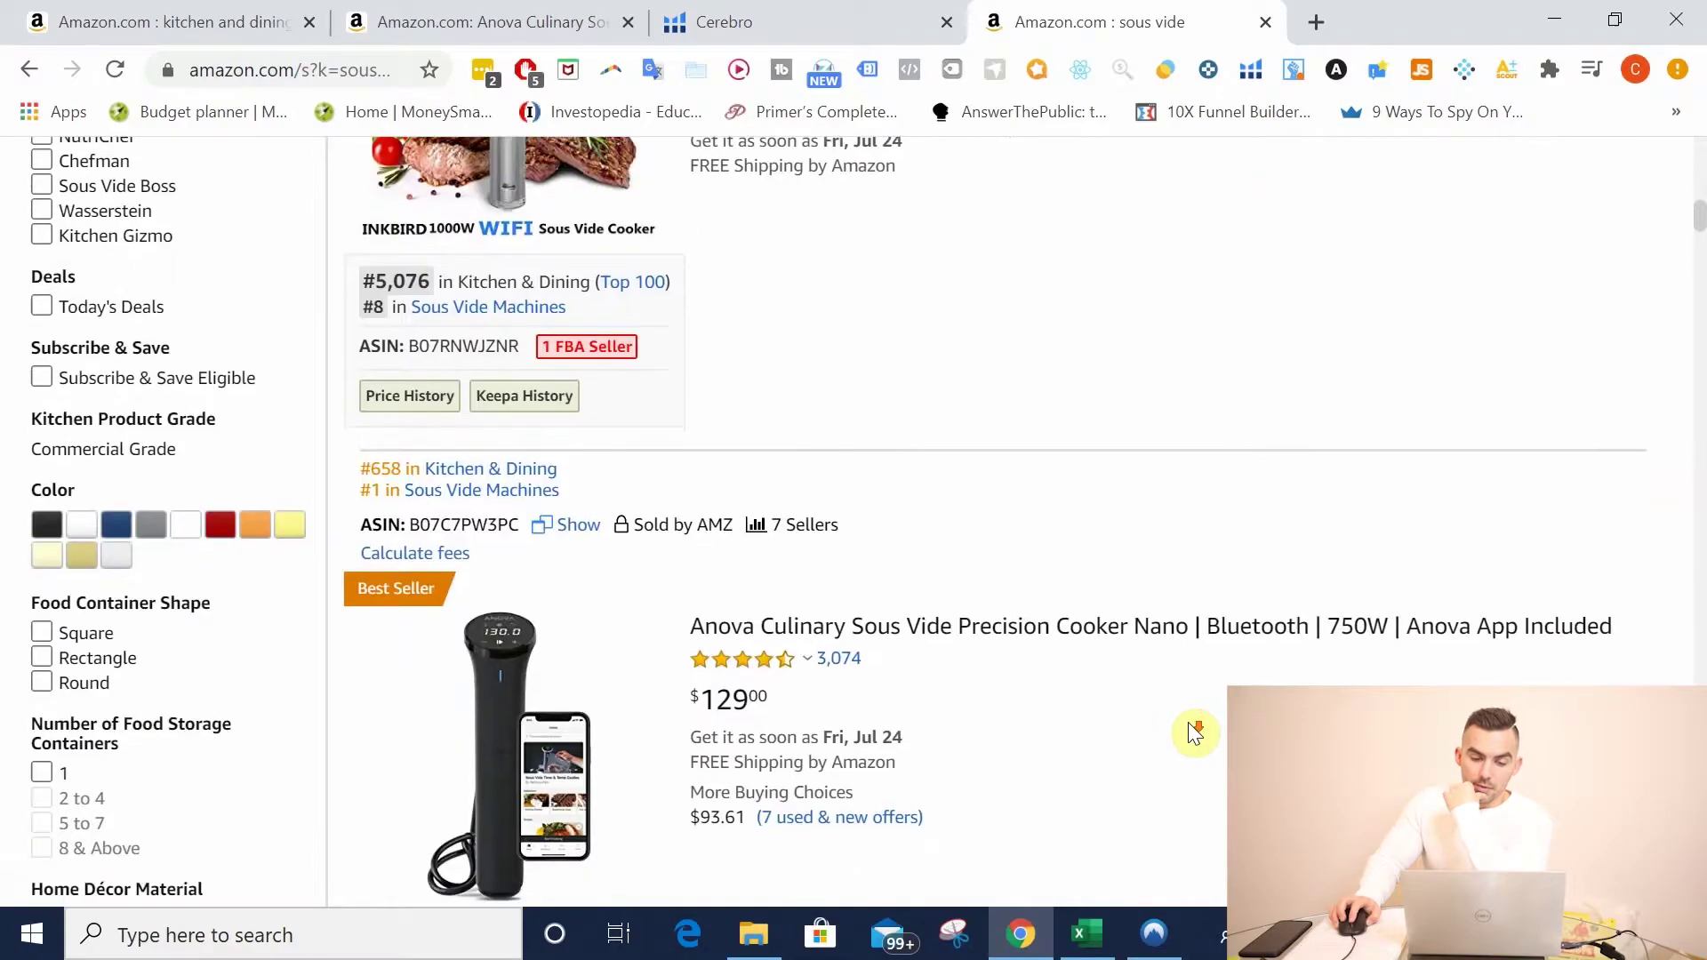
scroll(1209, 720, down, 2)
scroll(1166, 666, up, 18)
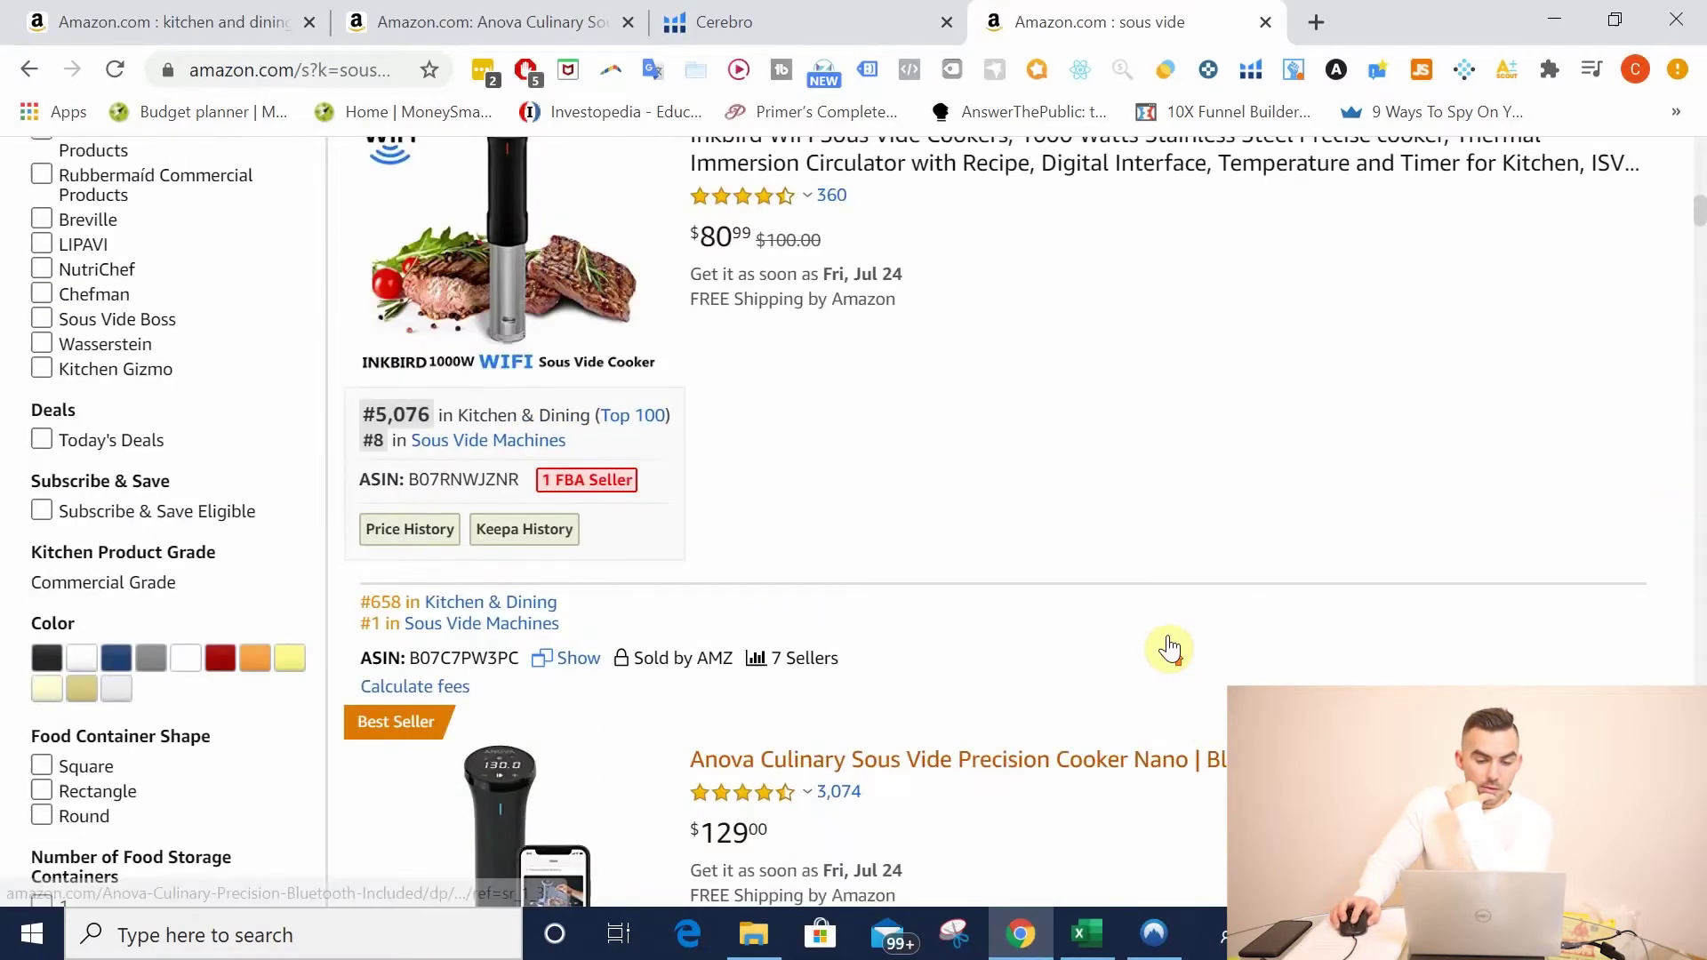
scroll(1169, 648, down, 18)
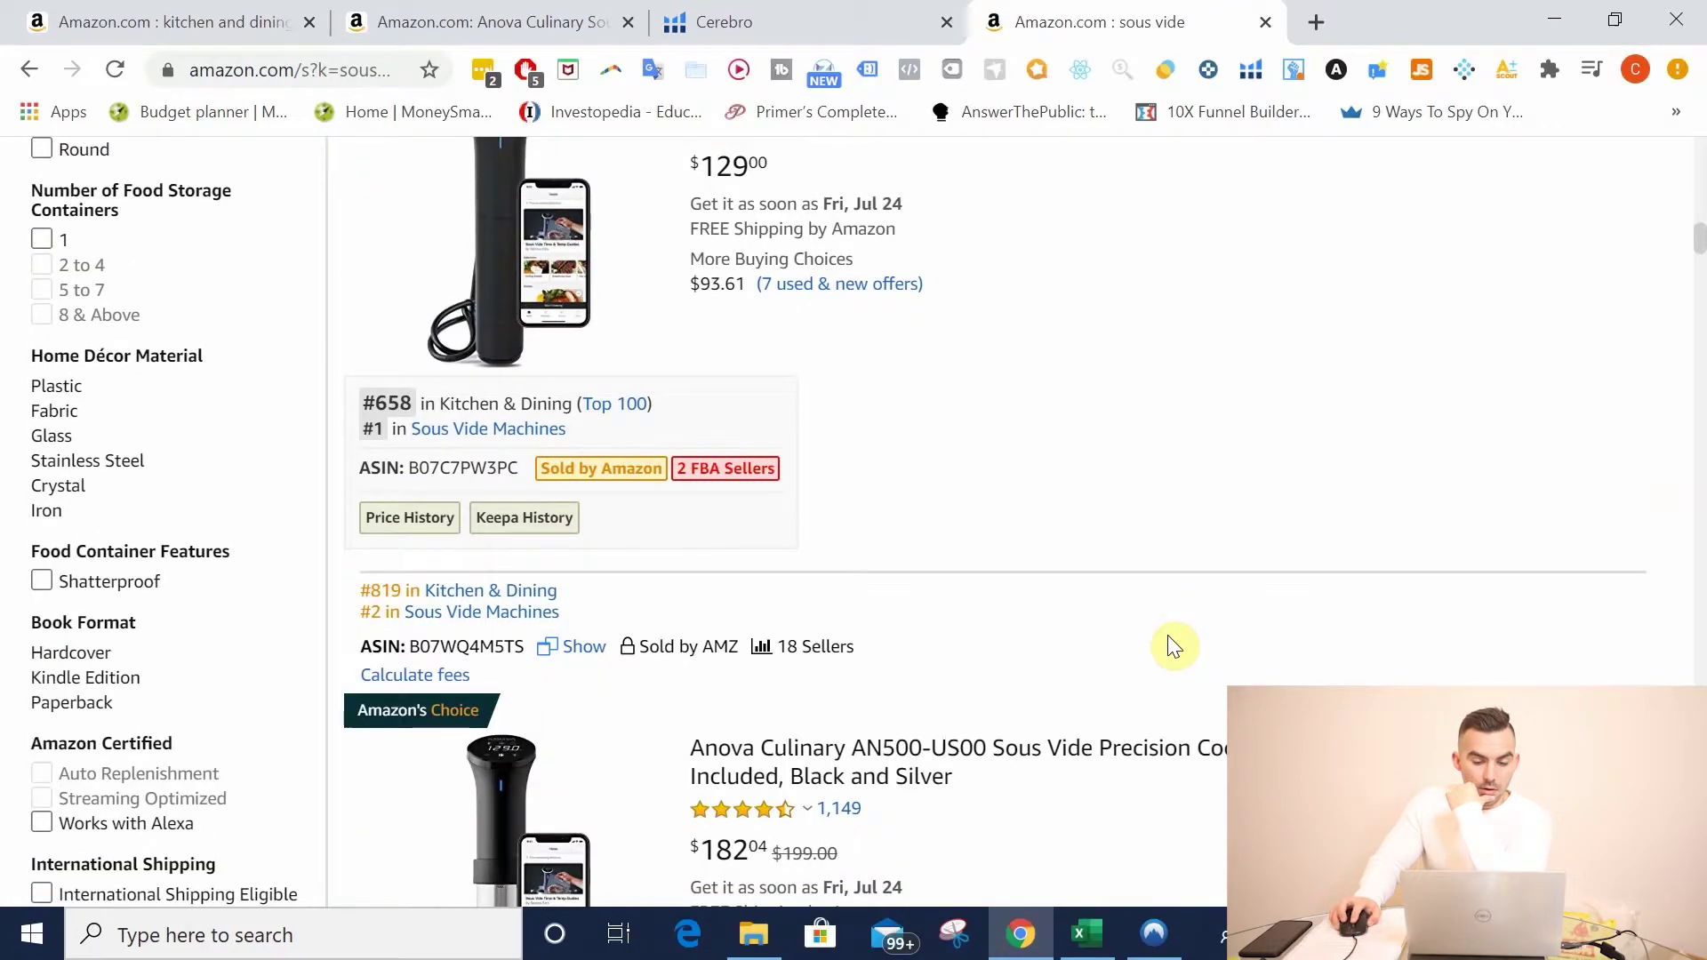
scroll(1174, 646, down, 2)
scroll(1106, 771, down, 2)
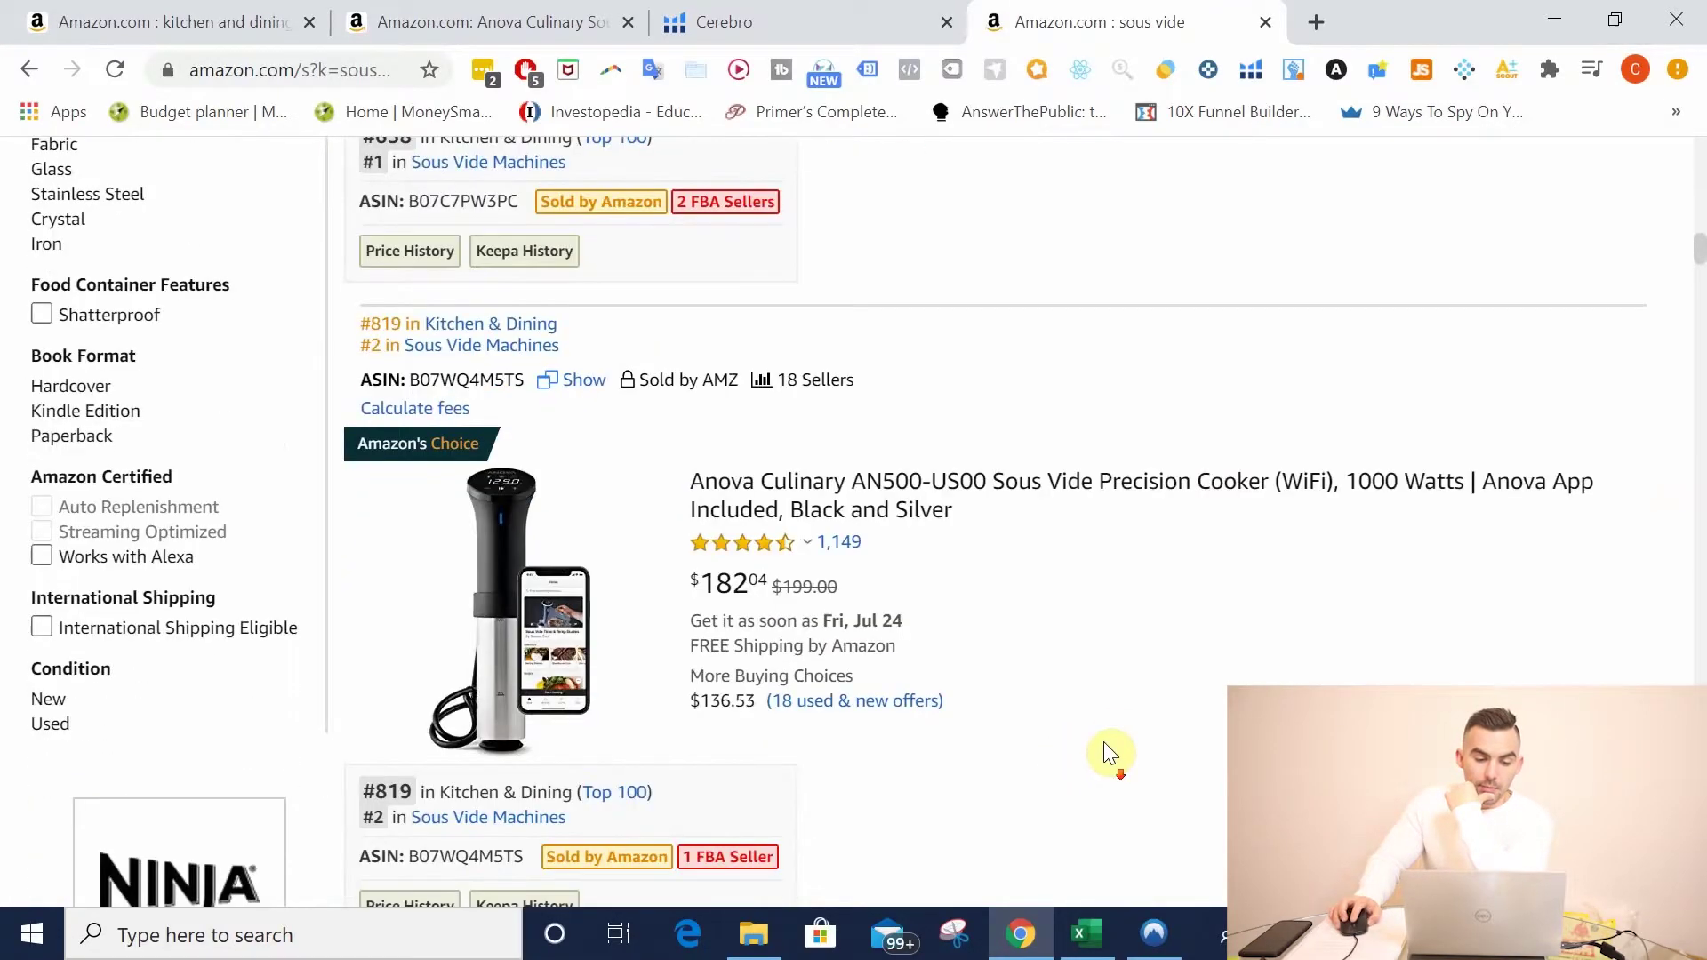
scroll(1042, 702, up, 6)
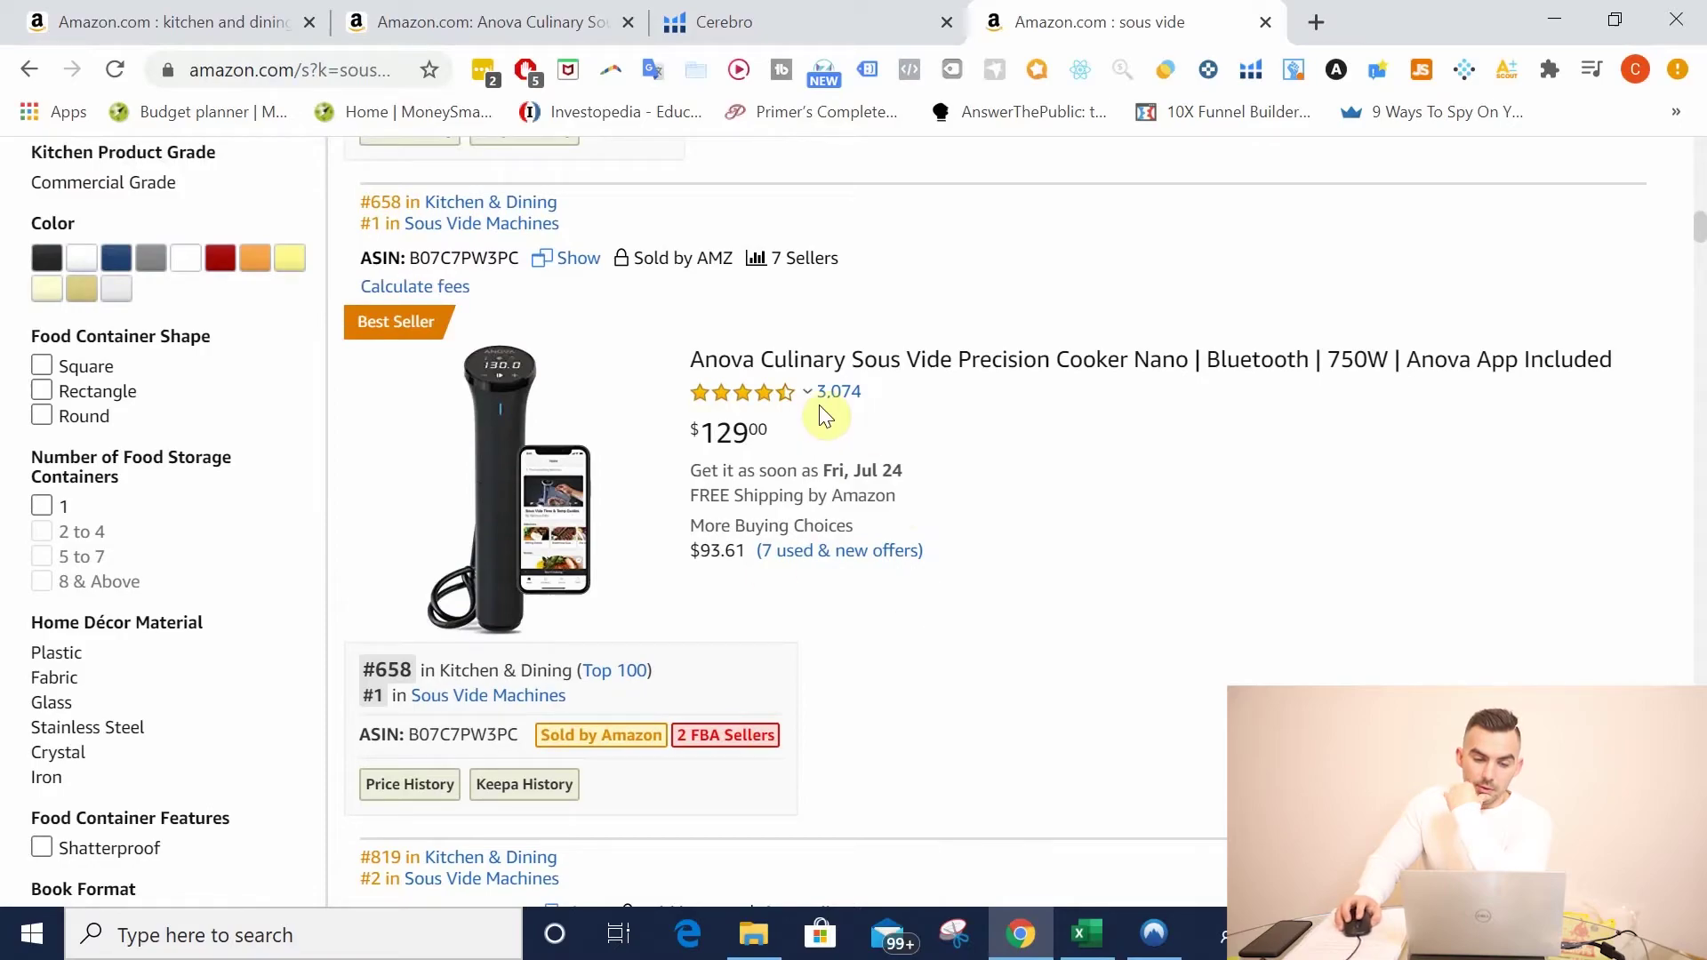
Step: Return to the Cerebro results and sort the keyword list by organic rank from low to high
click(819, 19)
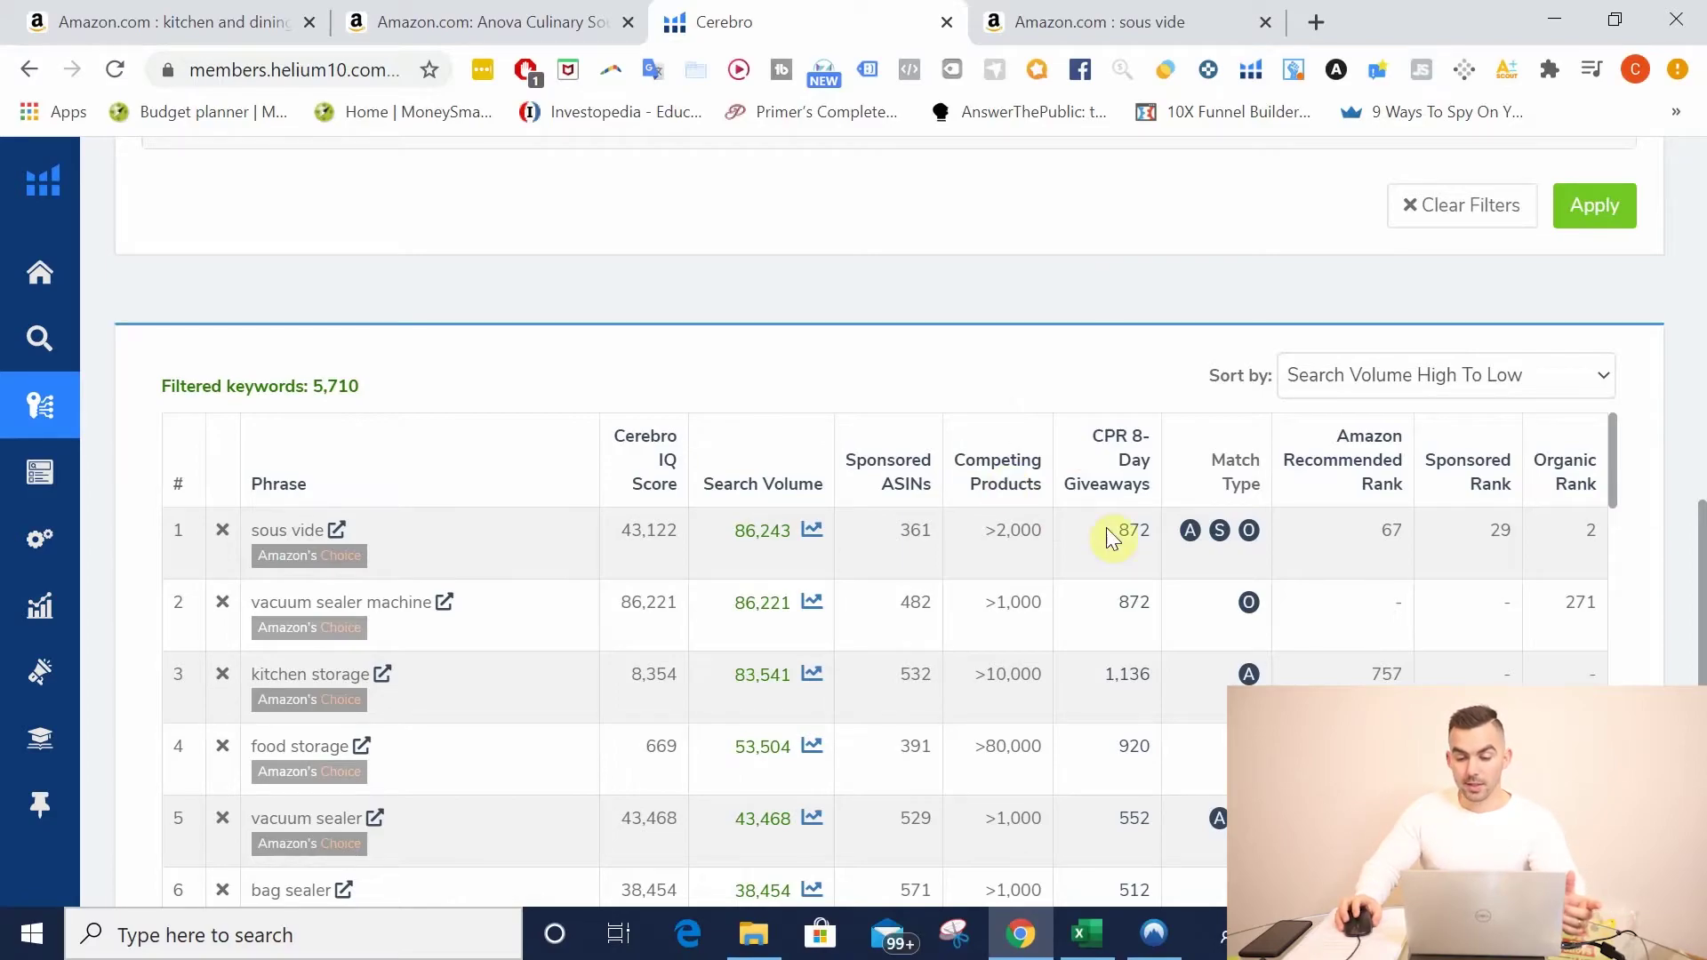
scroll(1303, 589, down, 2)
scroll(1510, 647, down, 2)
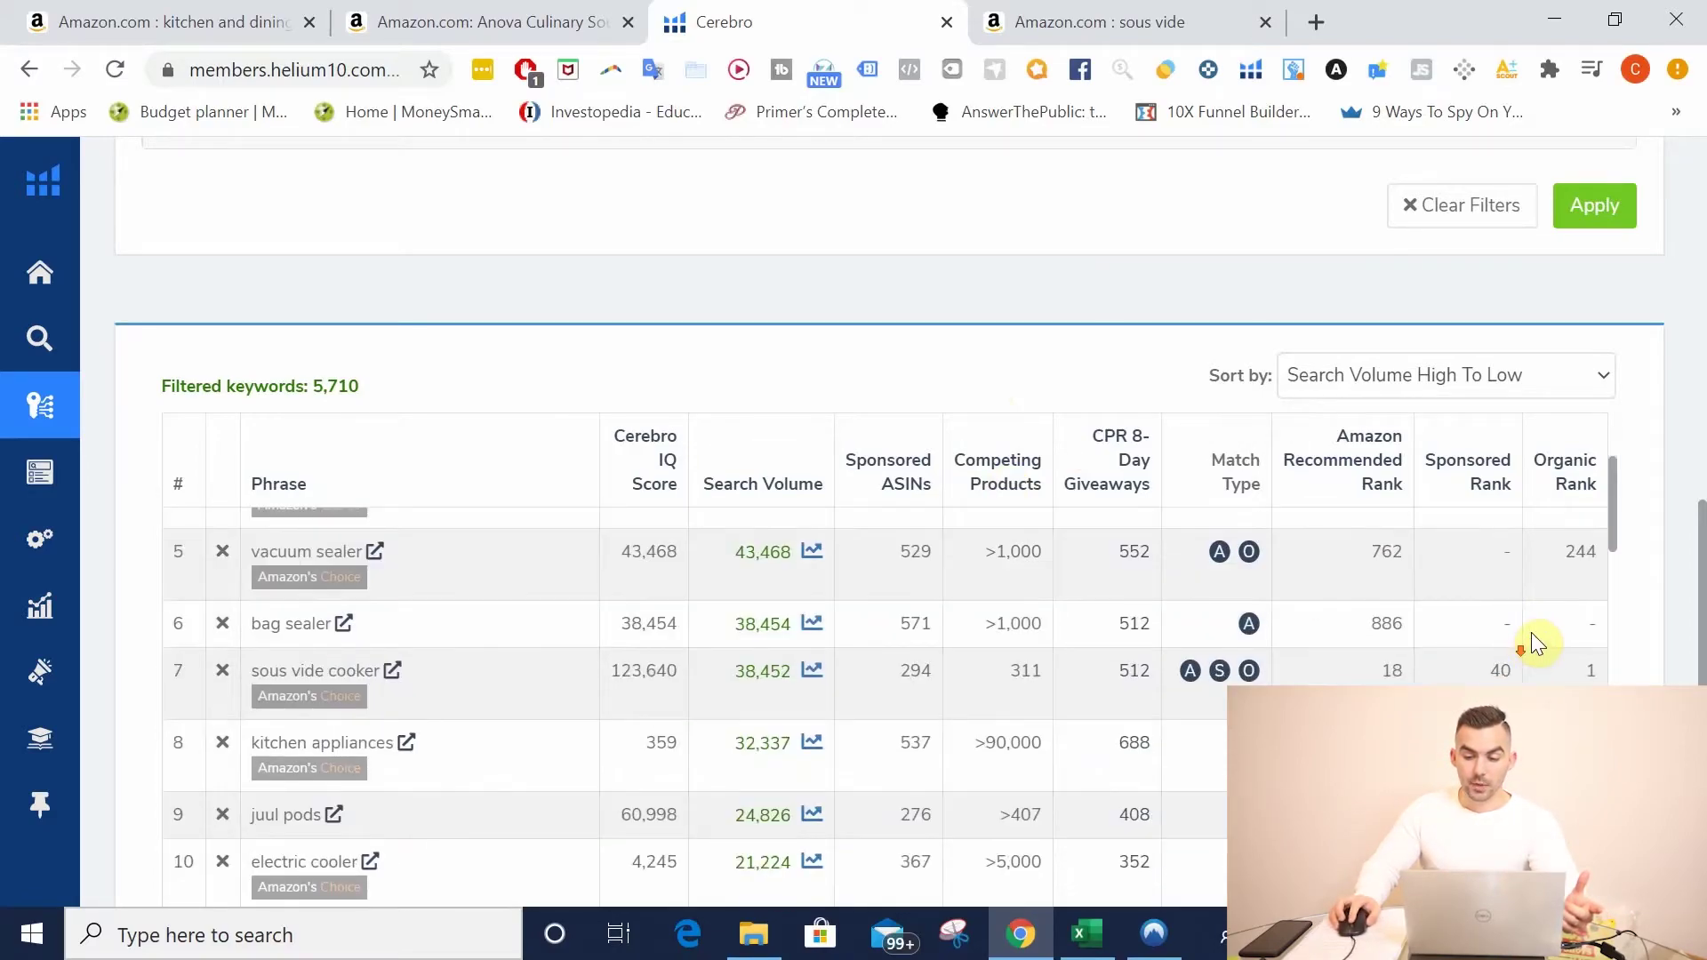
scroll(1531, 632, down, 2)
click(1566, 467)
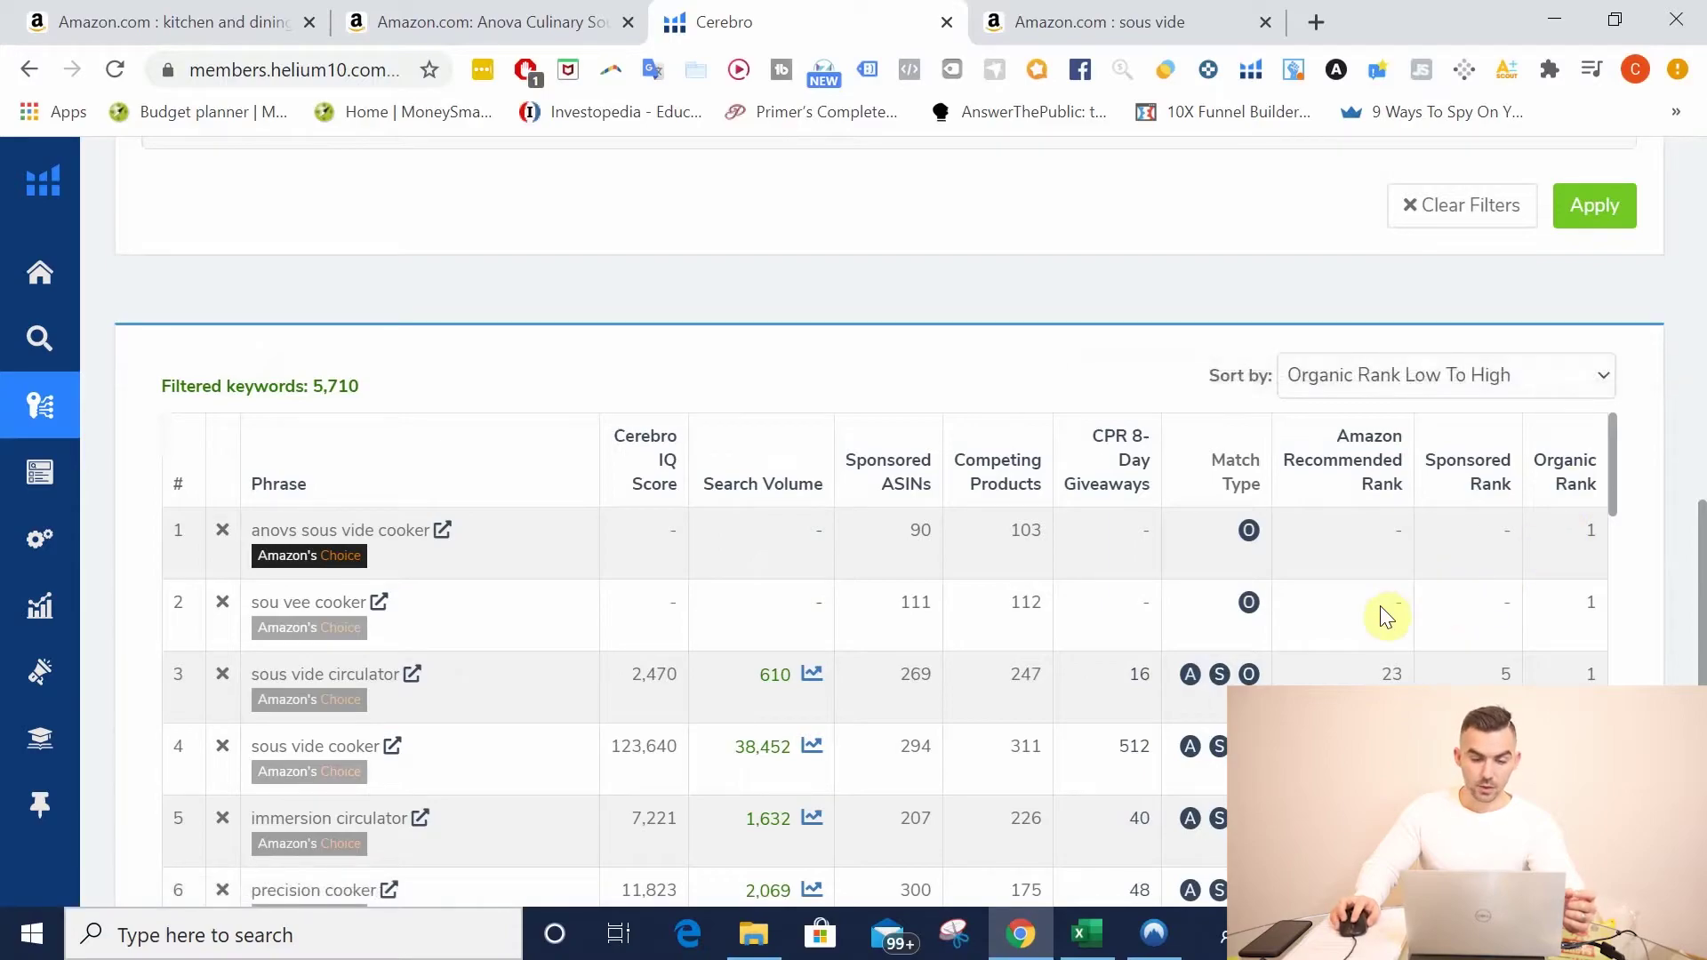
Step: Review the search volumes of the Anova cooker's best organically ranked phrases through row 50, then return to the keyword distribution summary
scroll(1399, 587, down, 2)
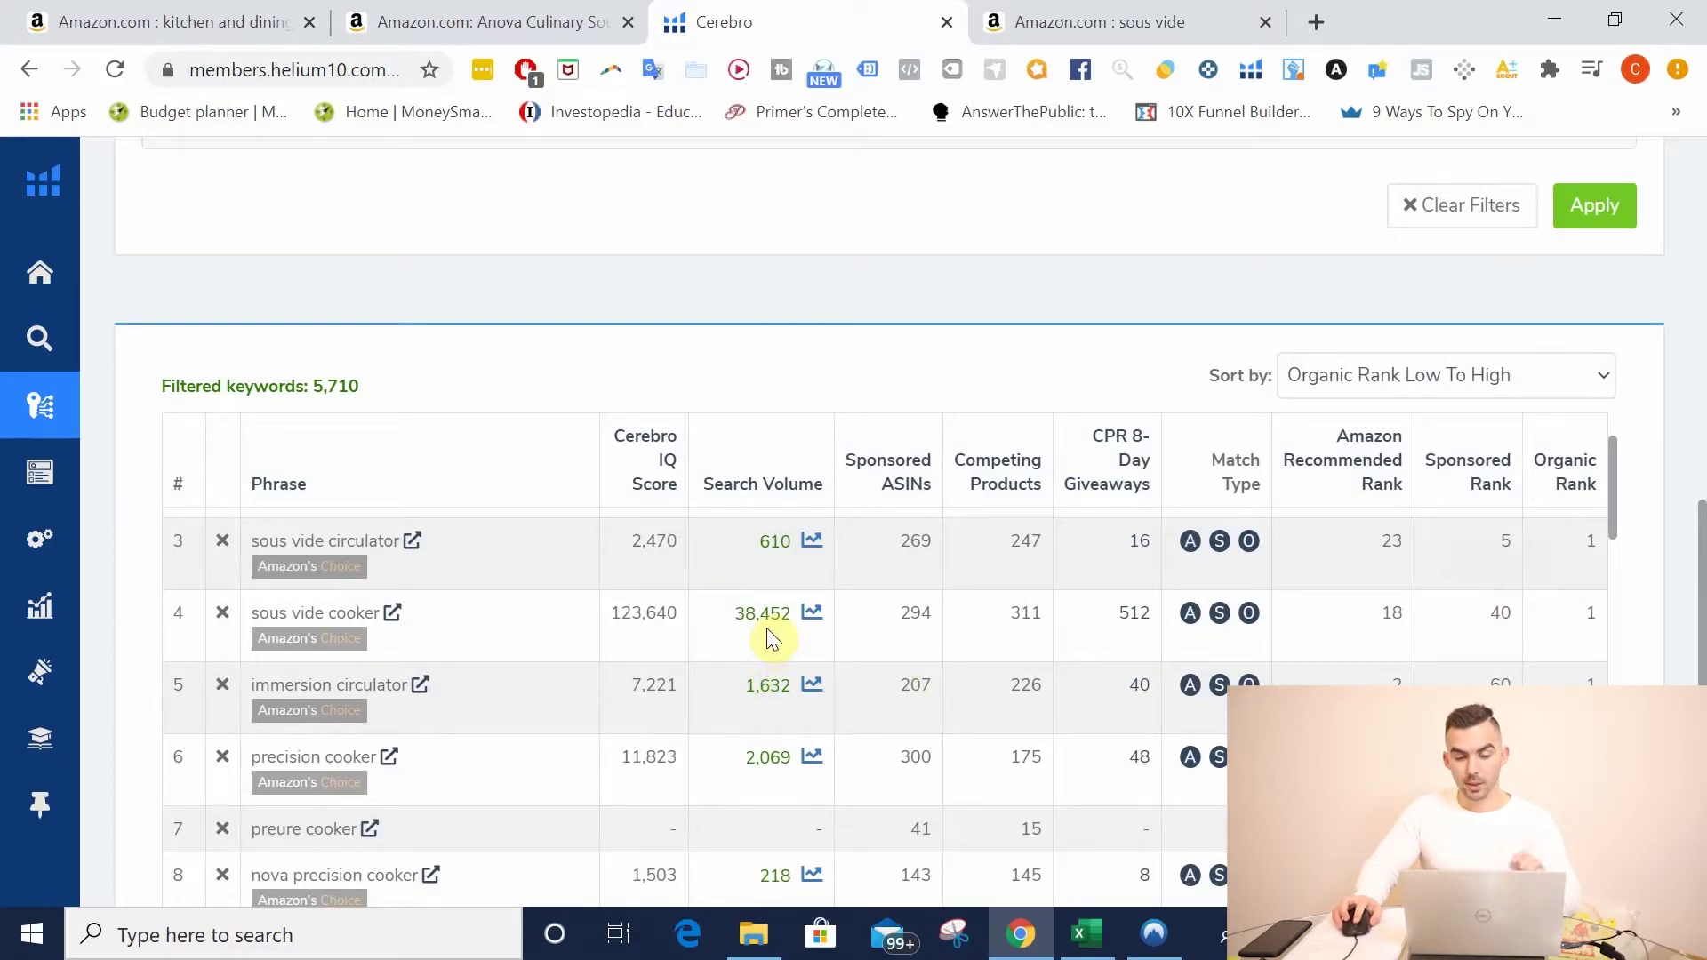
scroll(771, 638, down, 2)
scroll(778, 642, down, 3)
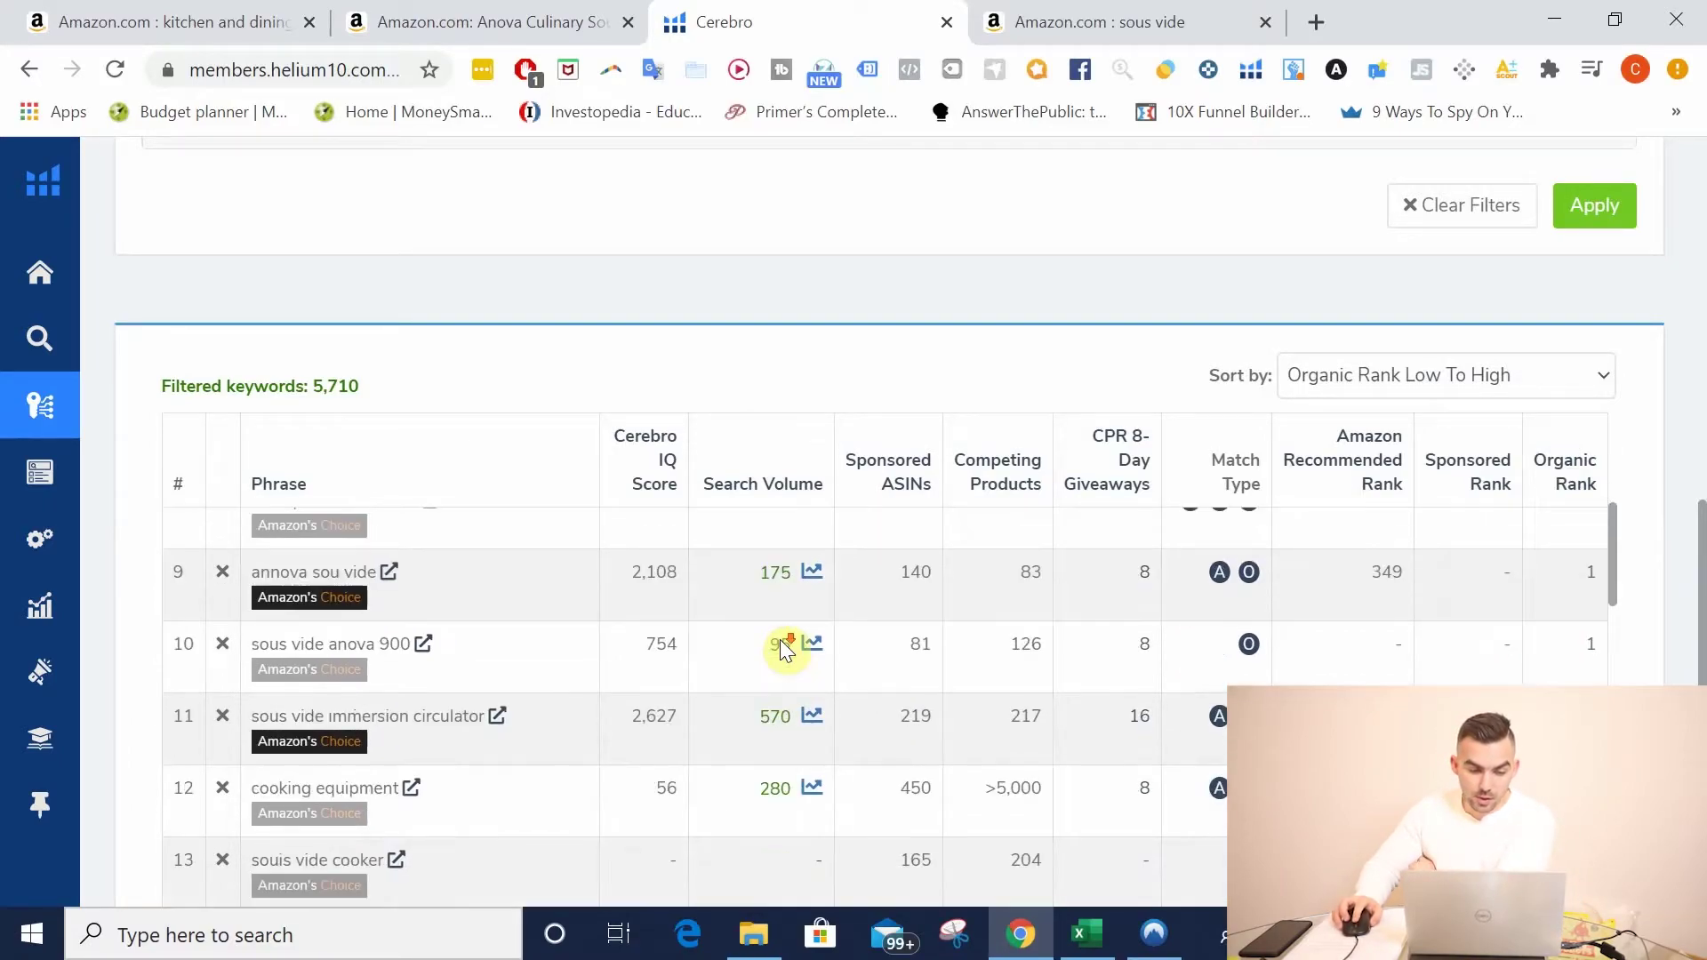
scroll(783, 647, down, 2)
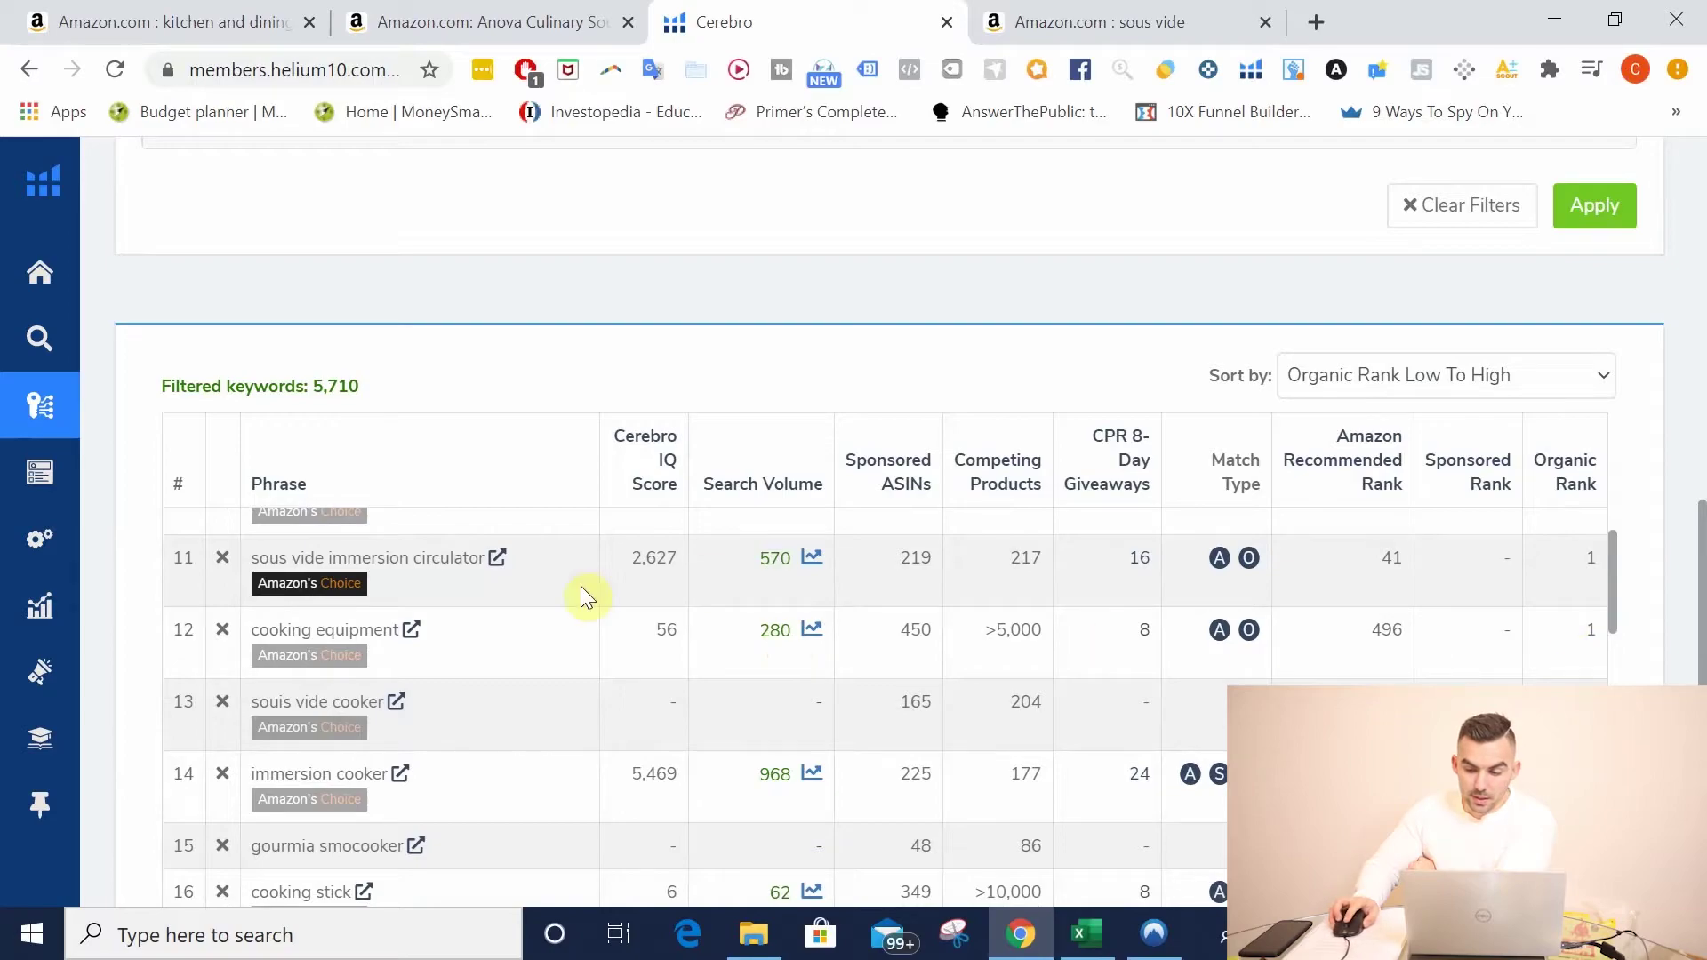
scroll(702, 629, down, 3)
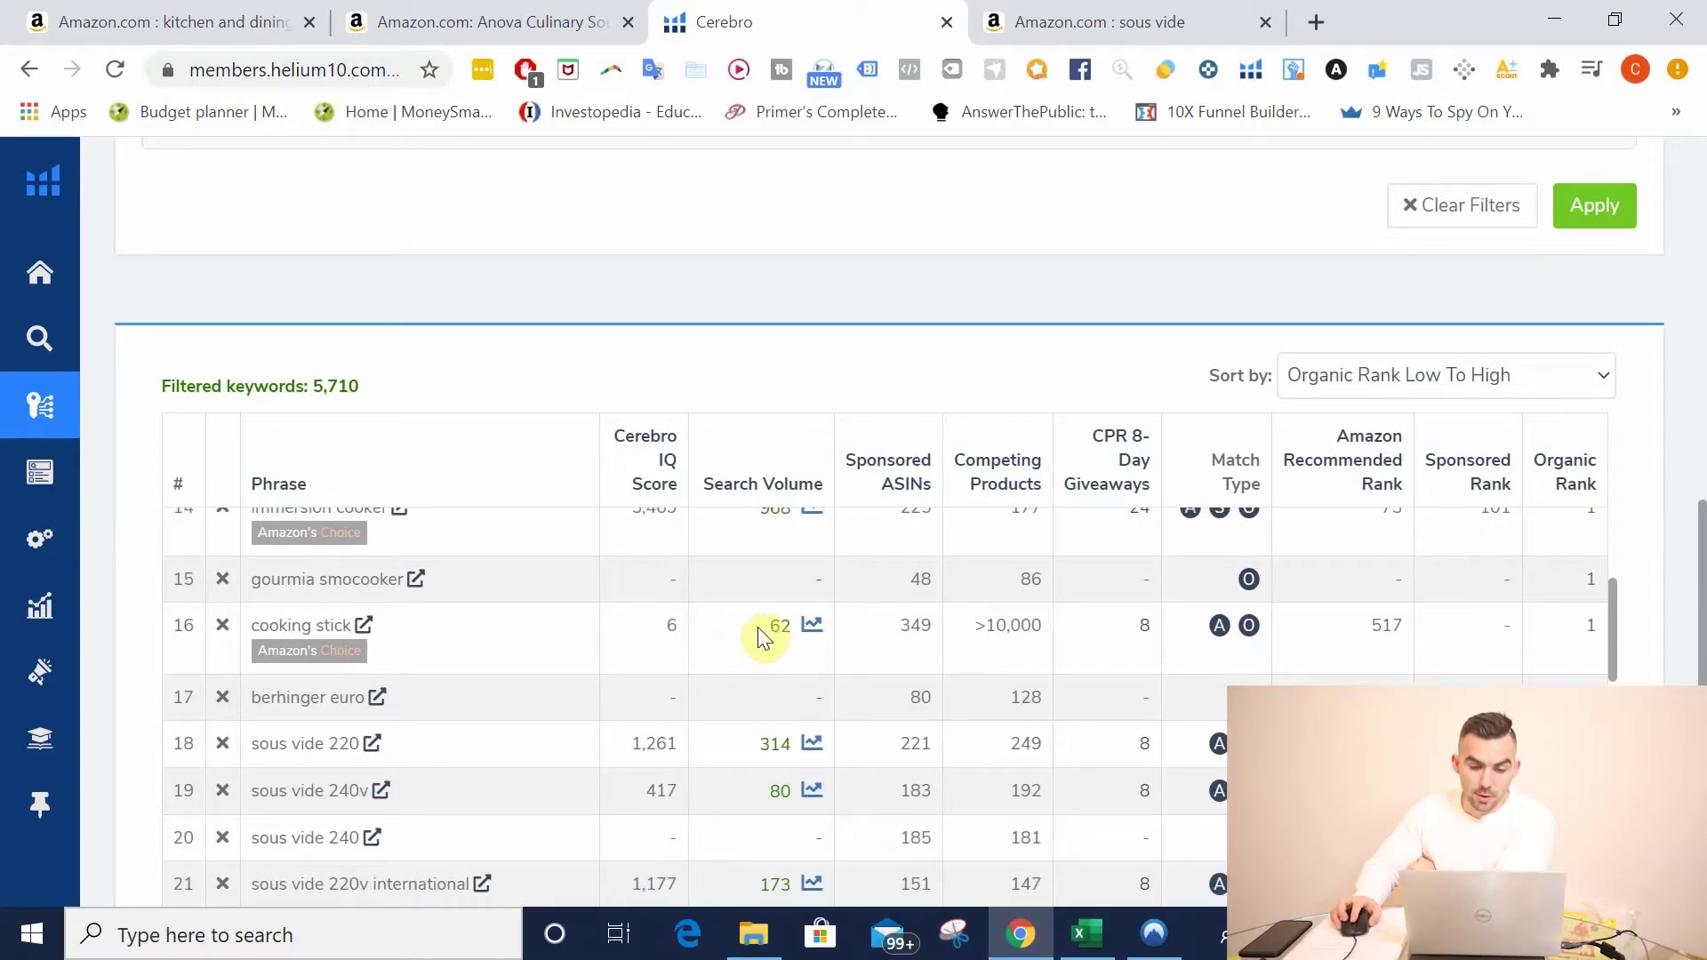
scroll(761, 633, down, 8)
scroll(770, 668, up, 3)
scroll(772, 681, down, 5)
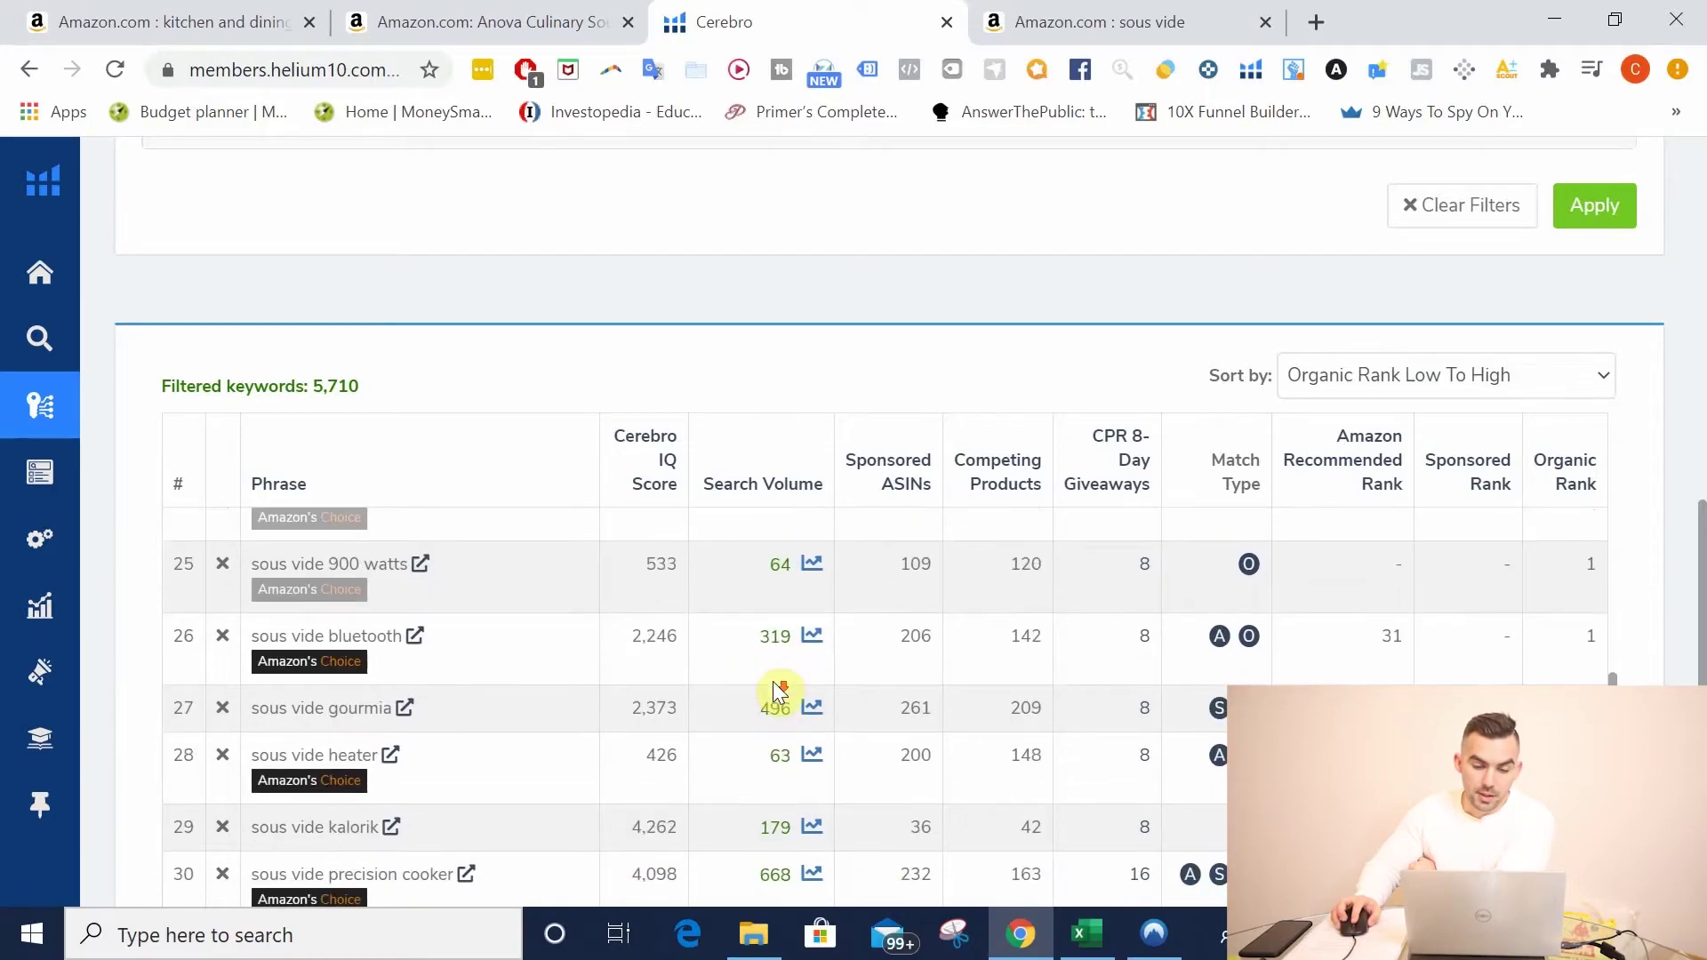
scroll(771, 681, down, 2)
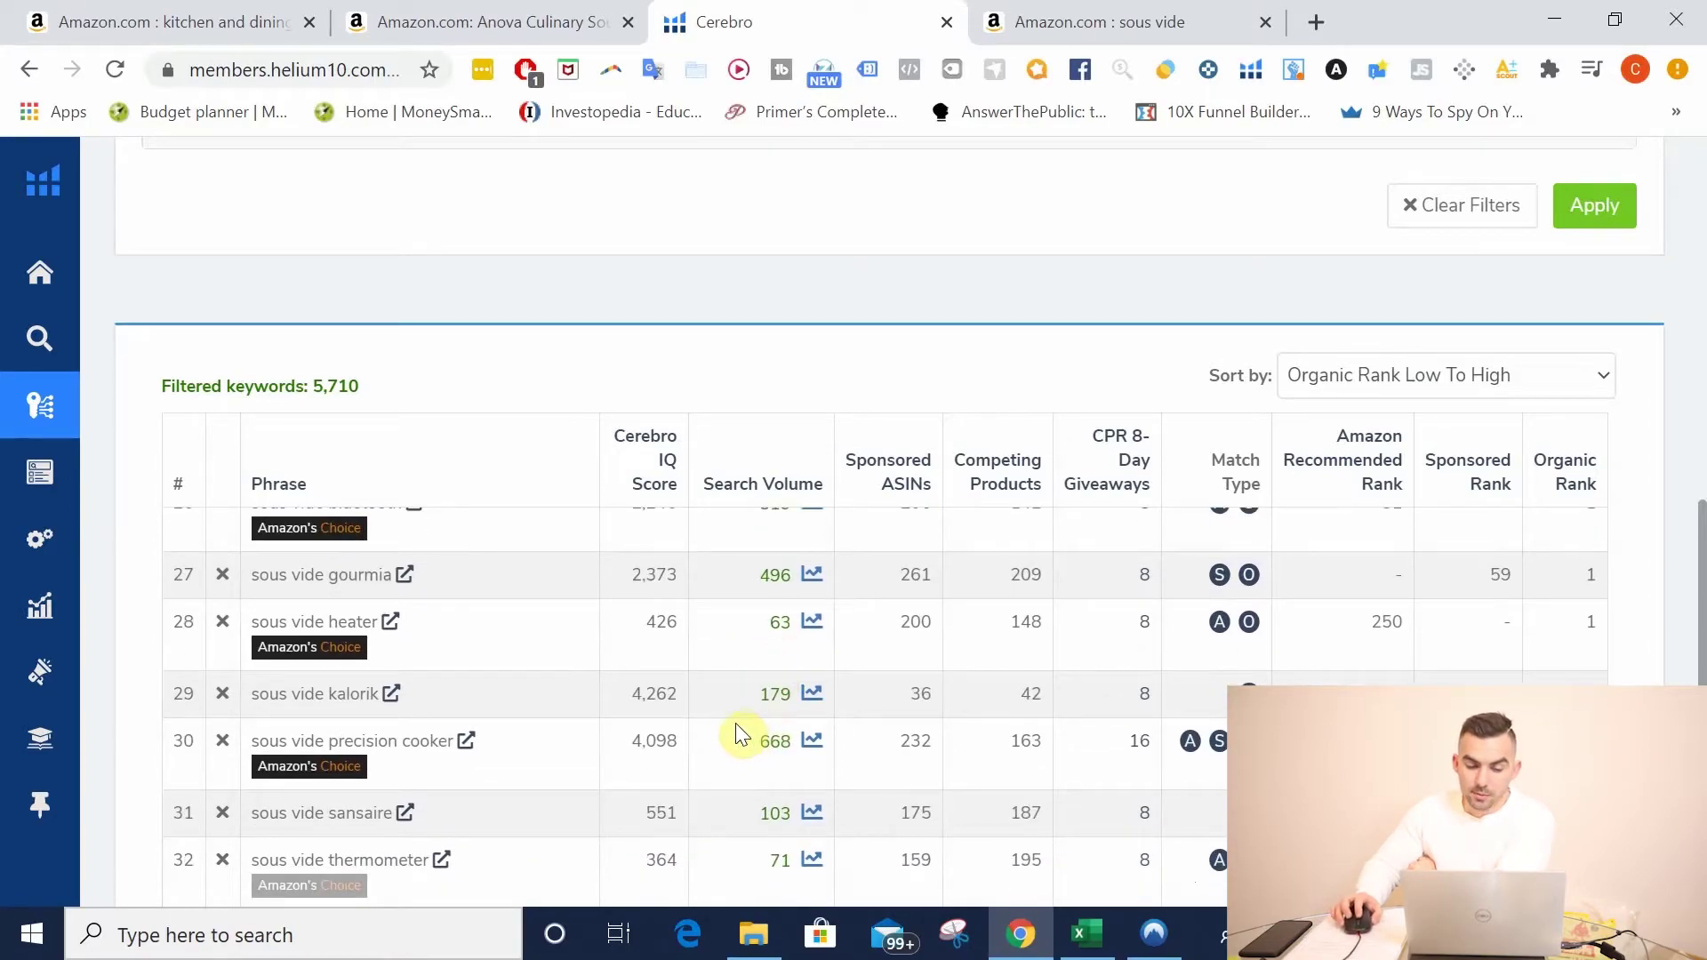
scroll(773, 716, up, 5)
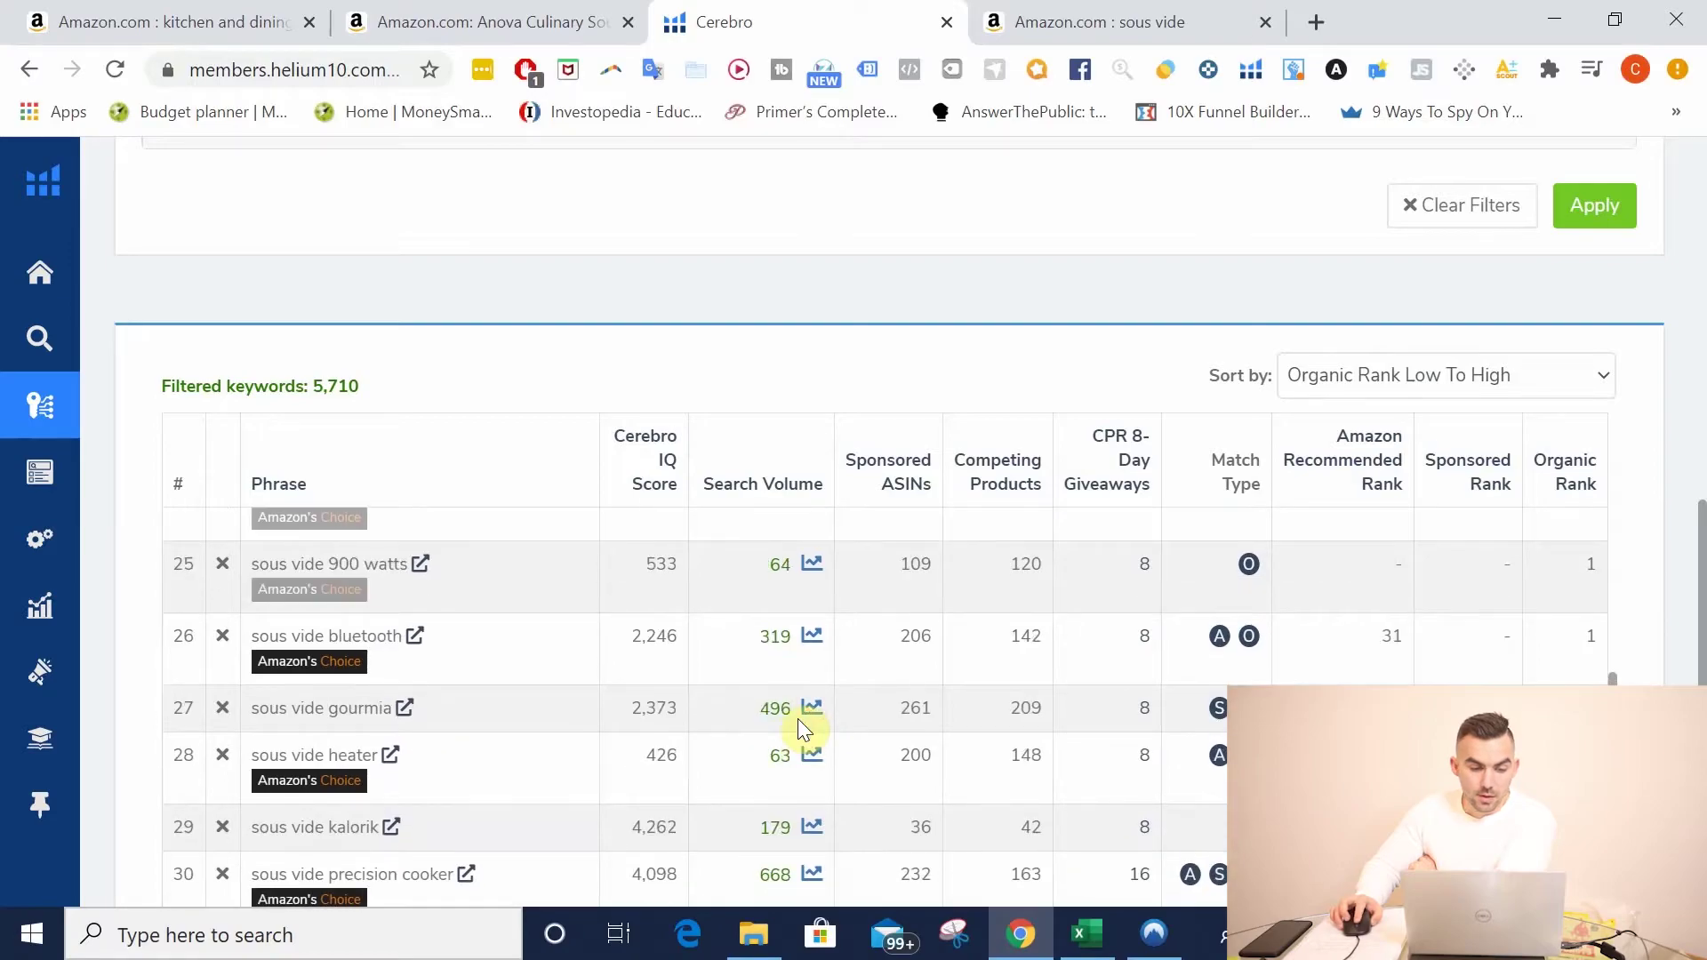
scroll(800, 724, down, 8)
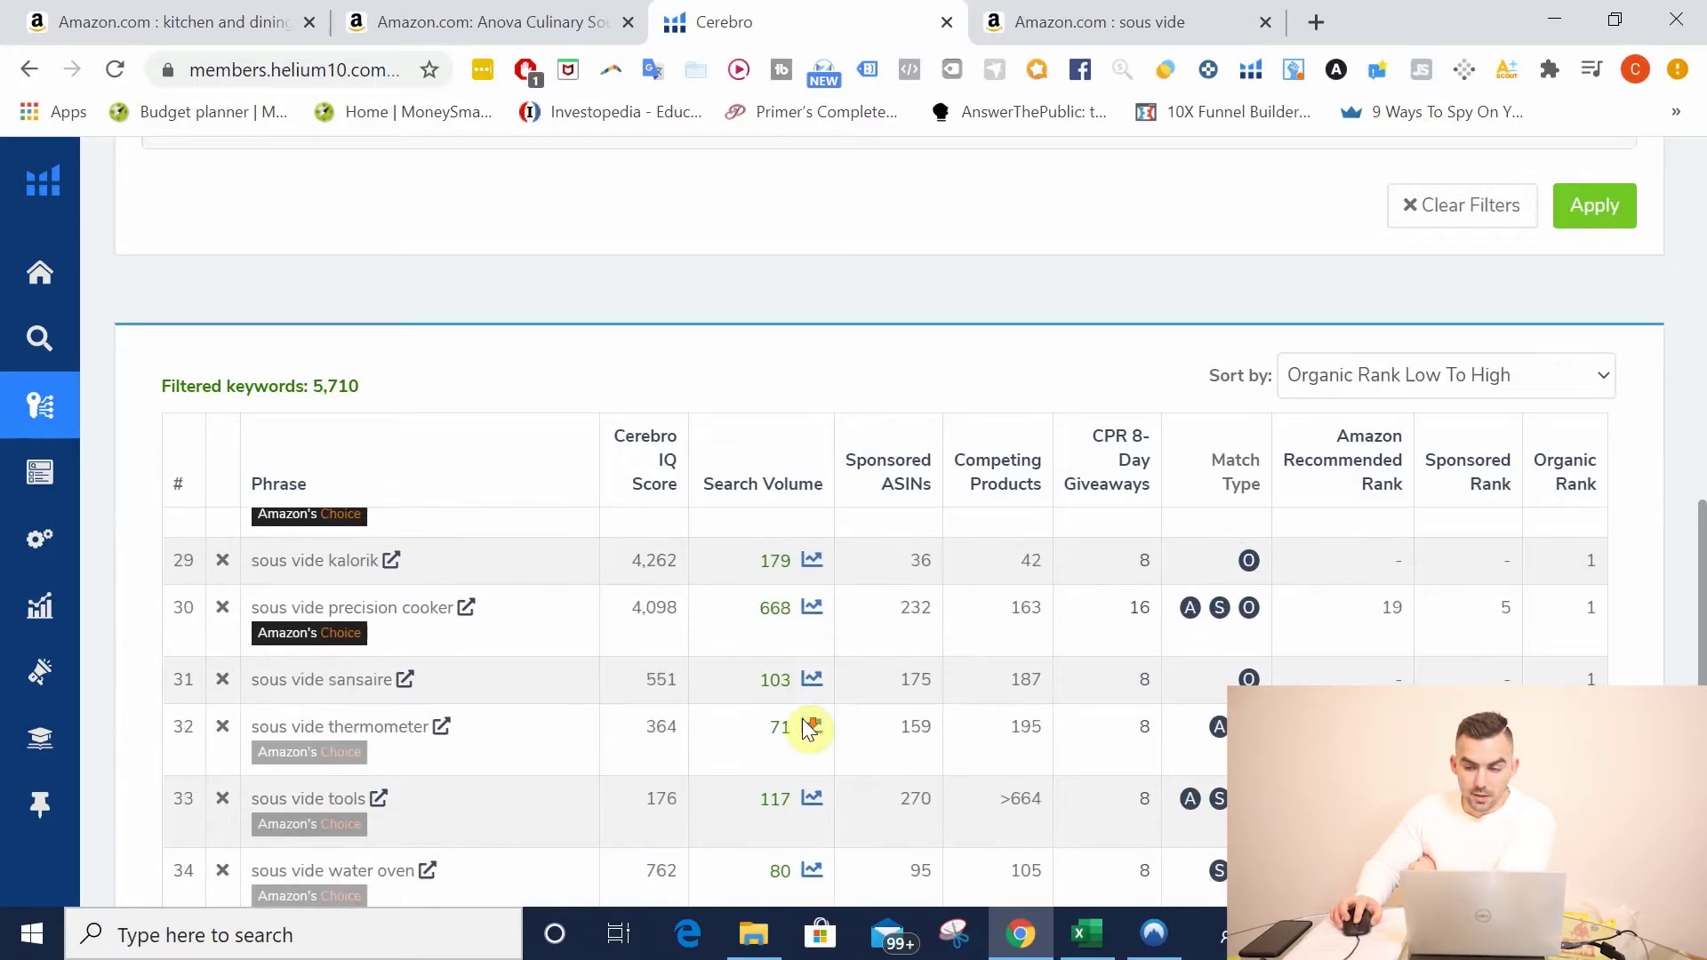
scroll(805, 729, down, 7)
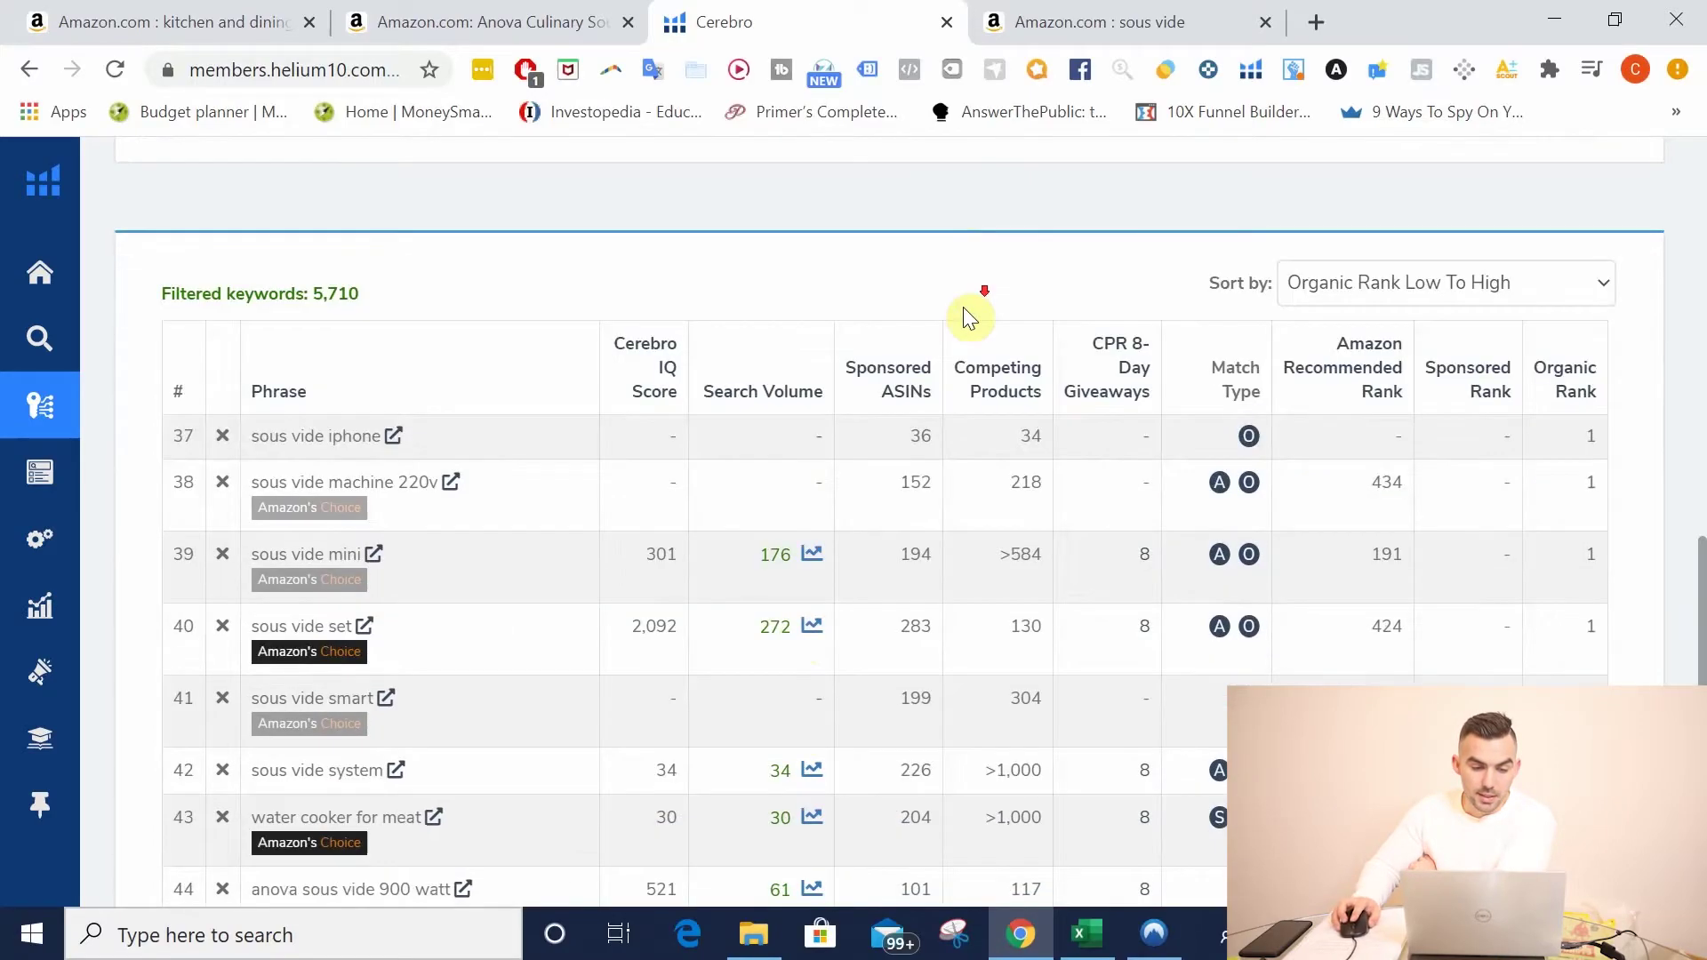
scroll(930, 543, down, 5)
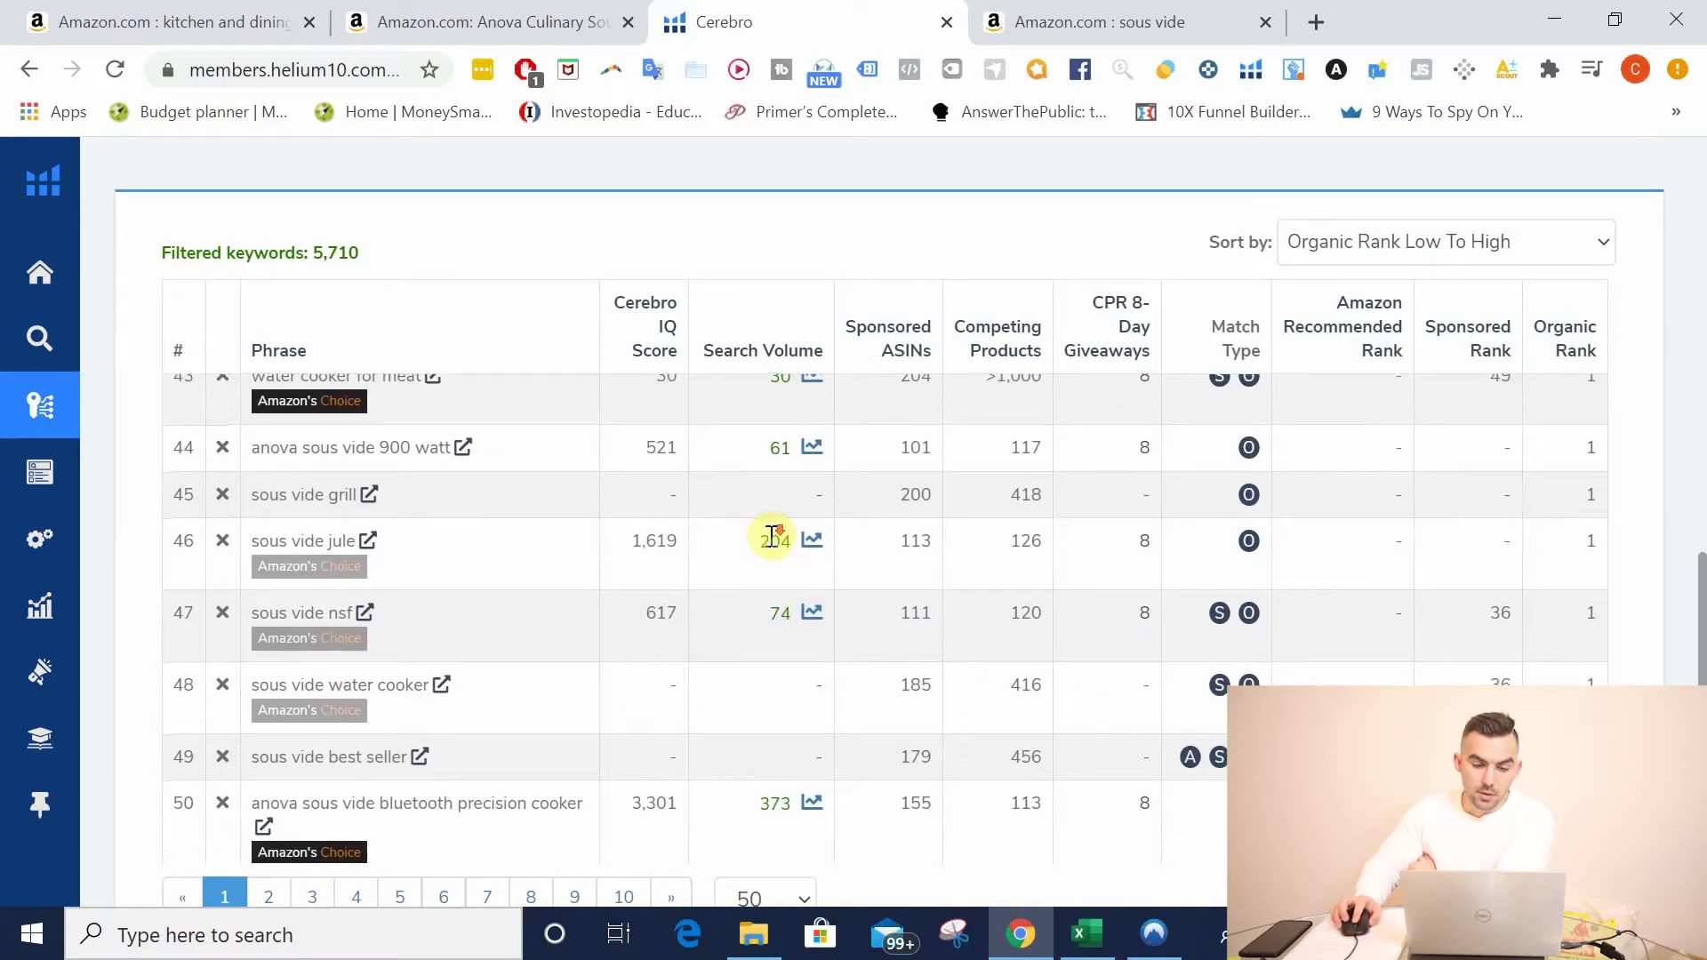
scroll(521, 537, down, 2)
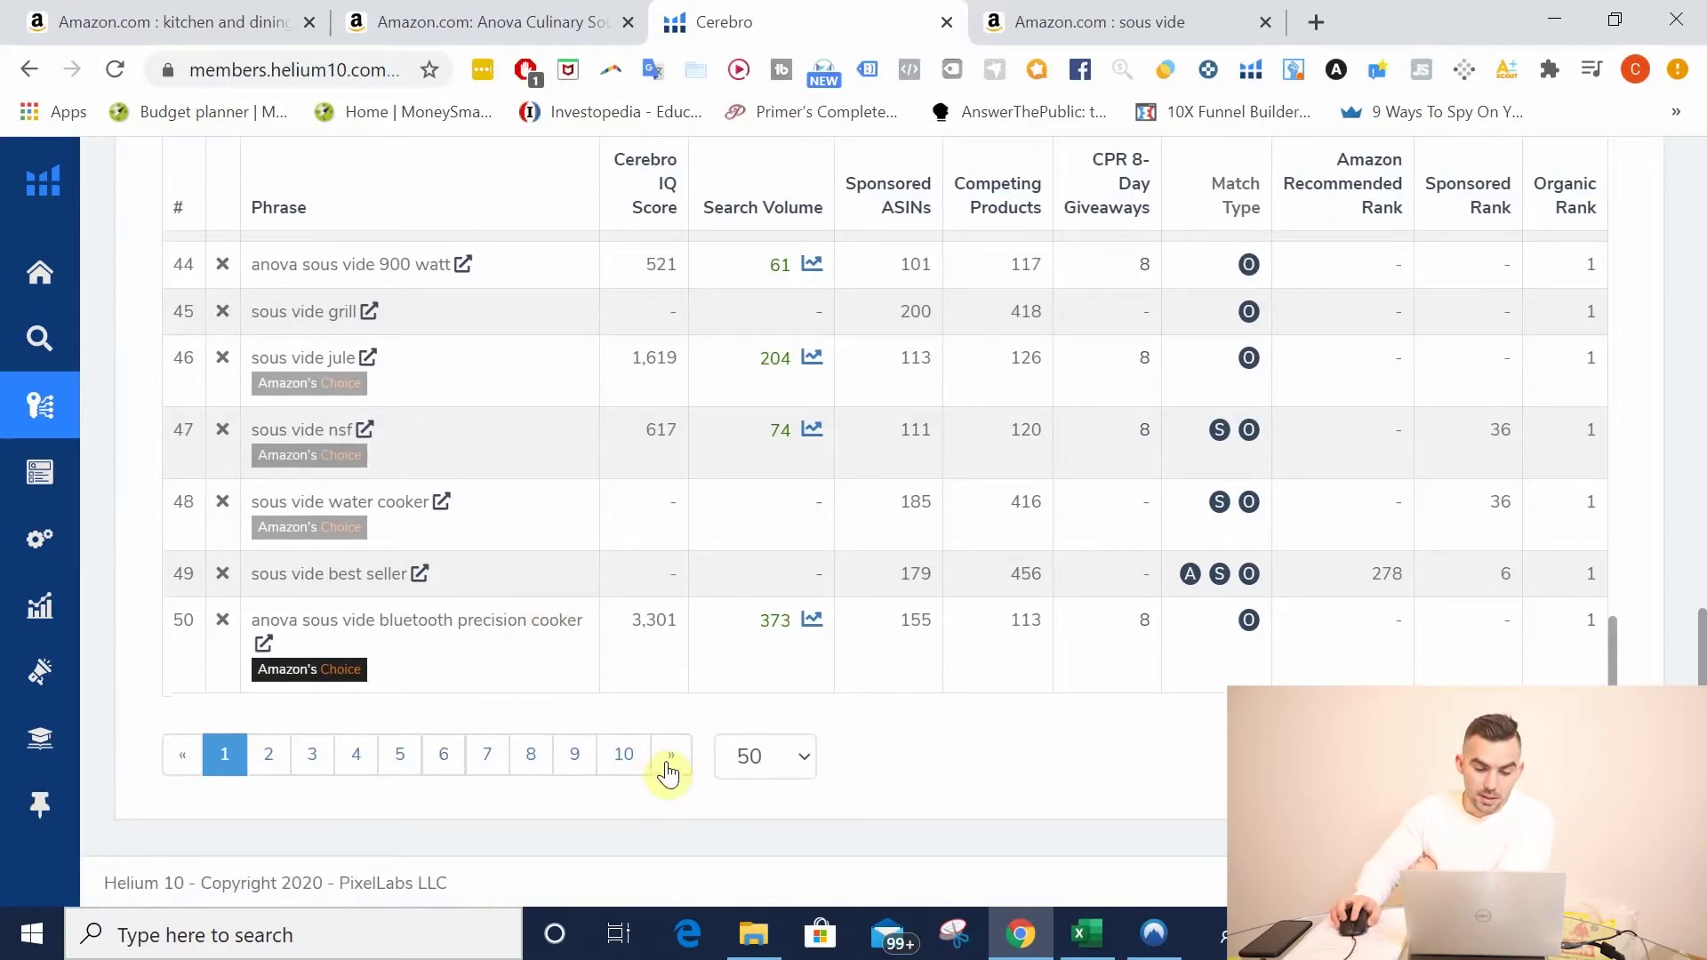
scroll(658, 747, up, 12)
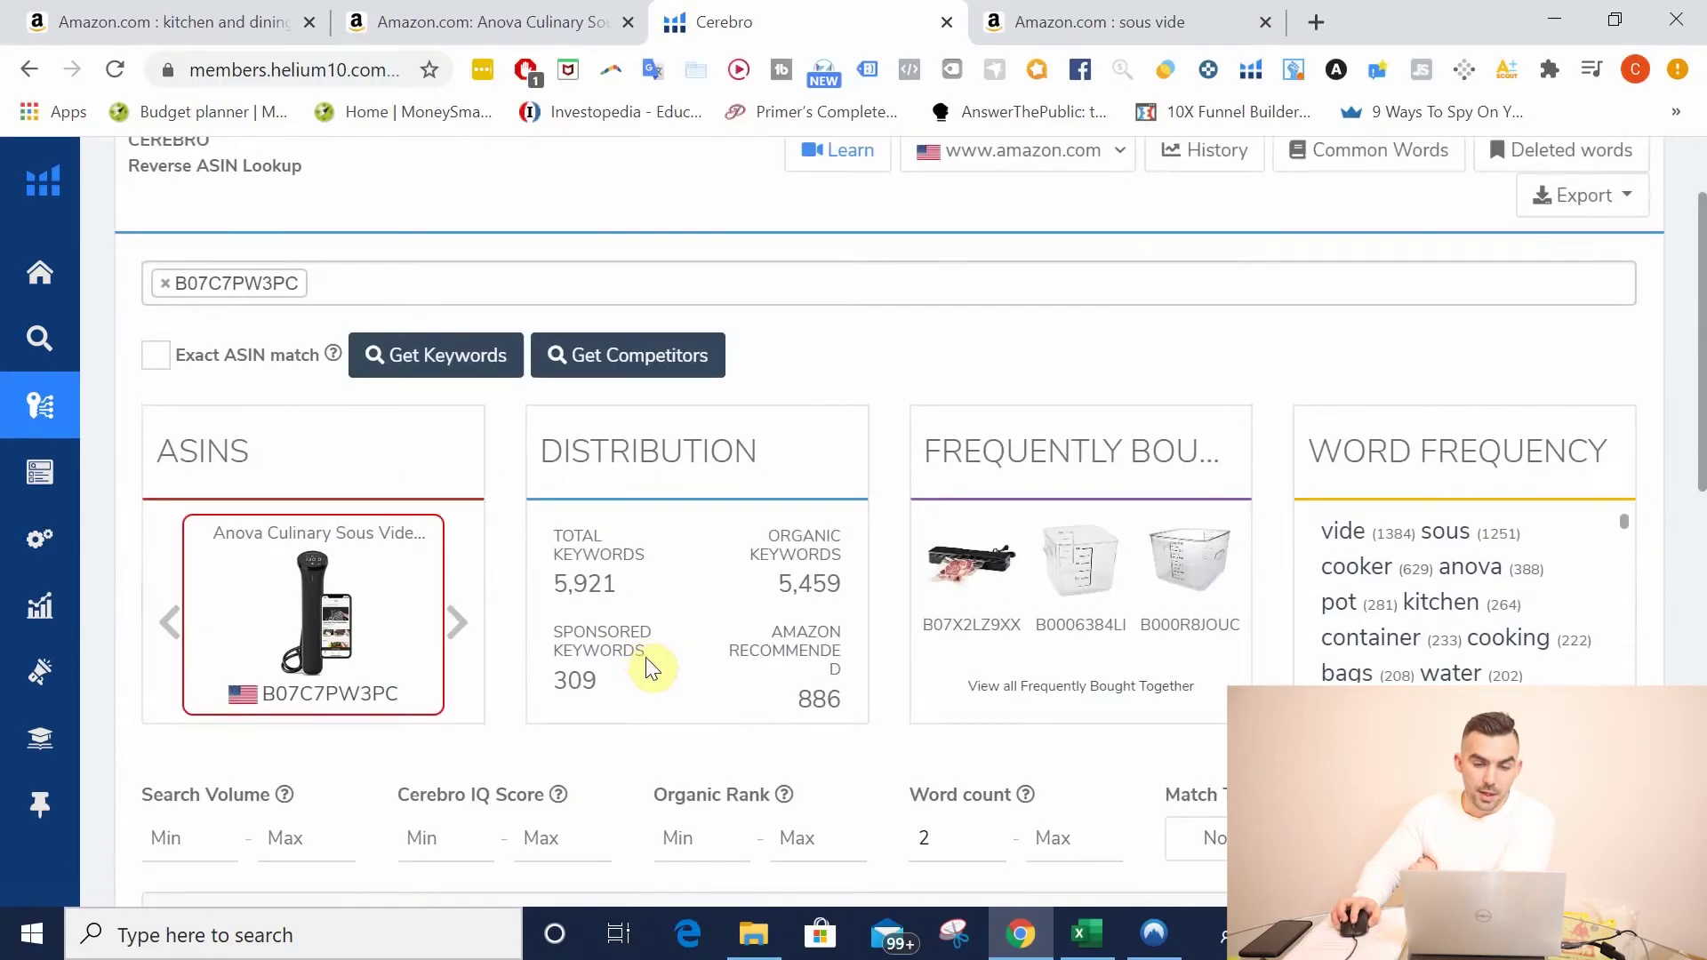
Step: Check the meaning of the Amazon Recommended count in the keyword distribution summary, then return to the phrase list
scroll(640, 627, down, 1)
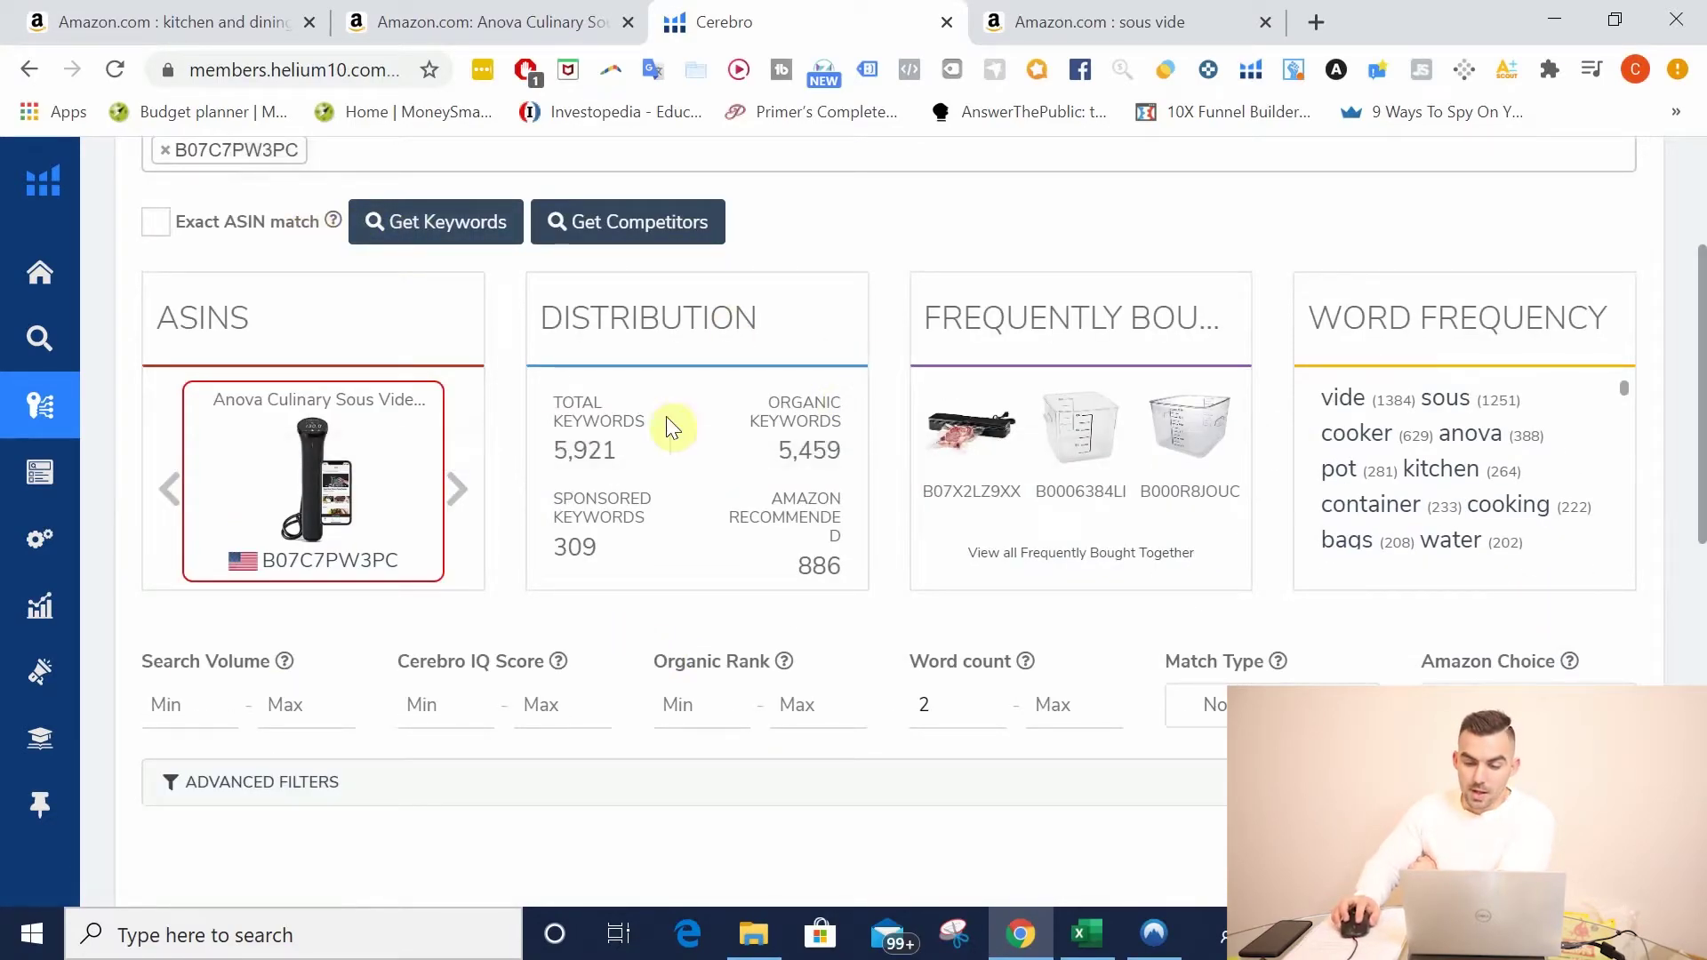
mouse_move(764, 507)
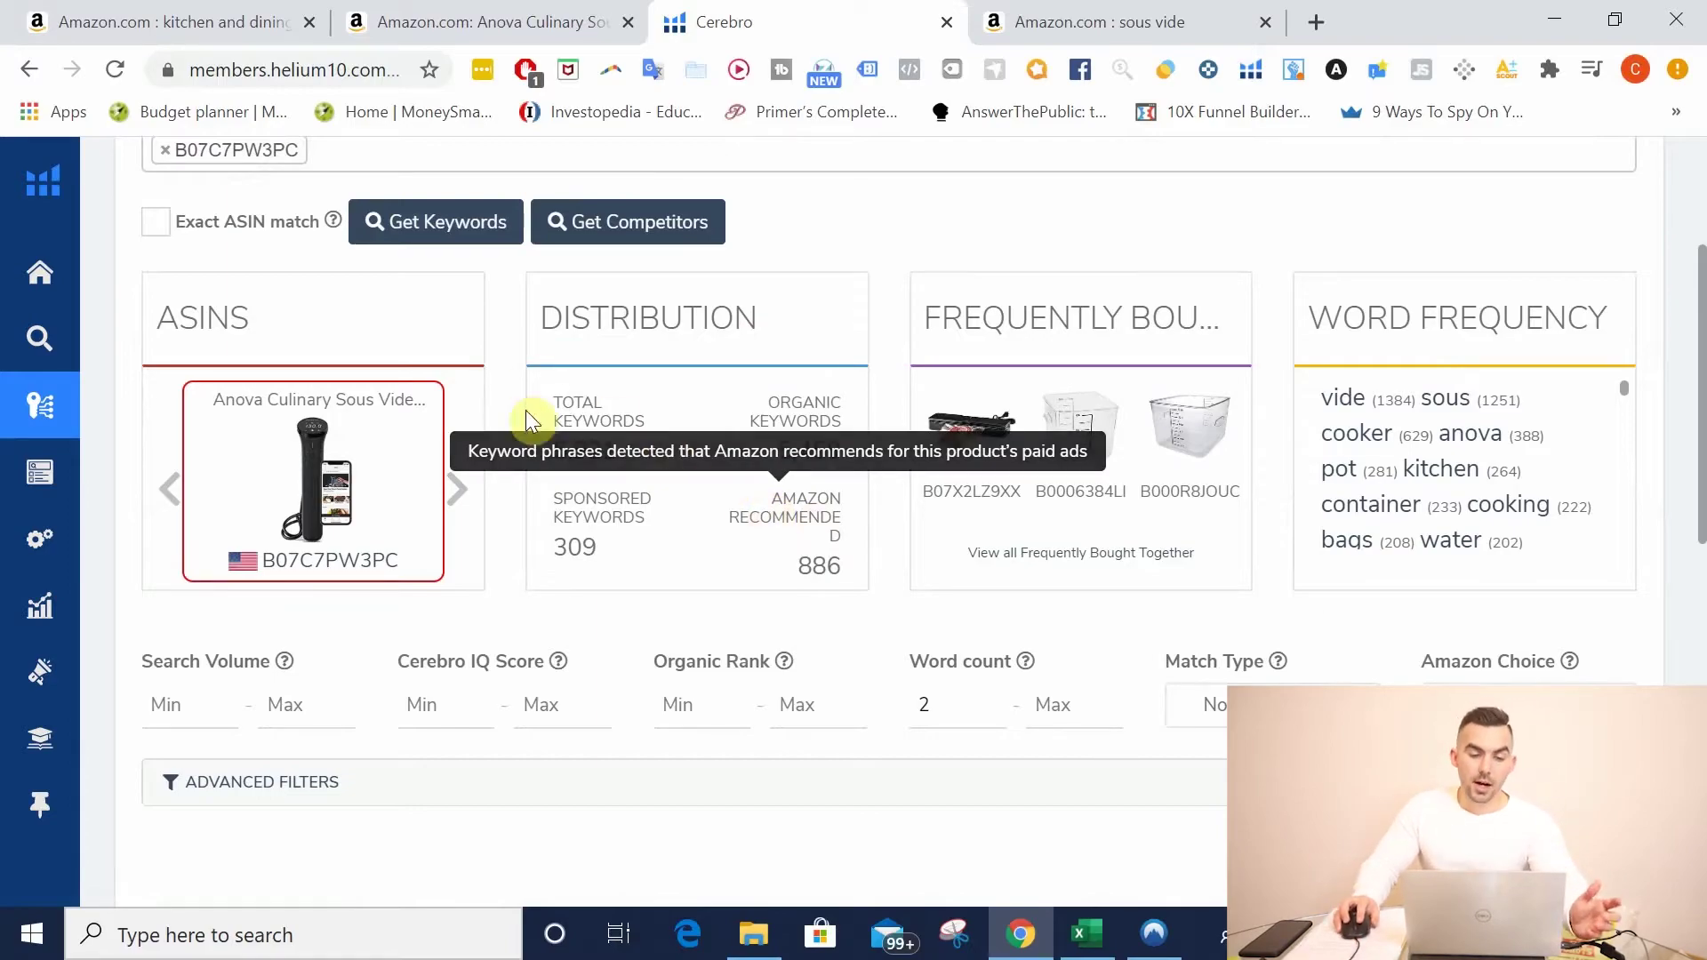
scroll(658, 604, down, 1)
scroll(669, 618, down, 3)
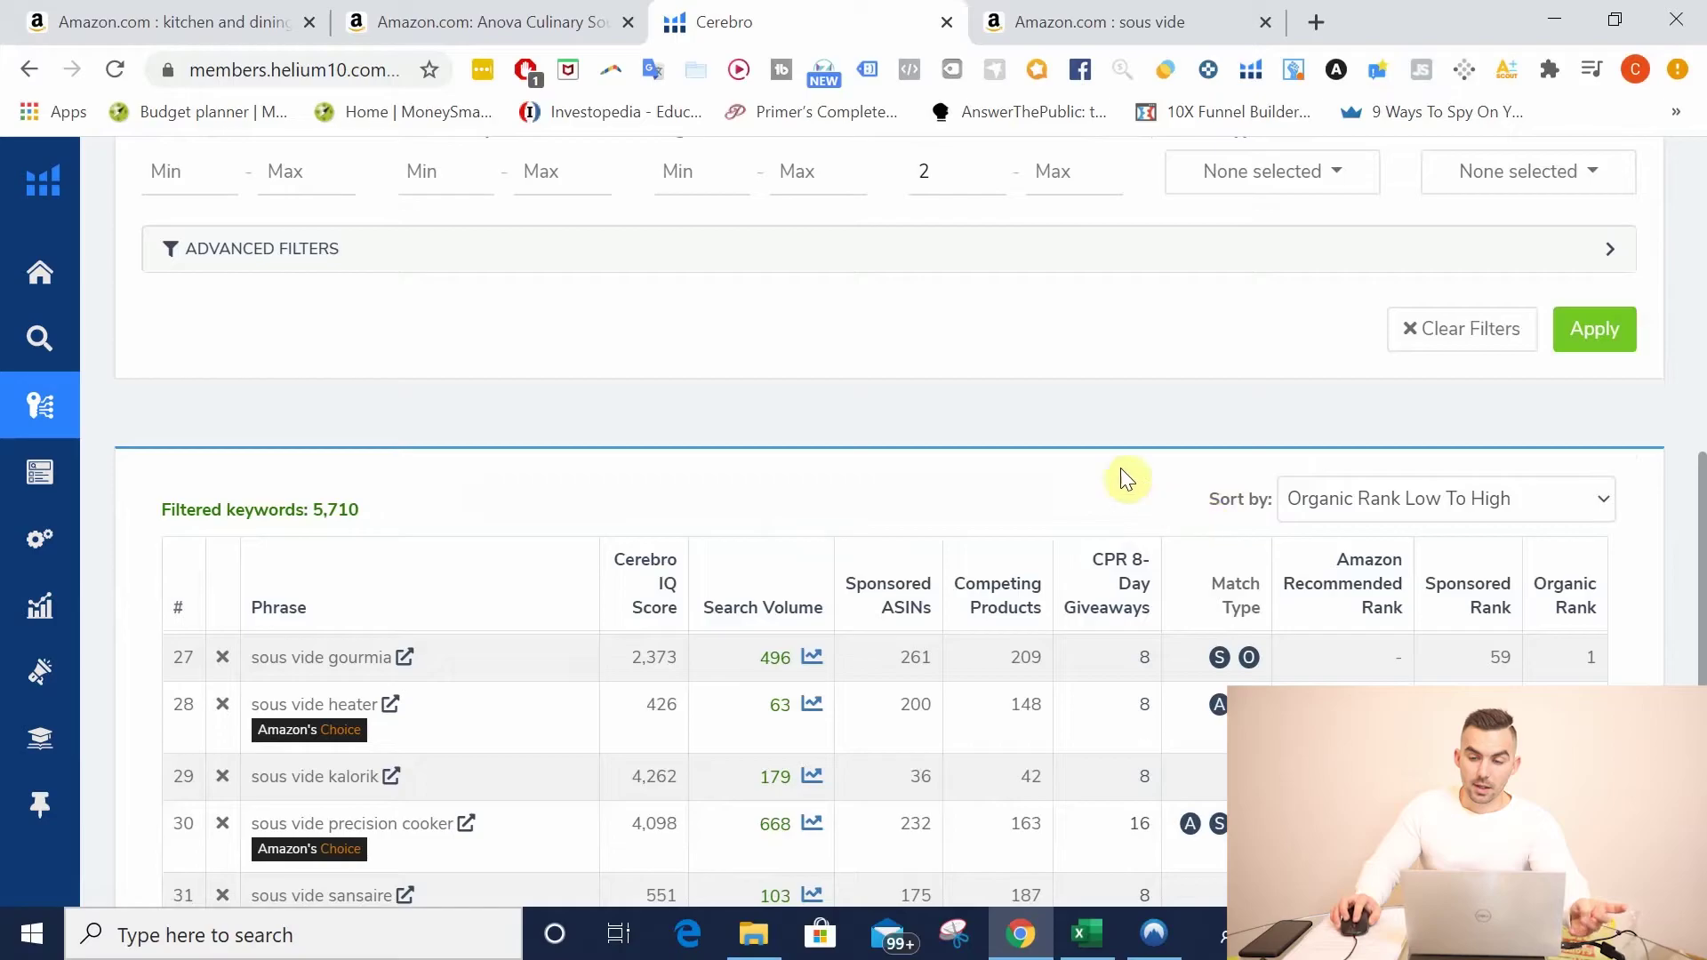
Step: Switch back to the Anova cooker's Amazon listing and go to its bullet points
click(605, 23)
scroll(892, 585, up, 15)
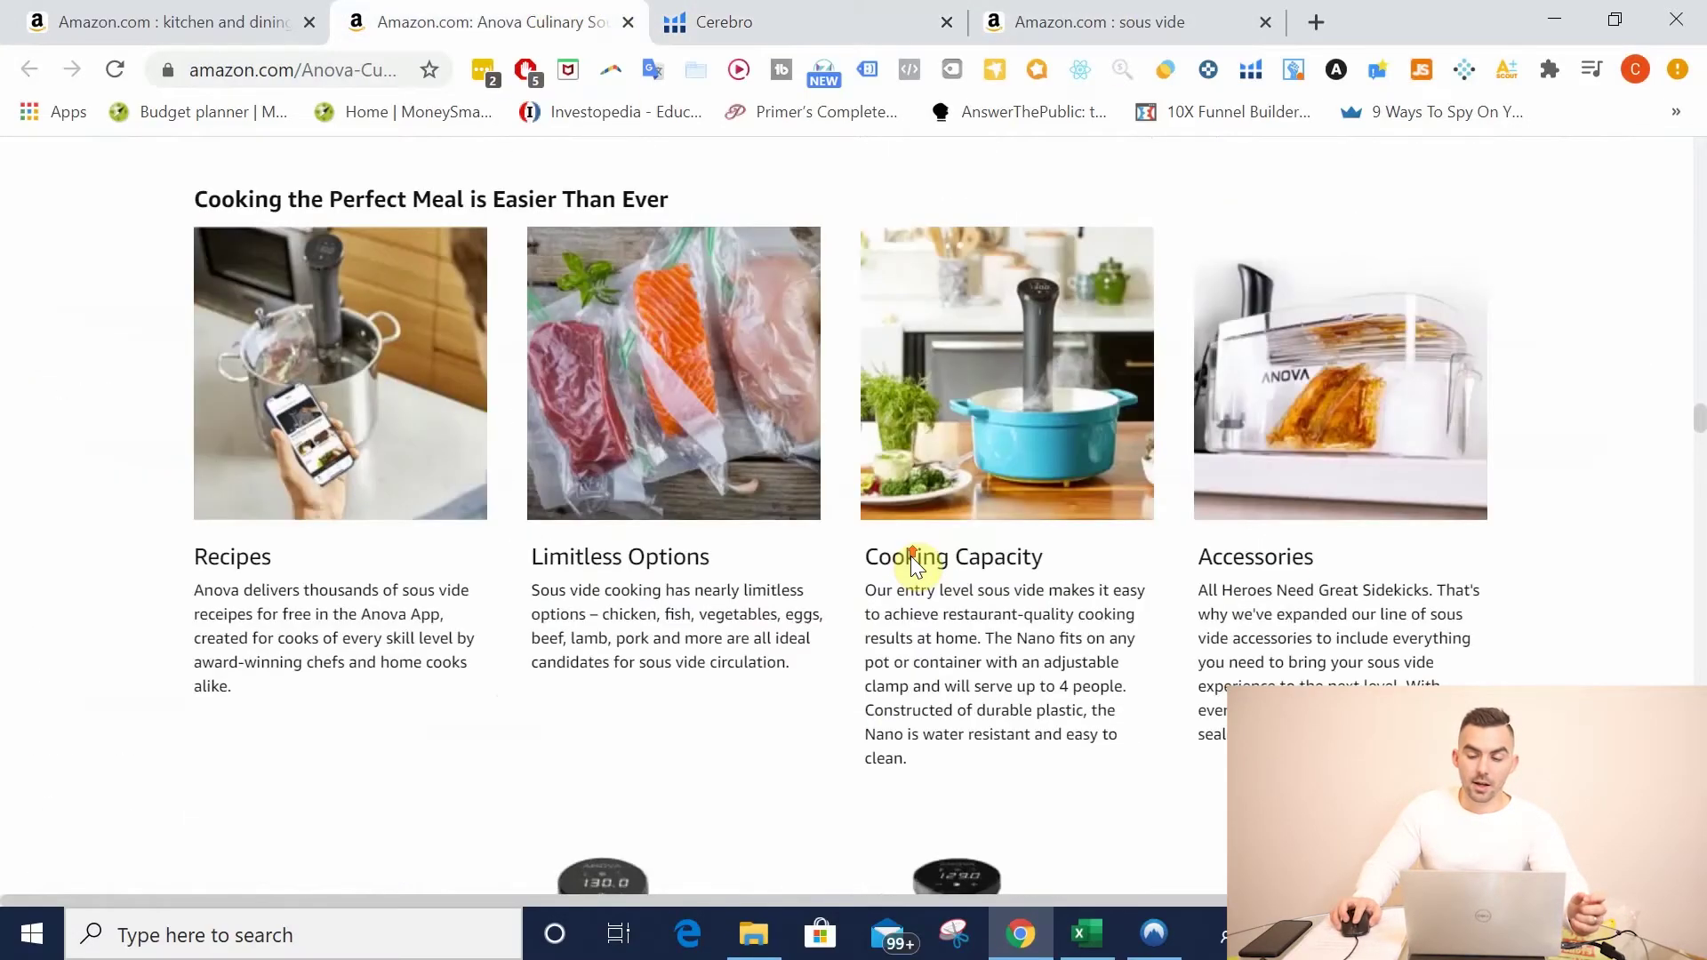
scroll(1049, 592, up, 5)
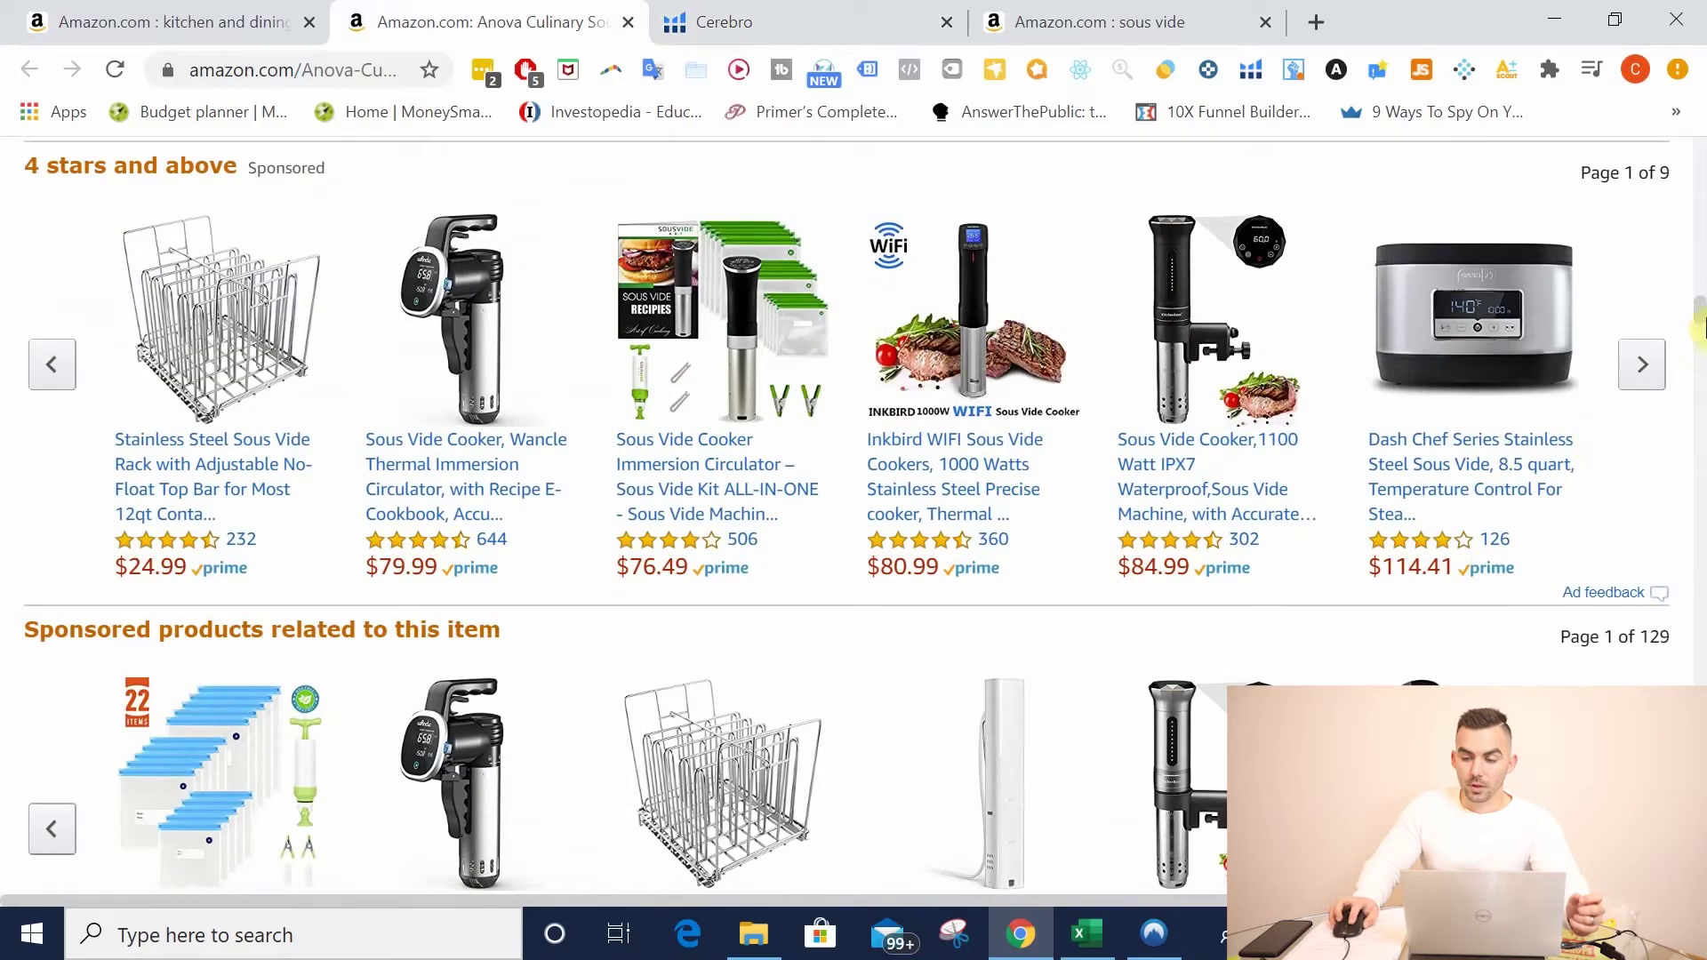
scroll(1668, 205, up, 10)
scroll(1212, 533, down, 10)
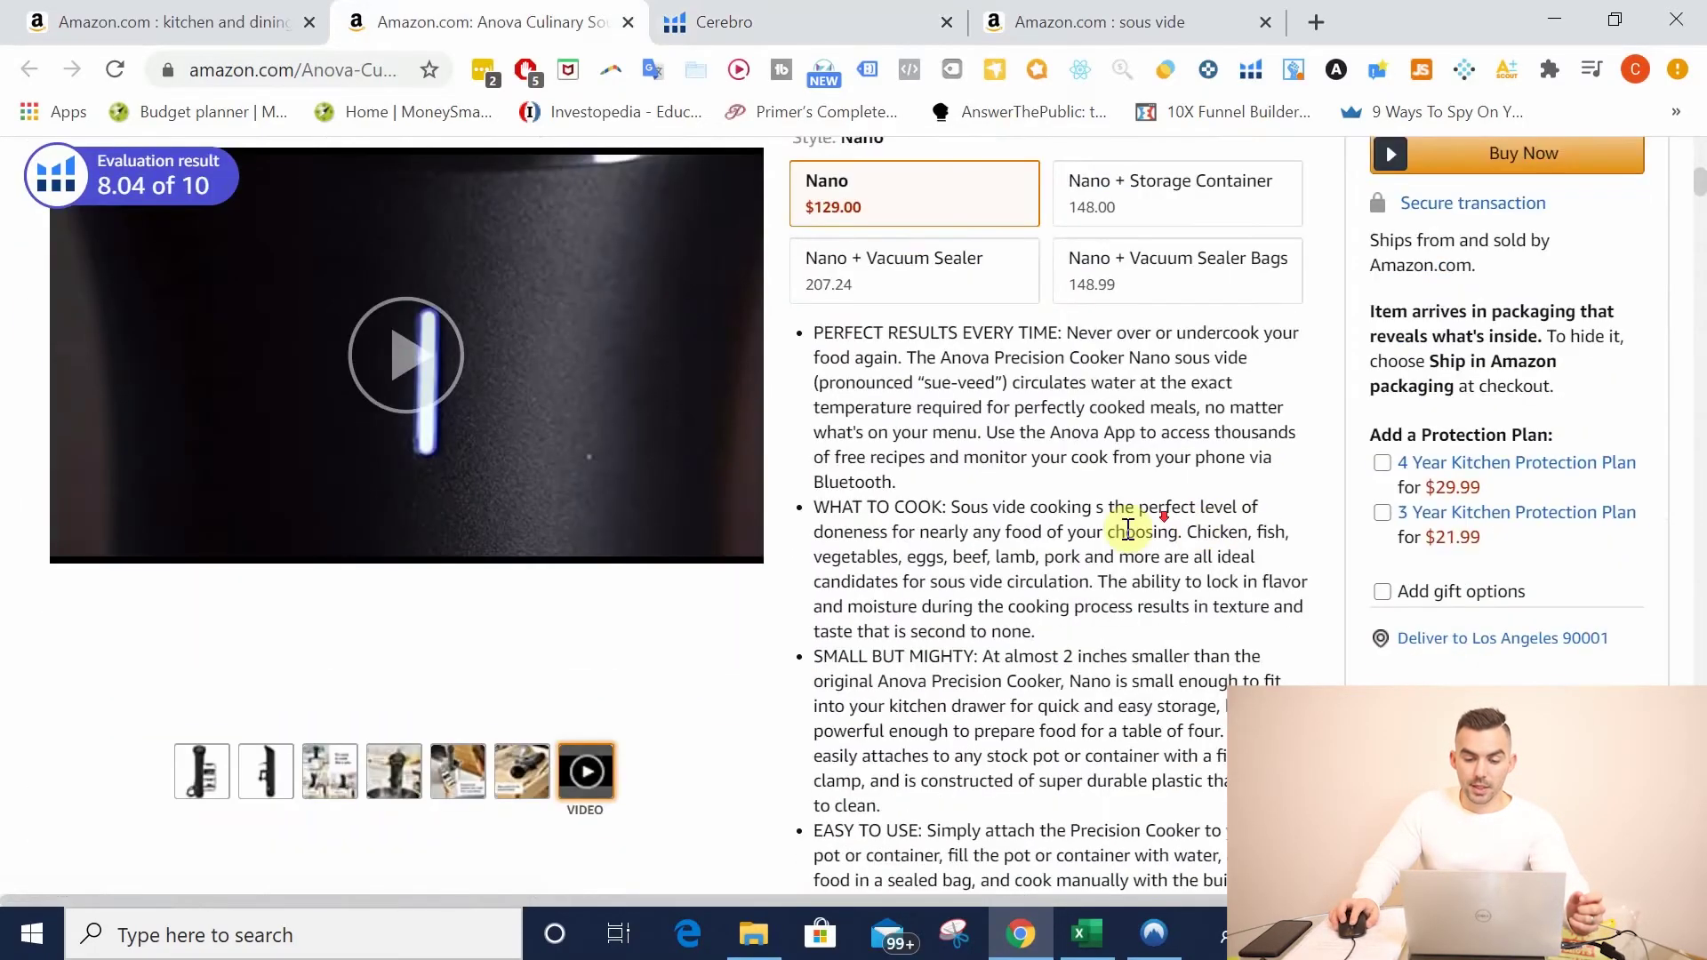
Step: Find "sous vide" in the Anova listing page and step through its occurrences, then end the search
key(ctrl+f)
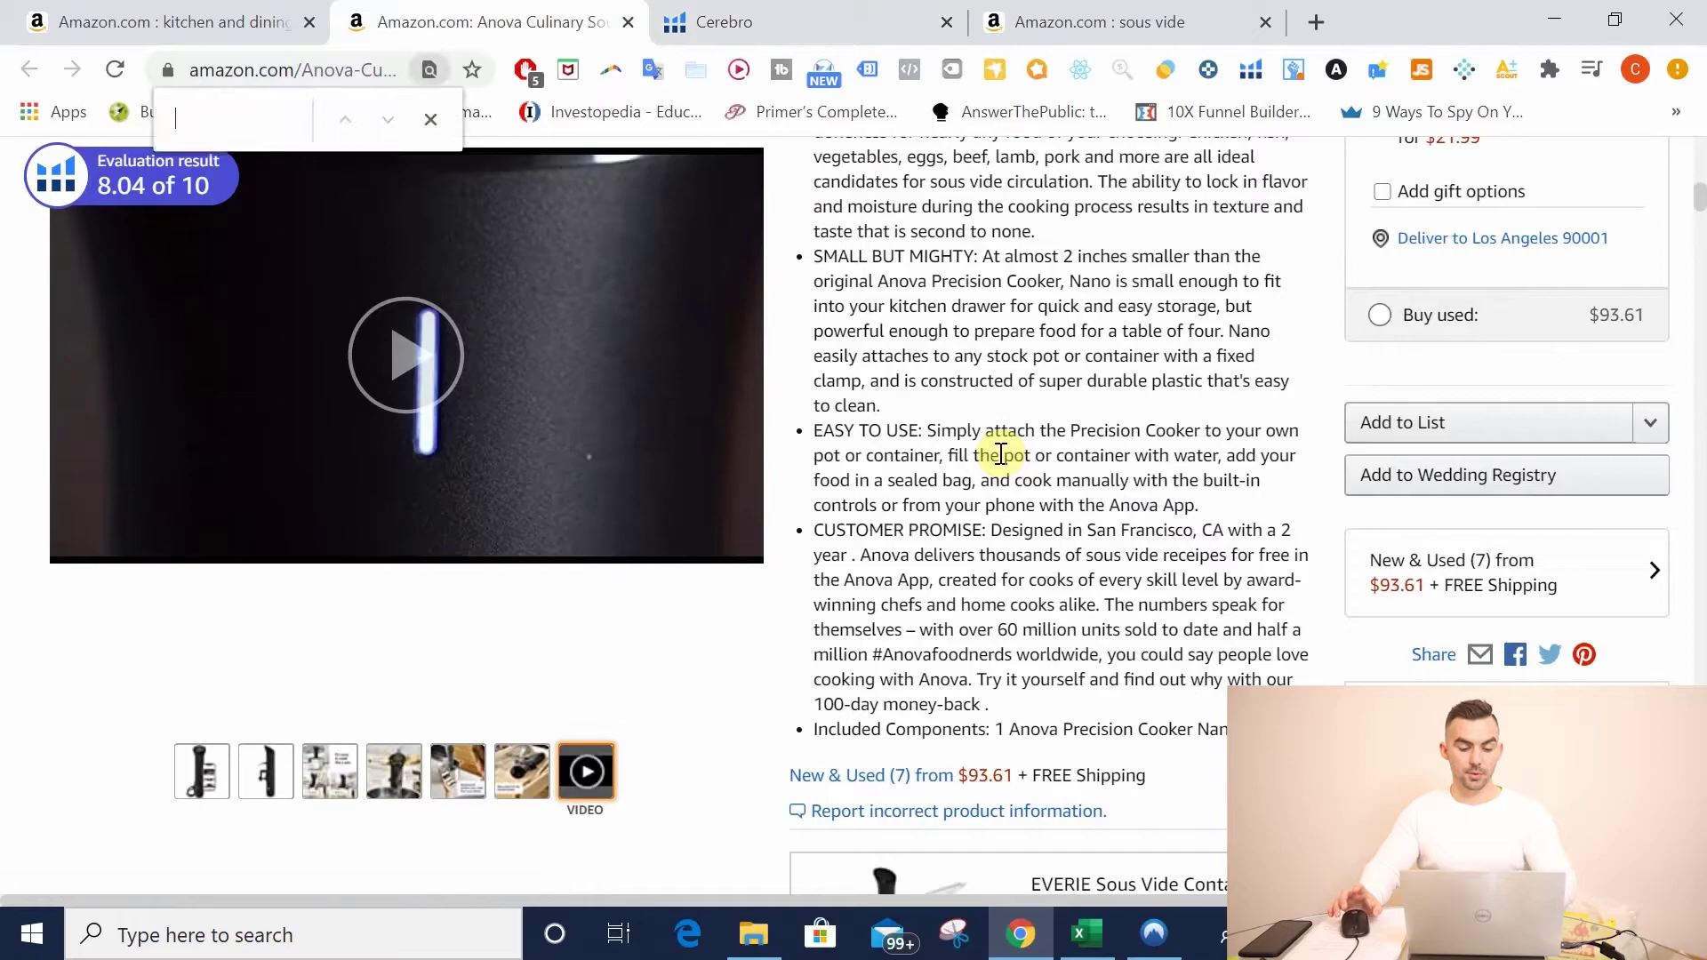
text(sous vide)
key(Return)
key(Return)
key(Return)
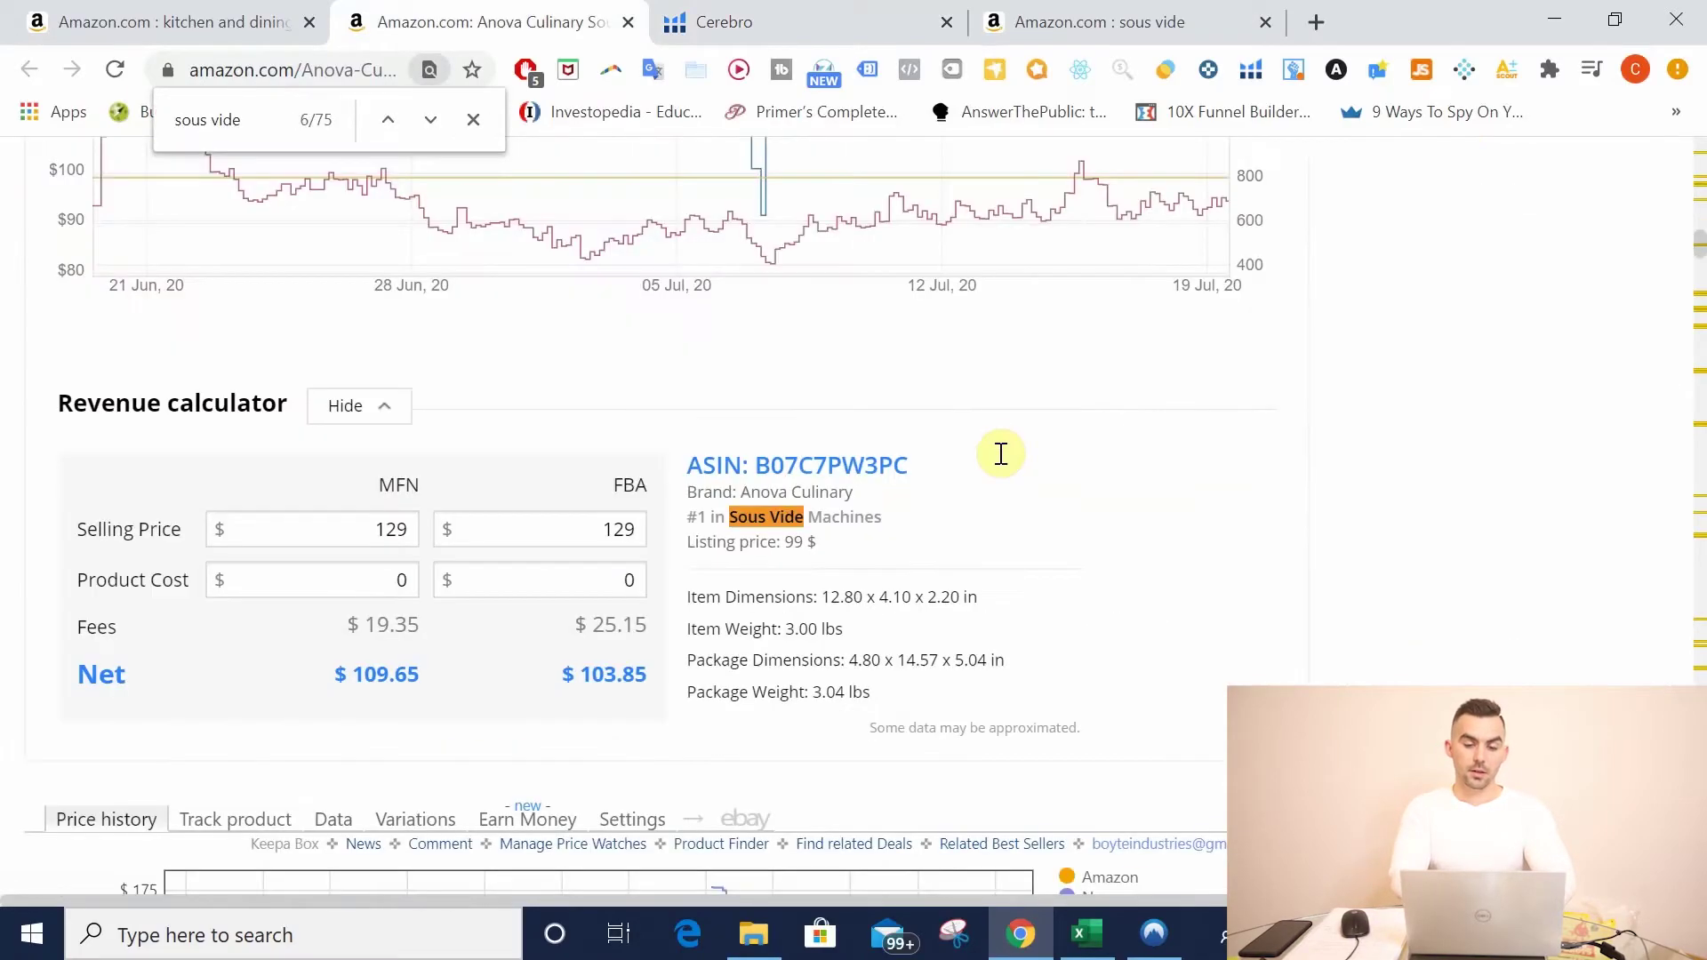
key(Return)
key(Return)
key(Return)
key(Return)
key(Return)
key(Return)
key(Return)
key(Return)
key(Return)
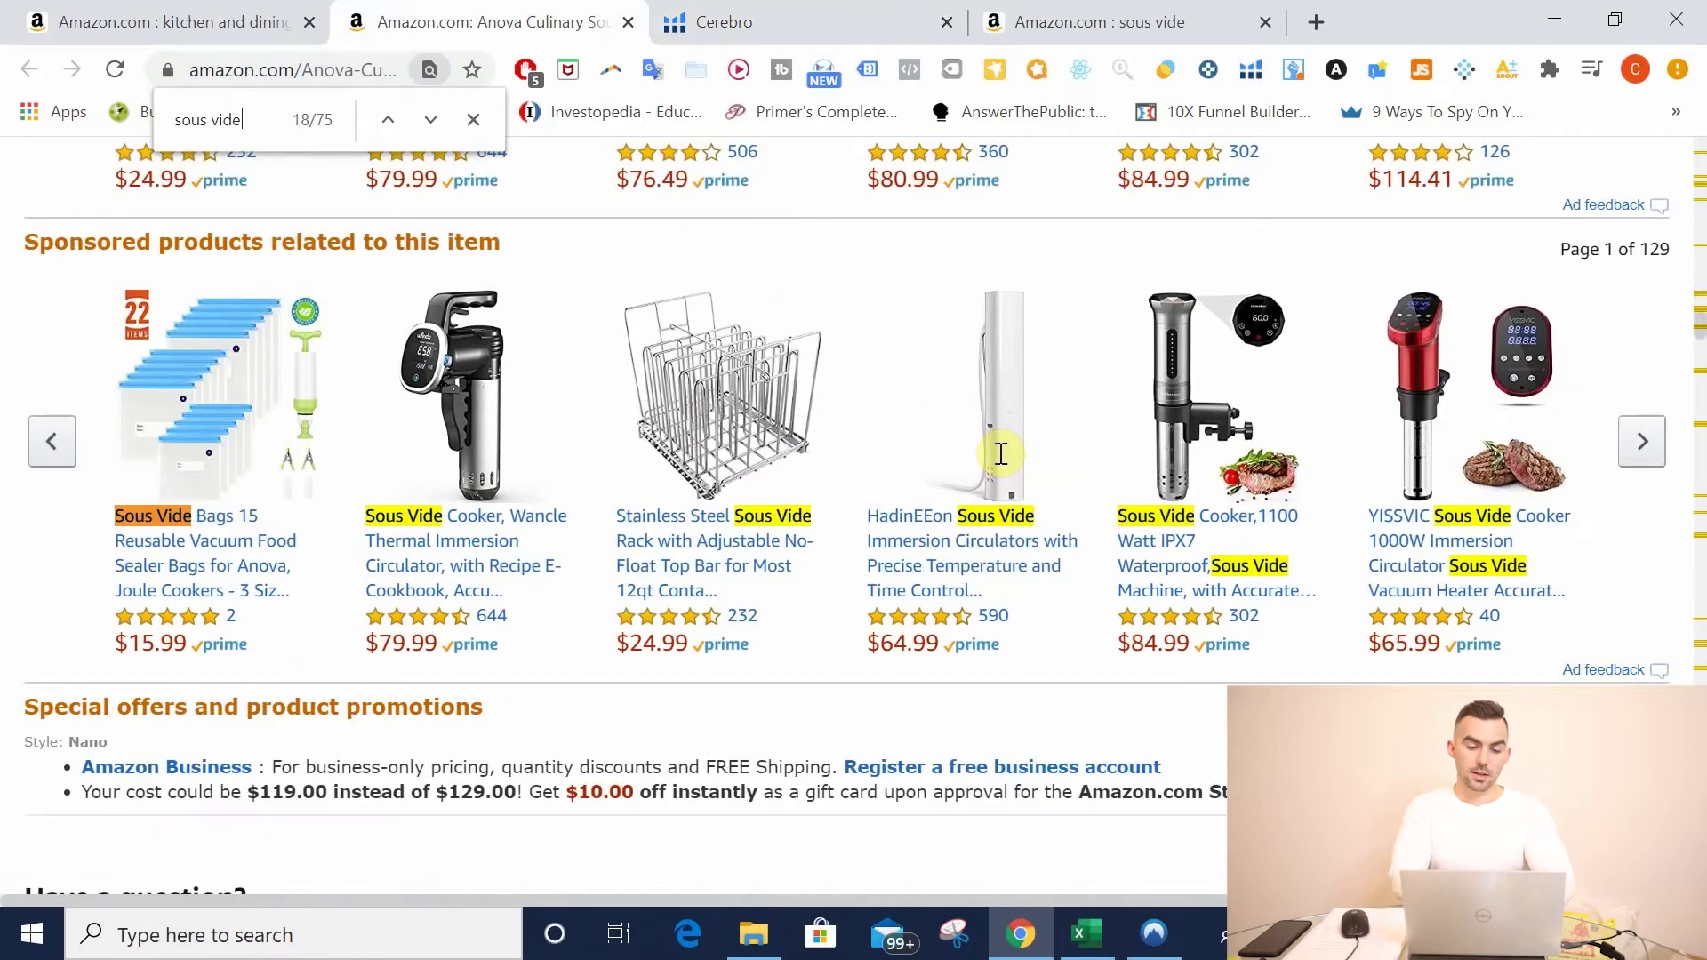
click(433, 119)
click(432, 118)
click(432, 119)
click(432, 118)
click(432, 118)
click(431, 113)
click(431, 113)
click(476, 126)
Step: Examine the Anova listing's title and bullet points for keyword use
scroll(869, 445, up, 10)
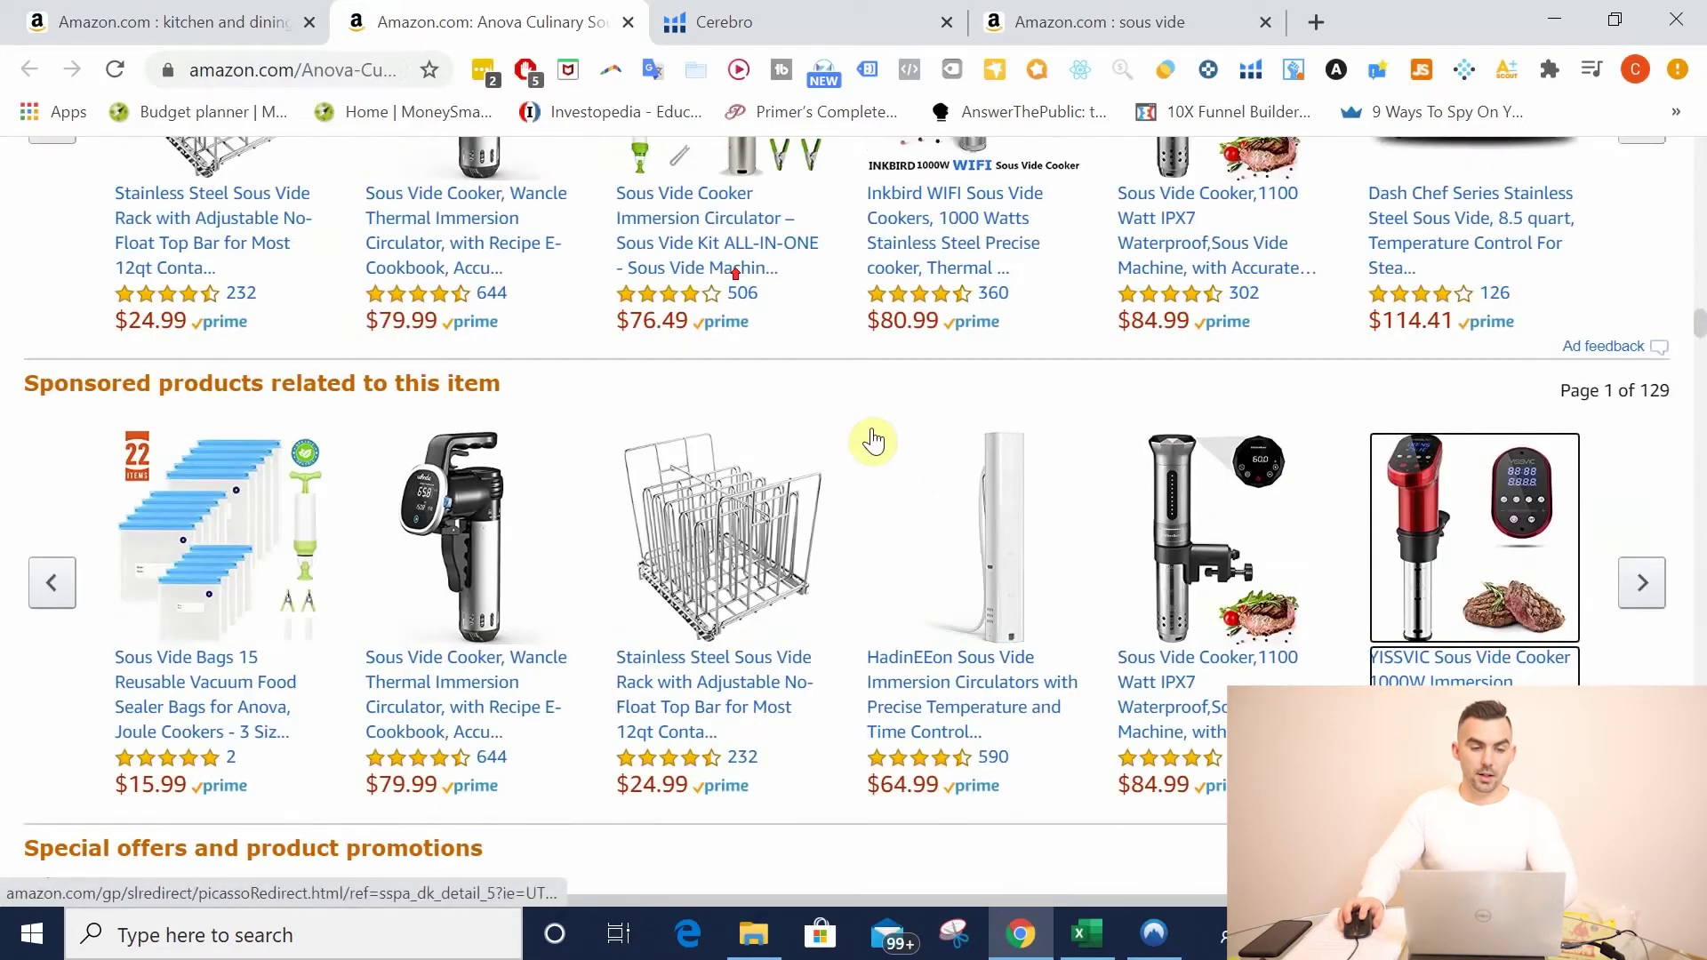
drag(1699, 257, 1698, 142)
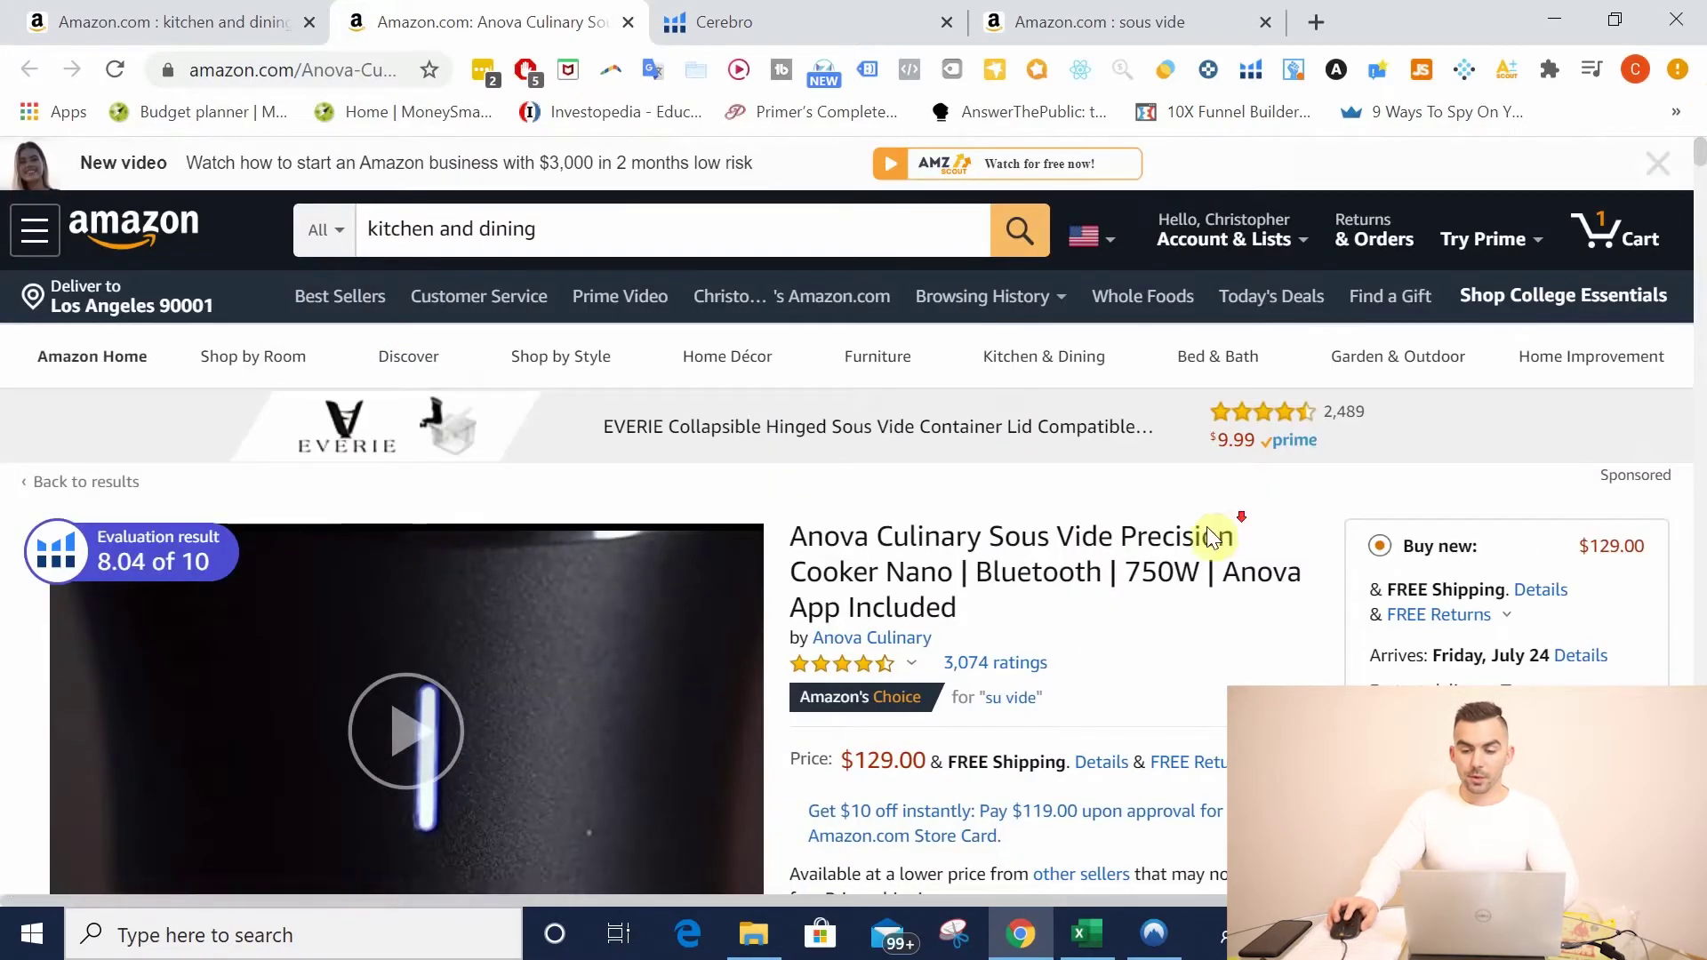
scroll(1099, 533, down, 8)
scroll(1099, 516, down, 5)
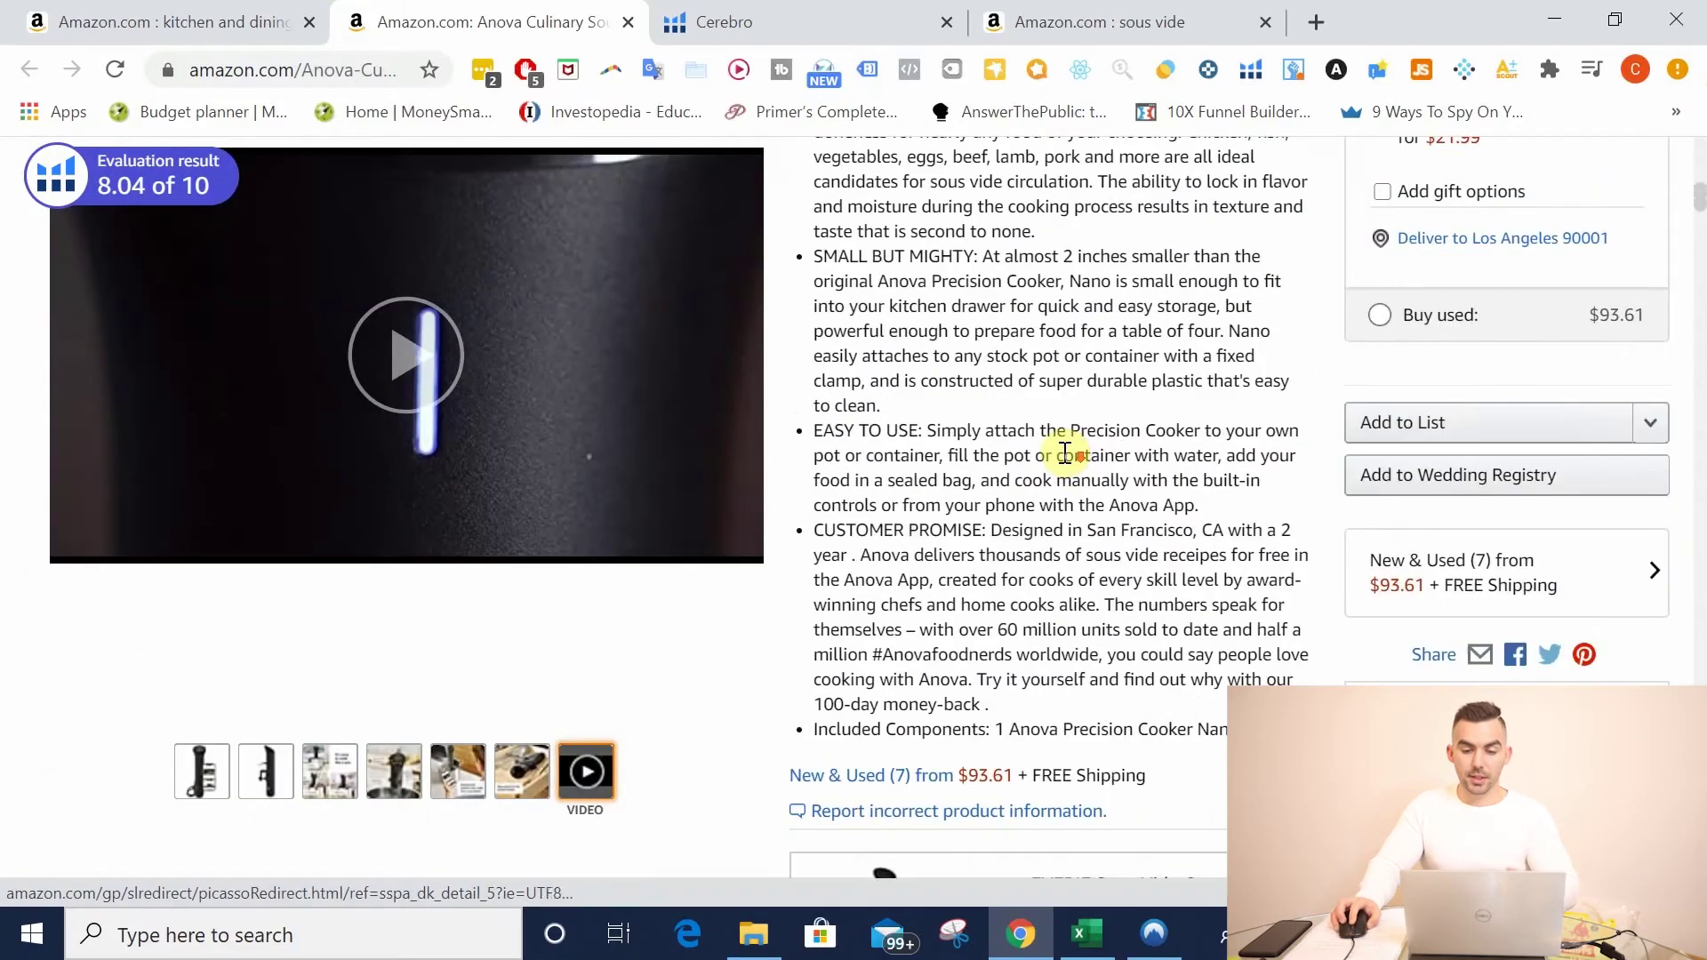
scroll(1058, 457, up, 2)
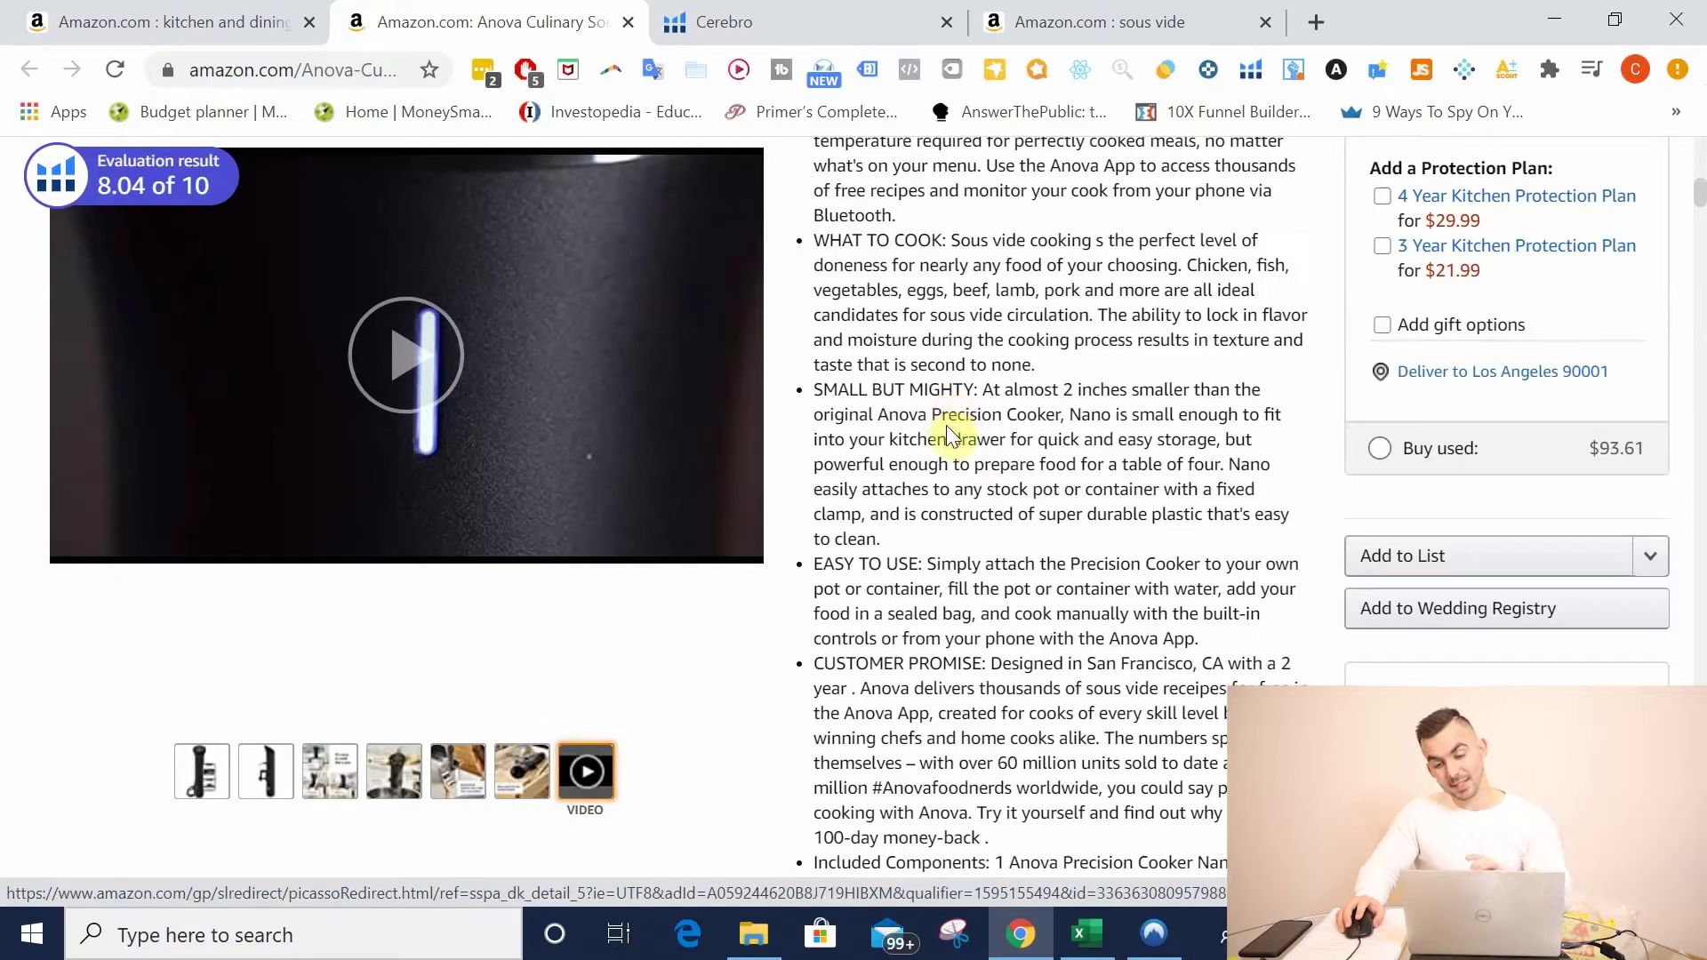
Step: Go to the listing's From the manufacturer section and read the Anova Precision Cooker Nano introduction
scroll(945, 589, down, 20)
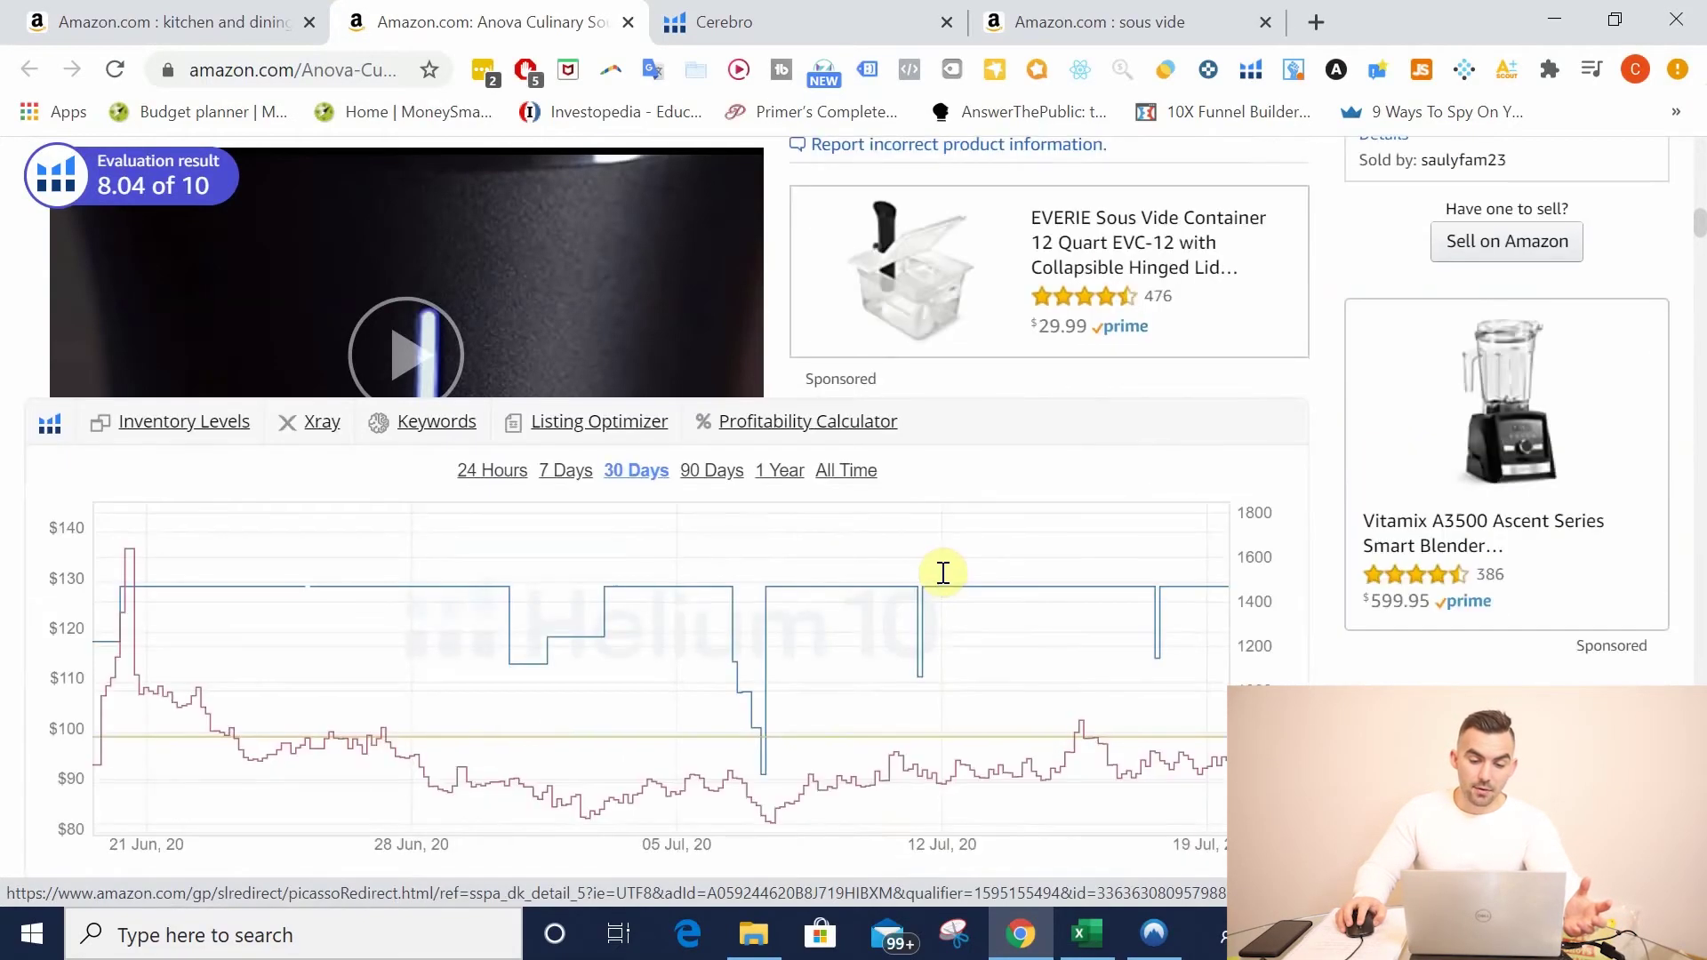
scroll(947, 573, down, 20)
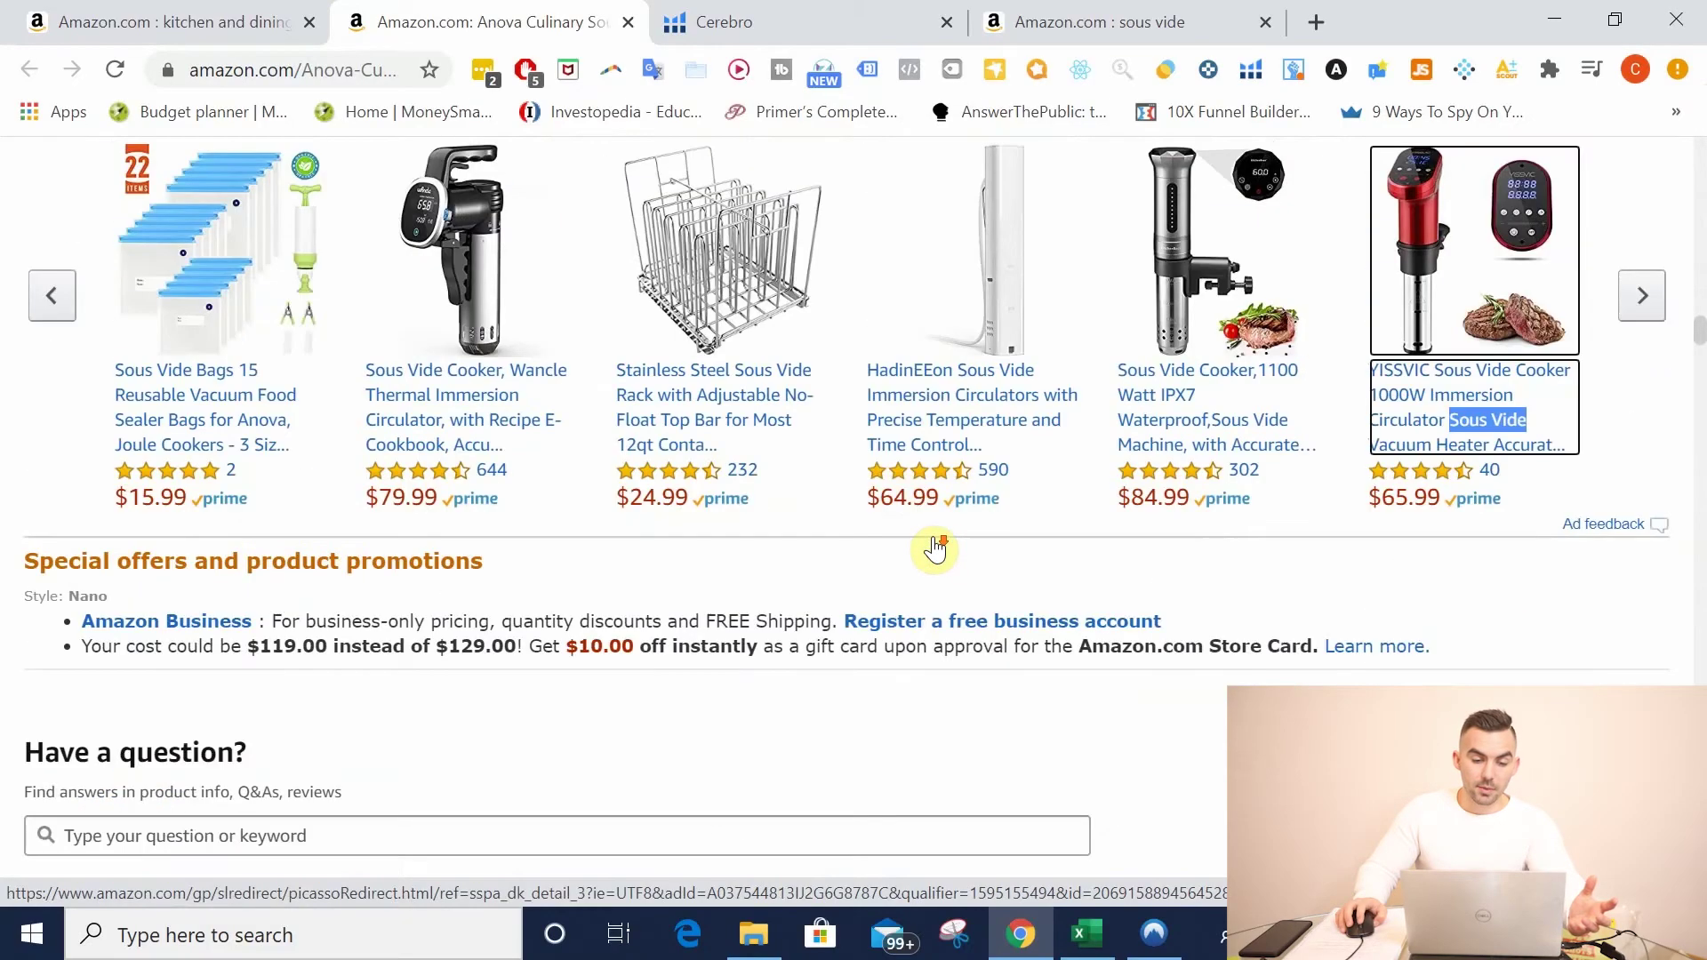
scroll(933, 547, up, 3)
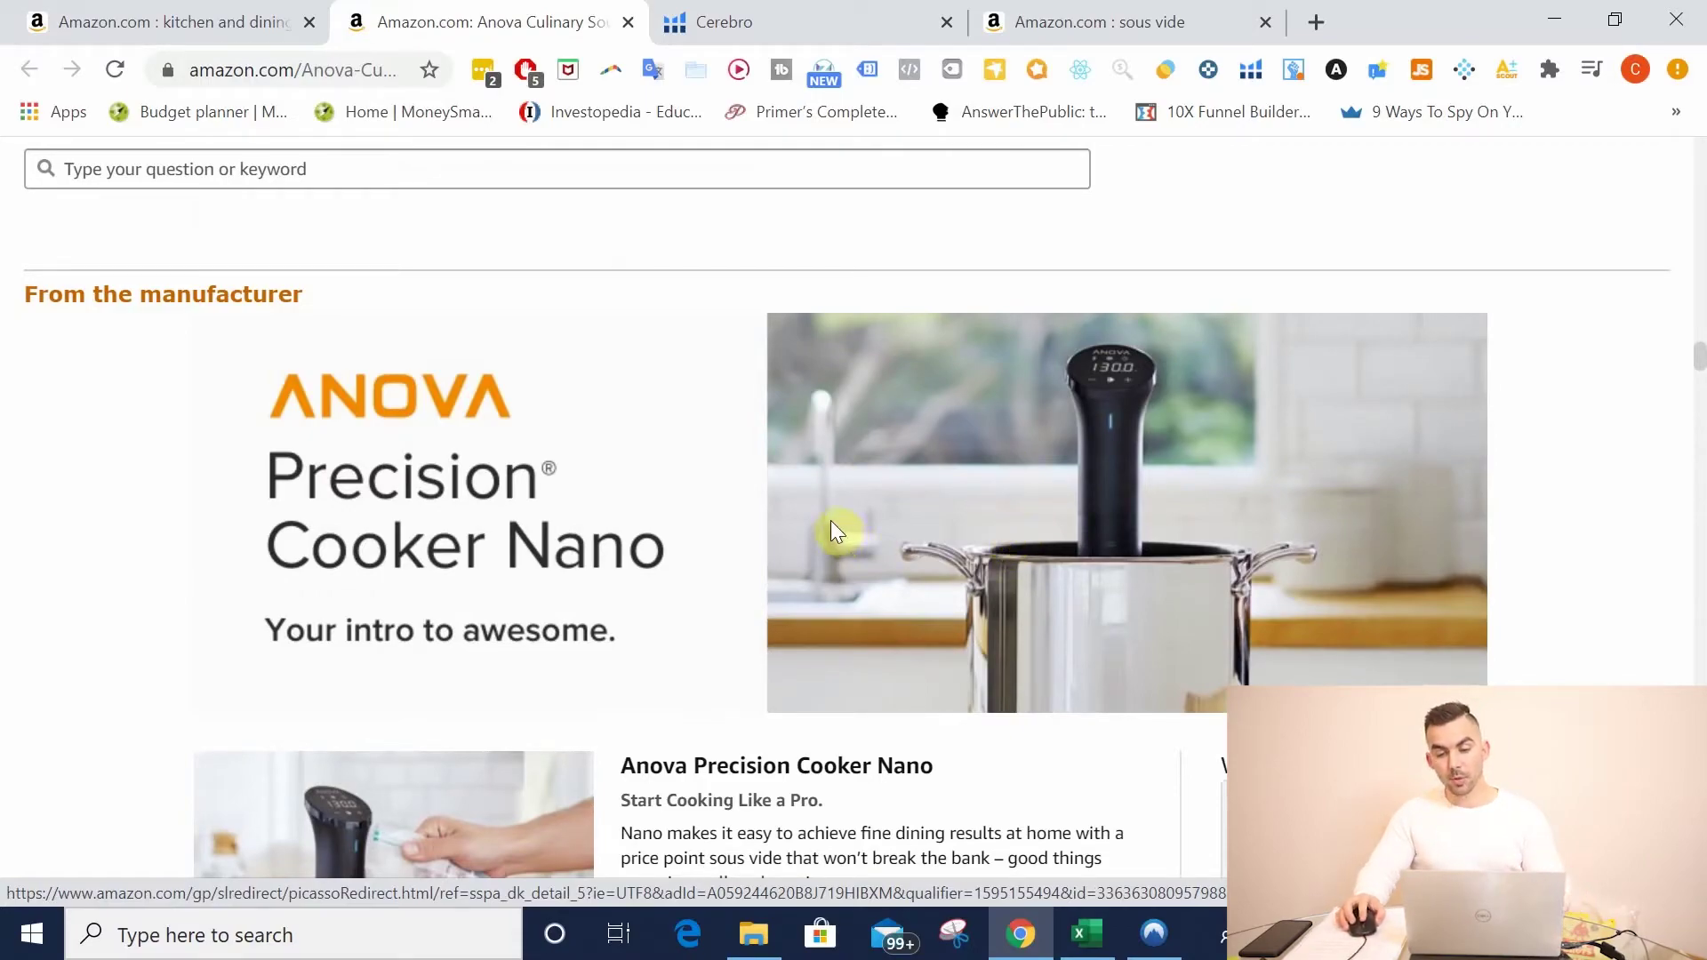
scroll(812, 512, down, 4)
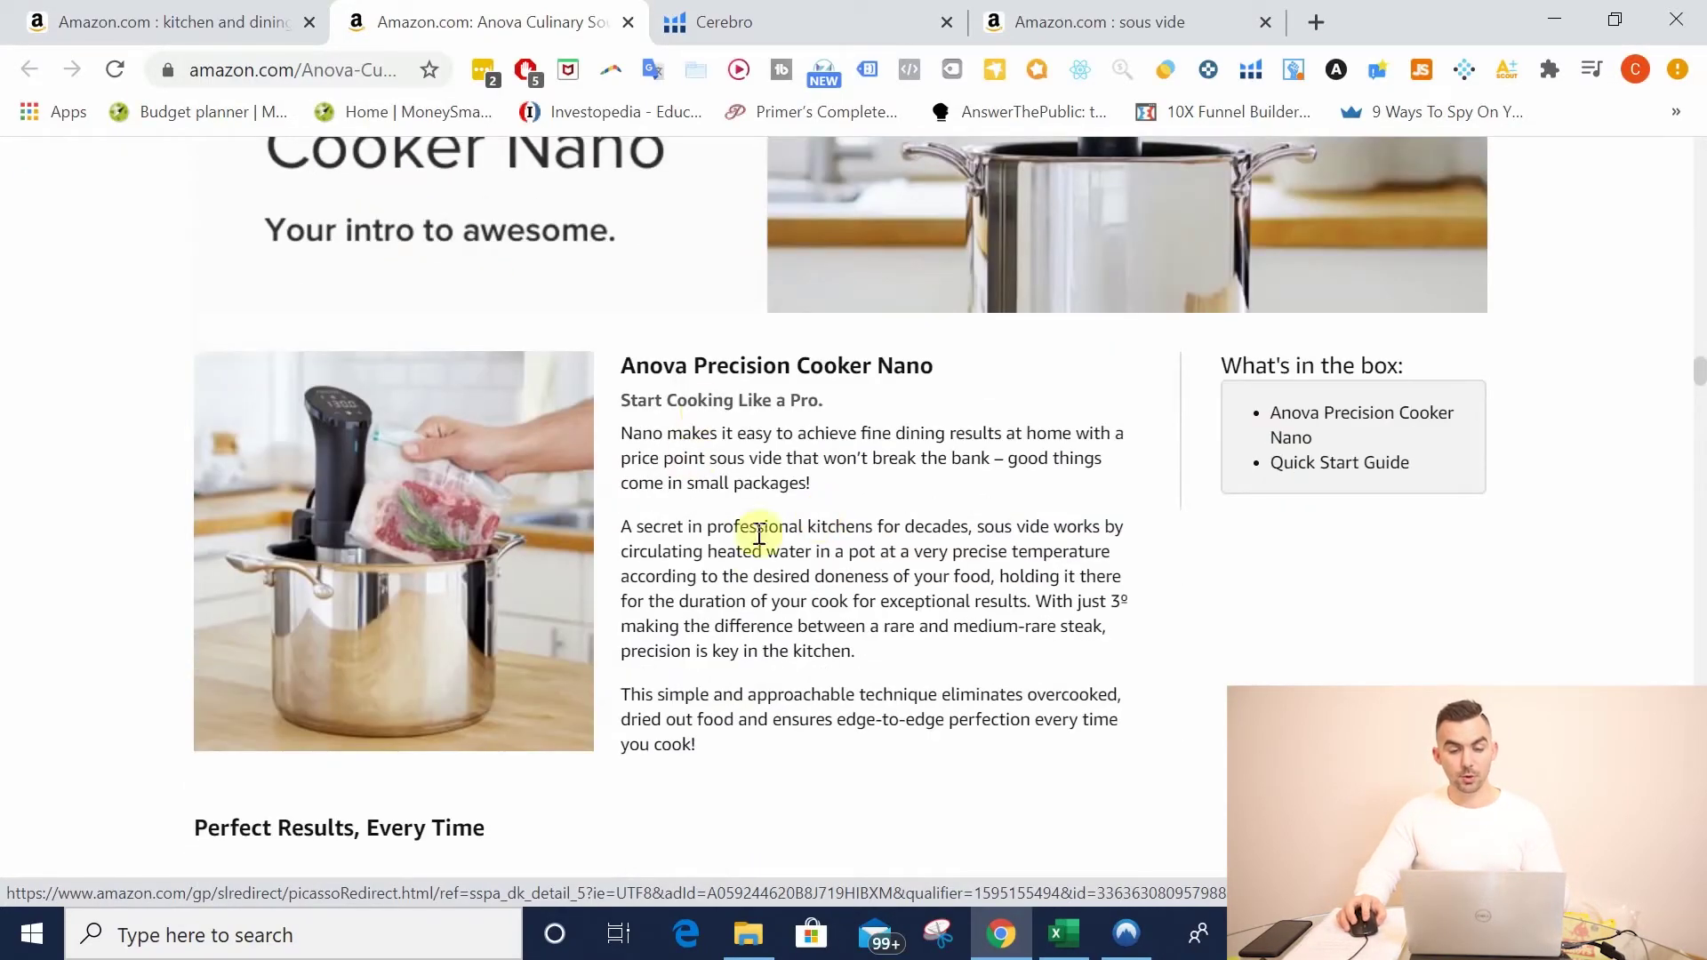
drag(743, 752, 621, 433)
click(940, 507)
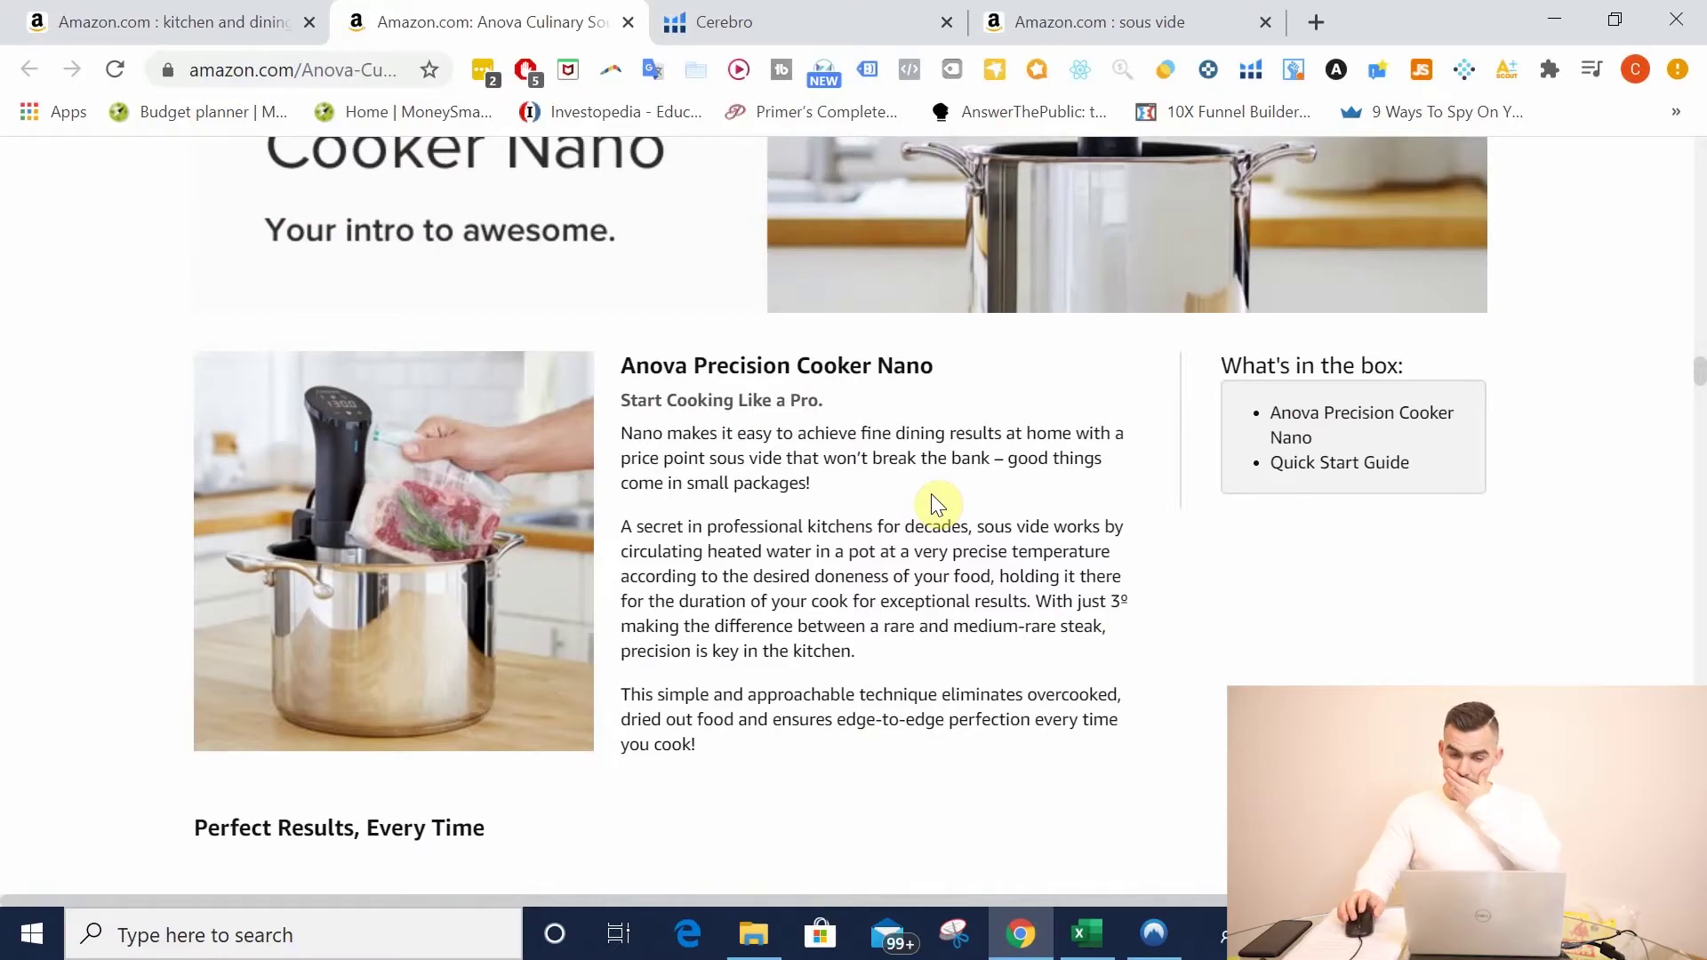
Step: Study the manufacturer banner, the "Start Cooking Like a Pro" line and the introductory paragraphs, highlighting the copy
scroll(855, 500, up, 3)
scroll(842, 504, up, 1)
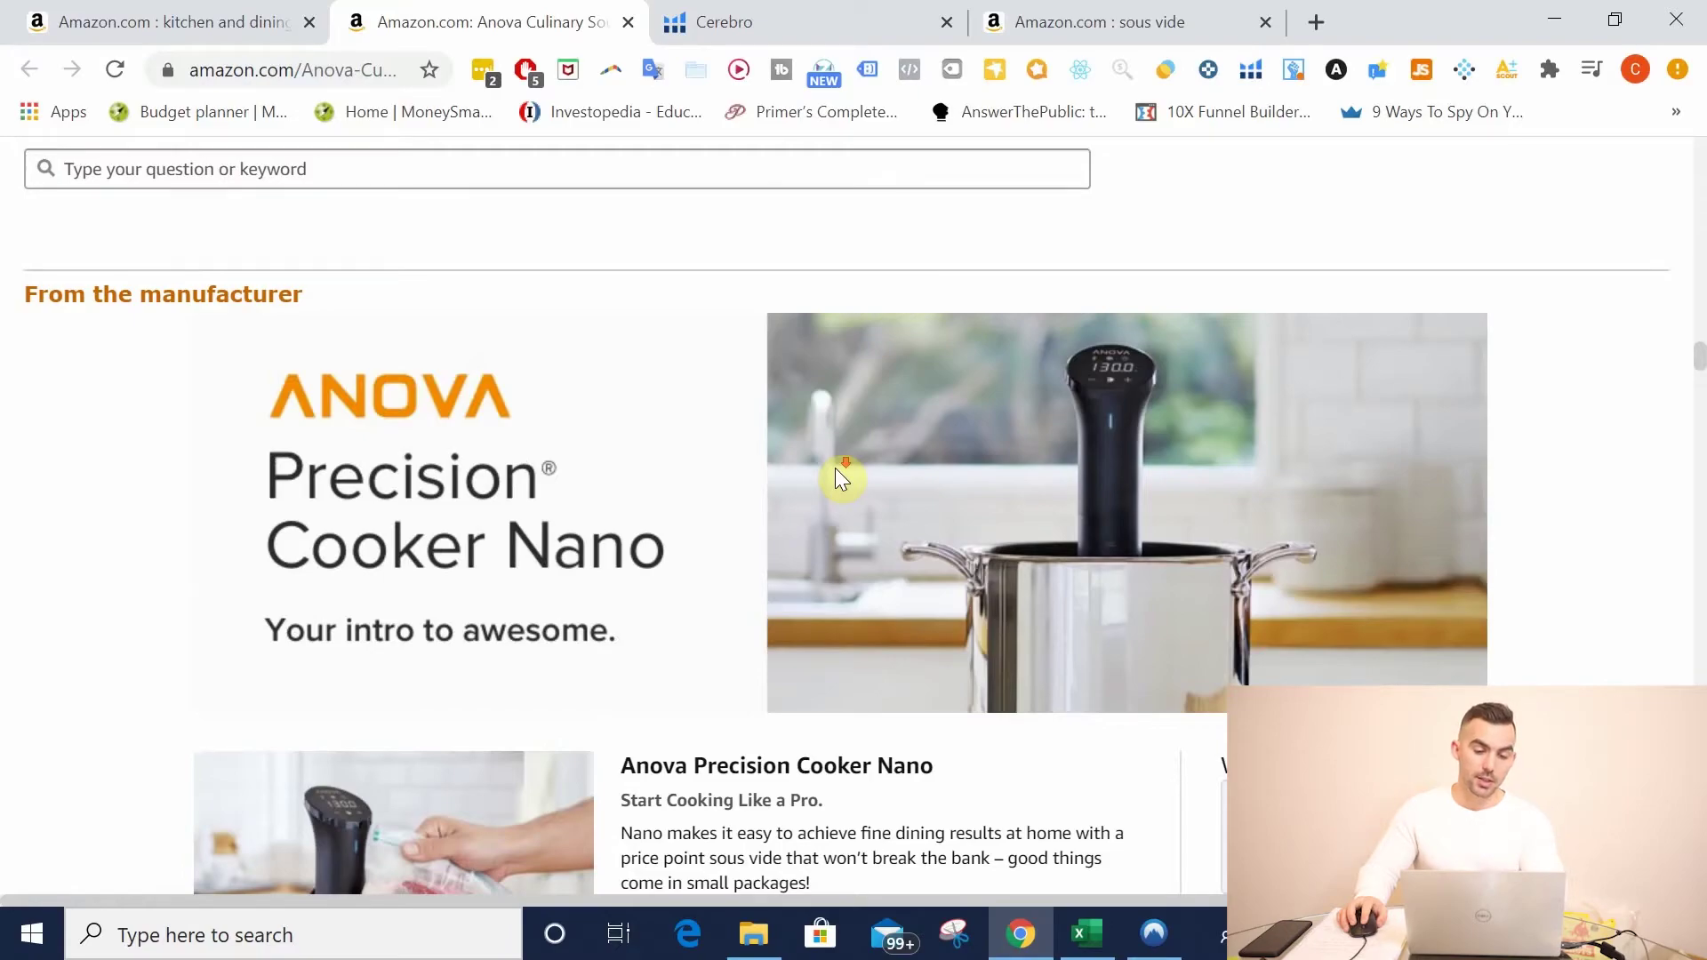
scroll(836, 469, down, 1)
scroll(861, 520, down, 3)
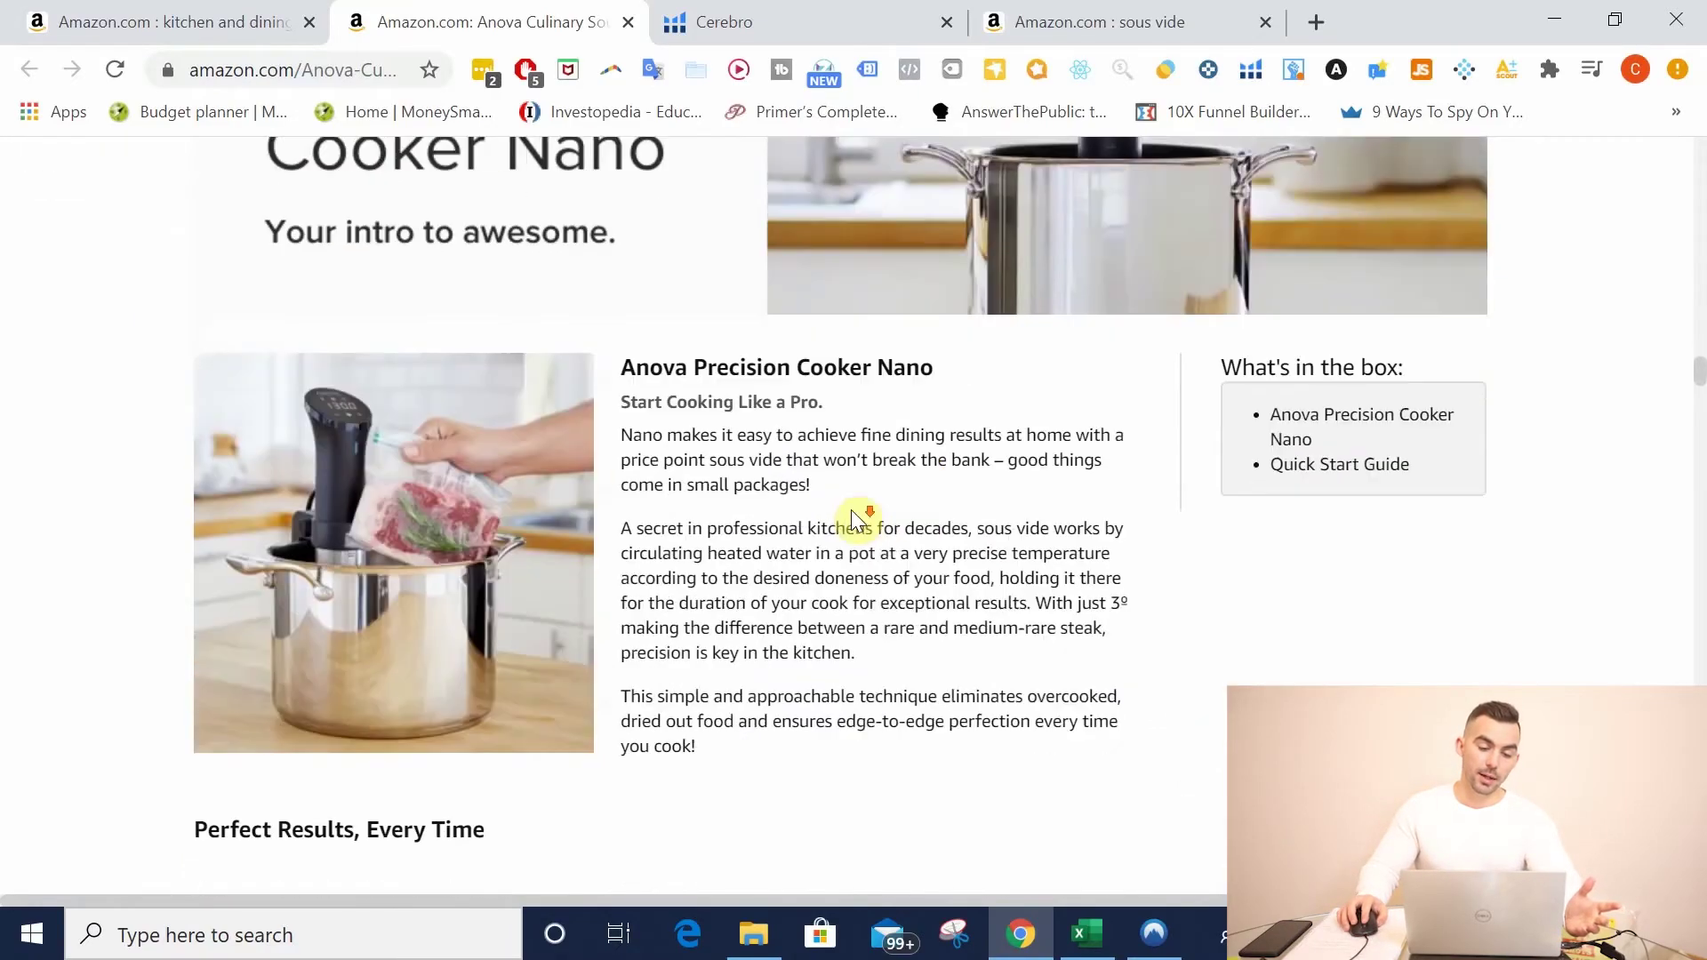
drag(752, 734, 633, 369)
click(794, 492)
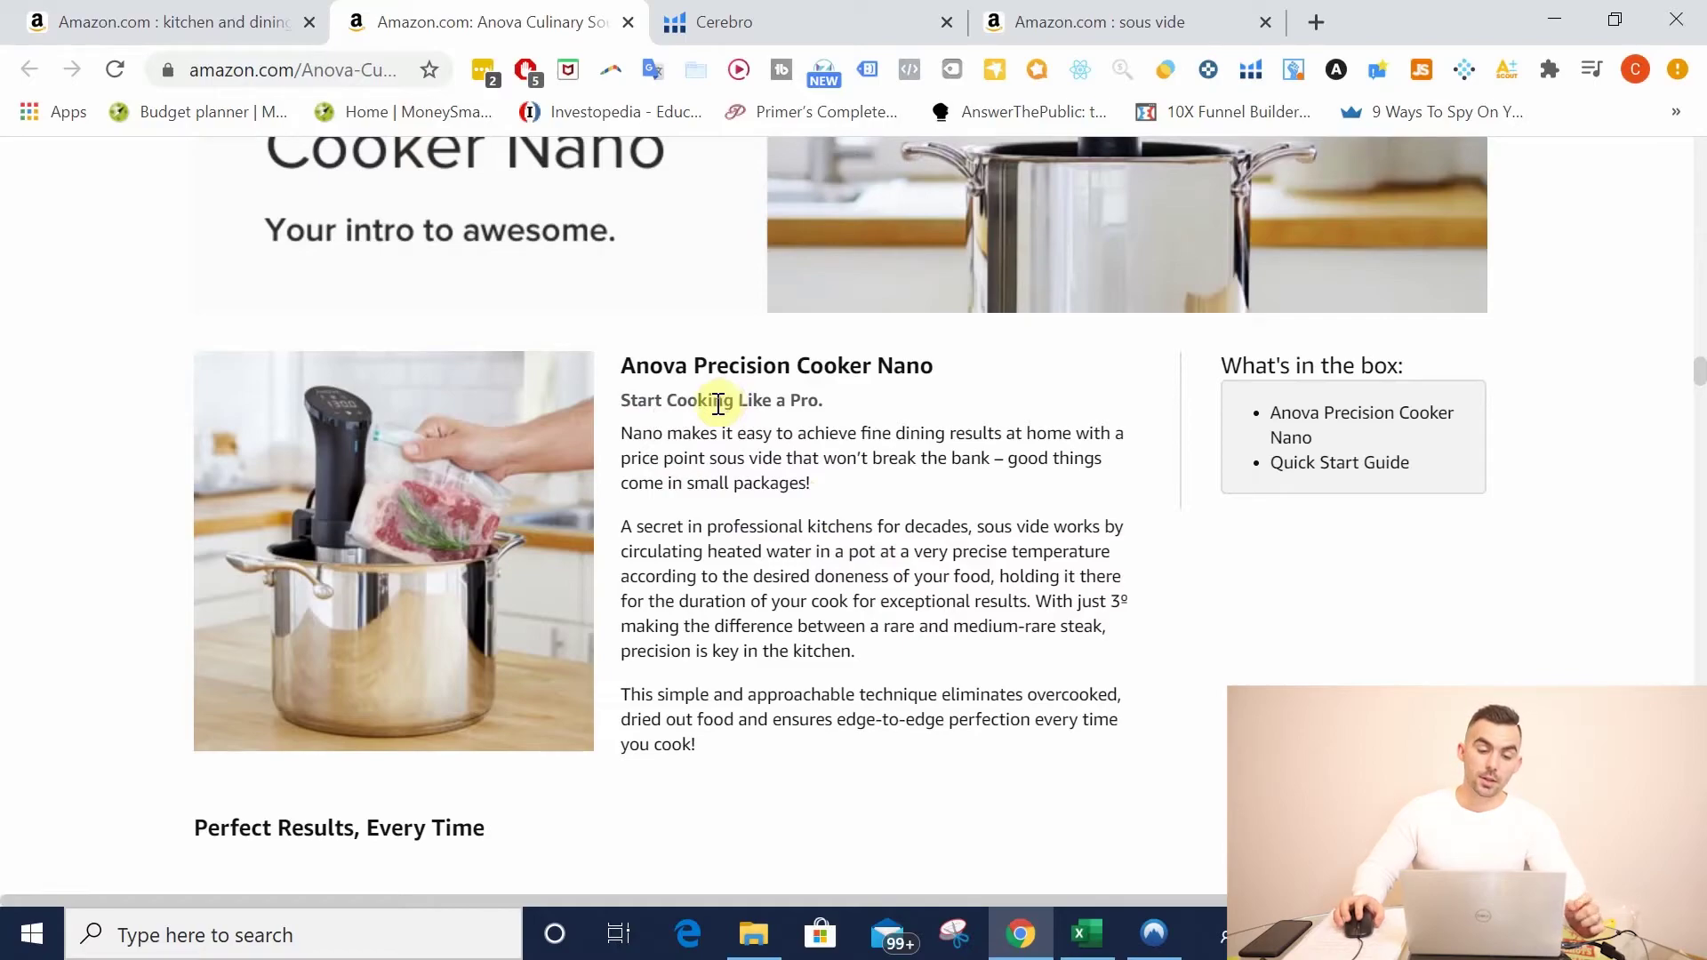
scroll(672, 480, up, 1)
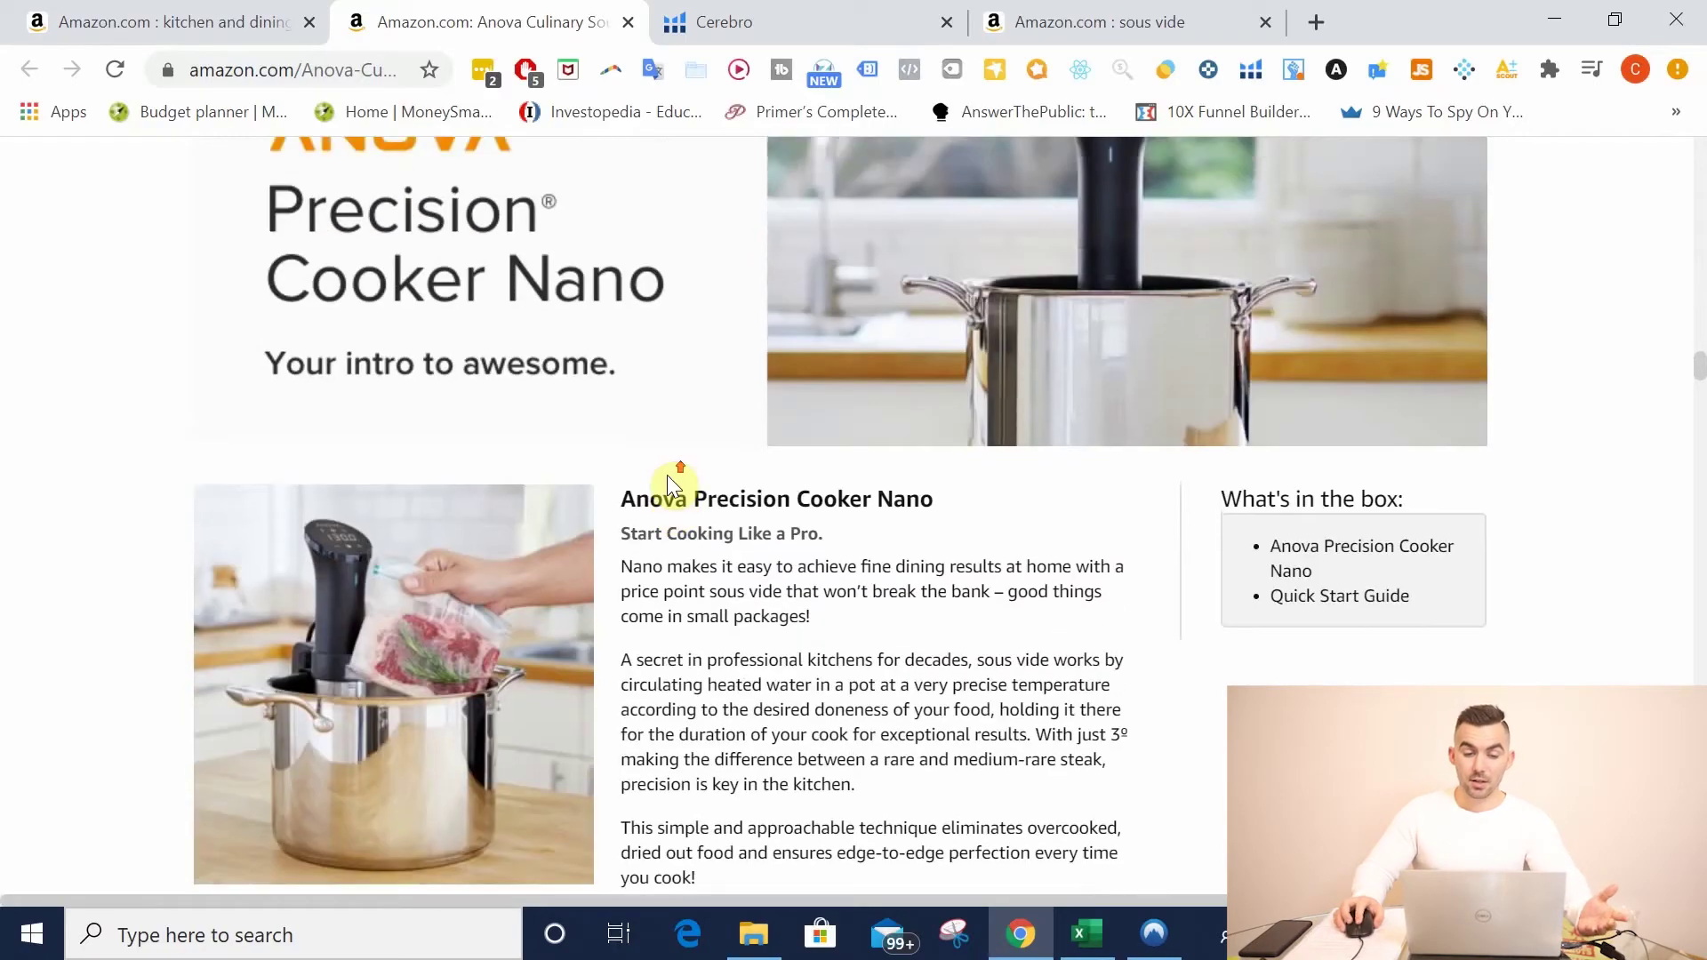
scroll(667, 475, up, 1)
scroll(700, 565, down, 2)
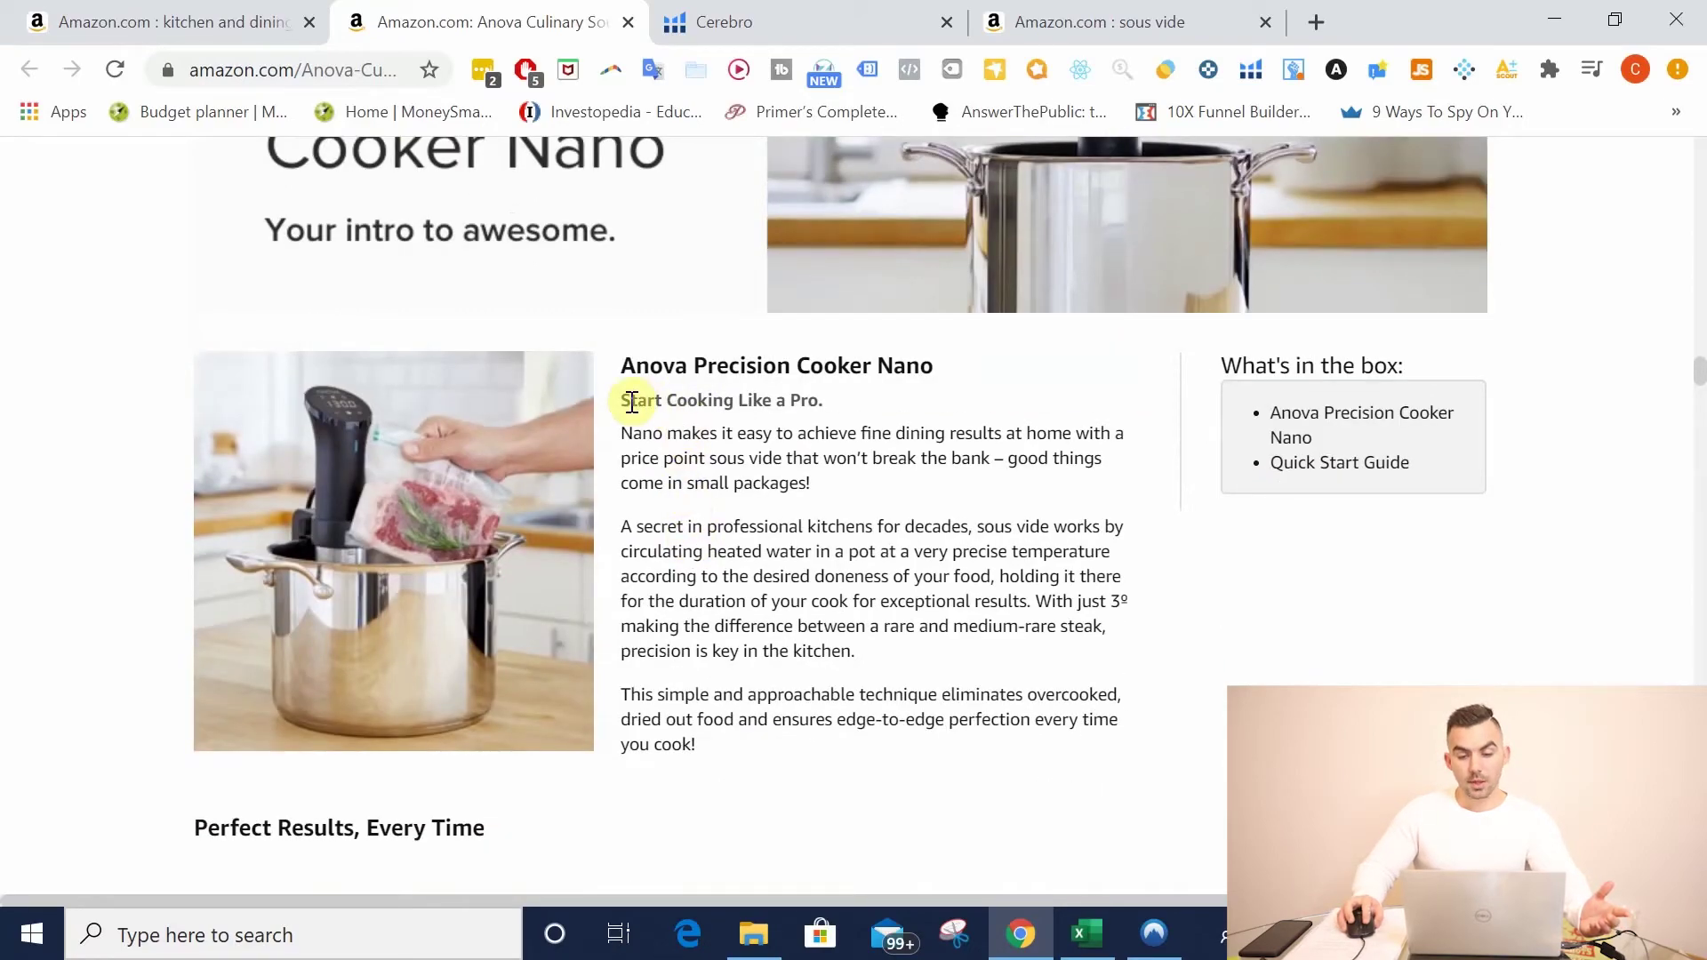
drag(629, 400, 721, 433)
click(745, 398)
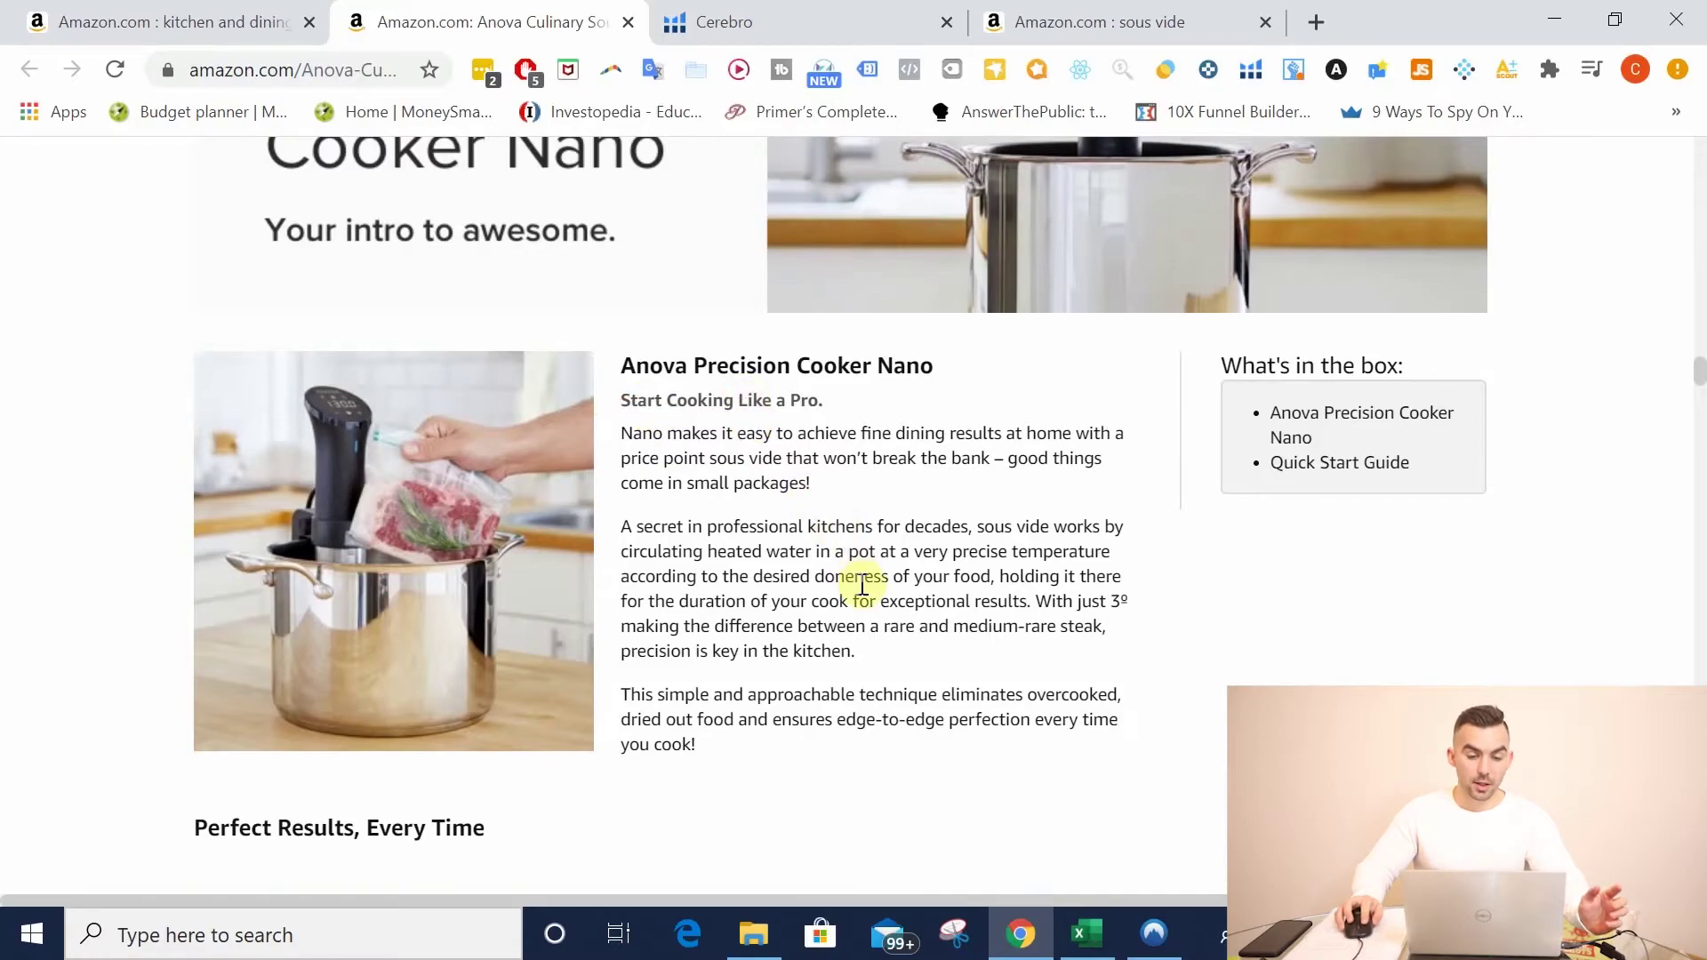
Step: Examine the "Perfect Results, Every Time" features and the manufacturer content down to the Anova cooker images
scroll(871, 604, down, 1)
scroll(771, 604, down, 5)
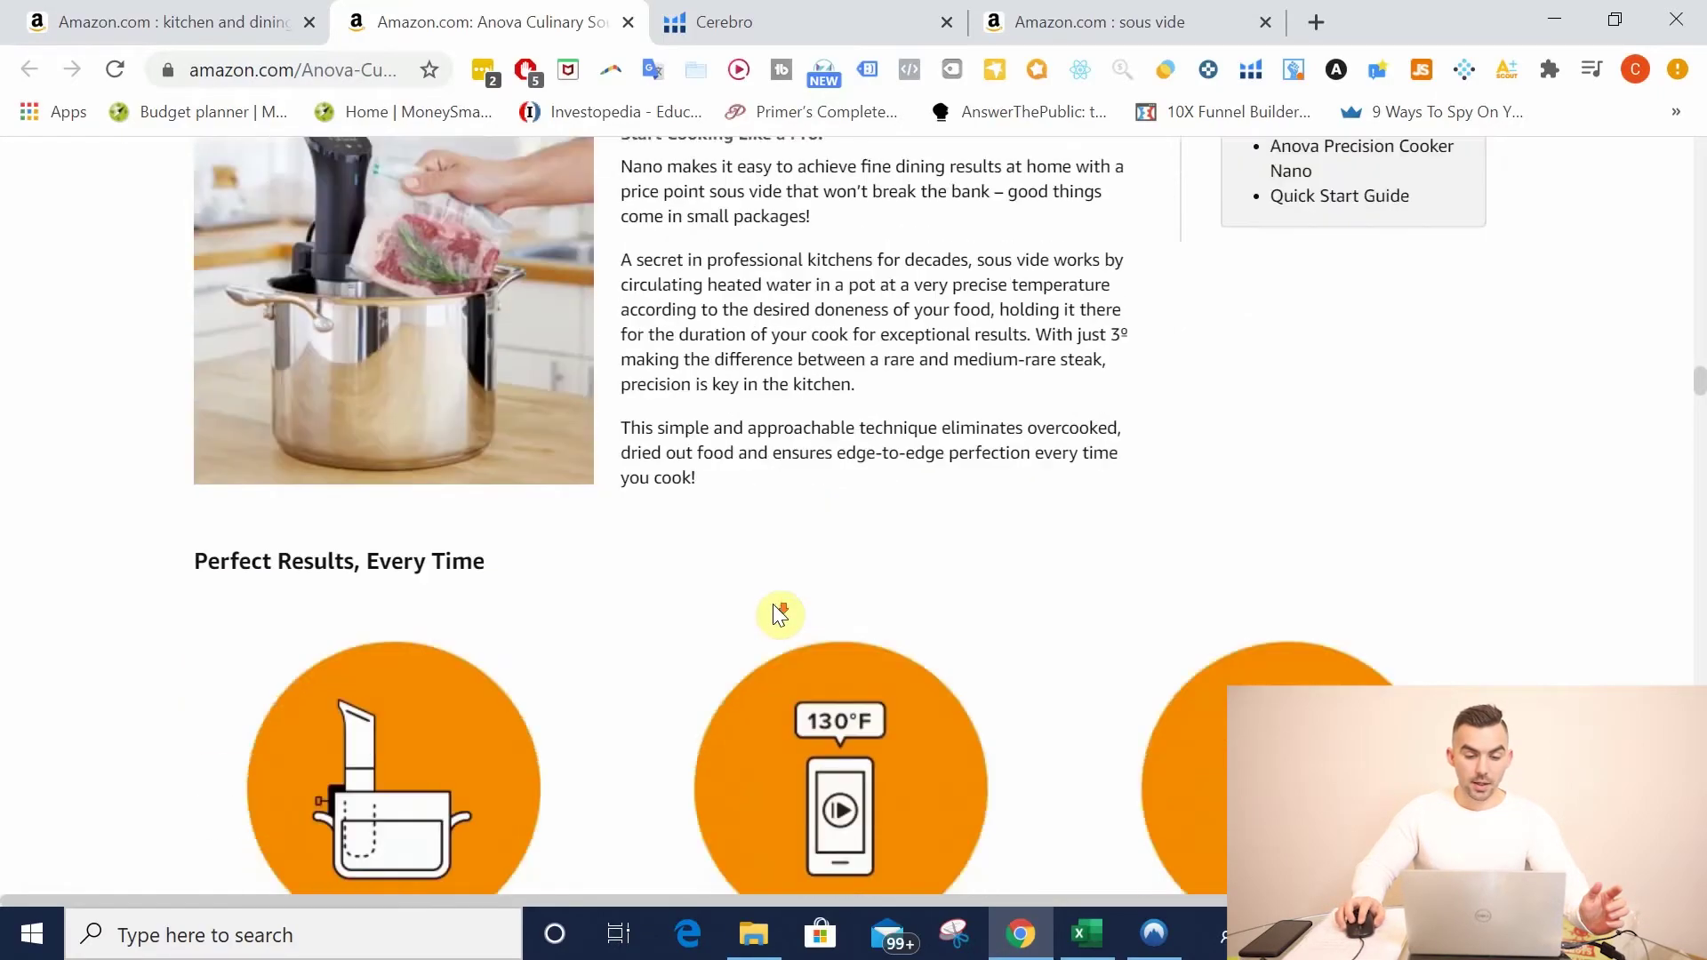
scroll(713, 568, up, 1)
scroll(667, 545, down, 3)
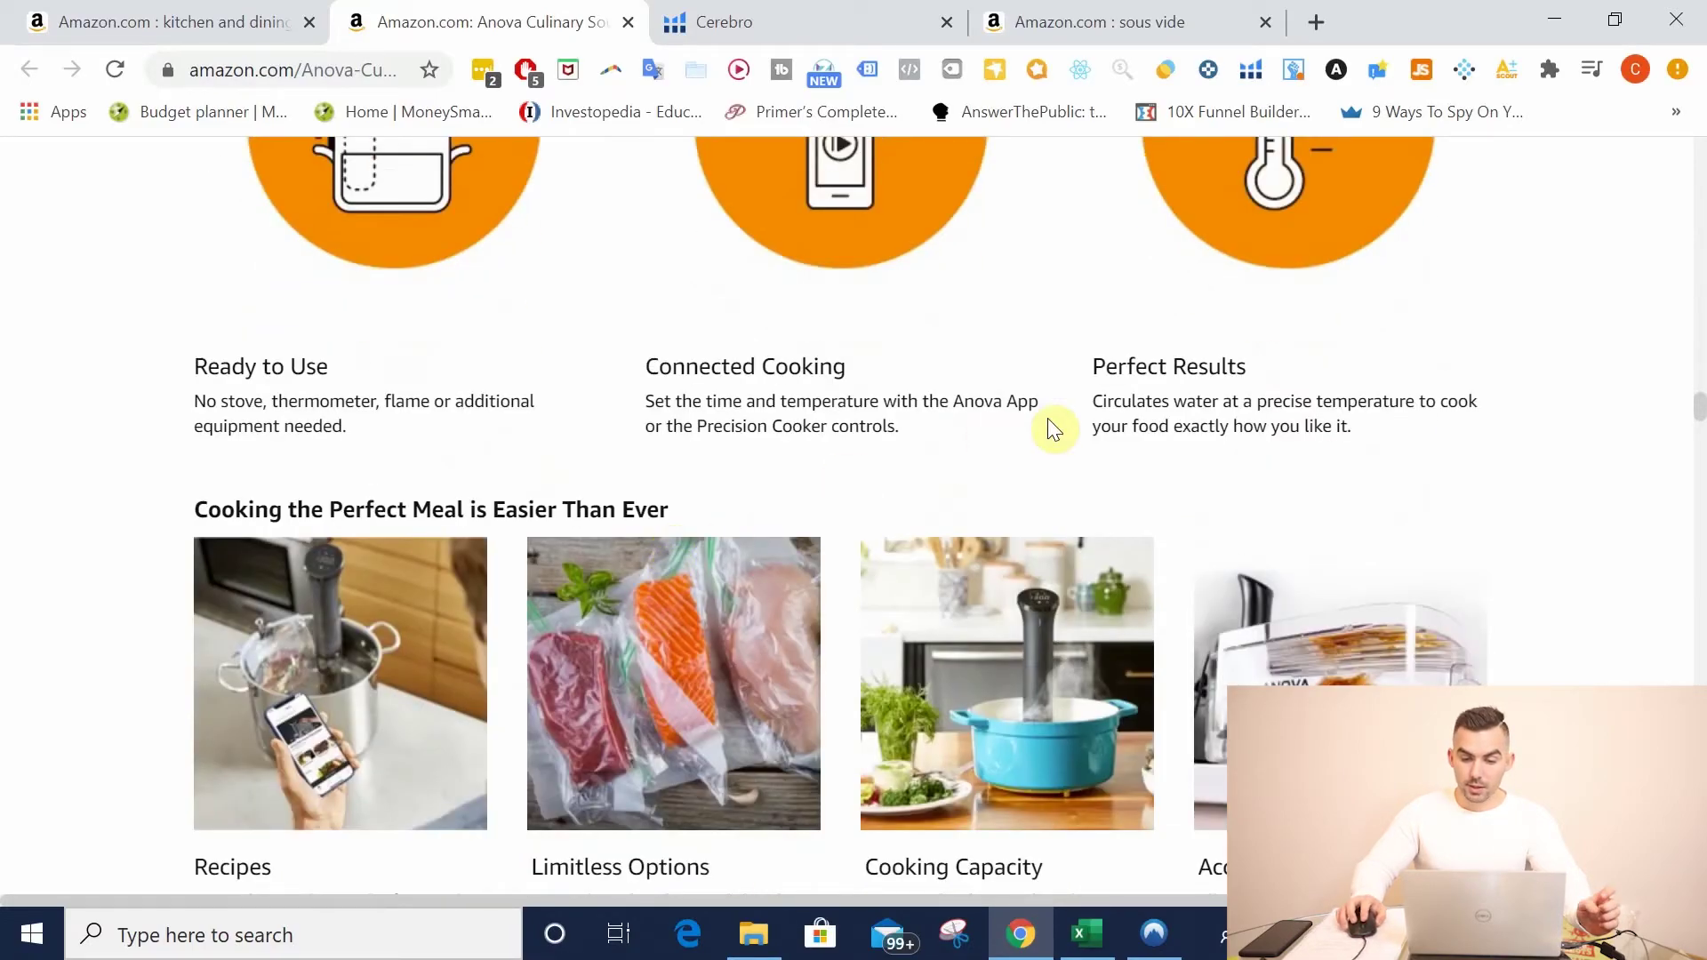
scroll(1246, 432, down, 5)
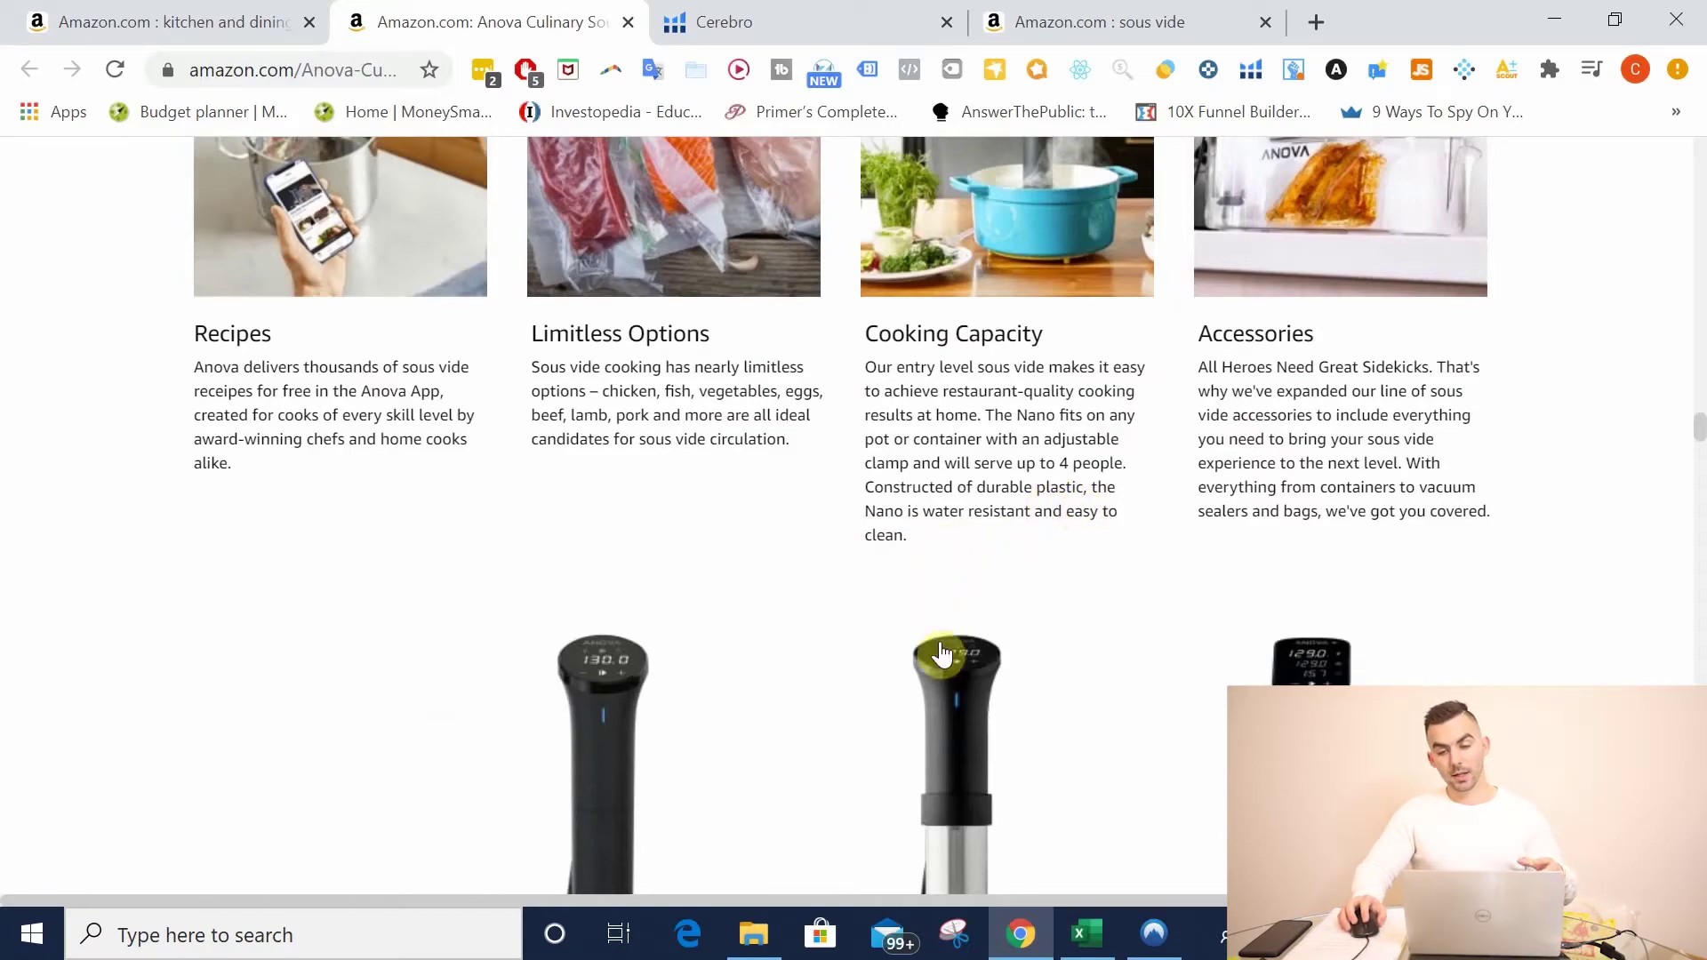
scroll(1112, 622, down, 3)
scroll(1145, 522, down, 3)
scroll(1145, 522, up, 6)
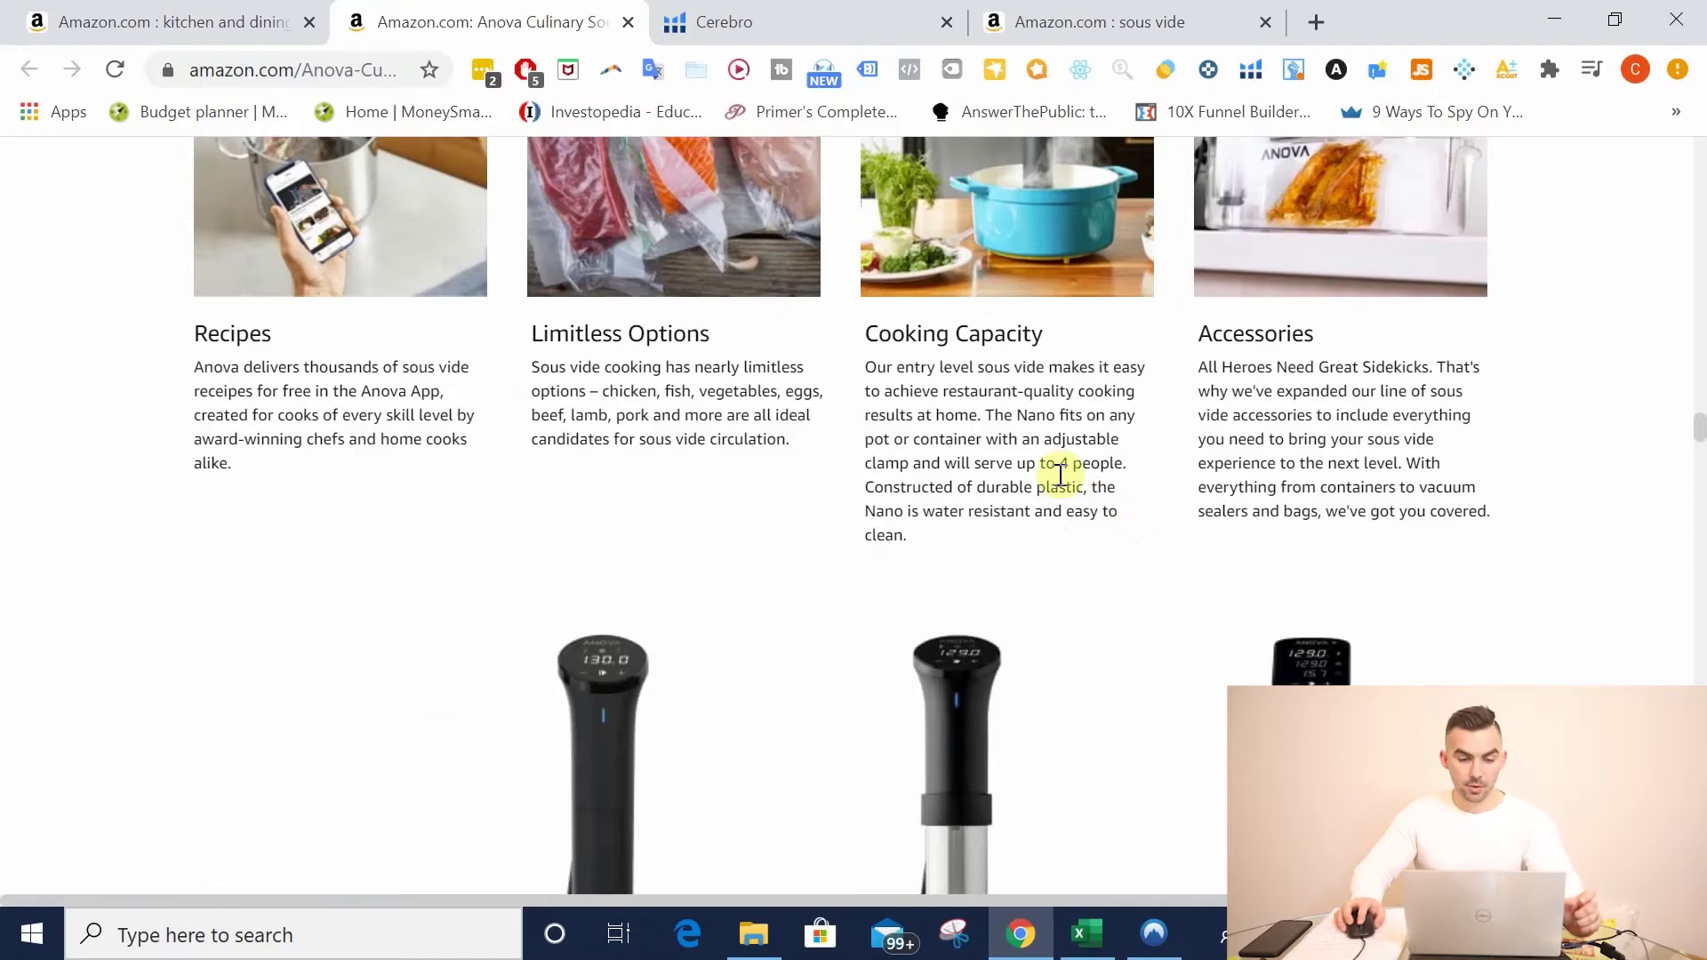
Step: Read the image captions under "Cooking the Perfect Meal is Easier Than Ever", highlighting part of the Recipes text
scroll(1076, 480, up, 3)
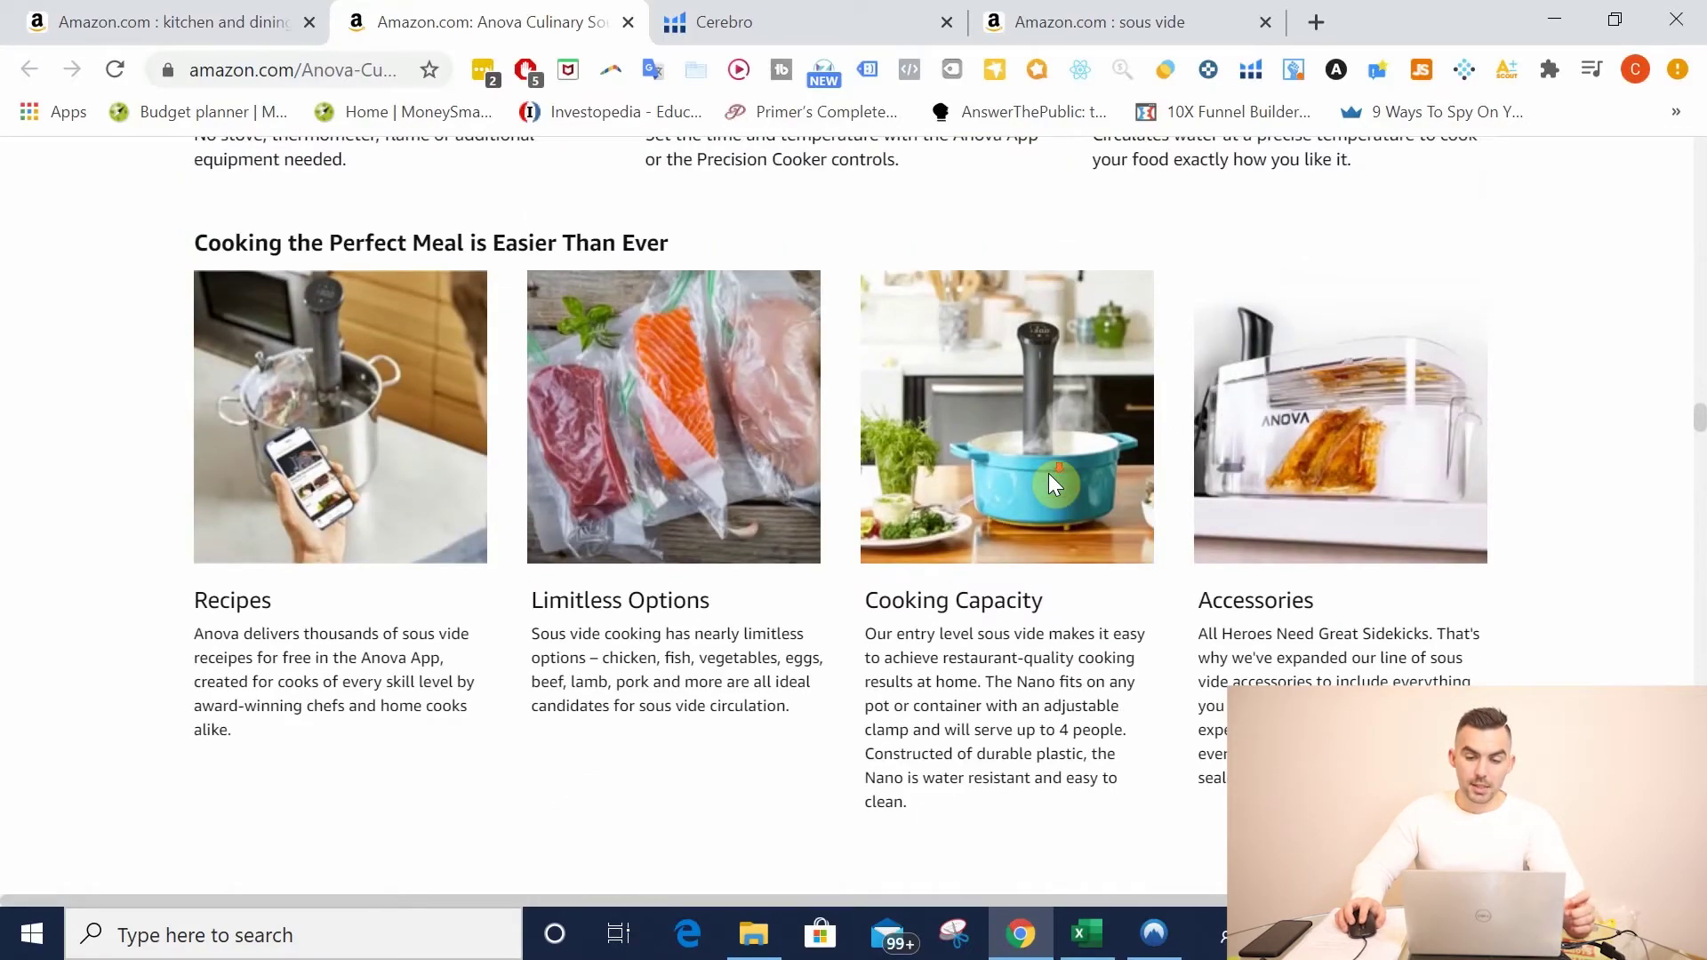
scroll(1050, 480, down, 2)
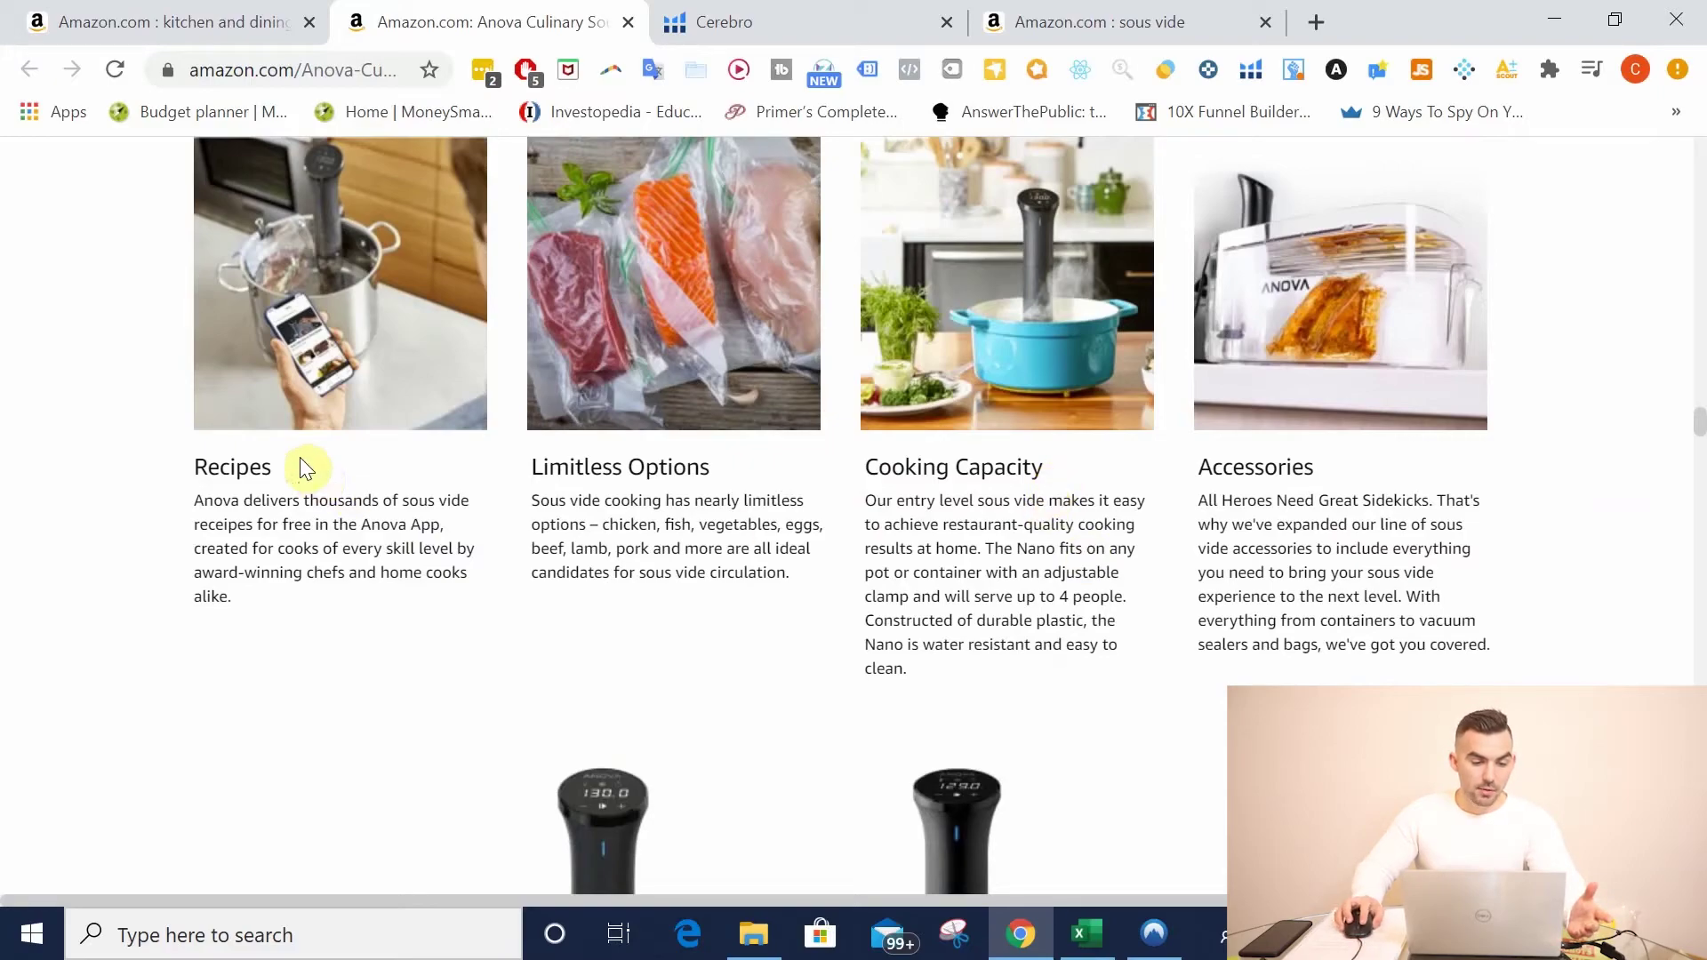
drag(253, 501, 449, 549)
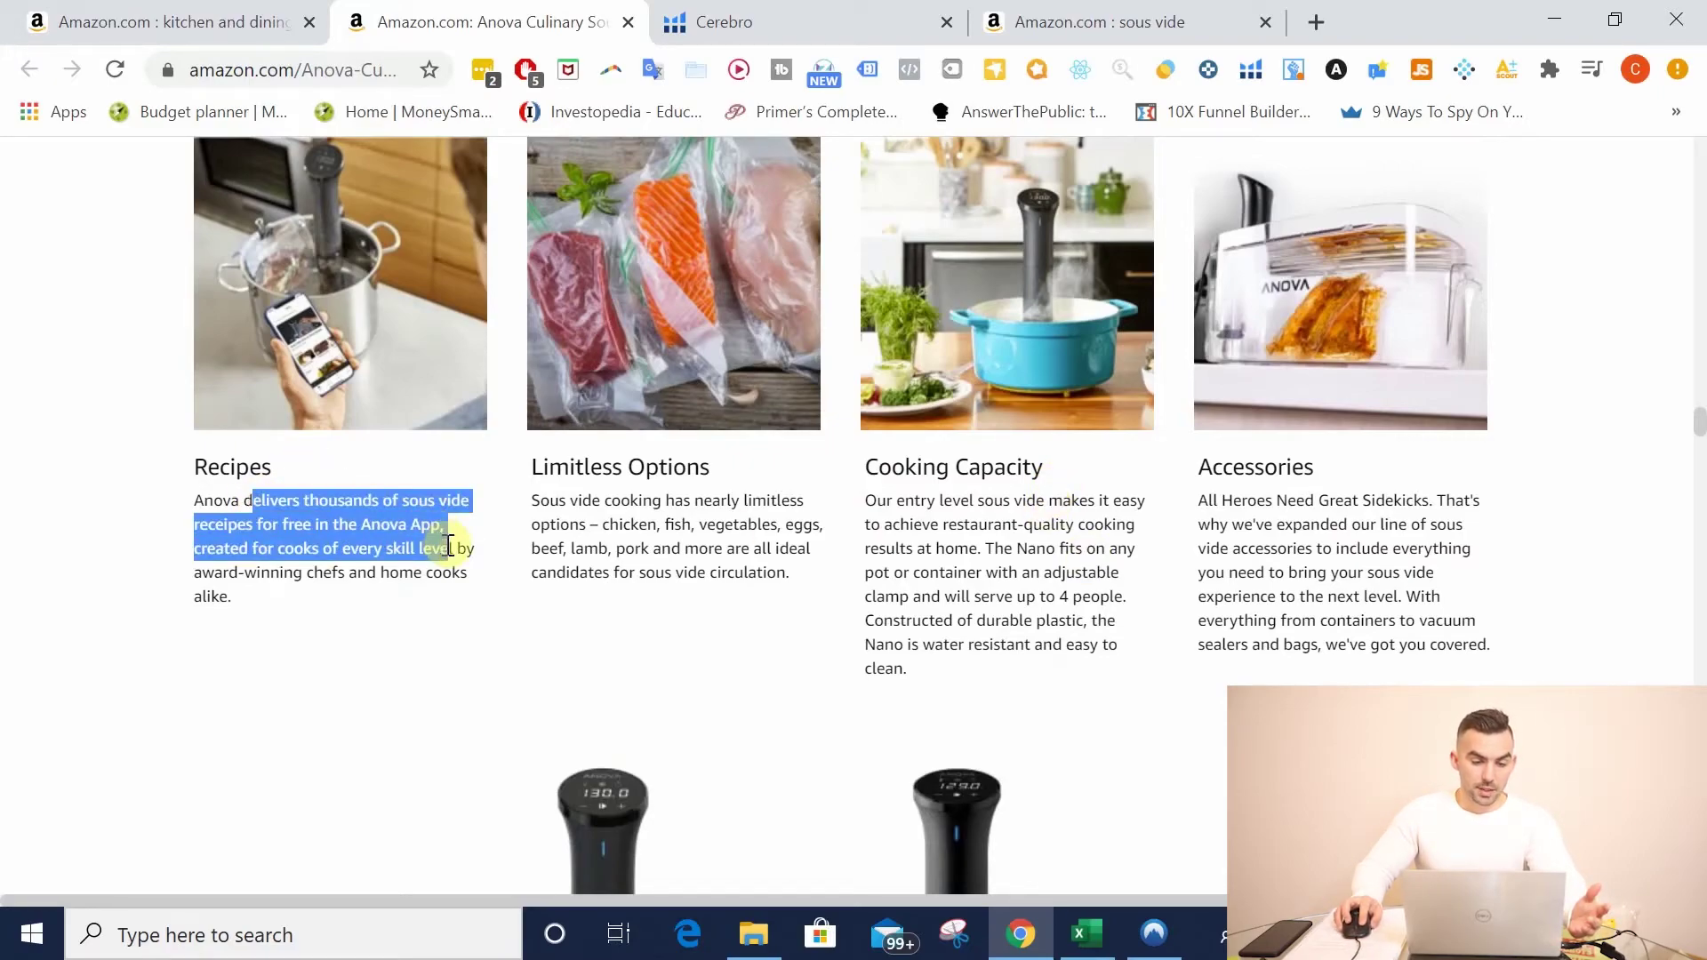
click(1057, 591)
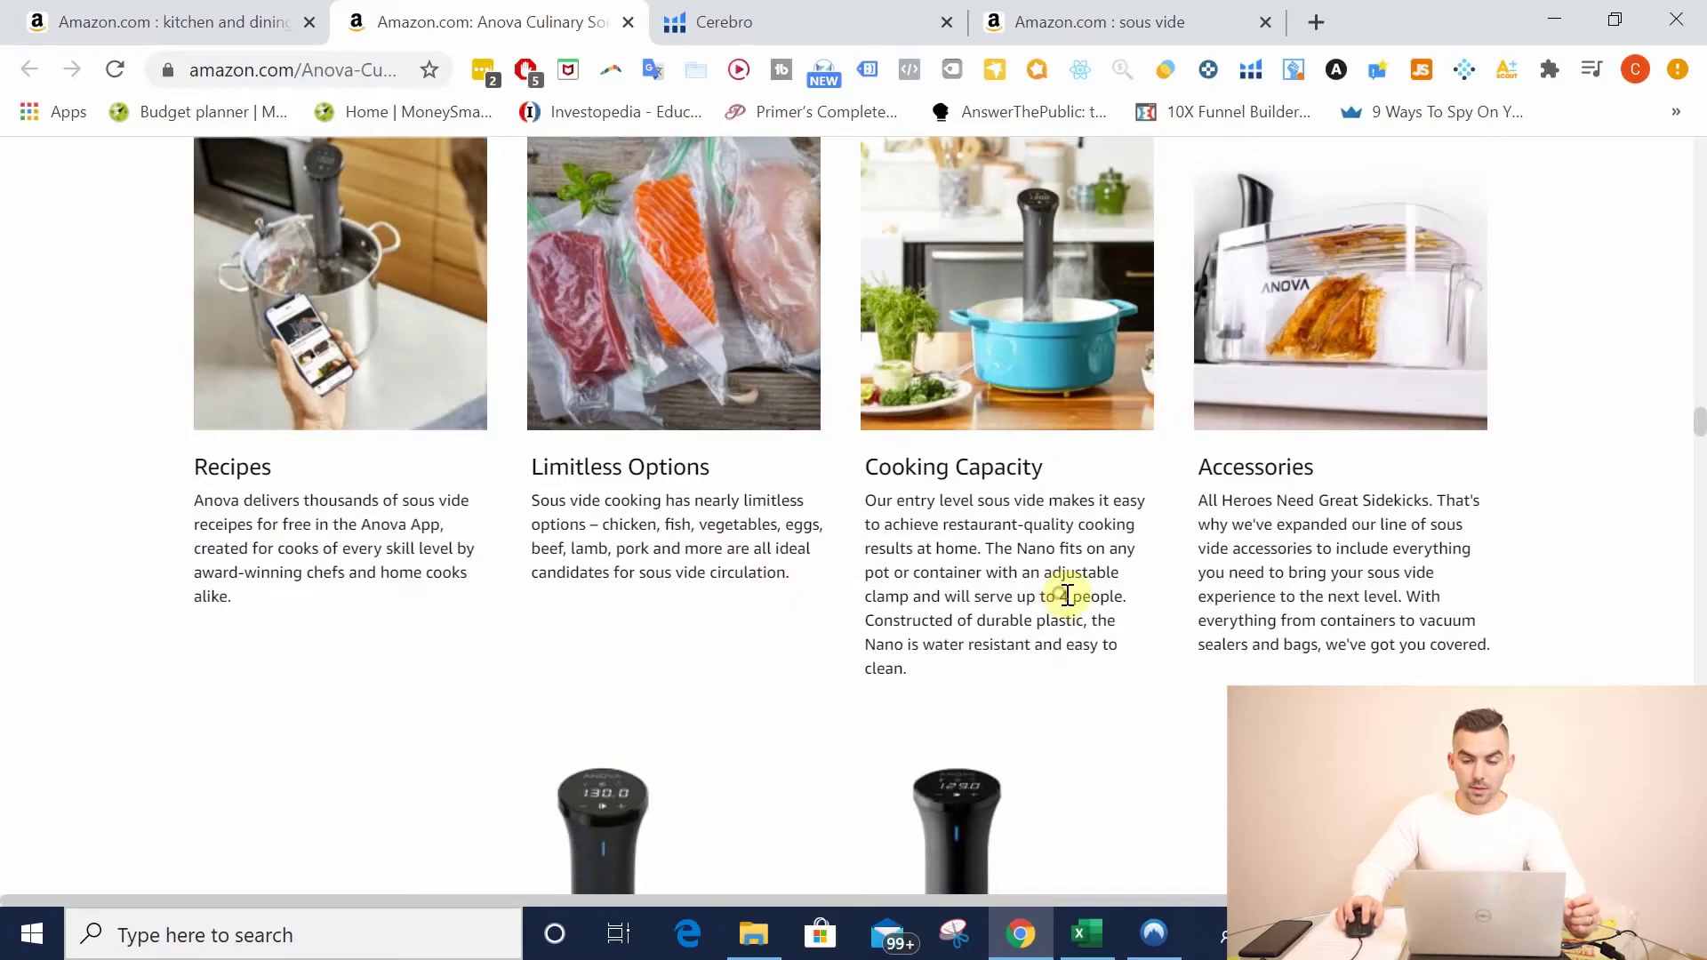
Step: Read the Anova listing's product description and product information
scroll(1080, 609, down, 2)
scroll(1084, 615, down, 10)
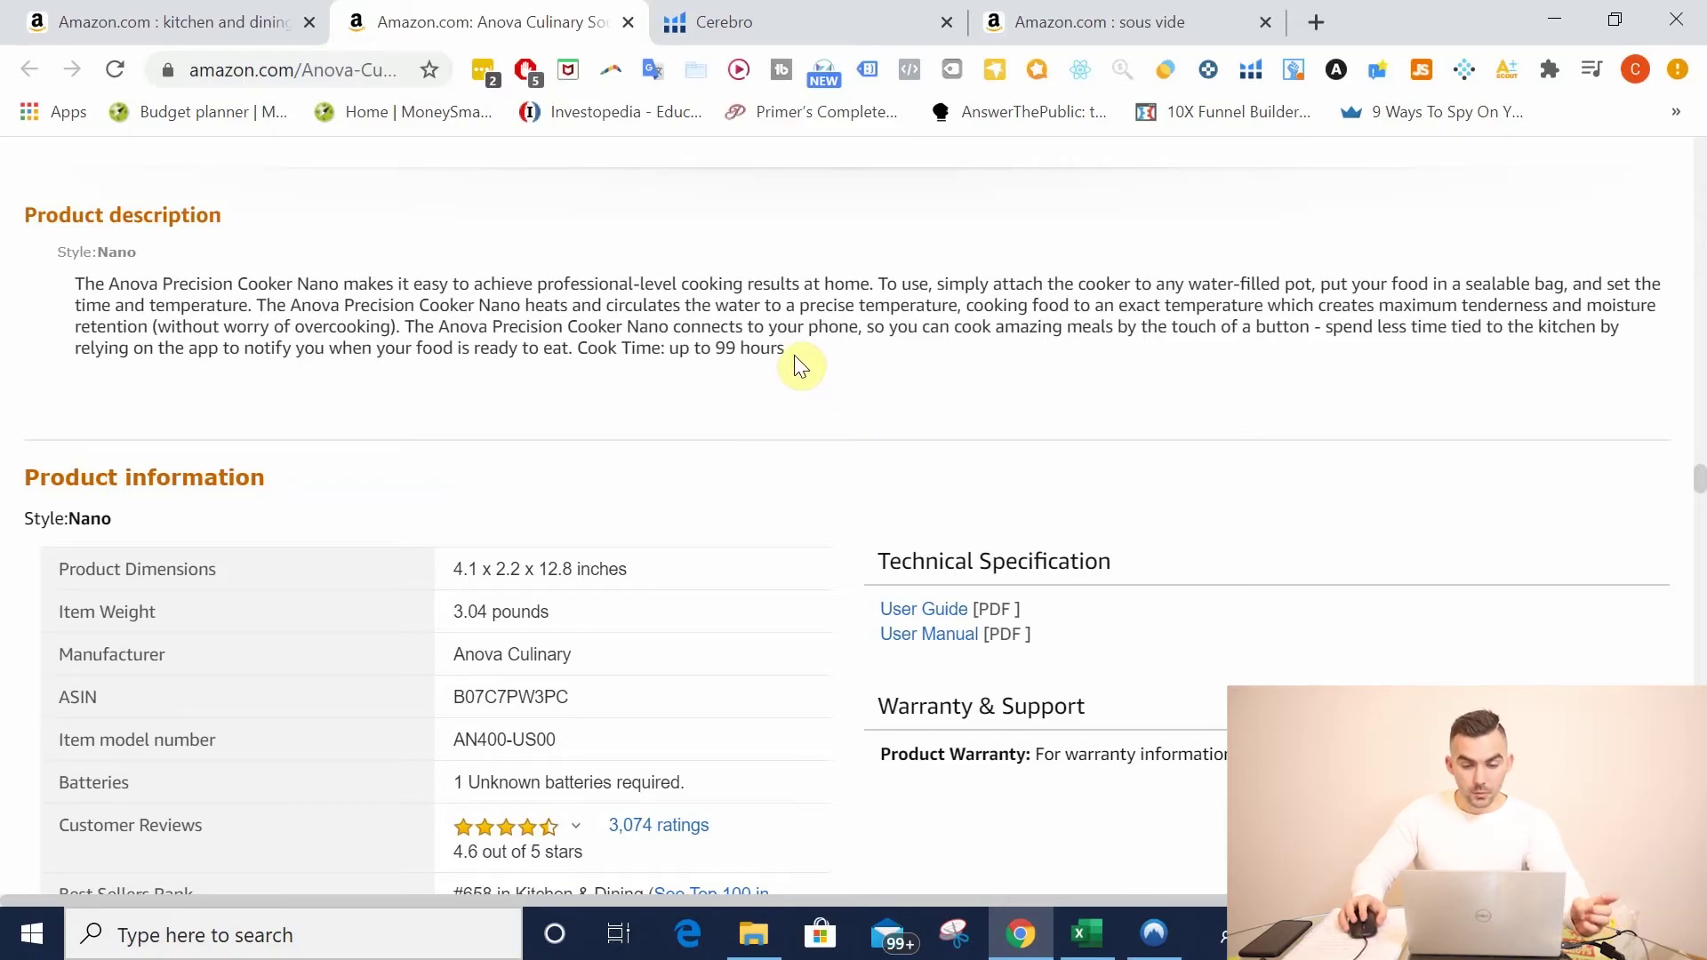
scroll(795, 347, down, 1)
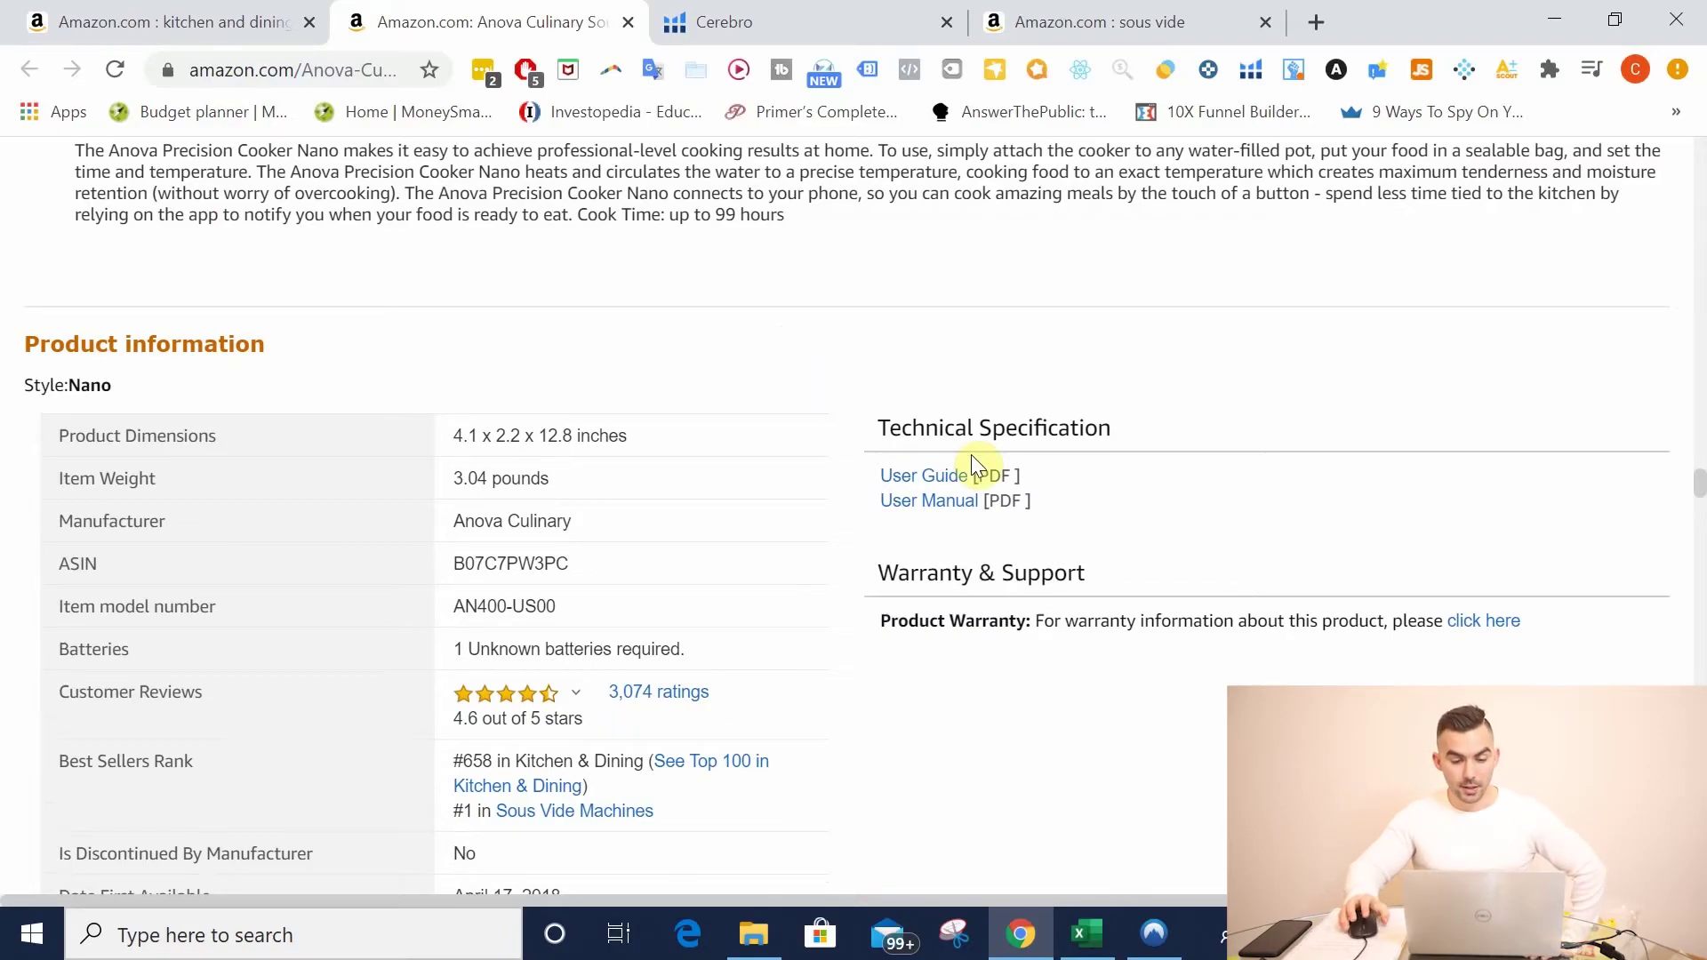
scroll(1702, 515, up, 1)
Step: Return to the title, price and style options at the start of the Anova listing
drag(1698, 485, 1677, 172)
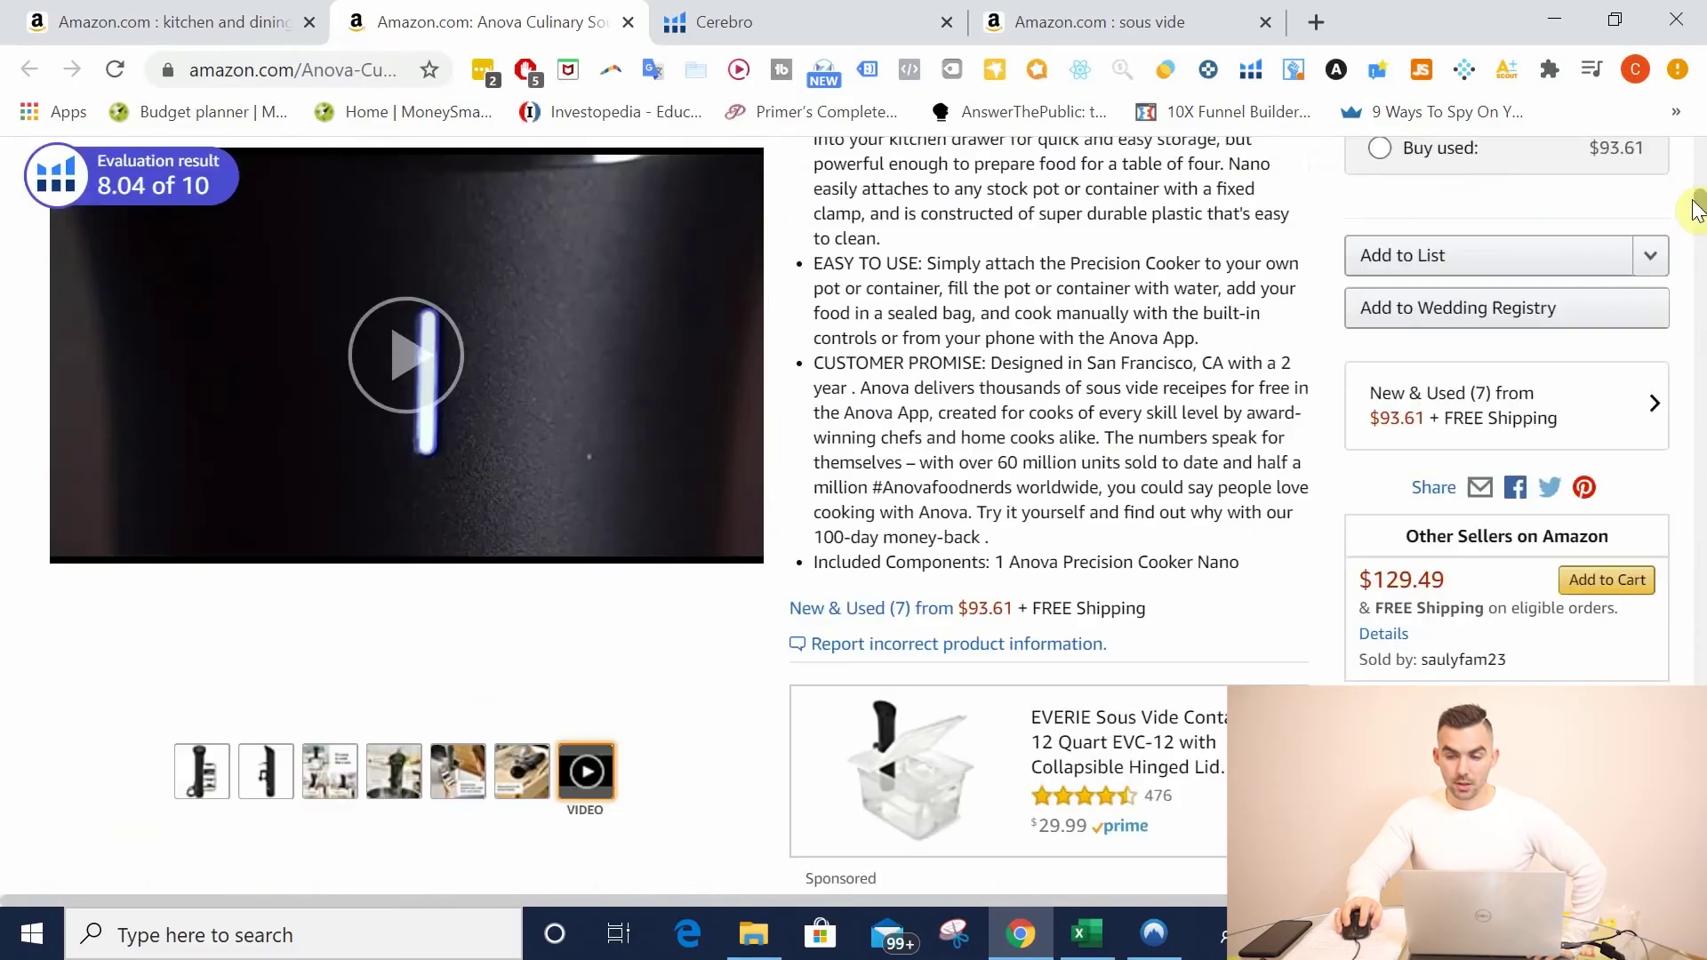
scroll(1243, 605, down, 2)
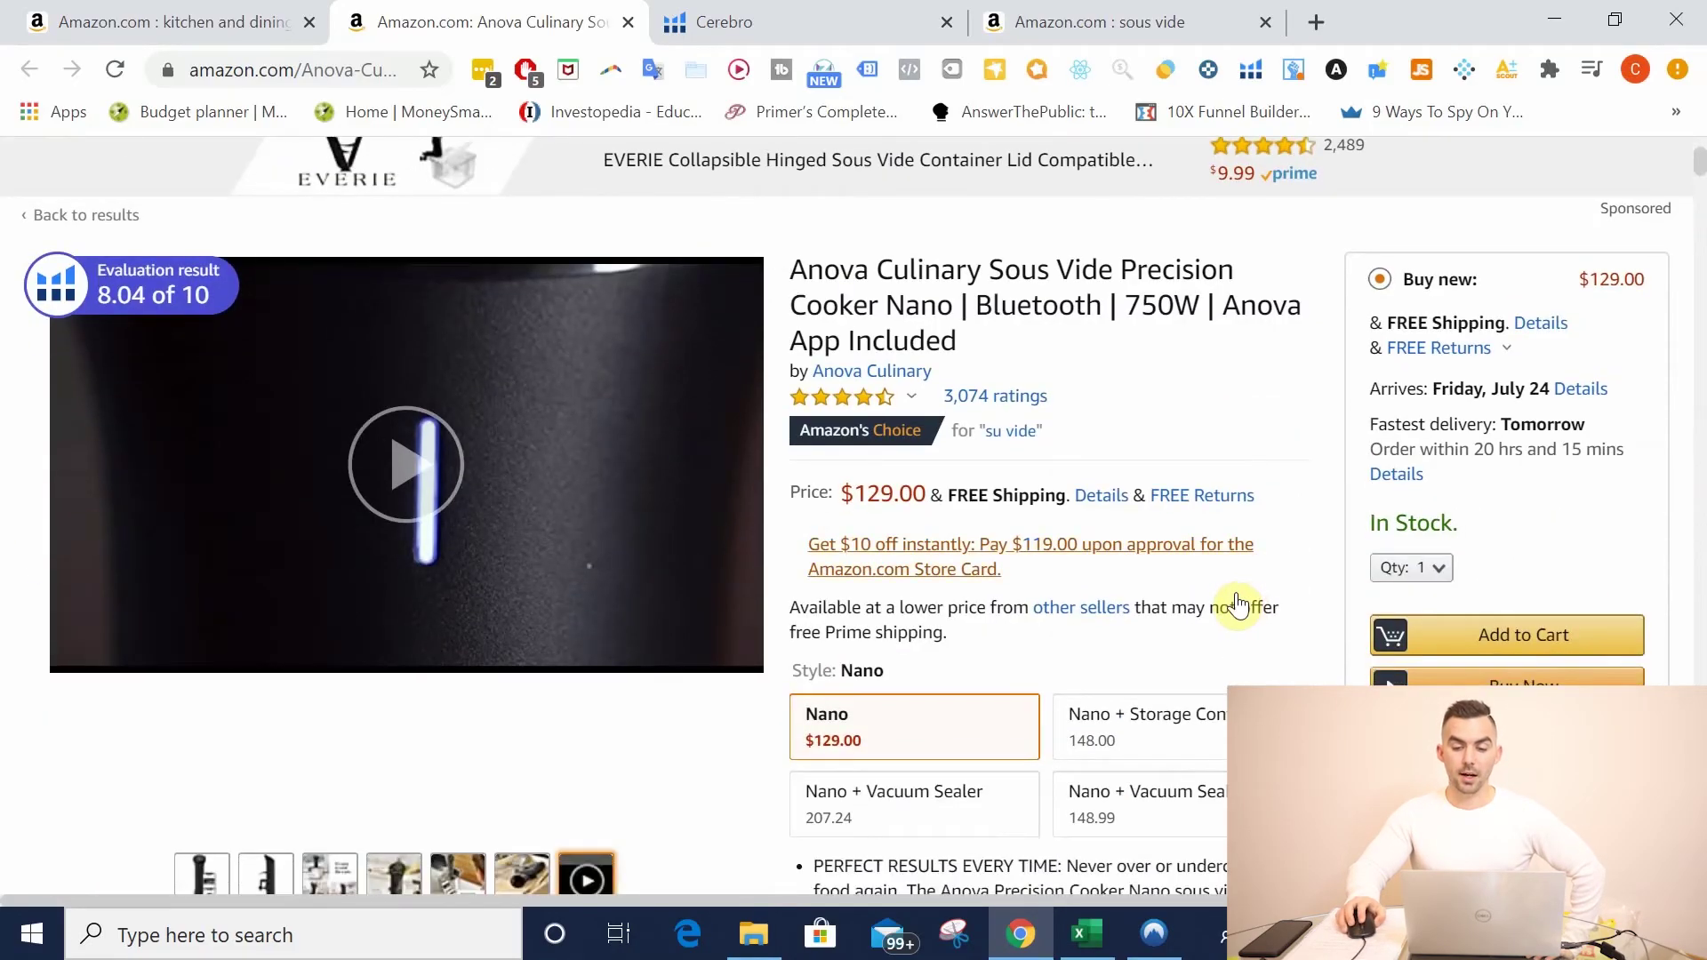
scroll(1240, 587, down, 4)
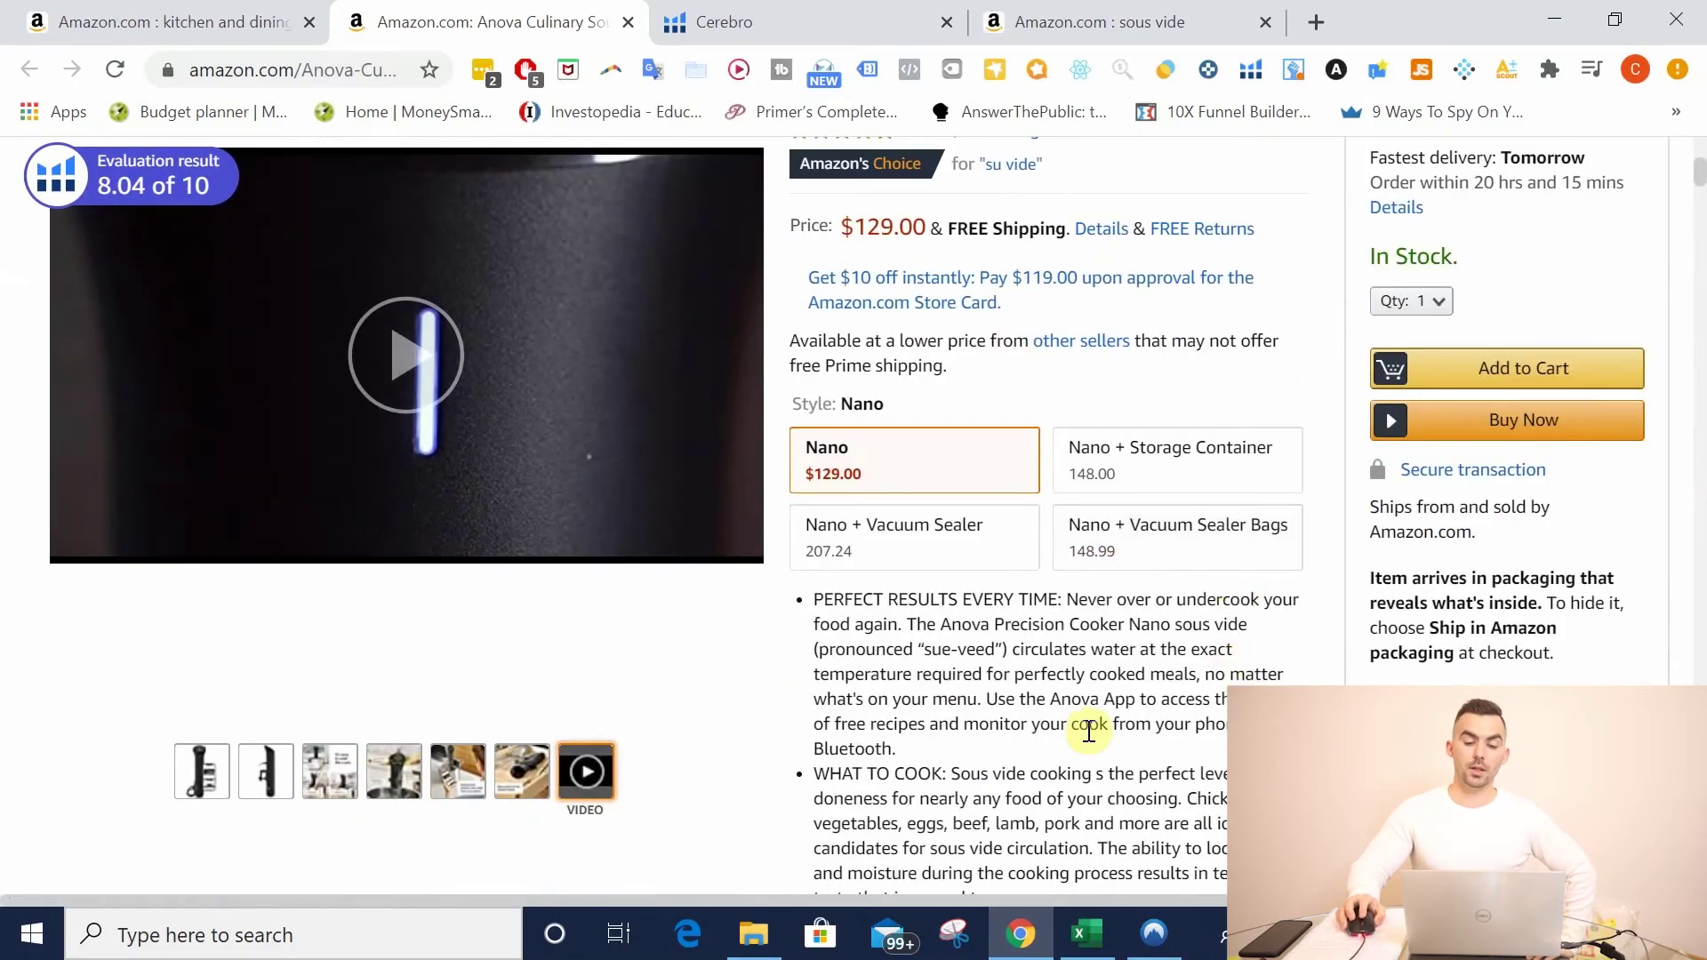
Step: Switch back to Cerebro and review the Anova cooker's phrases sorted by organic rank
click(840, 13)
scroll(765, 534, down, 2)
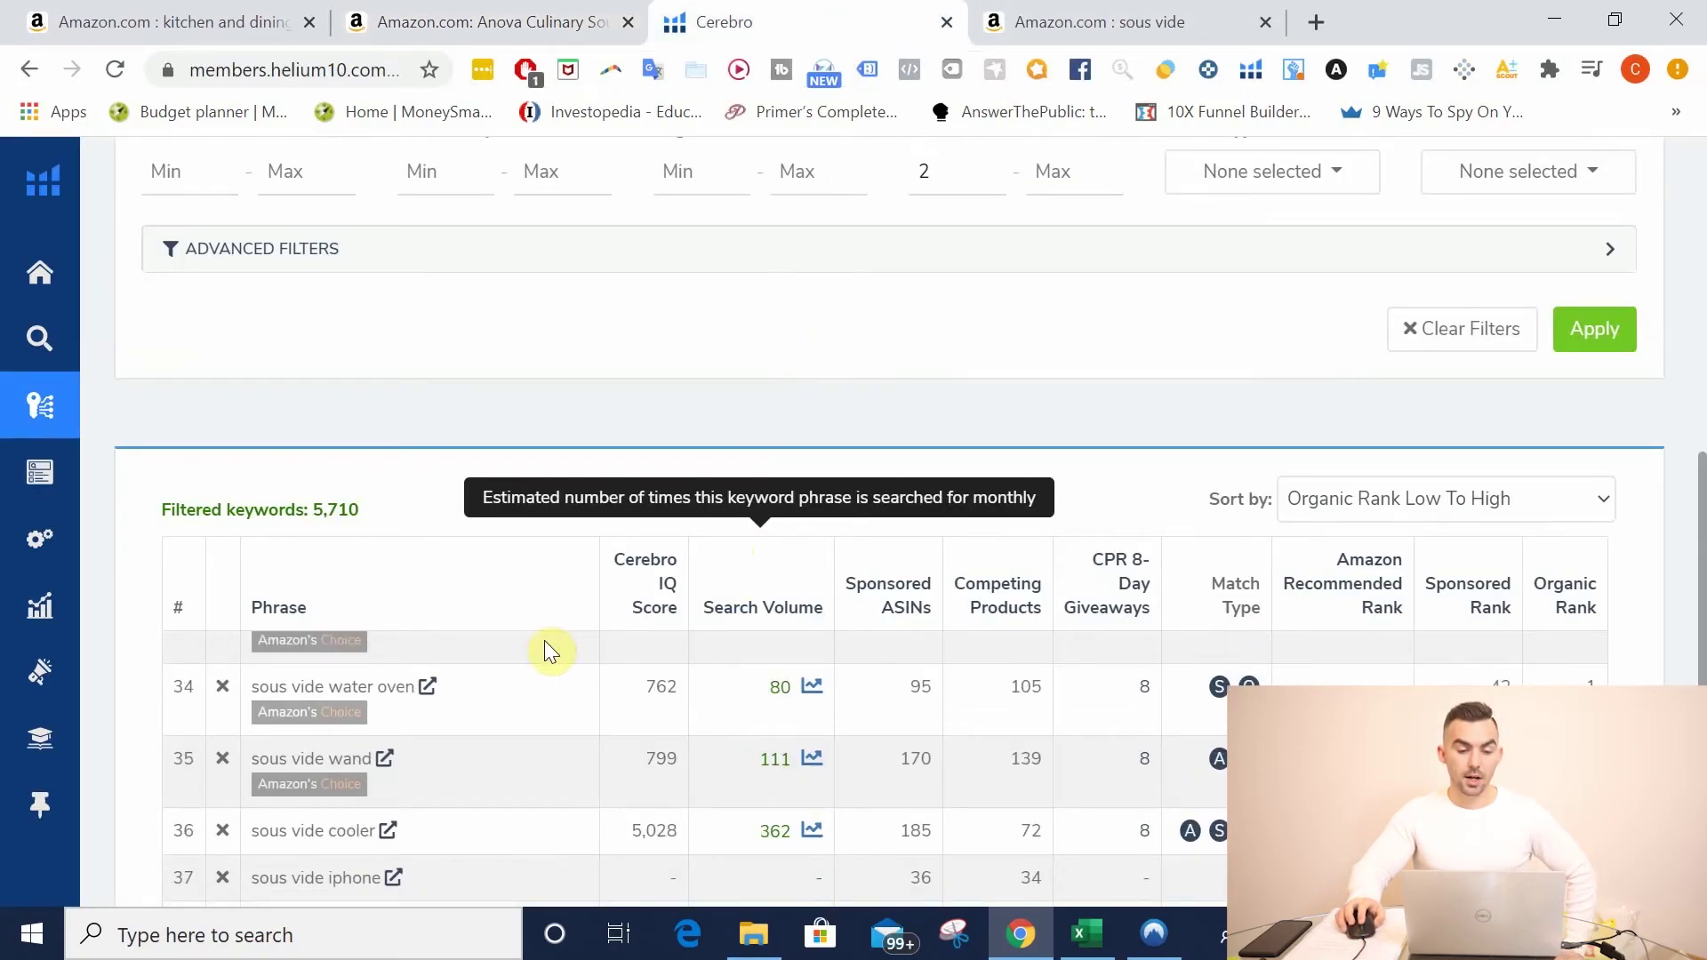
scroll(536, 686, up, 7)
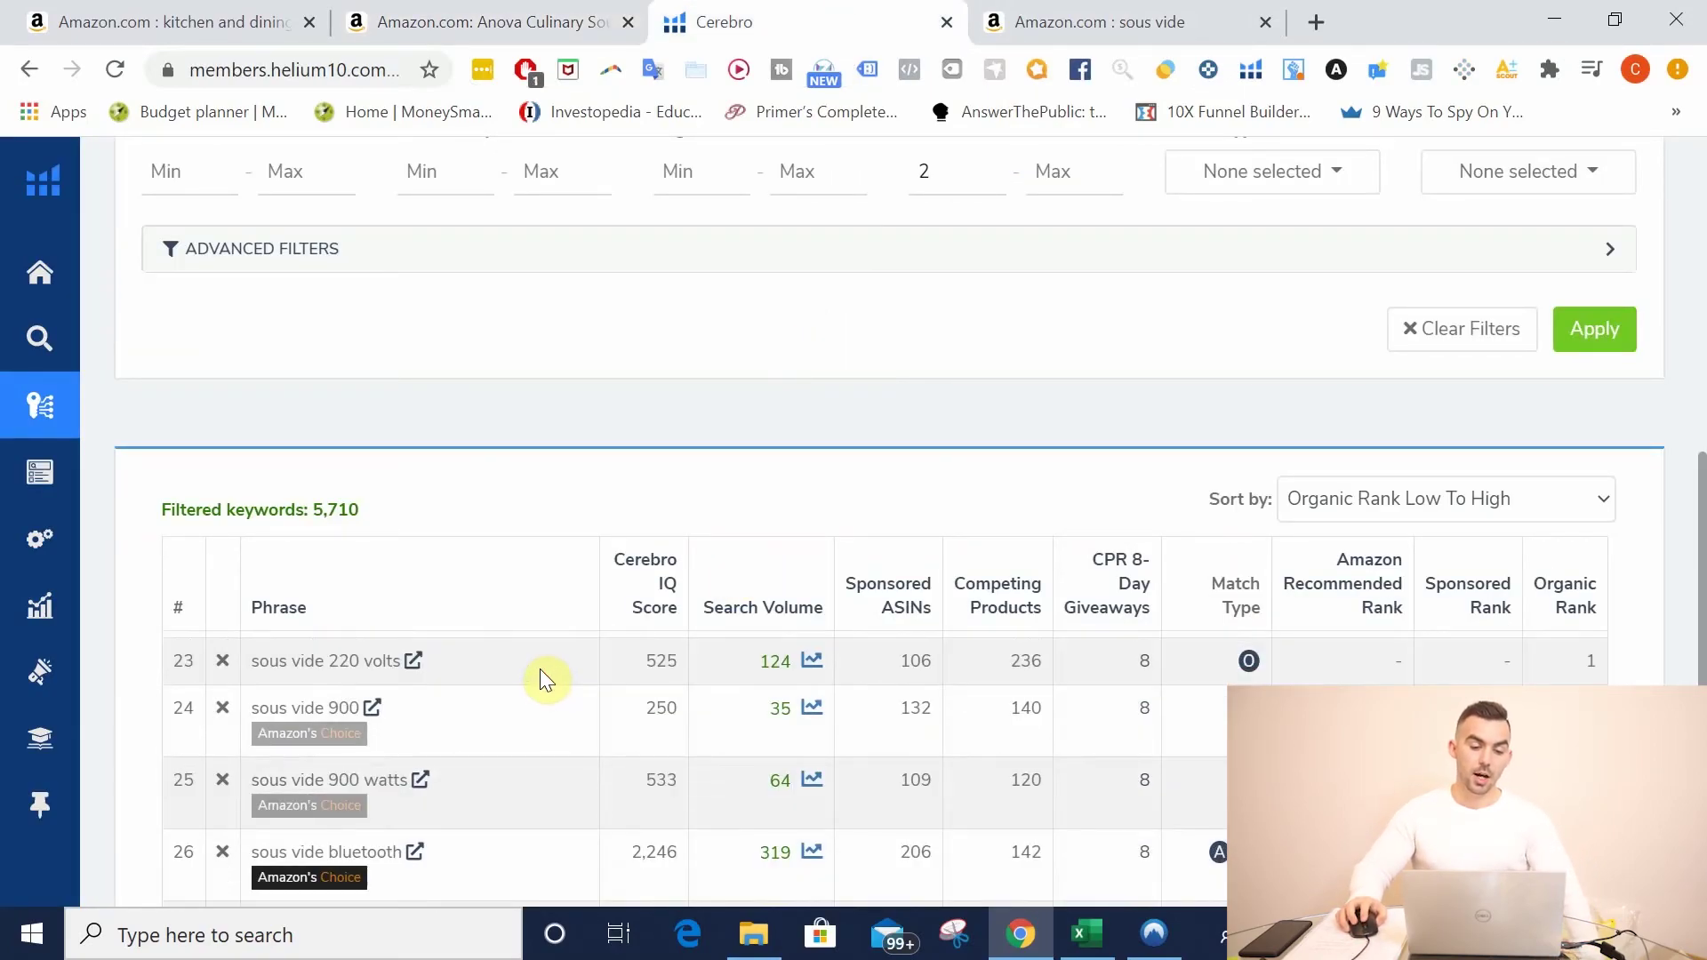